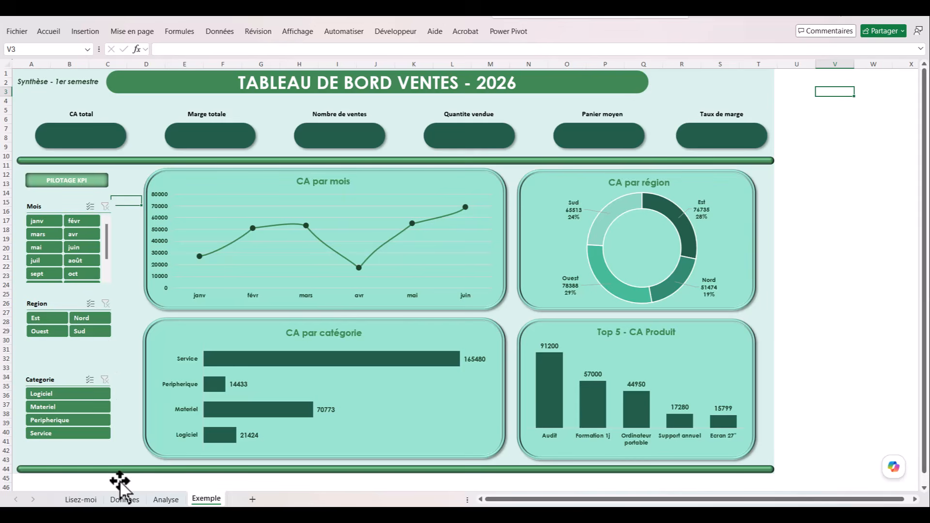
Step: Open the Donnees sheet and set the ribbon to always be displayed
click(125, 500)
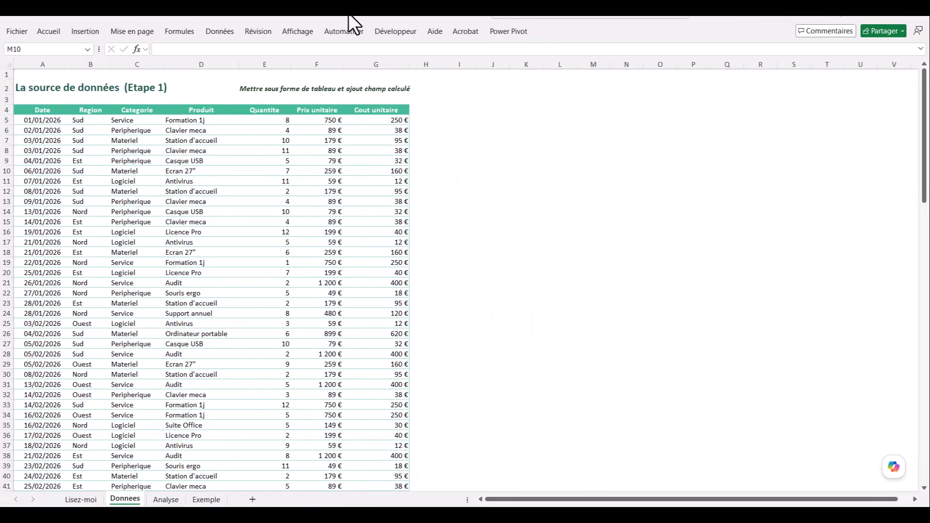
click(374, 29)
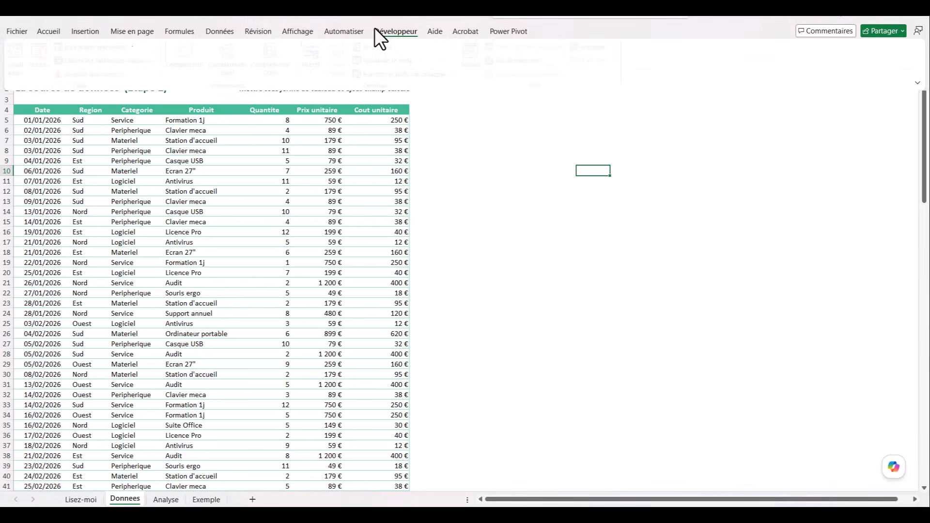
click(20, 17)
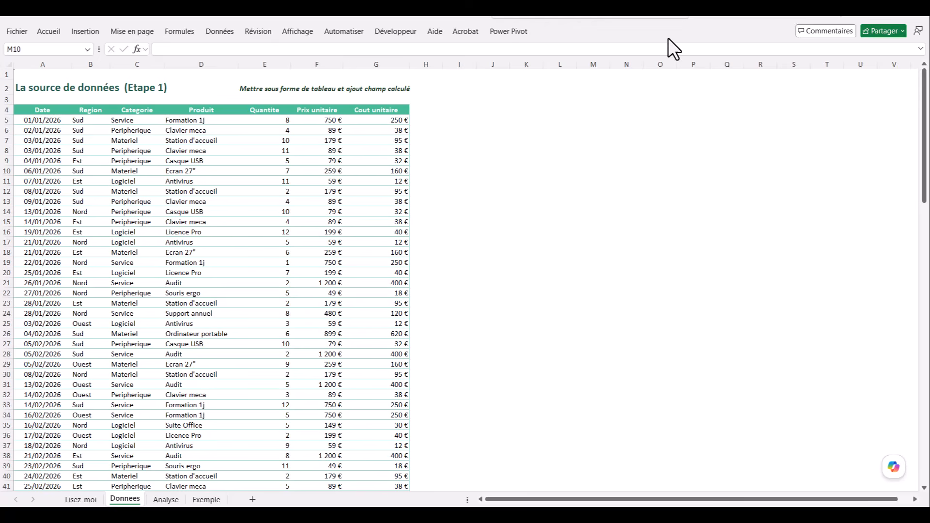
click(179, 31)
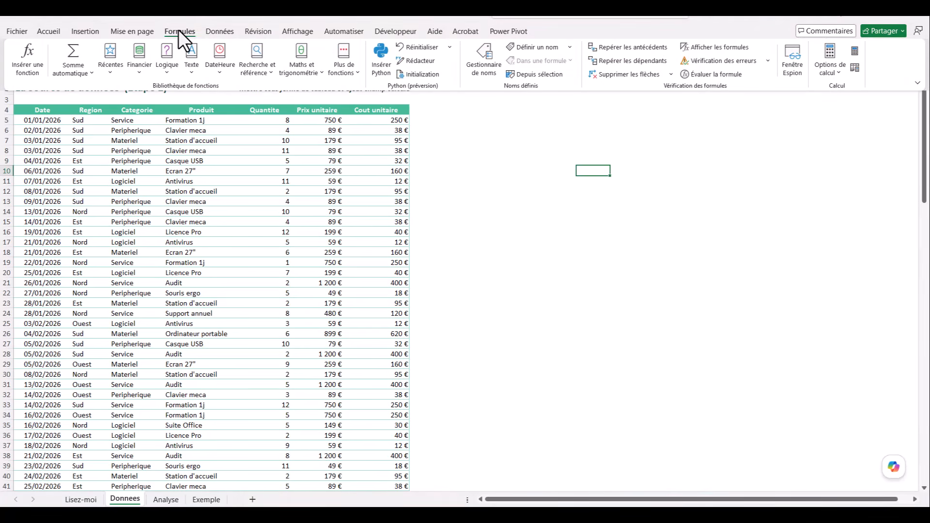
click(917, 83)
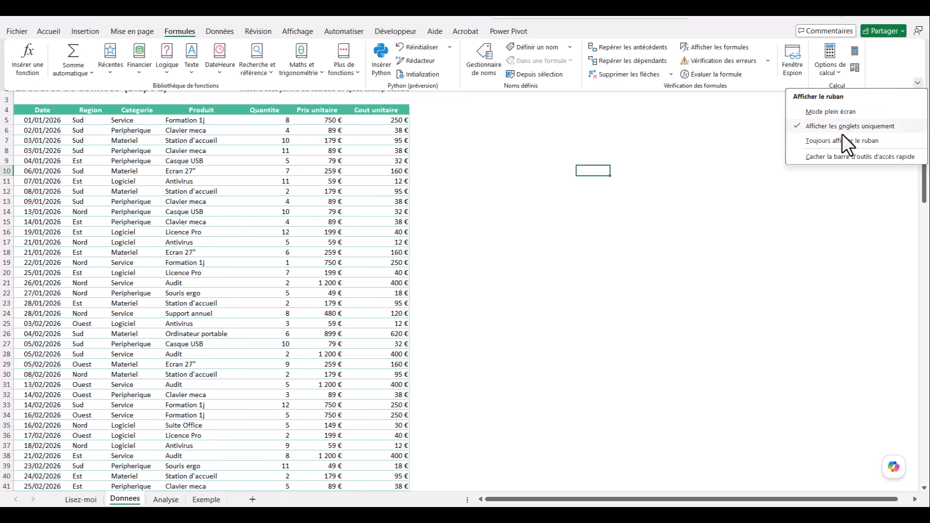
click(832, 140)
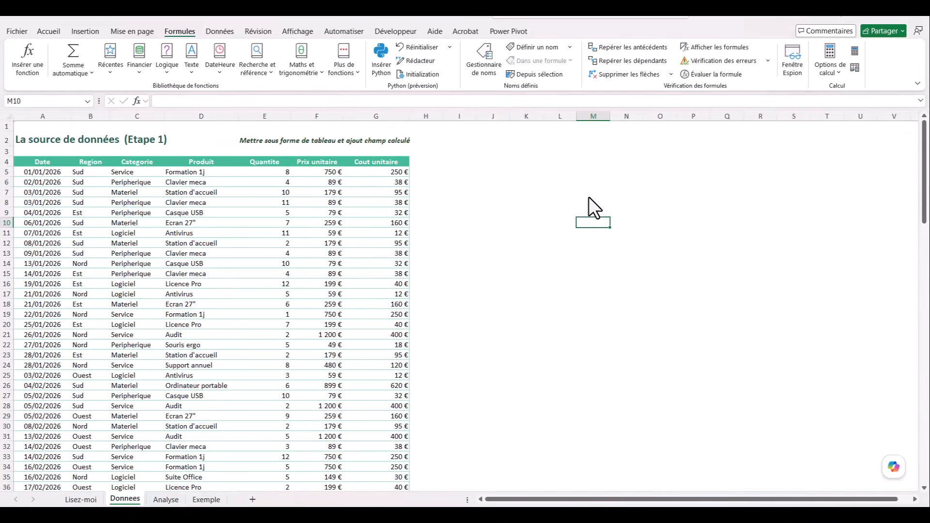
Step: Convert the sales data range A4:G124 into a table with headers
click(190, 225)
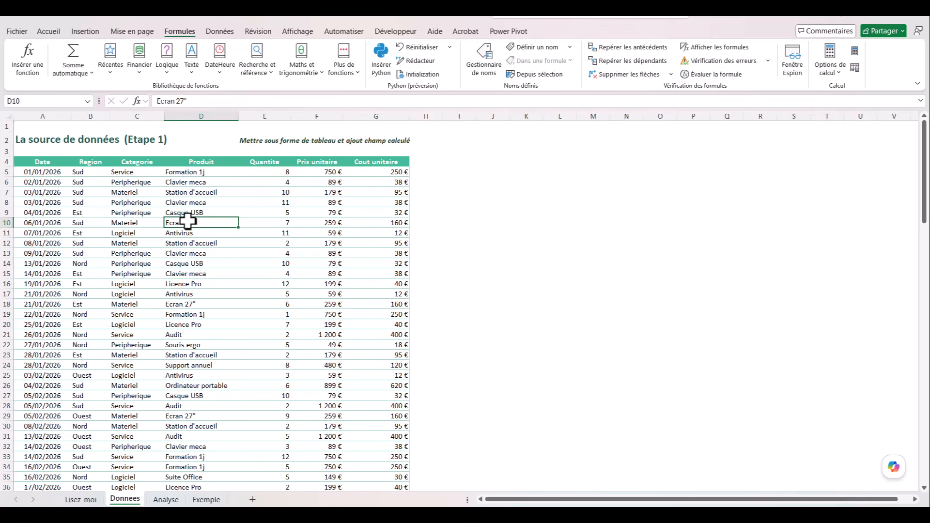
key(ctrl+l)
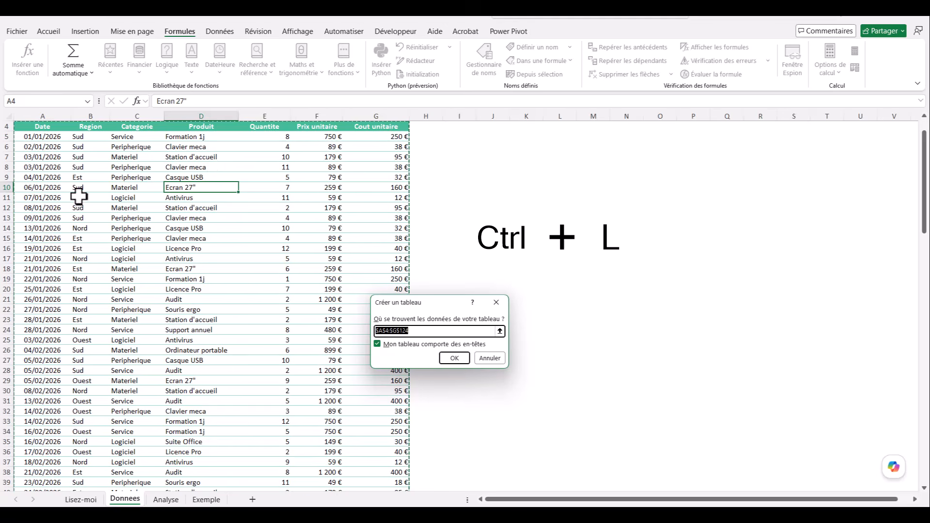
click(455, 356)
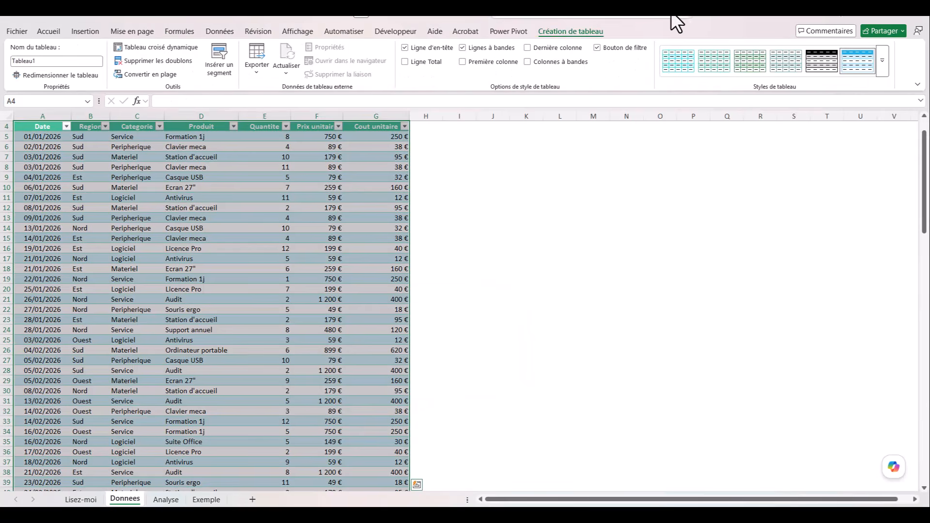
Step: Enter Tvete as the header of the table's first column
click(51, 61)
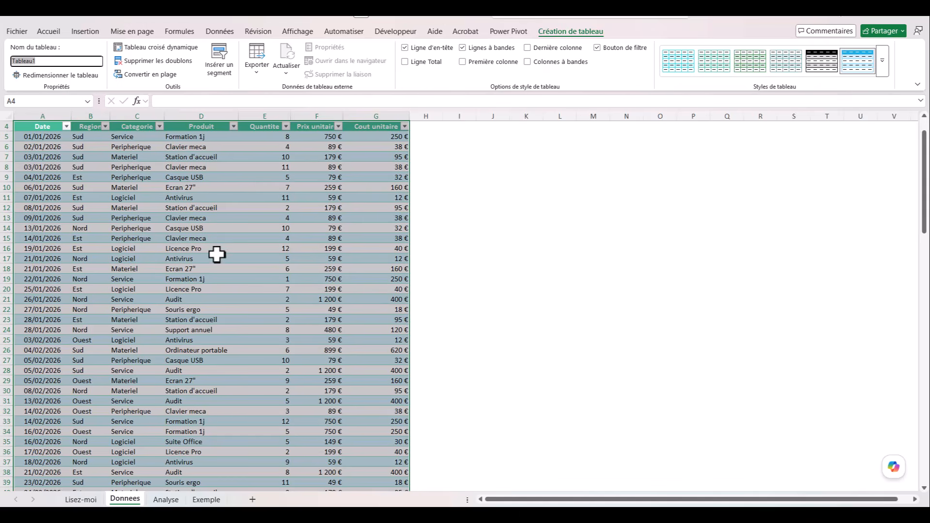
key(Escape)
text(TVe)
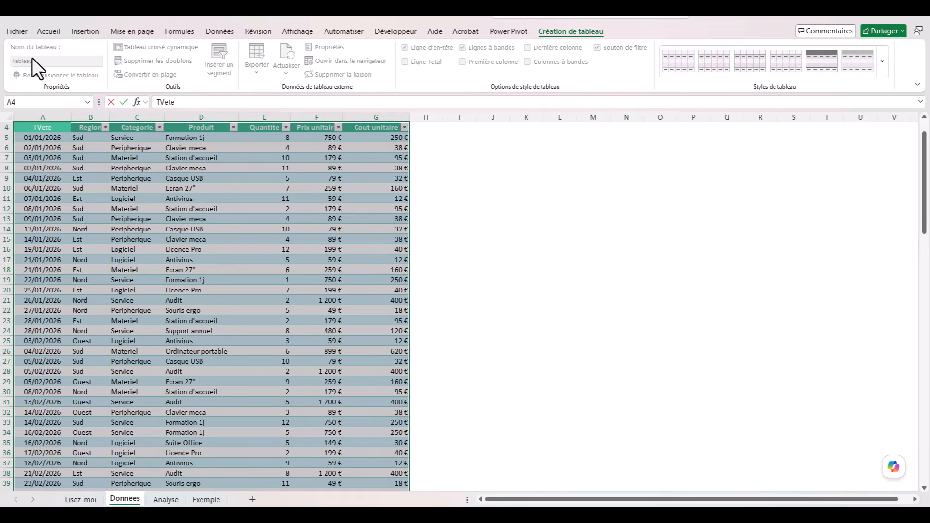
click(213, 178)
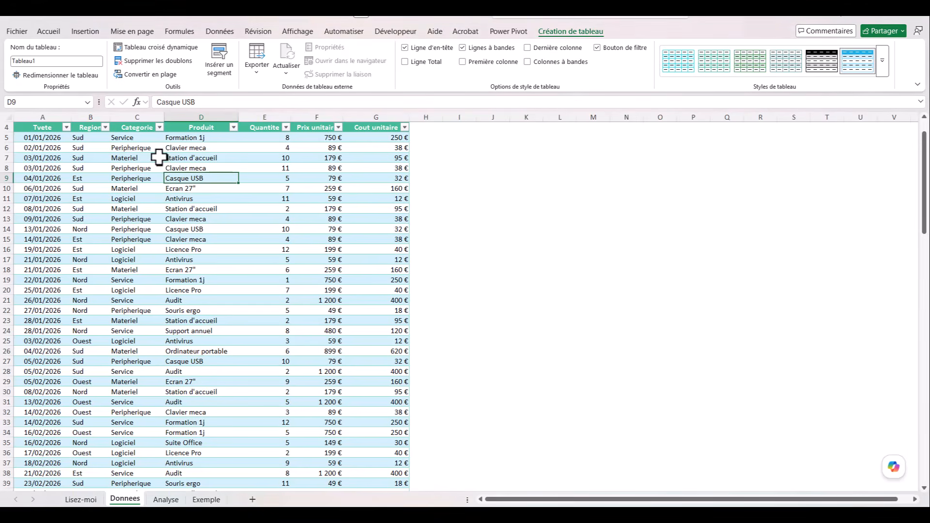
Step: Name the sales data table TVente
click(48, 61)
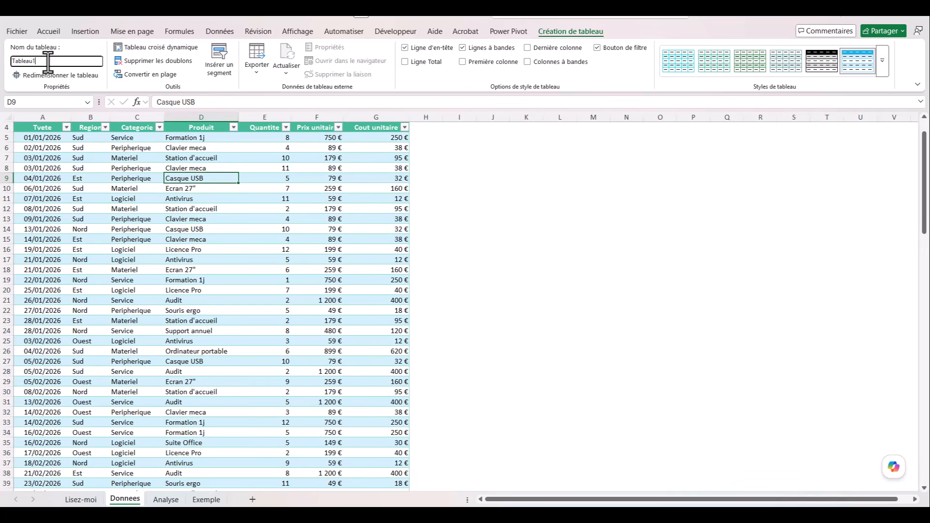
drag(48, 62, 2, 71)
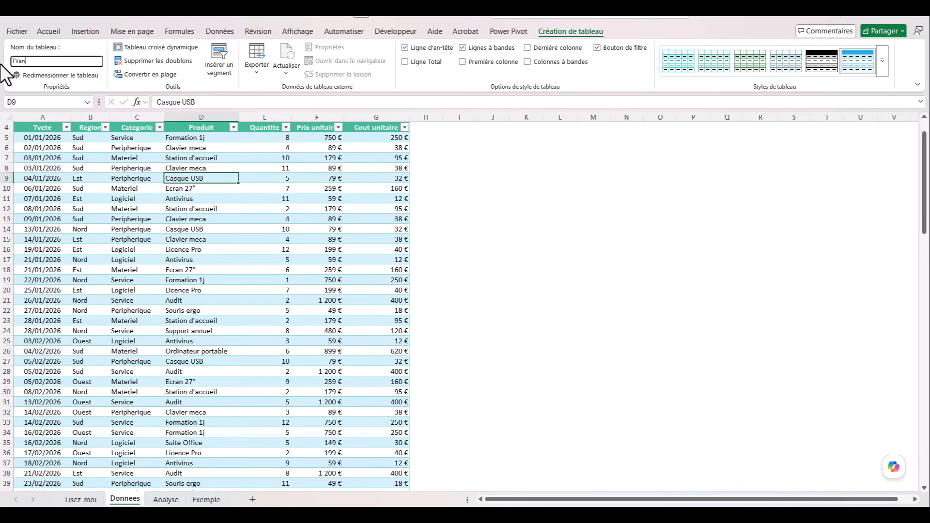
click(146, 167)
click(154, 207)
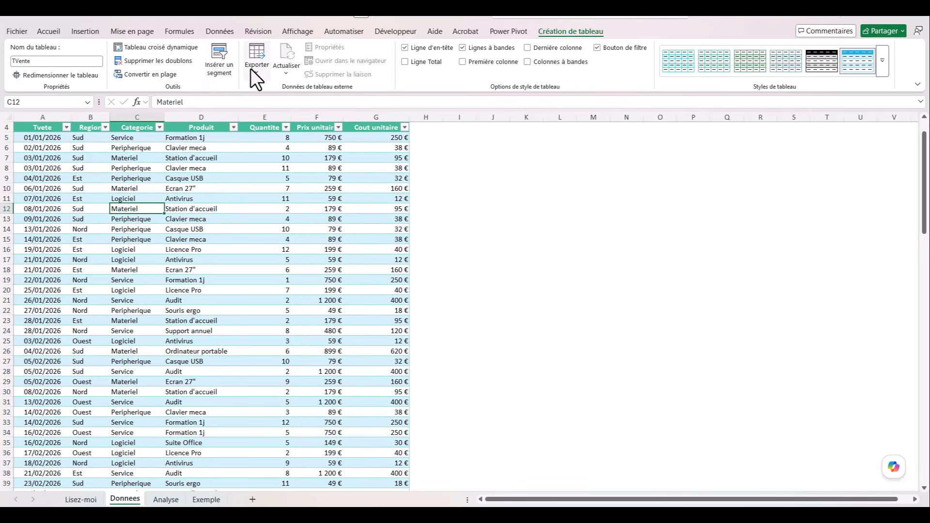
click(84, 262)
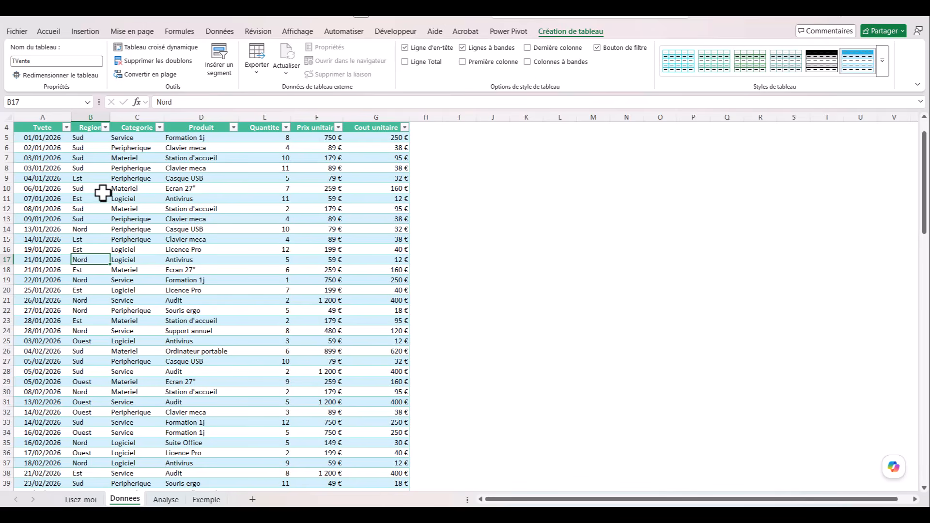
Step: Widen column H and add a new table column headed CA in H4, next to Cout unitaire
scroll(161, 219, down, 20)
scroll(161, 219, down, 15)
scroll(161, 219, up, 20)
drag(442, 117, 470, 116)
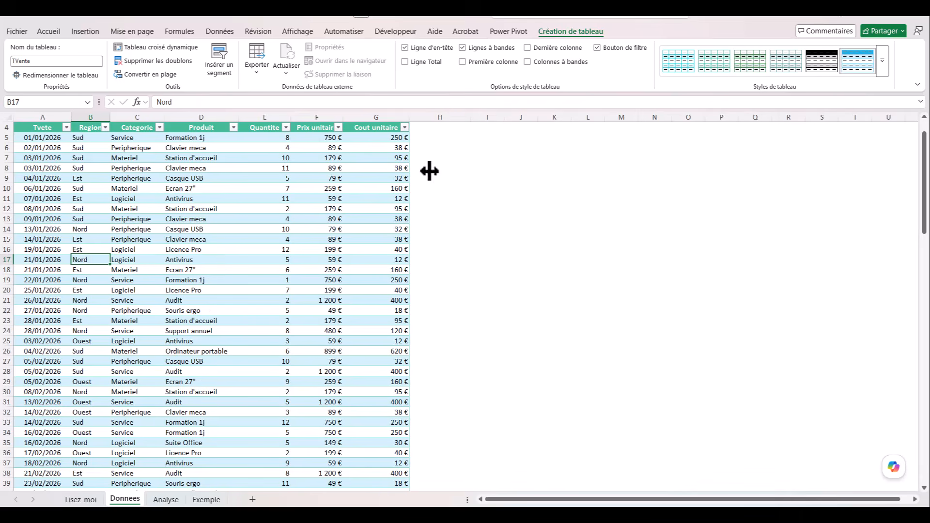
click(258, 124)
click(307, 127)
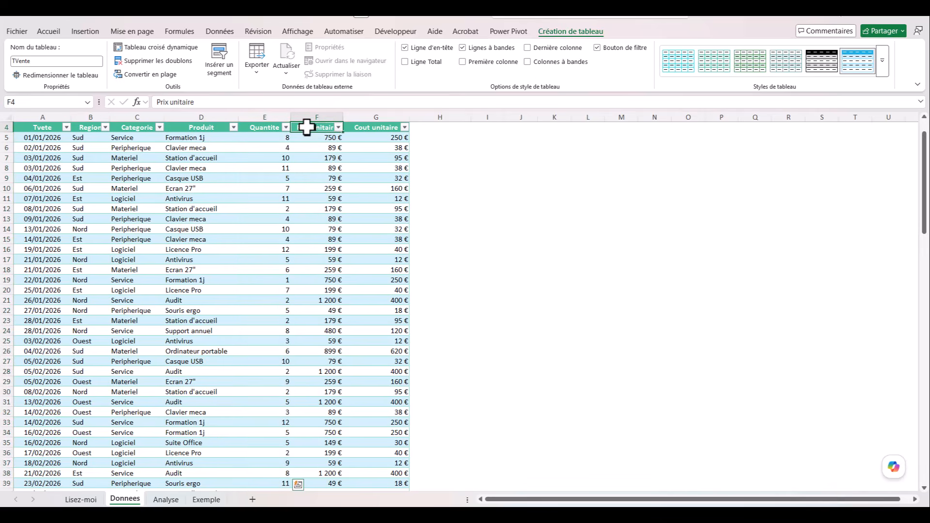
click(421, 129)
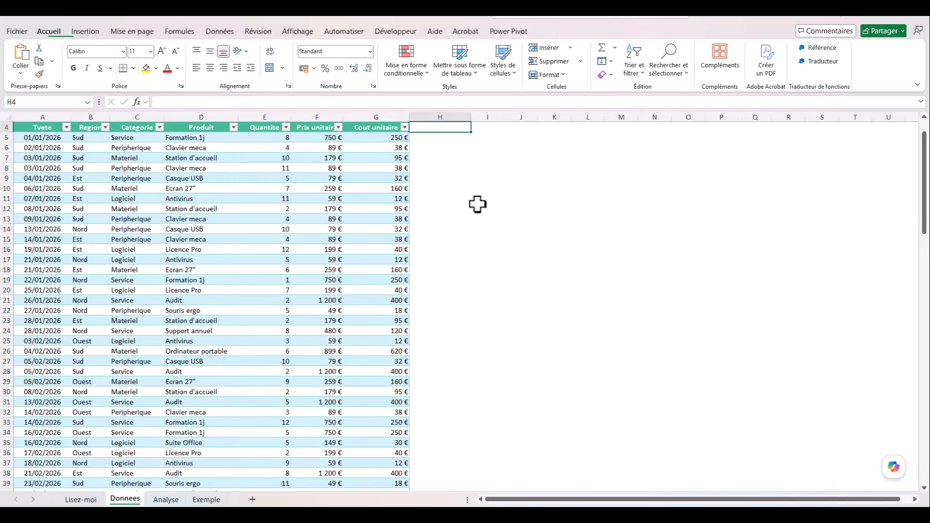
text(CA)
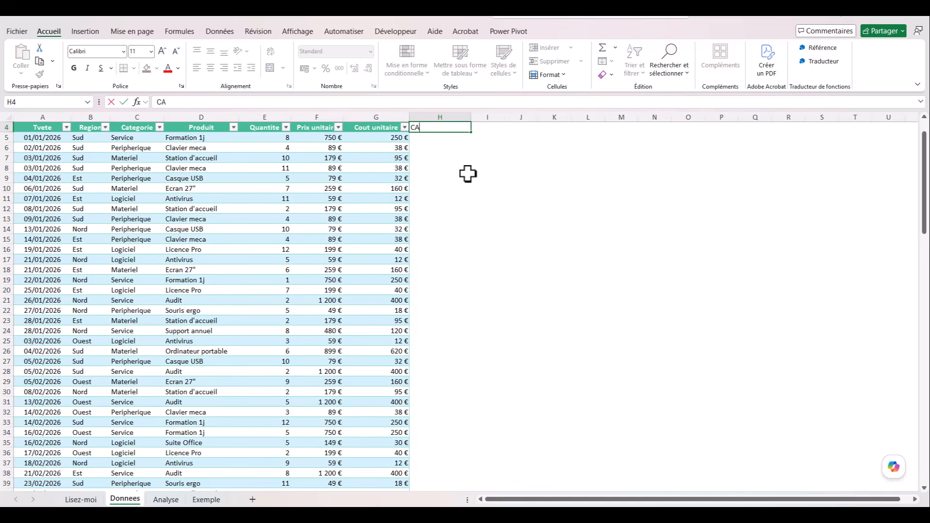
click(432, 149)
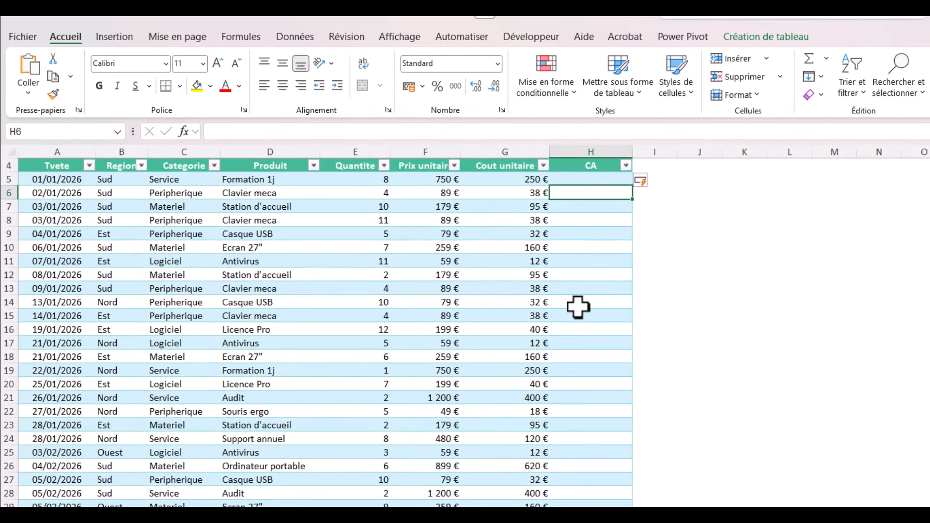
click(574, 276)
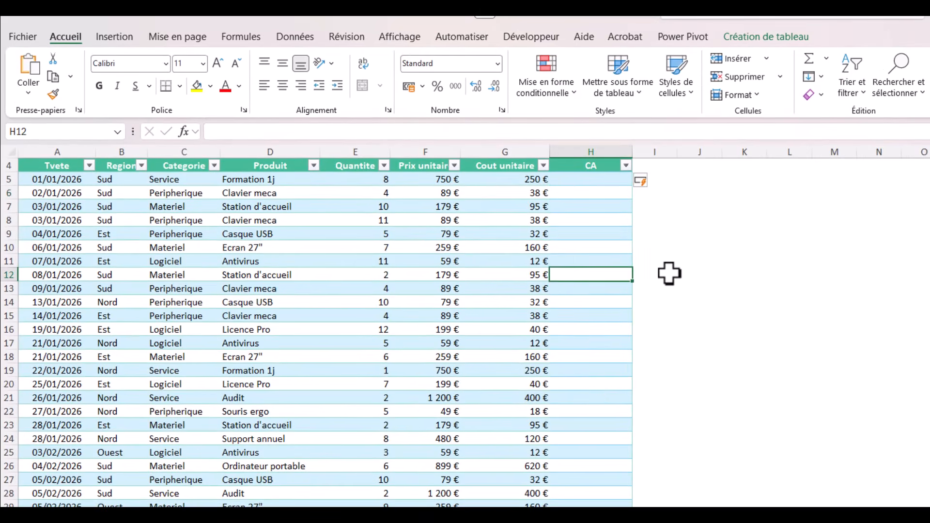
text(=)
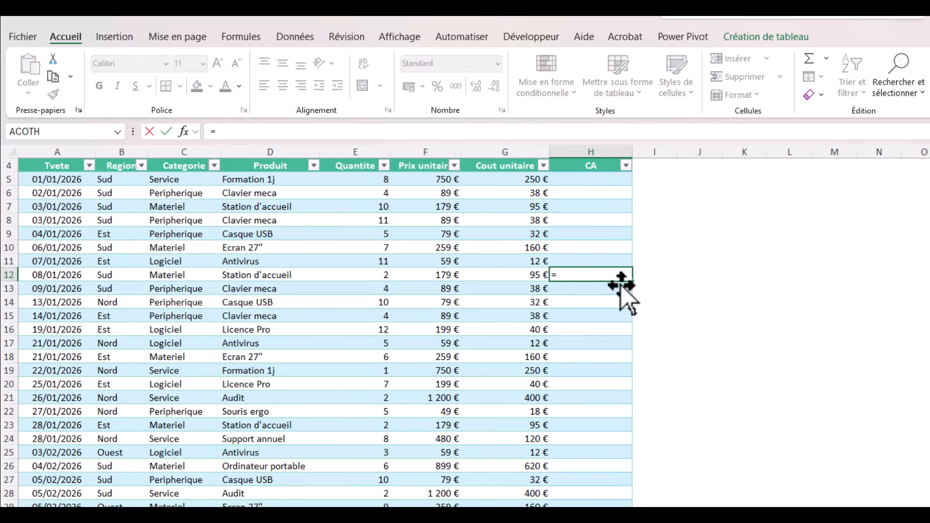
click(357, 272)
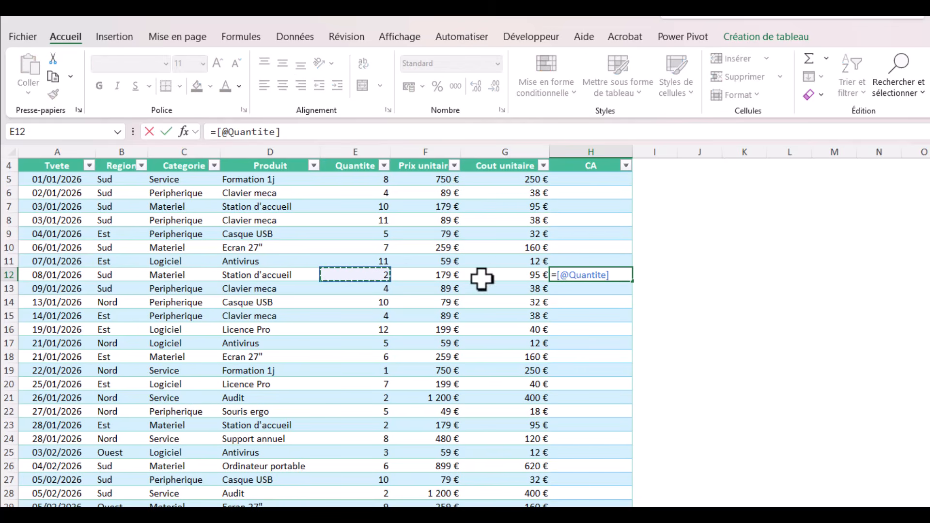
text(*)
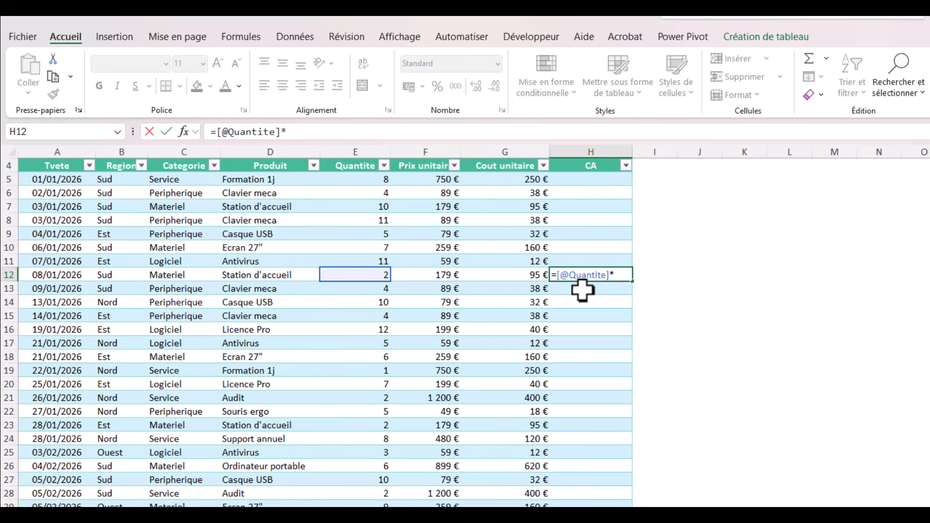
click(436, 275)
key(Return)
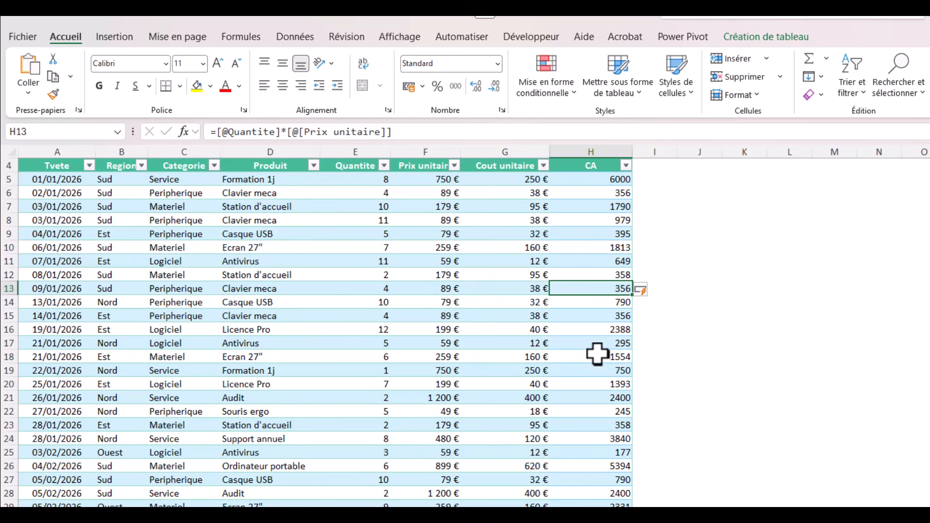
scroll(598, 353, down, 20)
scroll(598, 354, up, 20)
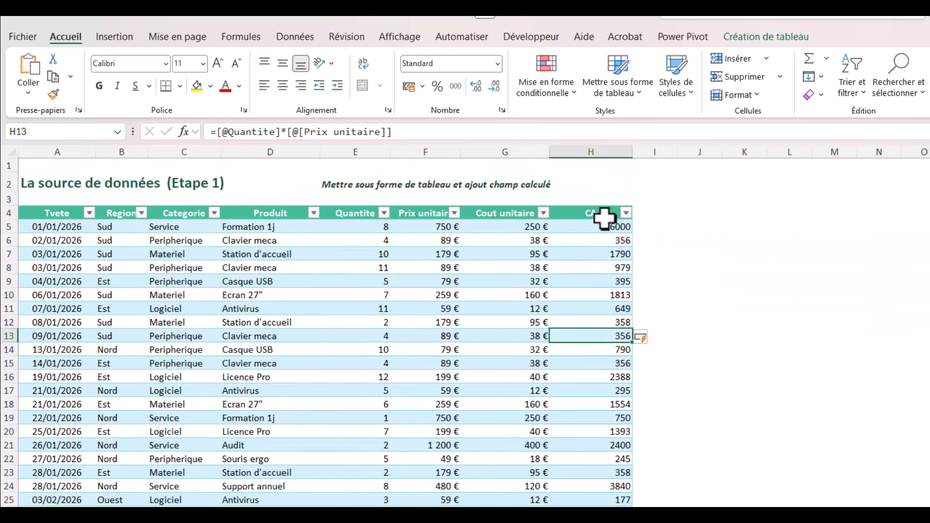
Step: Format all values of the CA column in the € Français (France) accounting format
click(599, 202)
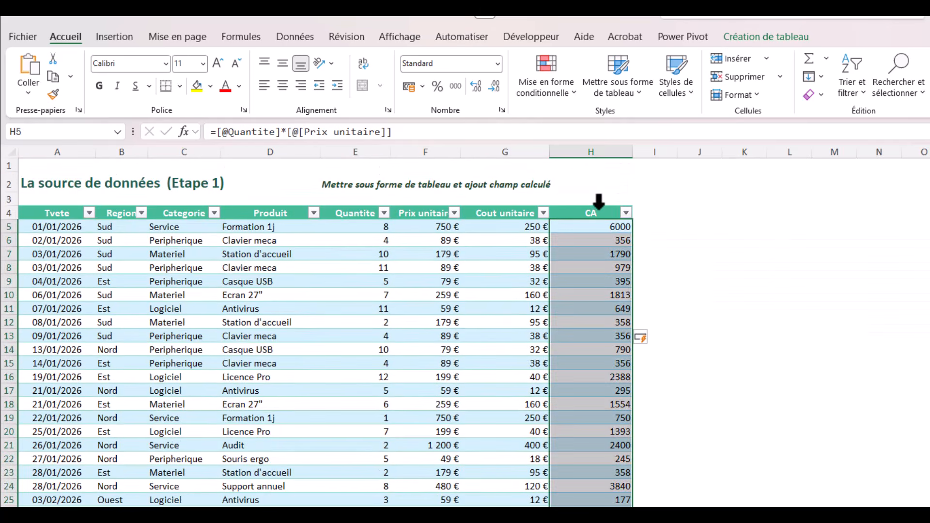
click(423, 86)
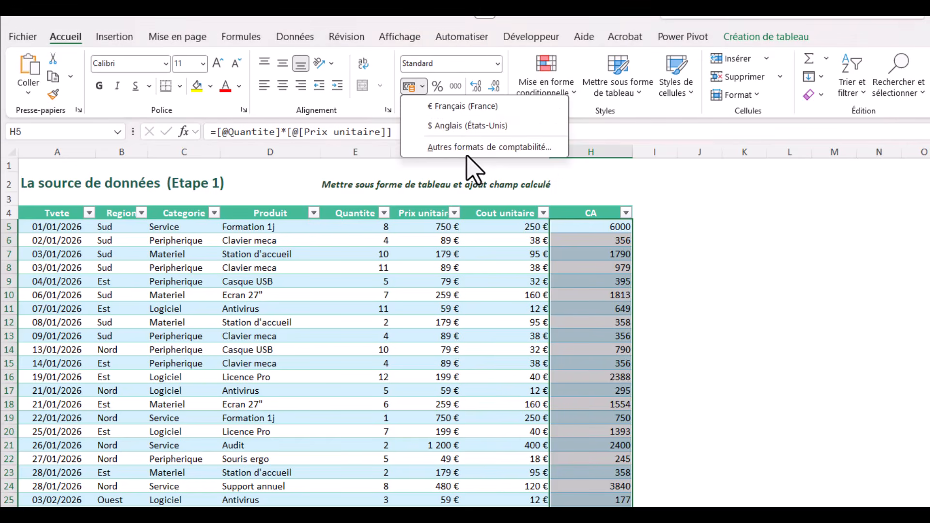
click(450, 103)
click(348, 324)
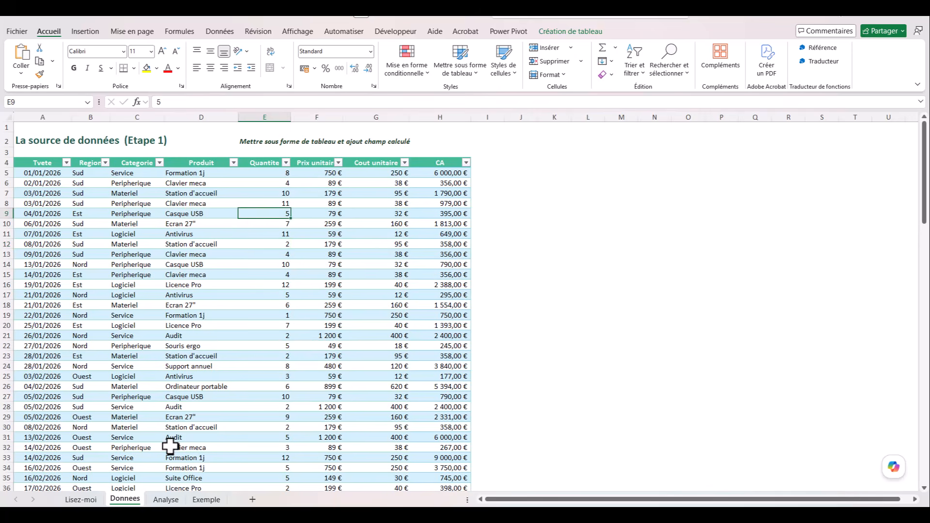
Step: On the Analyse sheet, calculate CA total in C4 with the formula =SOMME(TVente[CA])
click(171, 500)
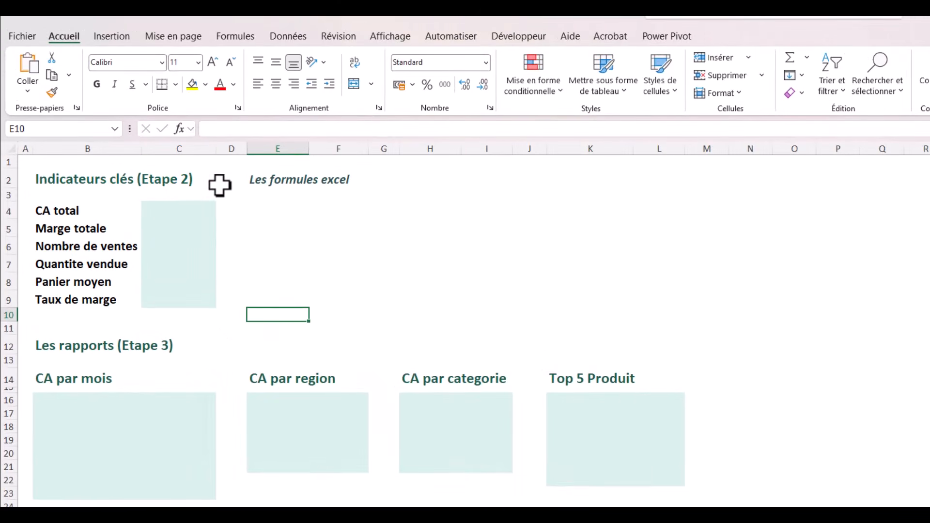
click(168, 210)
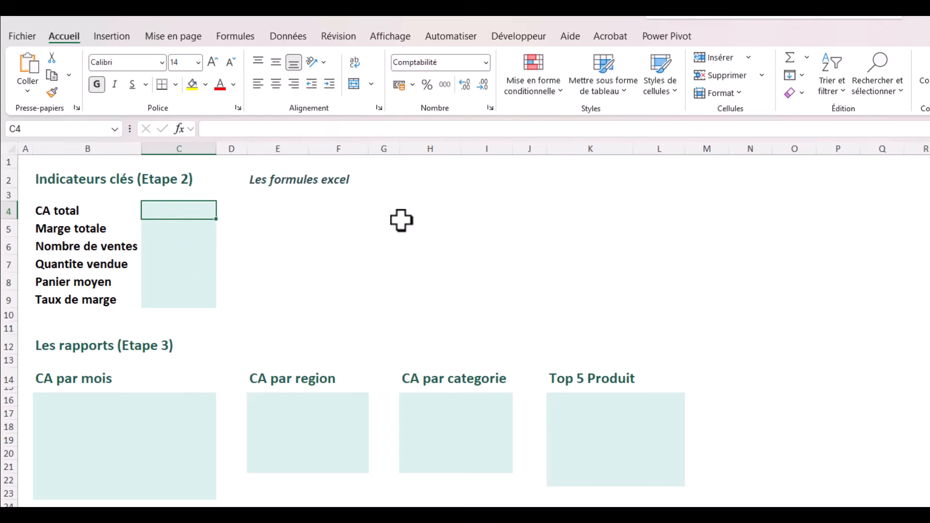
text(=t)
key(BackSpace)
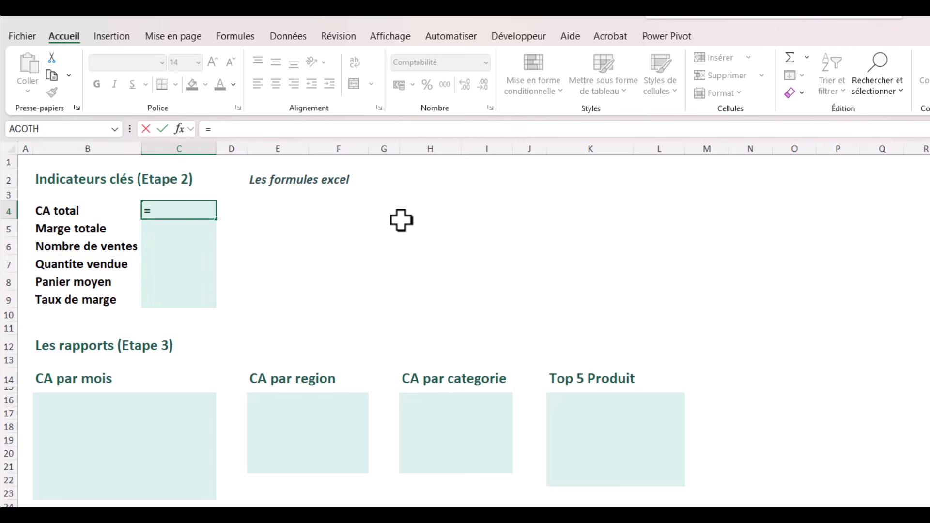
text(somme()
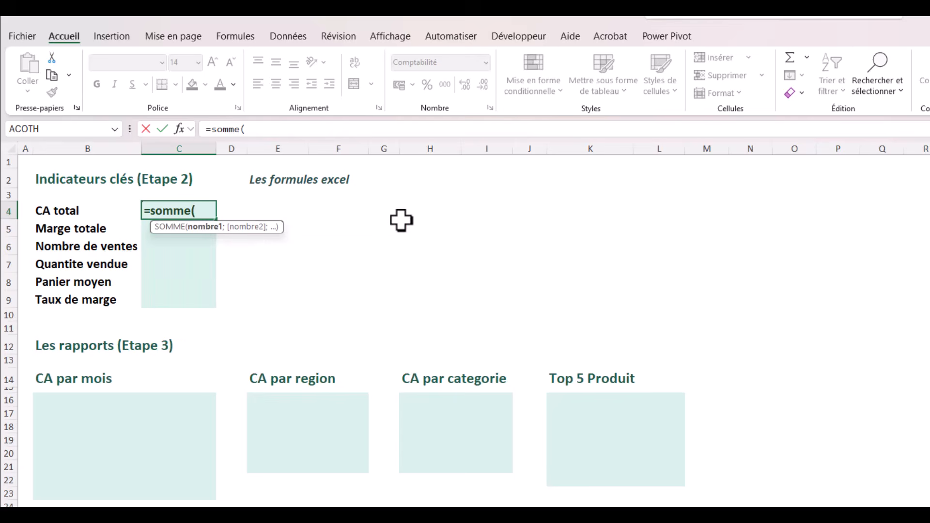
text(tven)
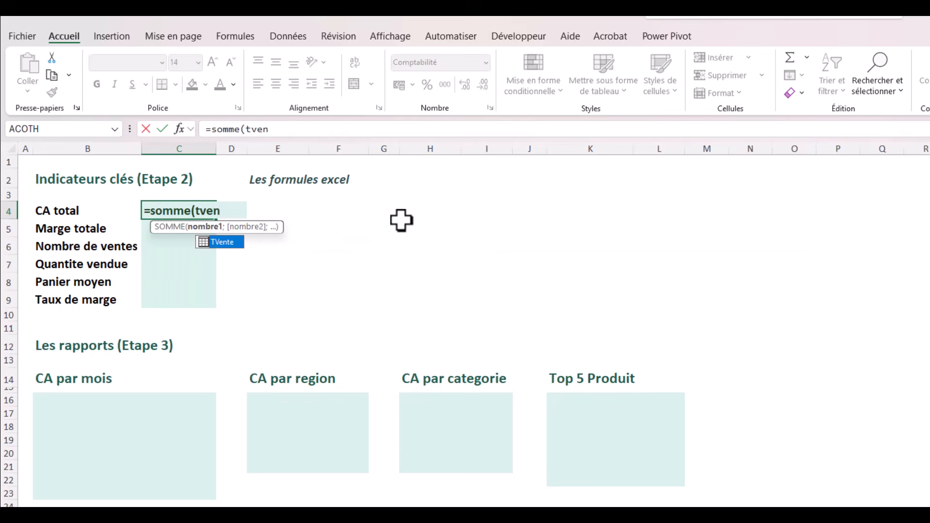
double_click(228, 243)
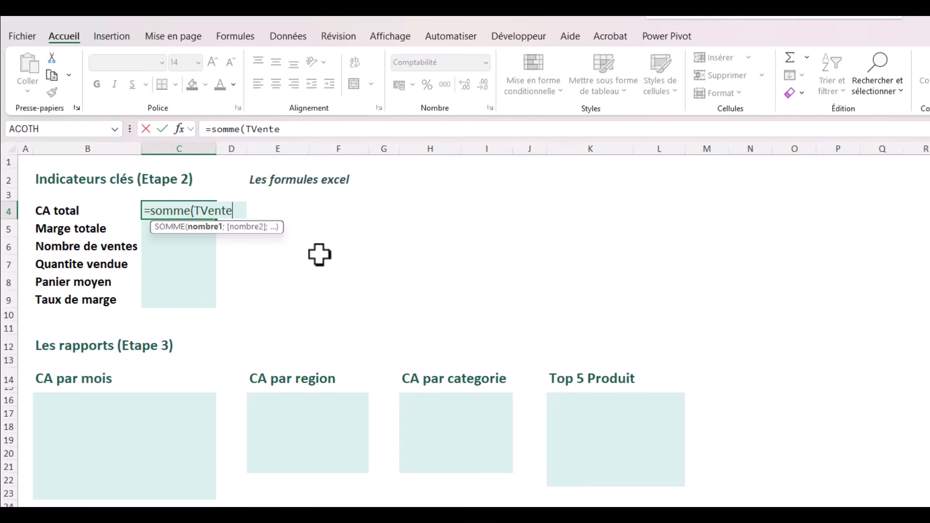
text([)
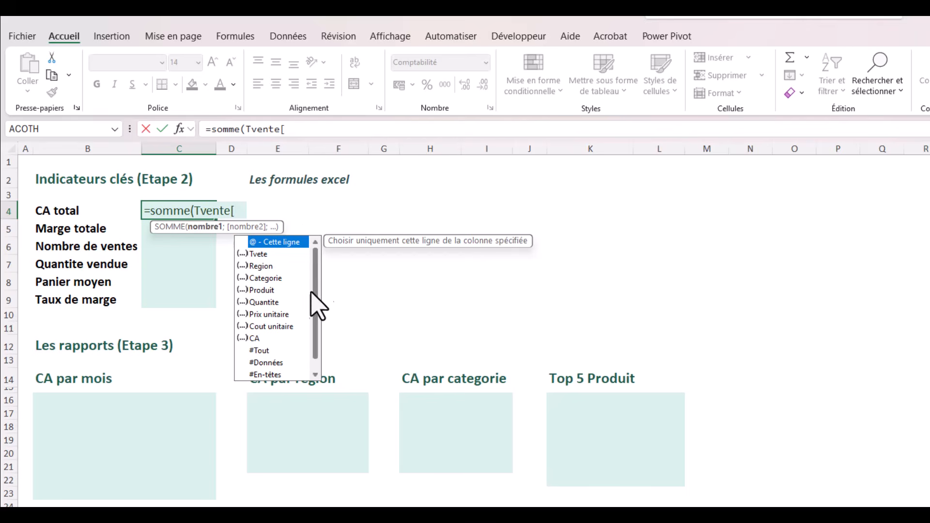
double_click(257, 338)
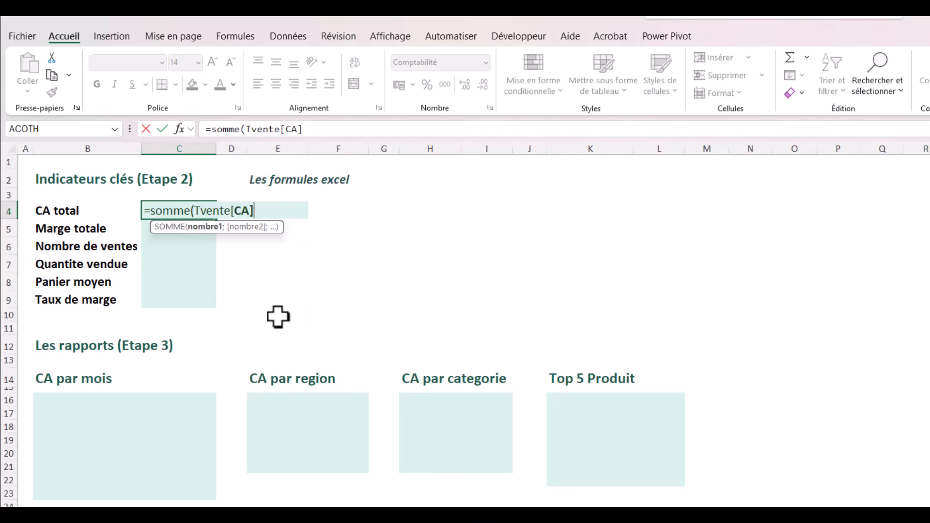
text())
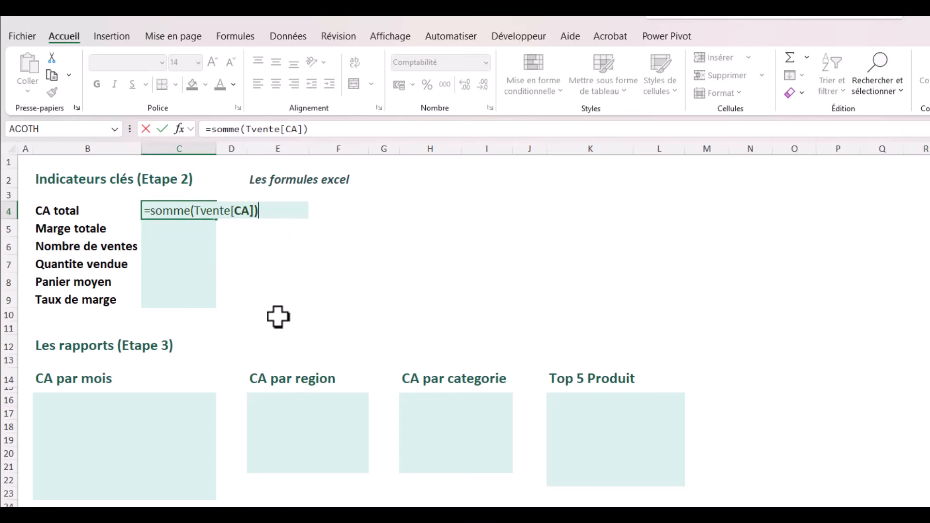
key(Return)
click(187, 209)
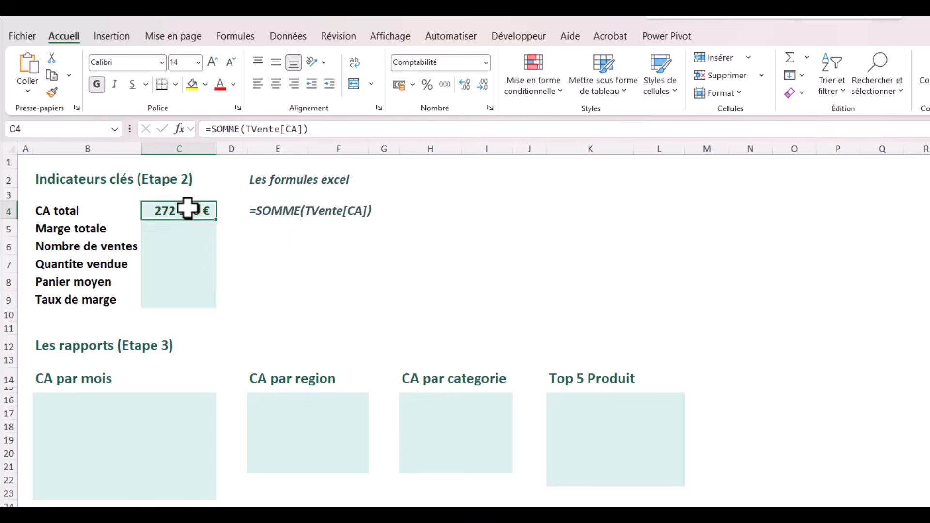
Step: Examine the Quantite and Cout unitaire columns on the Donnees sheet as inputs for the Marge totale calculation
click(172, 232)
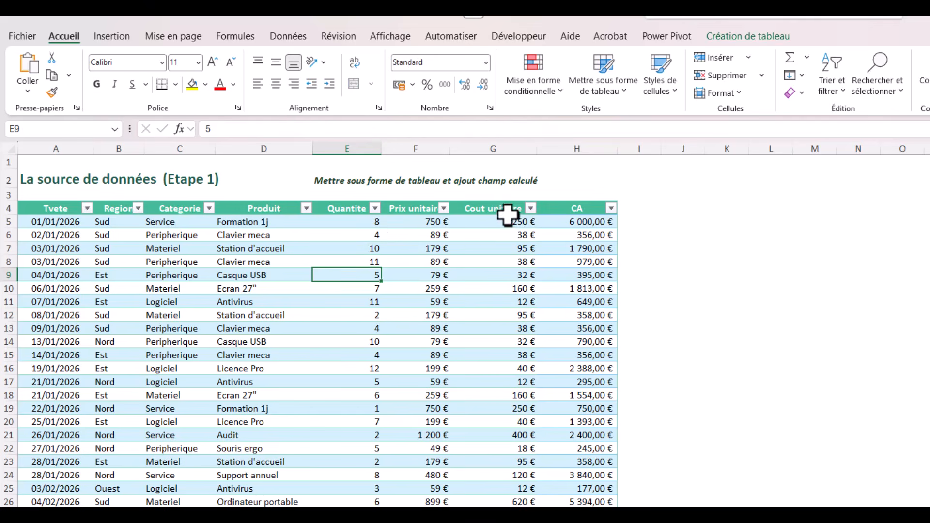
click(350, 224)
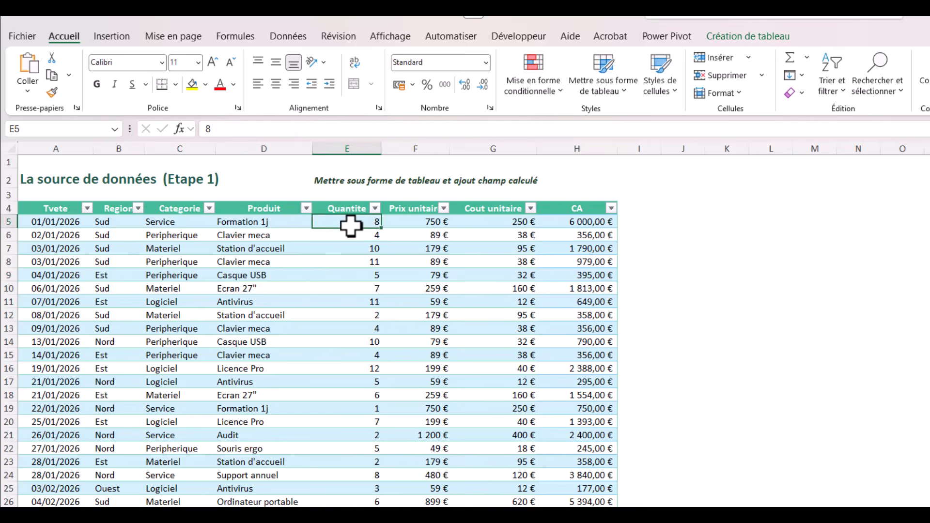
click(510, 223)
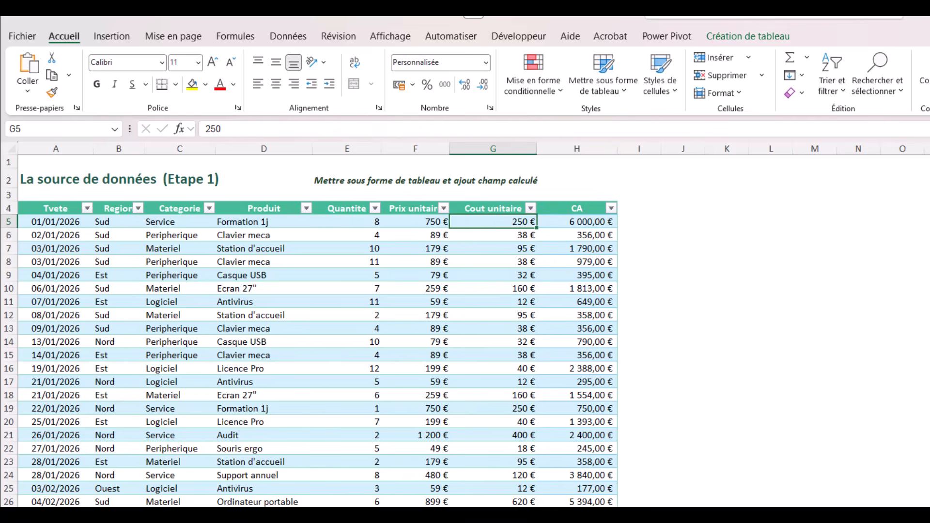
click(131, 514)
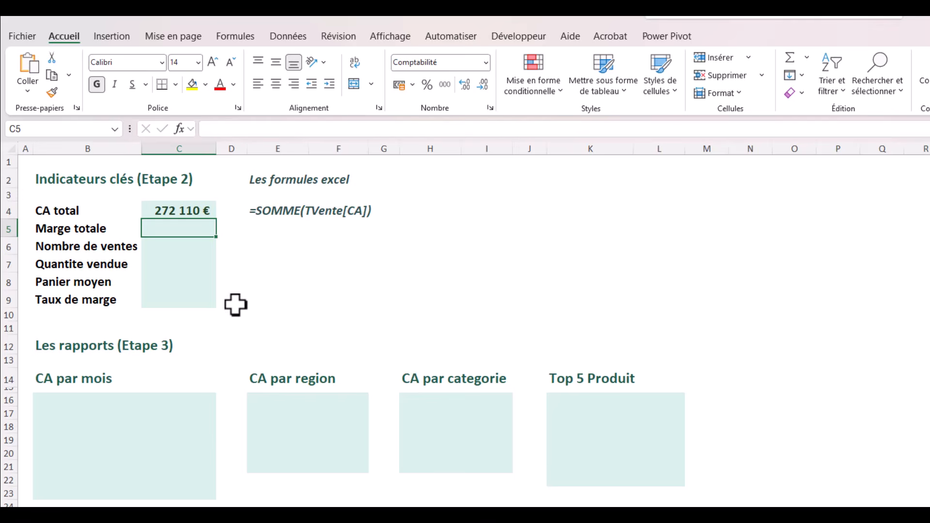
click(72, 514)
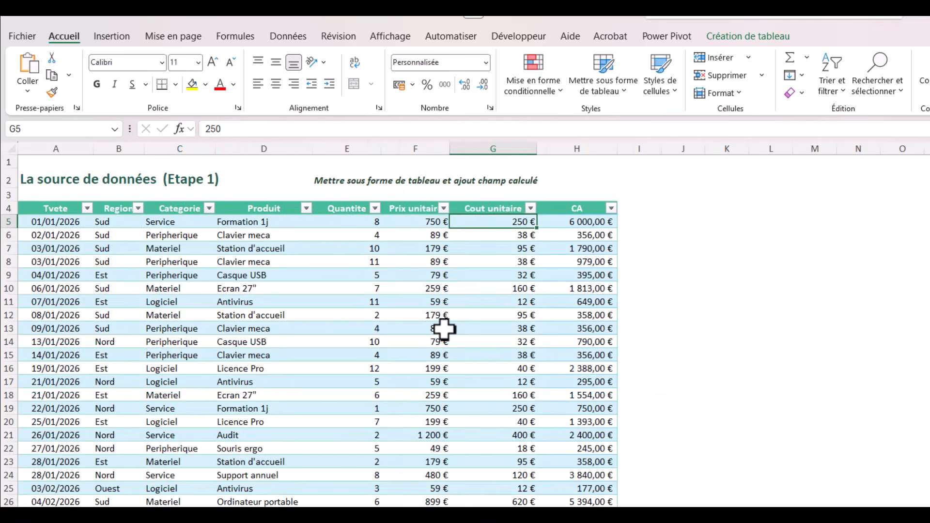
click(356, 223)
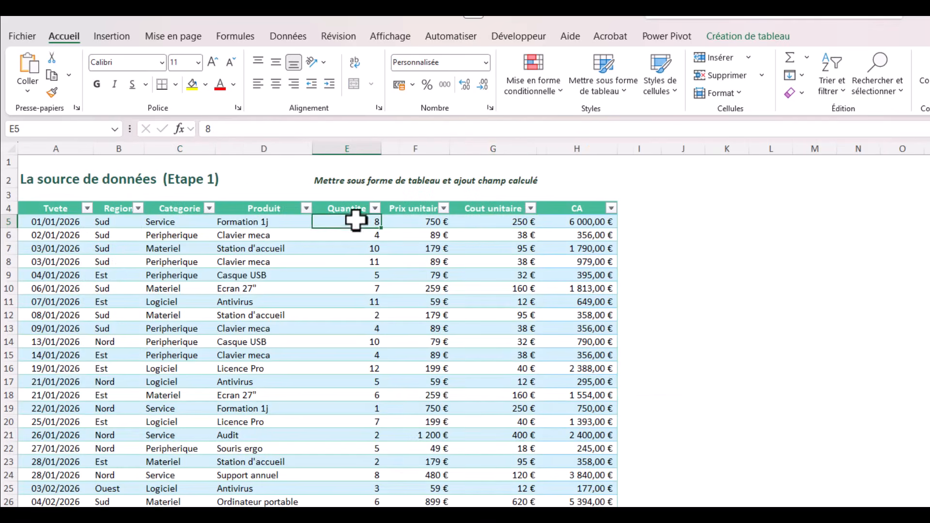
click(507, 219)
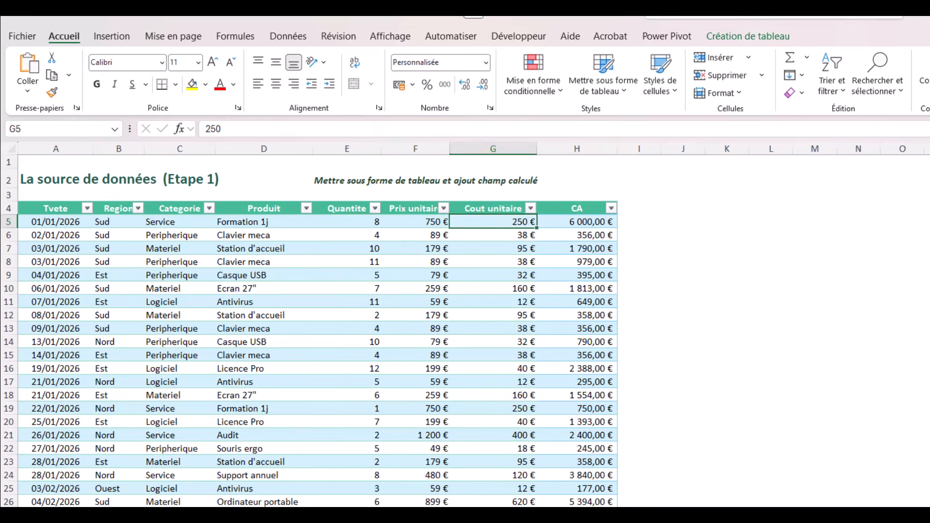
Step: On the Analyse sheet, enter the formula =SOMMEPROD(TVente[Quantite]*TVente[Cout unitaire]) in C5 for Marge totale
click(233, 514)
text(=)
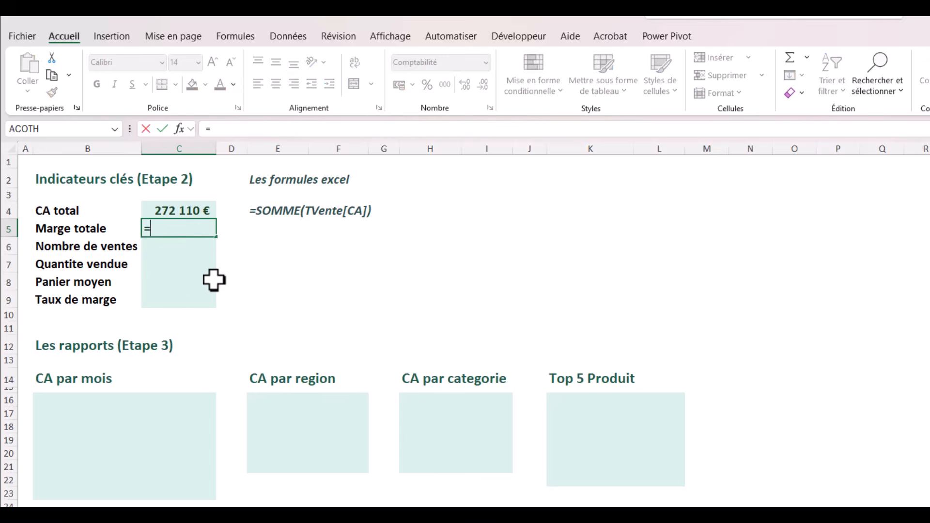
text(SOMM)
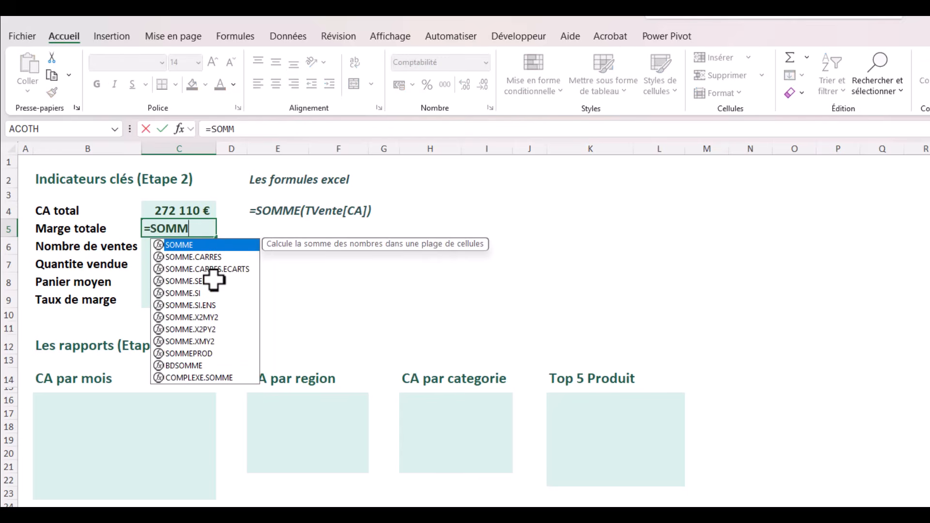
double_click(201, 354)
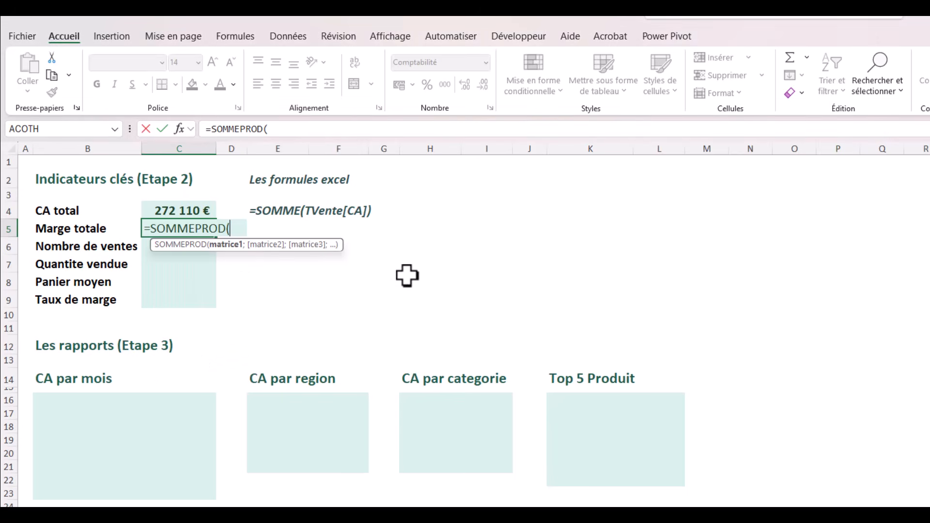
text(Tve)
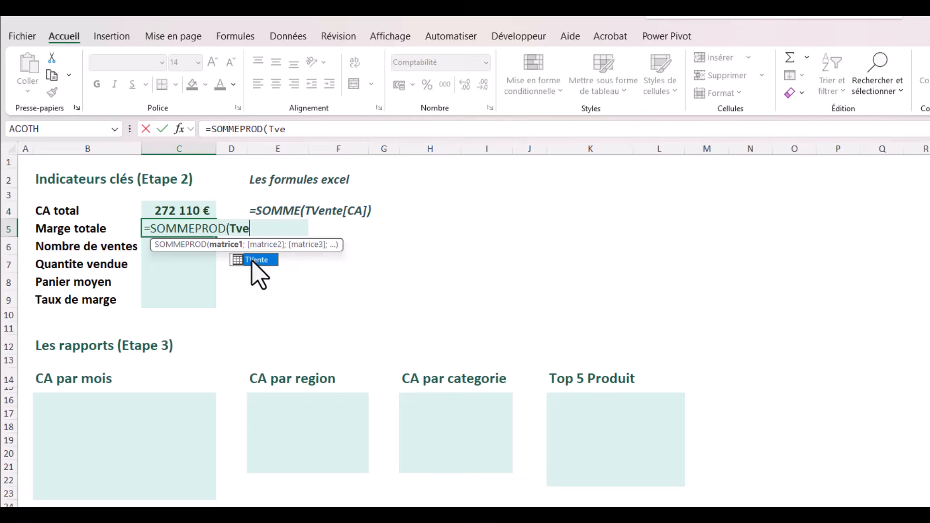
double_click(254, 262)
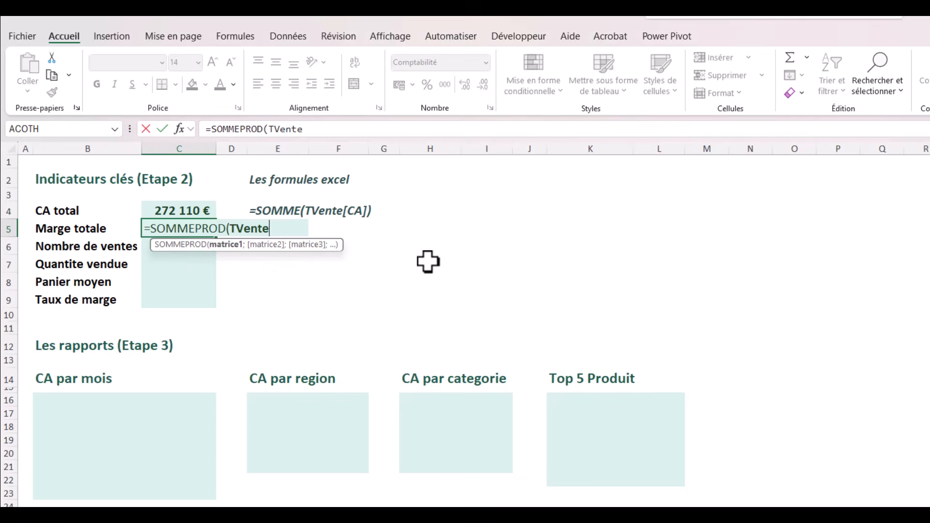
text([)
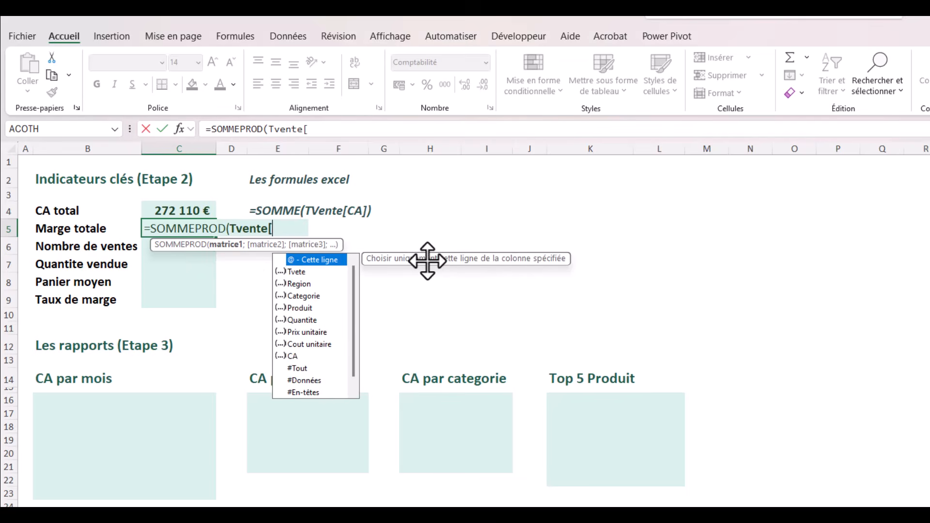
double_click(301, 320)
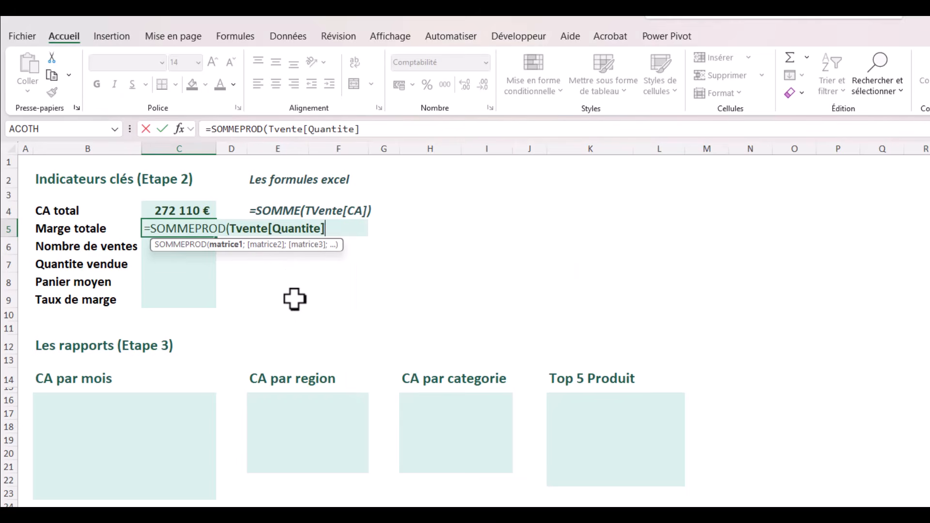
text(]*tven)
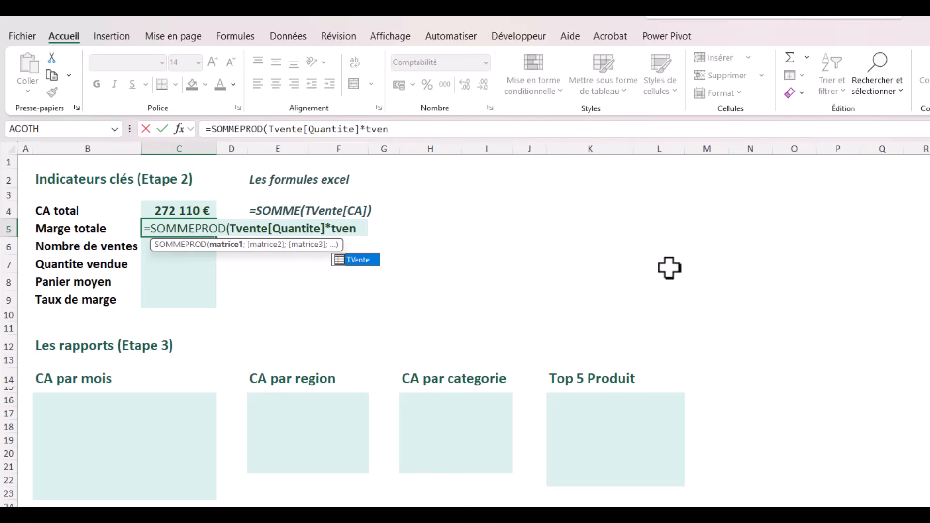
double_click(360, 261)
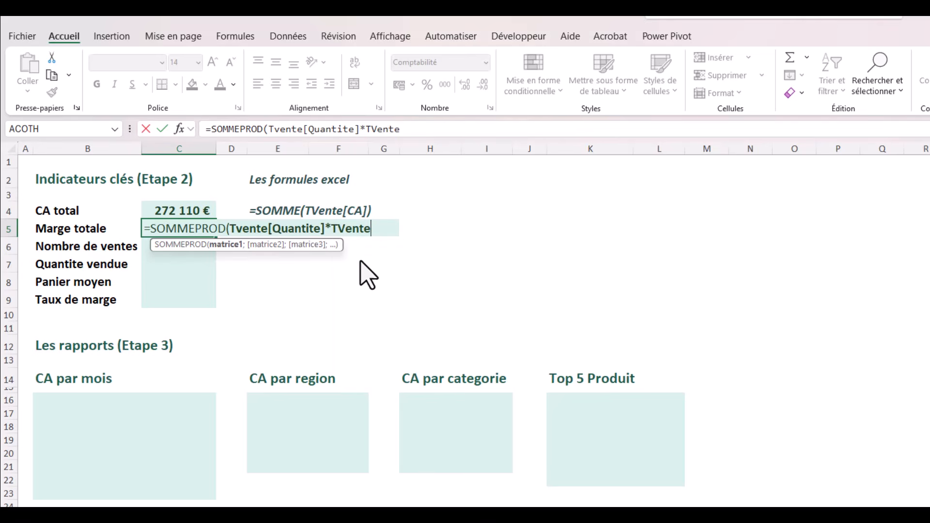
text([)
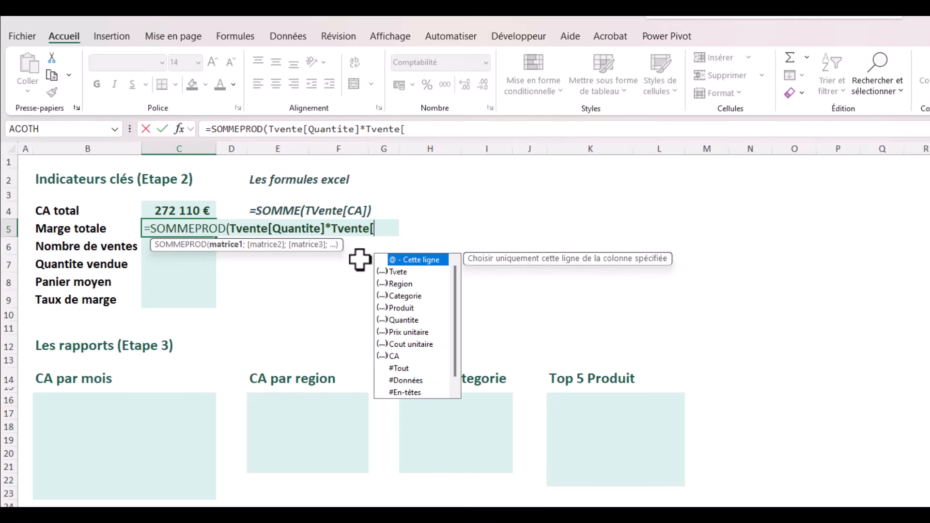
double_click(417, 344)
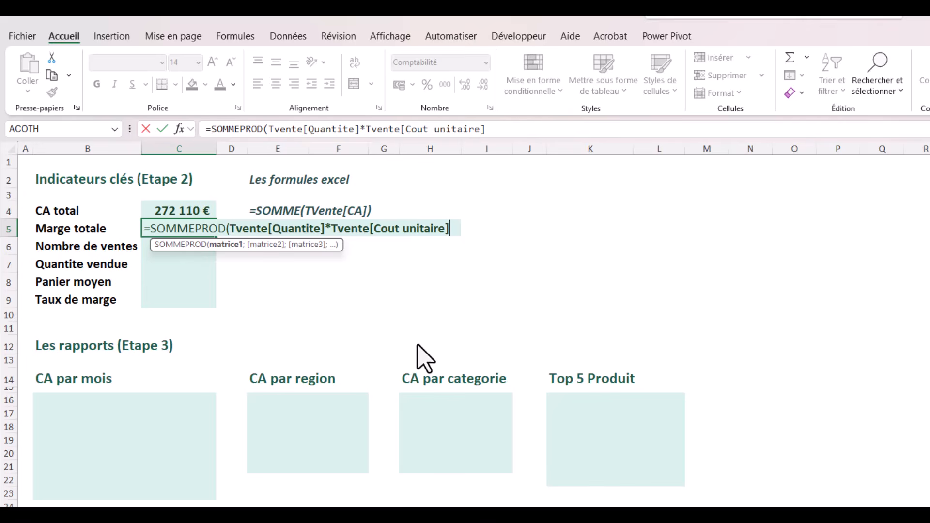
text())
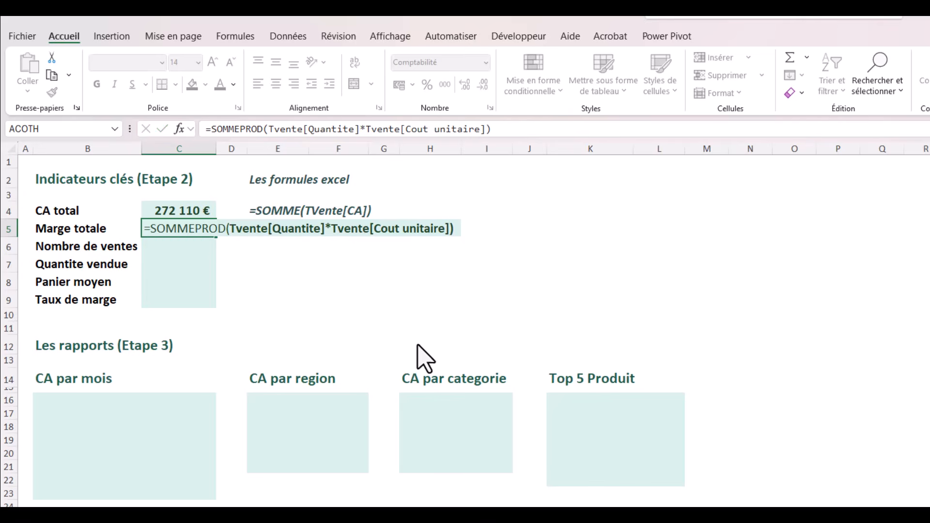
key(Return)
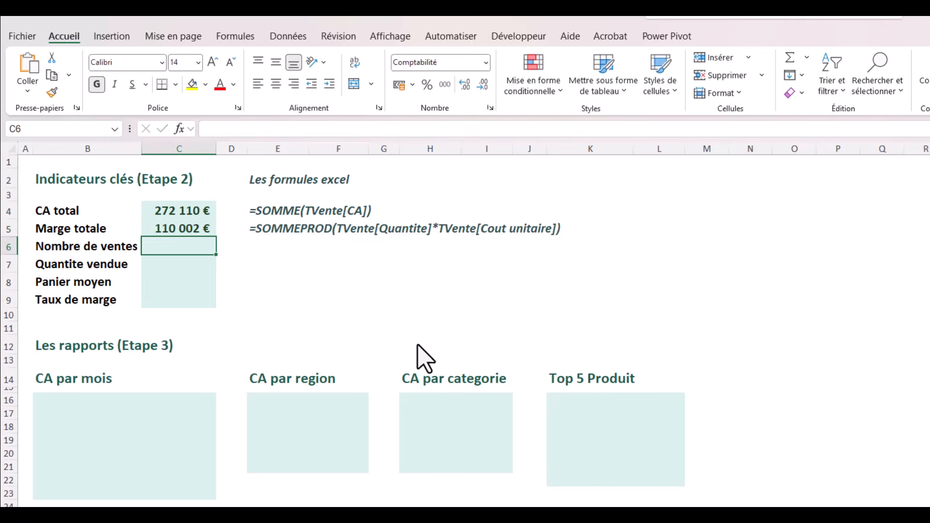
Step: Edit the Marge totale formula in C5 to subtract the SOMMEPROD cost from CA total, starting it with =C4-
click(184, 230)
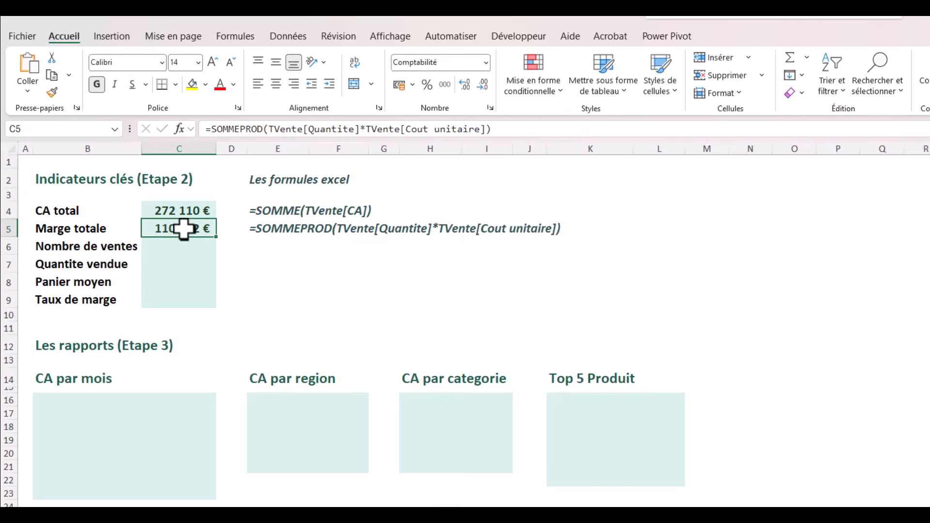
click(207, 130)
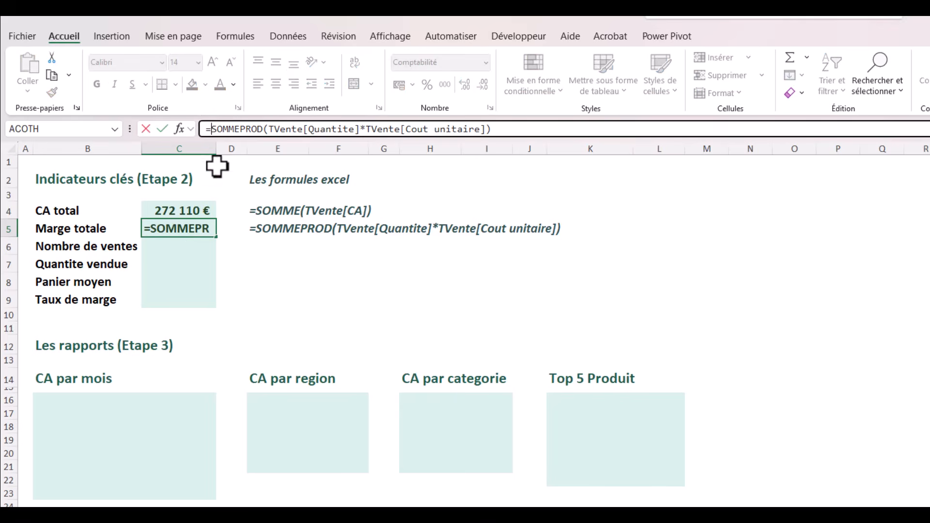
click(184, 213)
text(-)
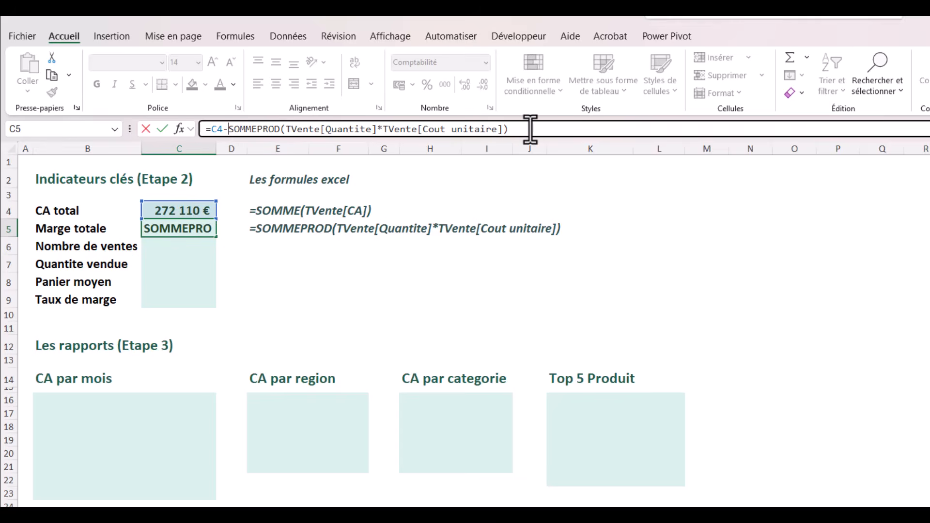
key(Return)
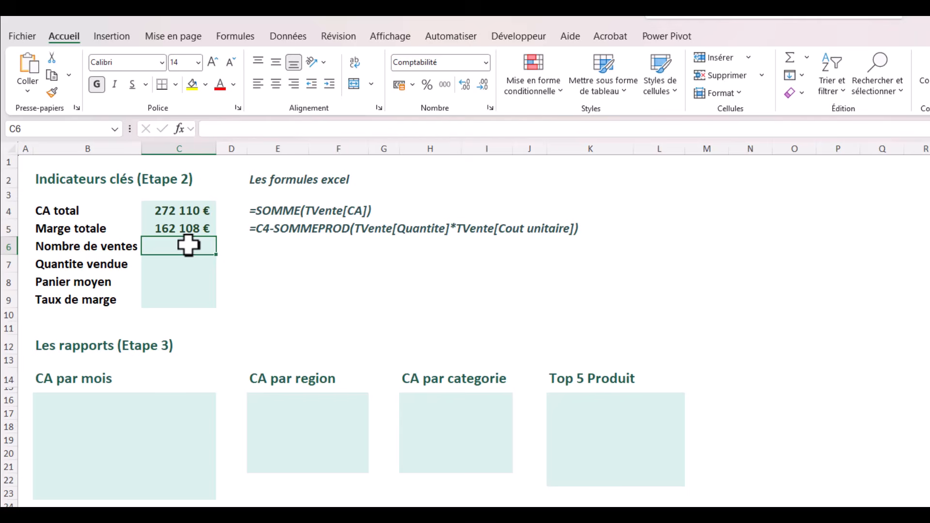
Step: On the Analyse sheet, enter the formula =NBVAL(TVente[Region]) in C6 for Nombre de ventes
text(=)
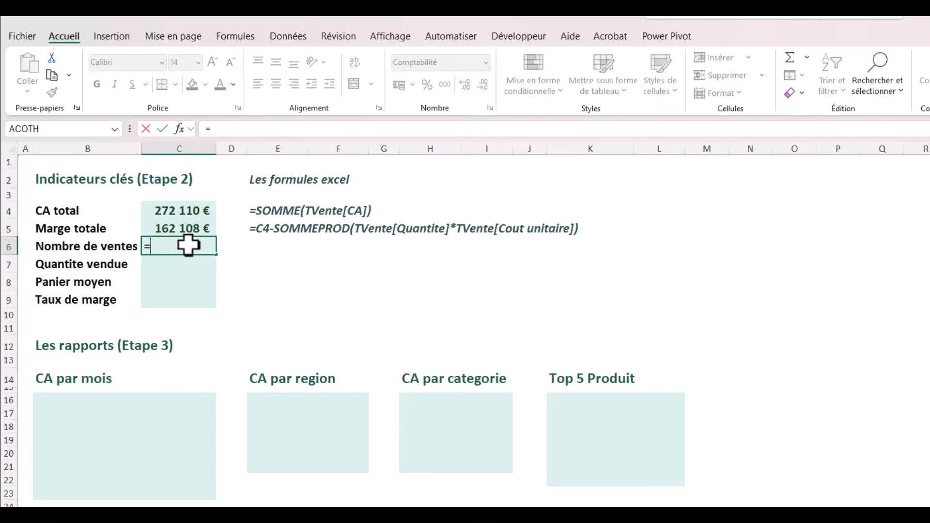
text(NV)
key(BackSpace)
text(B)
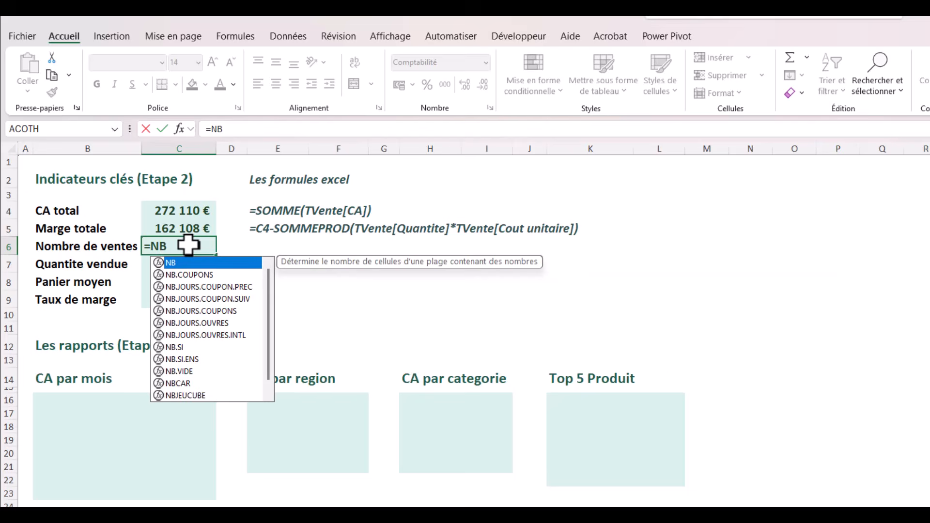
scroll(182, 393, down, 1)
double_click(180, 395)
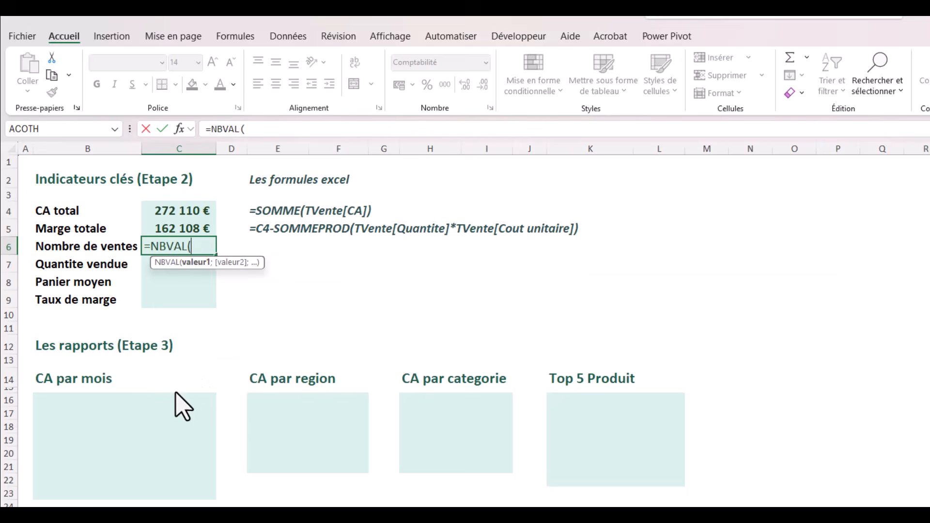
text(tv)
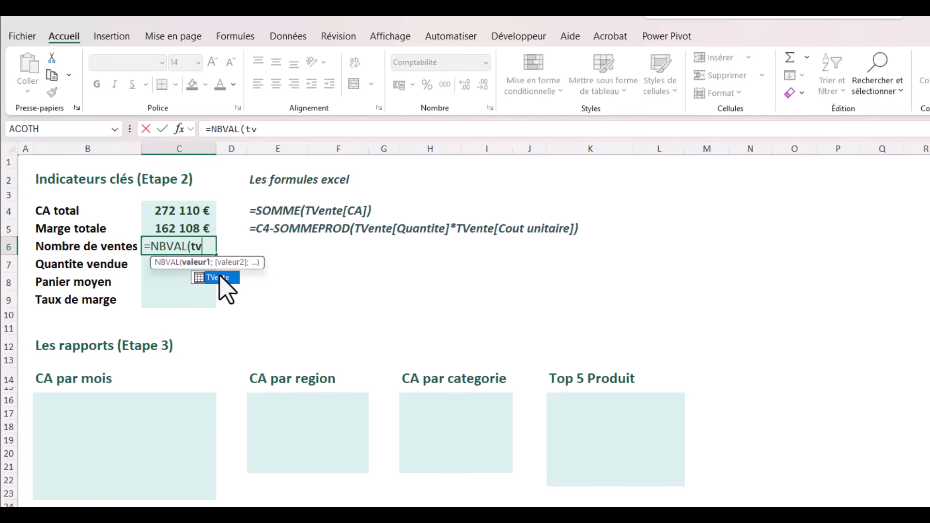
double_click(223, 278)
text([)
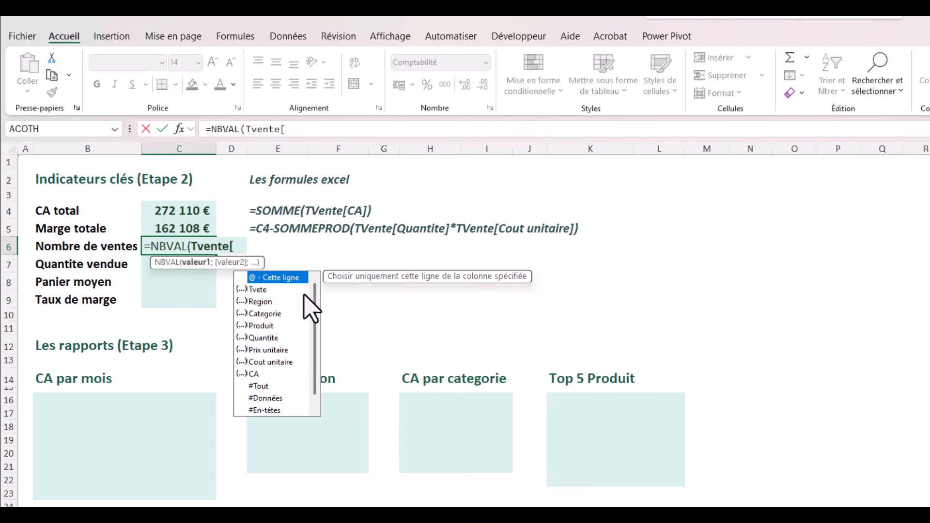
double_click(262, 302)
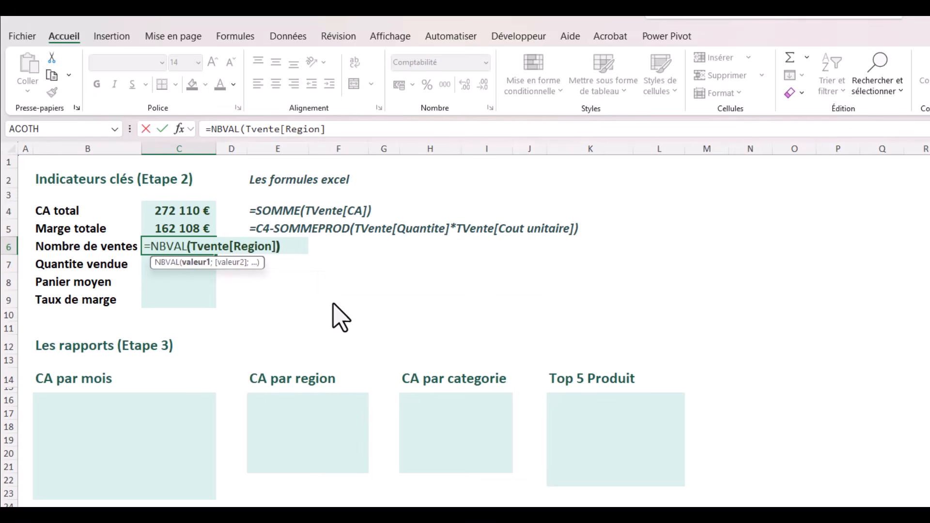
key(Return)
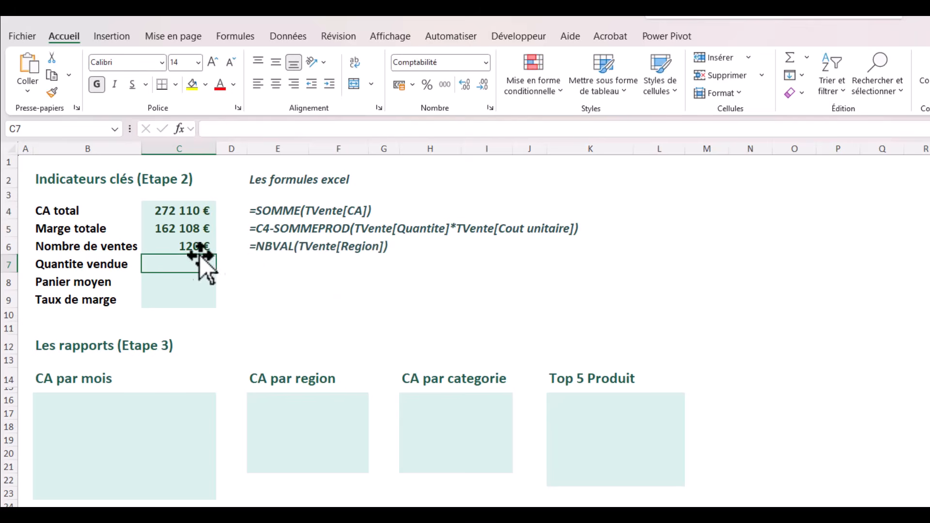
Step: Change the number format of the Nombre de ventes cell C6 to Standard
click(174, 251)
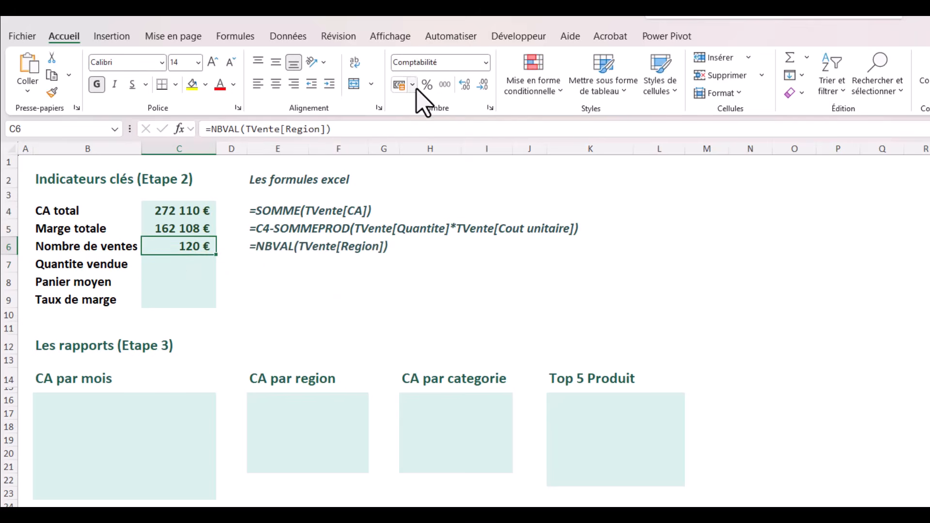
click(485, 63)
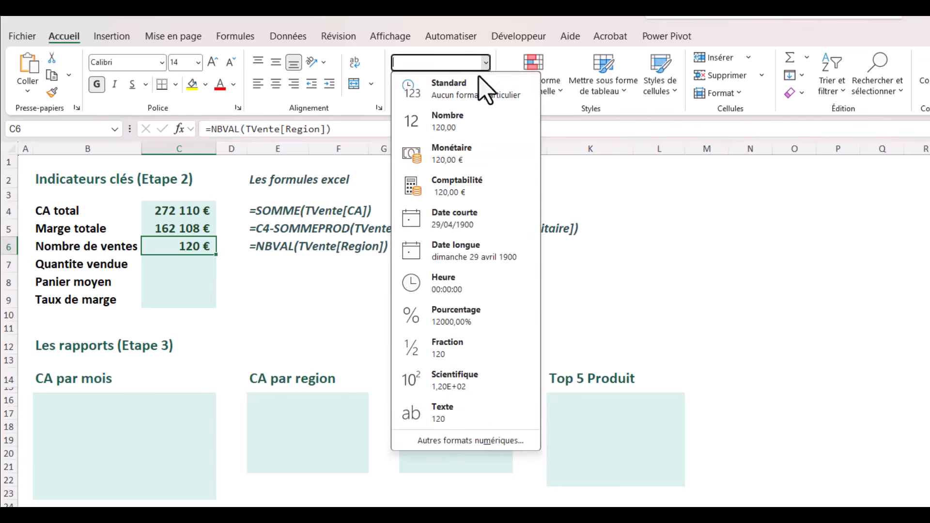
click(453, 83)
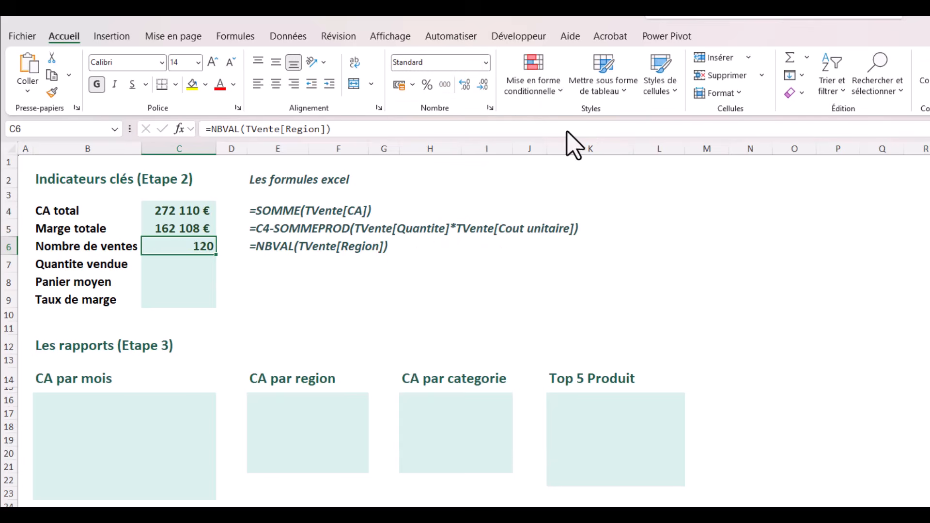
Step: Calculate Quantite vendue in C7 with the formula =SOMME(TVente[Quantite])
click(176, 269)
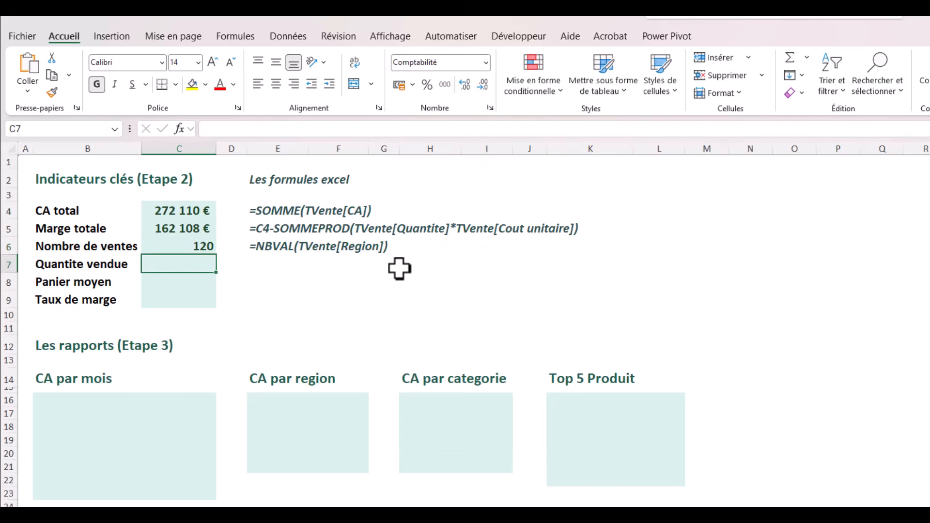
text(=SUM)
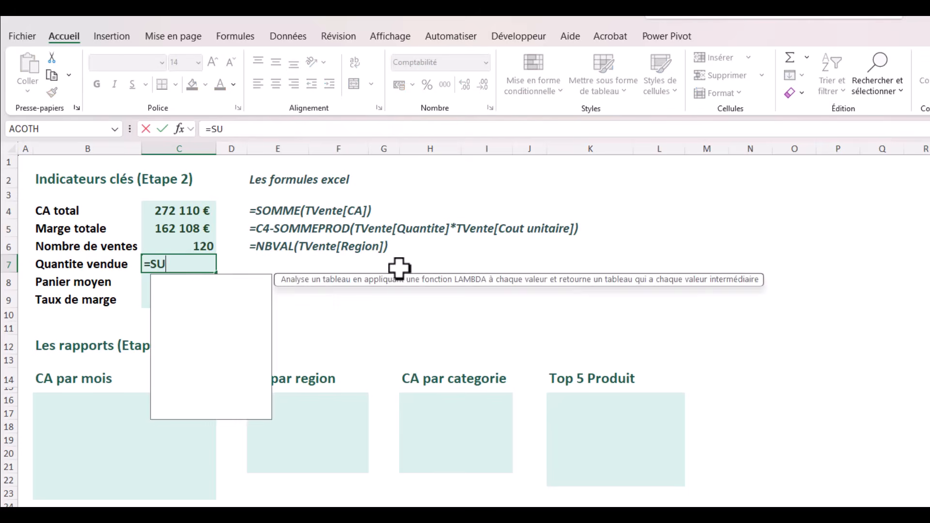
text((TVente[Quantite)
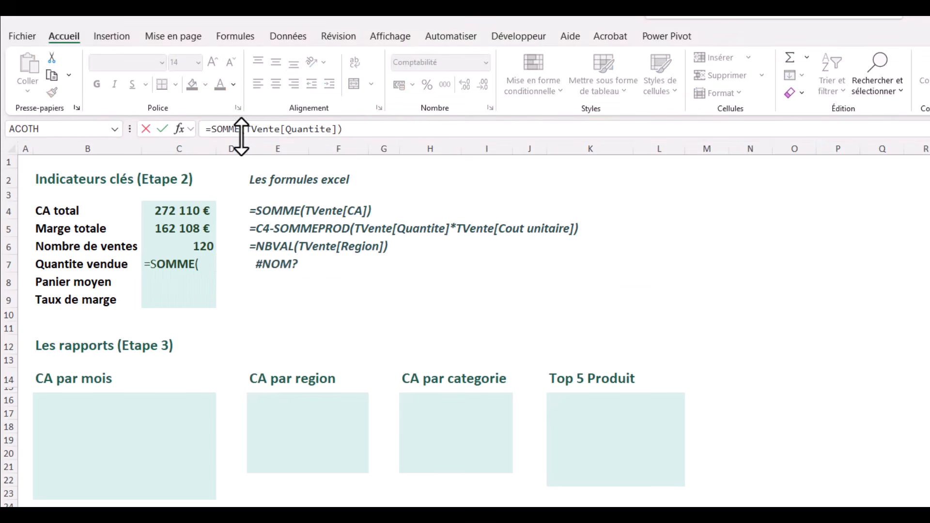
click(359, 125)
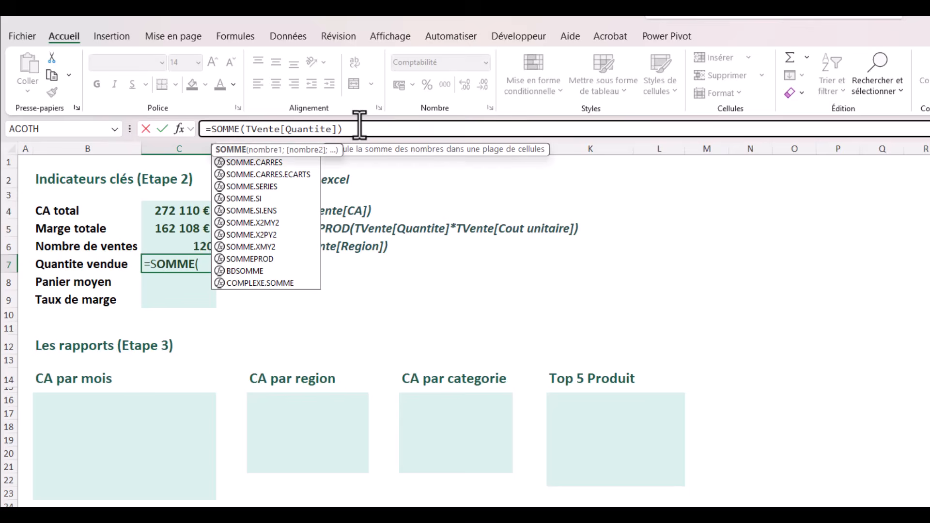
key(Return)
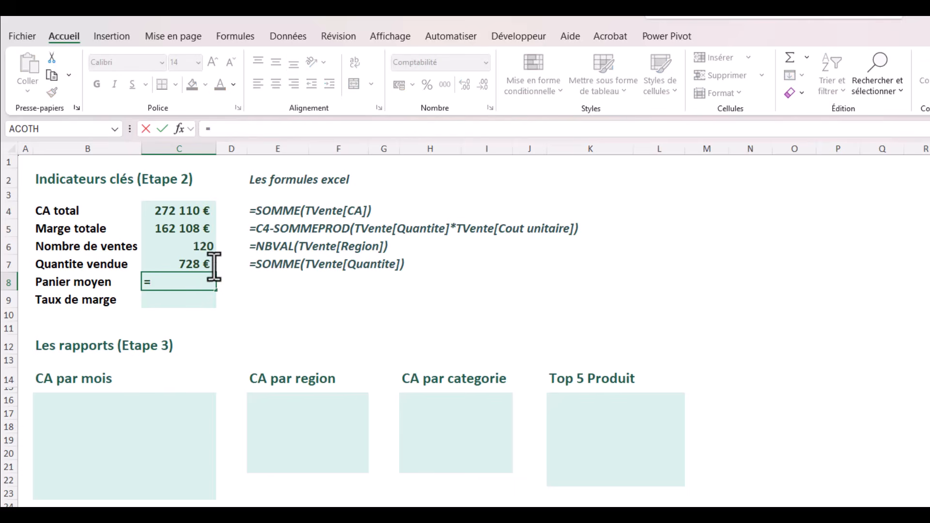
Step: Calculate Panier moyen in C8 by dividing CA total by Nombre de ventes with =C4/C6
click(206, 209)
text(/)
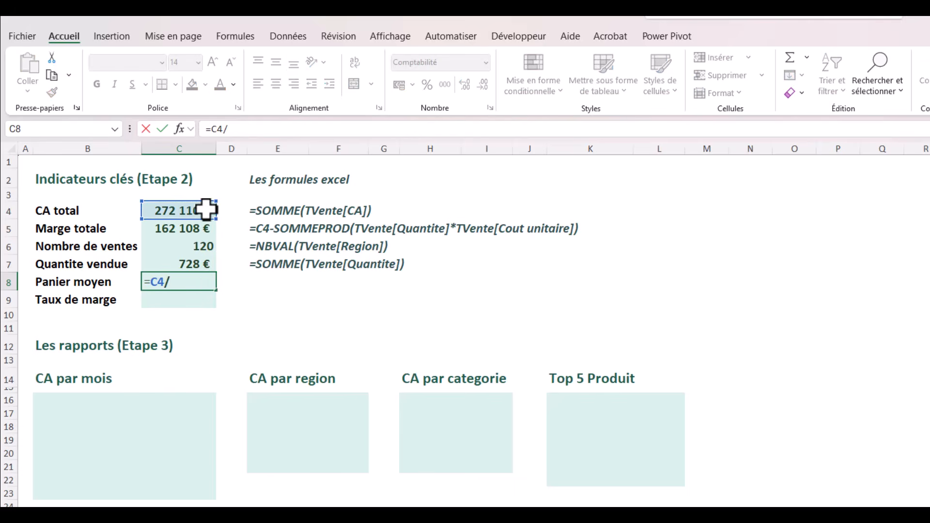
click(189, 245)
key(Return)
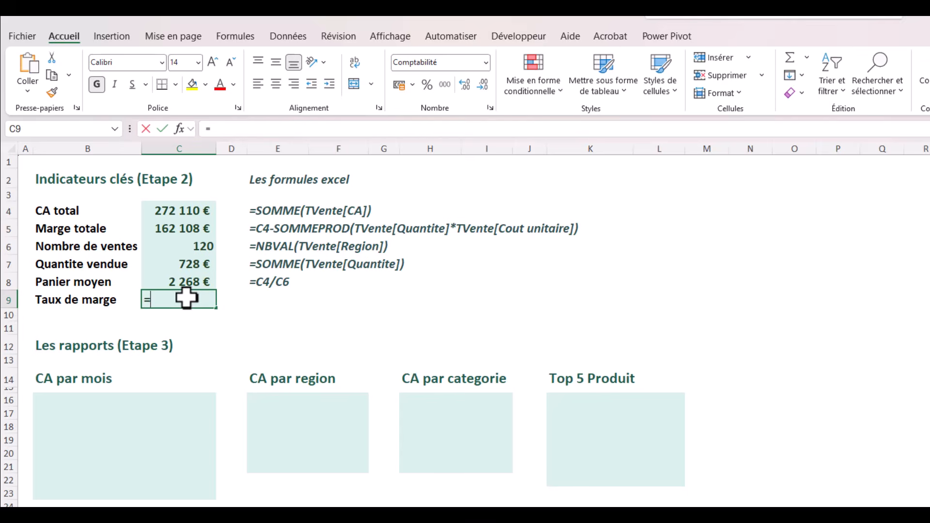
Step: Calculate Taux de marge in C9 with =C5/C4 and format it as a percentage with two decimals
text(=)
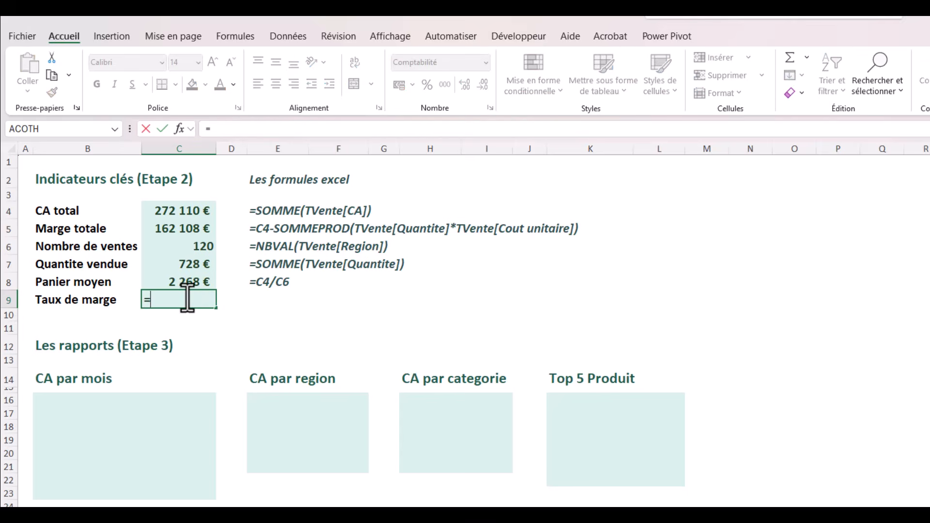
click(183, 231)
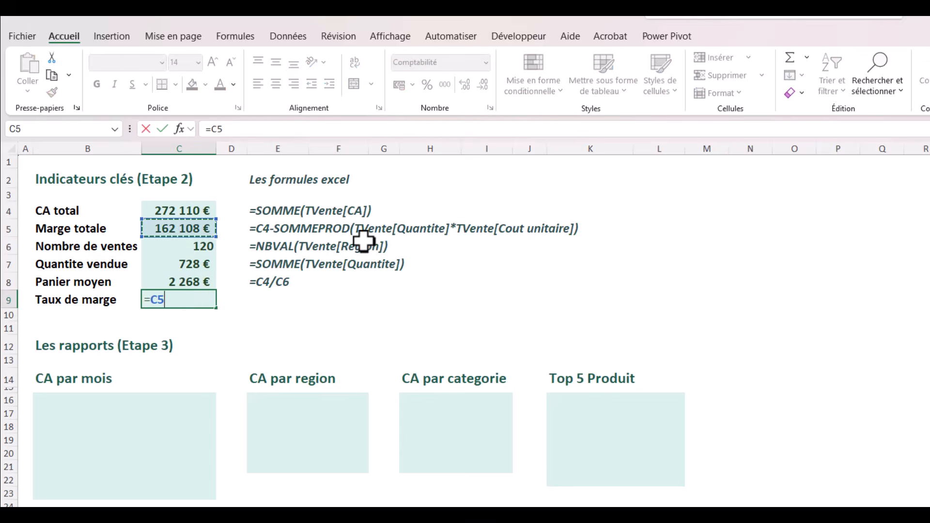
text(/)
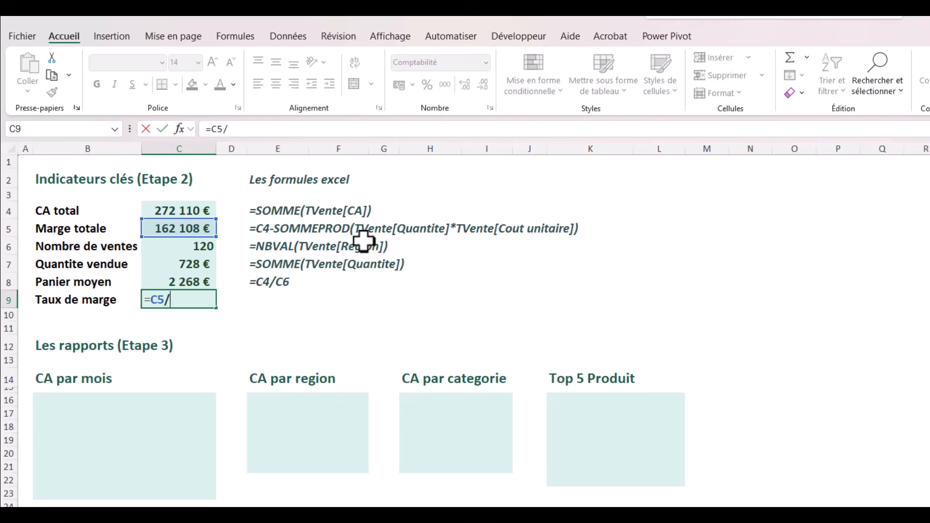
click(191, 210)
key(Return)
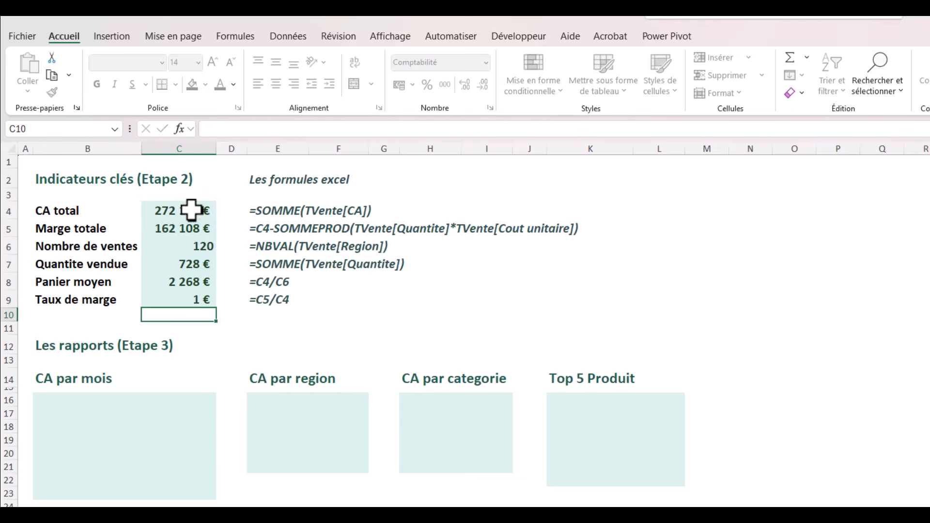
click(196, 299)
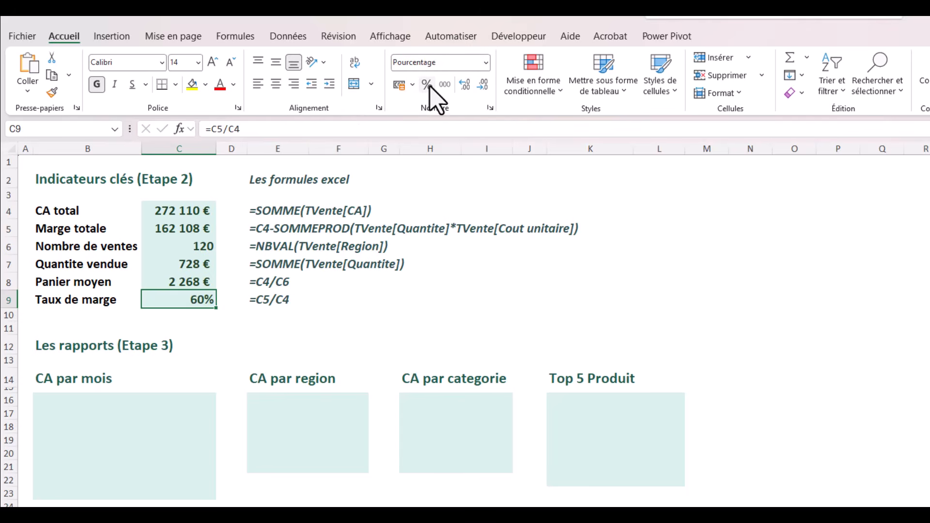
click(465, 84)
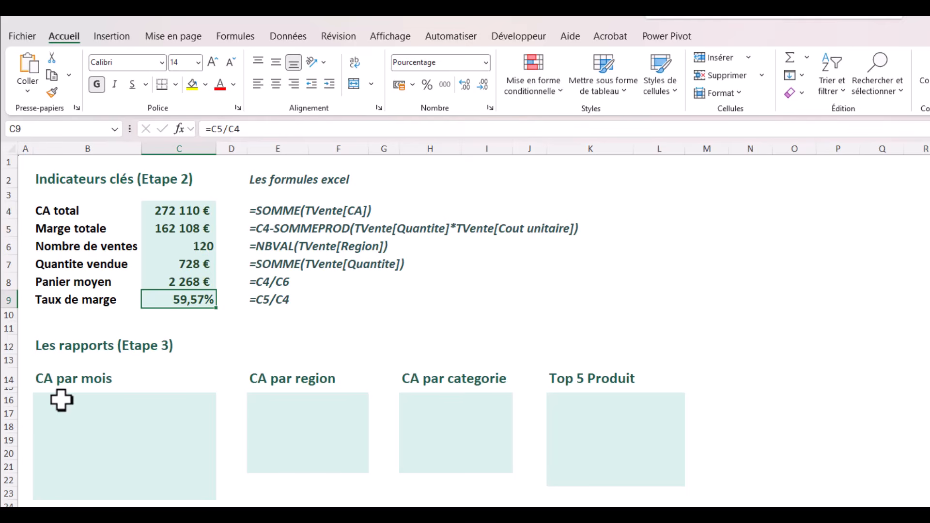
Step: Look at the finished dashboard on the Exemple sheet and return to the CA par mois area on Analyse
click(198, 515)
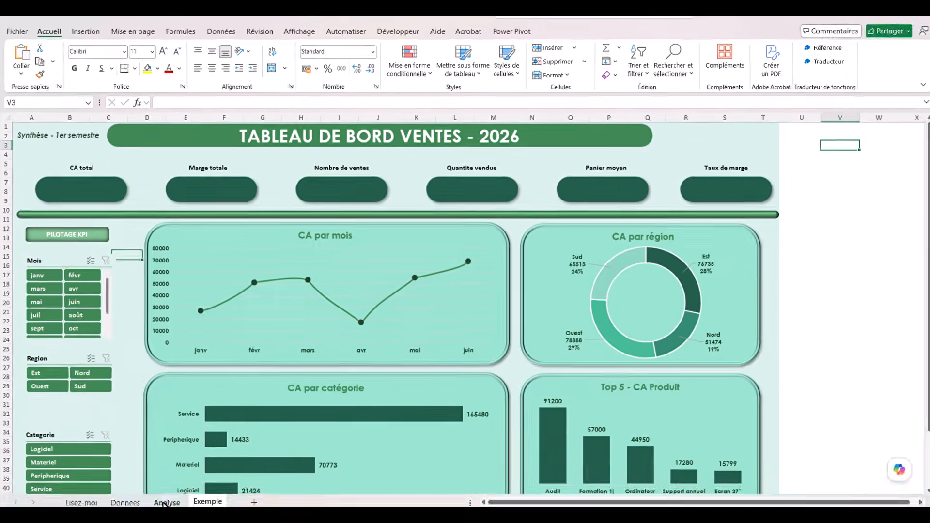
click(166, 500)
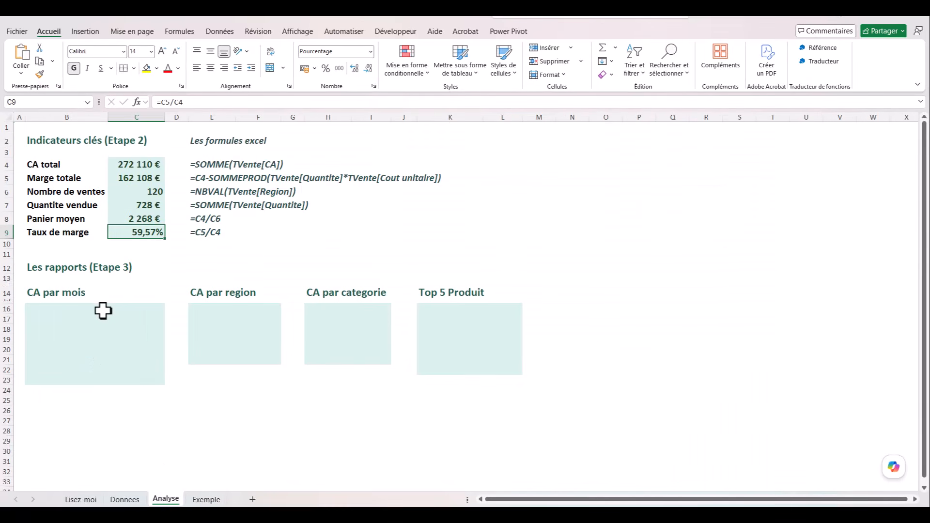
click(34, 308)
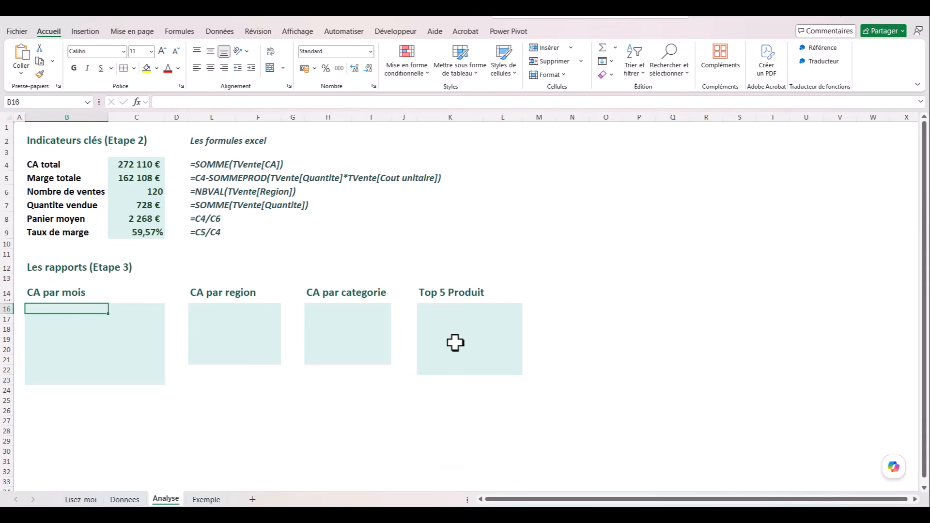
Step: Insert a pivot table from the TVente table on the Donnees sheet, placing it on the existing Analyse sheet at B16
click(125, 499)
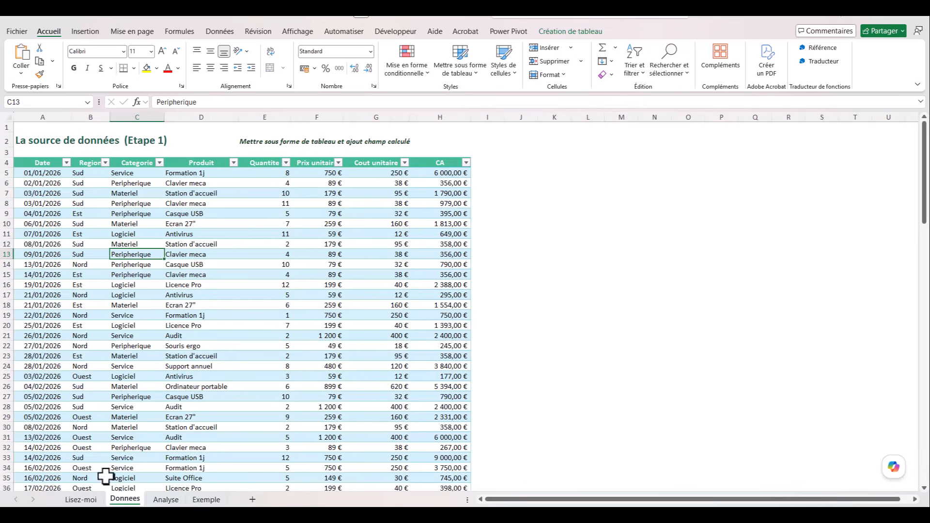
click(125, 220)
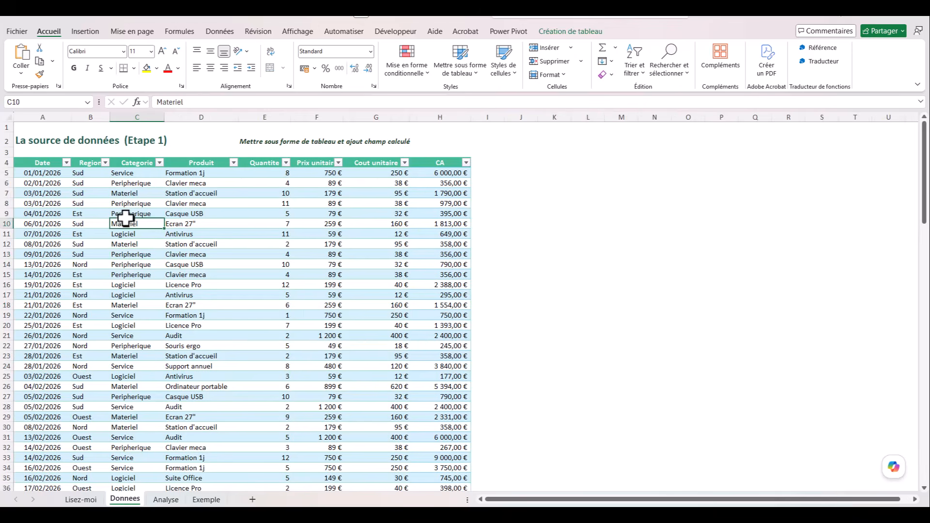
click(85, 33)
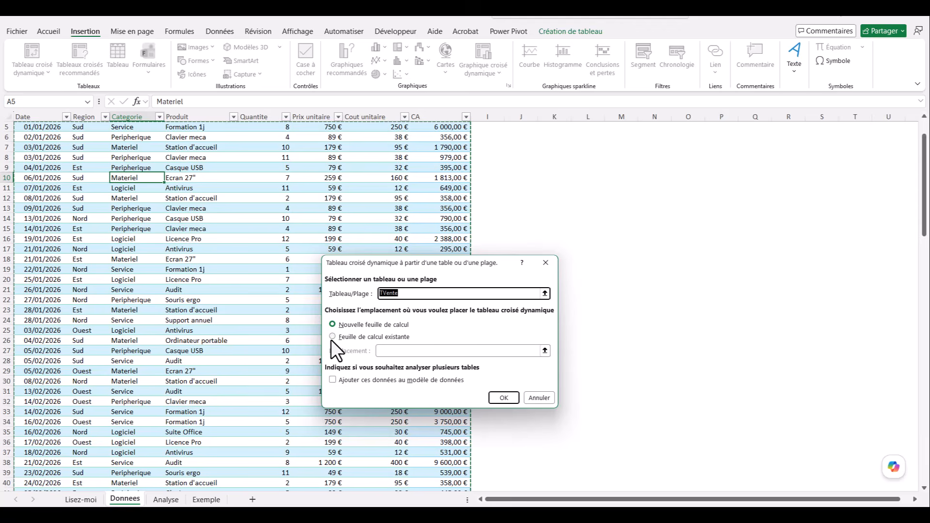
click(332, 337)
click(545, 350)
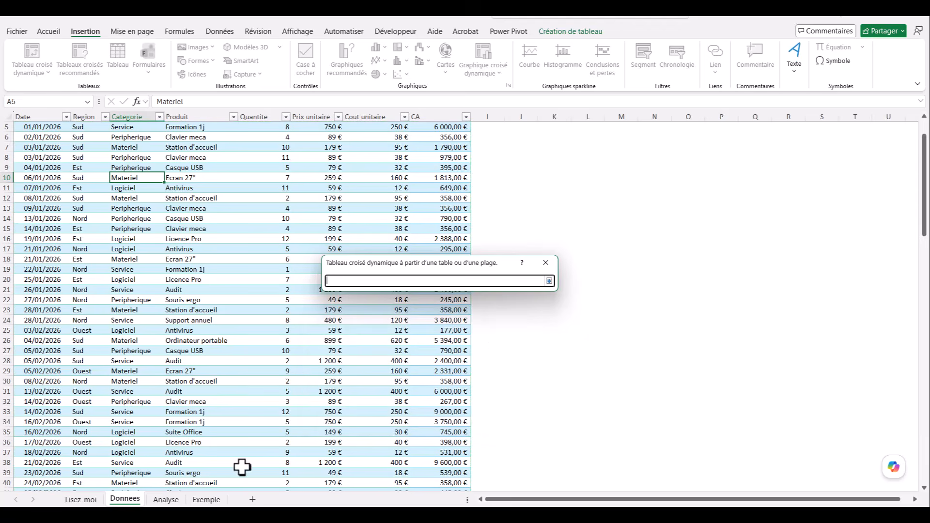
click(165, 499)
click(31, 309)
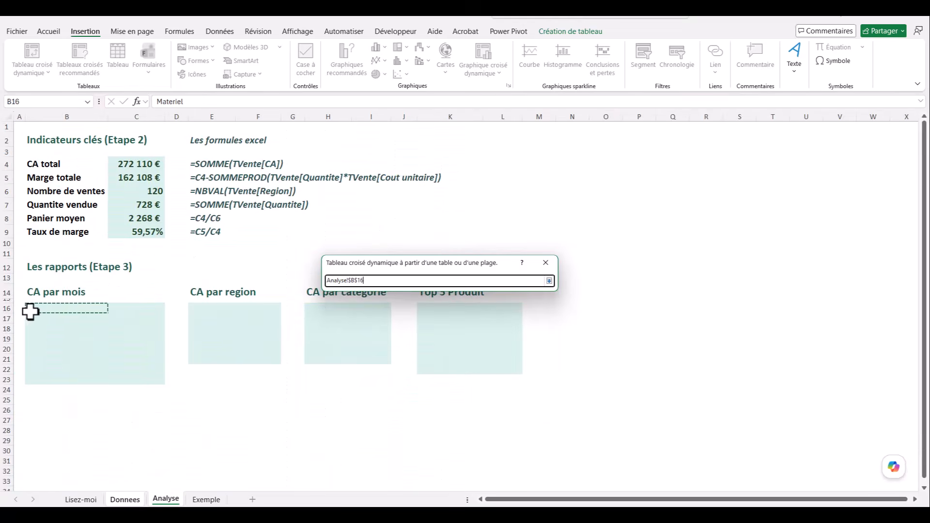
click(548, 282)
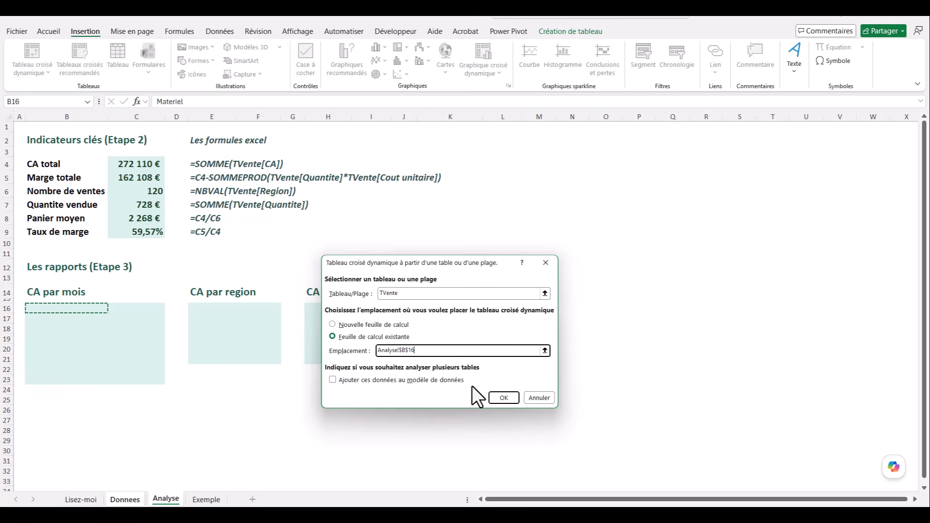
click(503, 396)
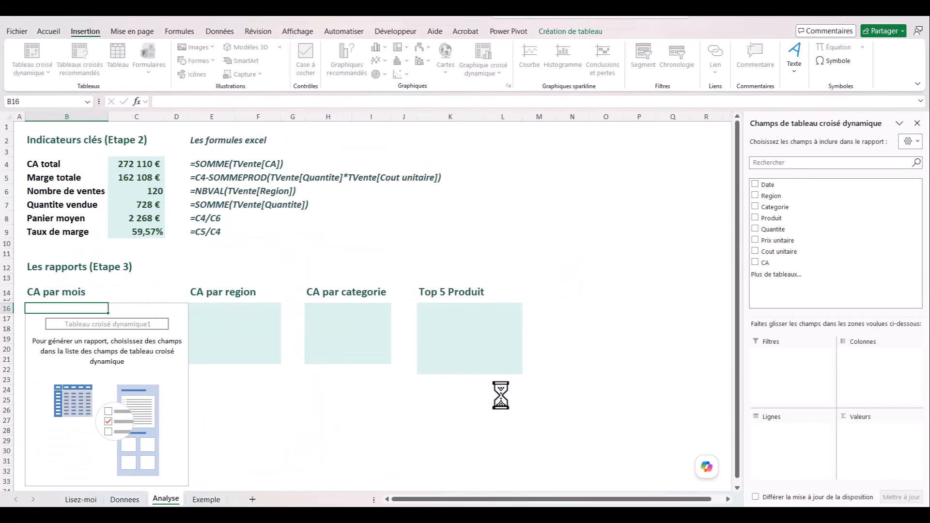
Step: Fill the CA par mois pivot table with Date as the row field and CA as the summed value
drag(773, 187, 766, 436)
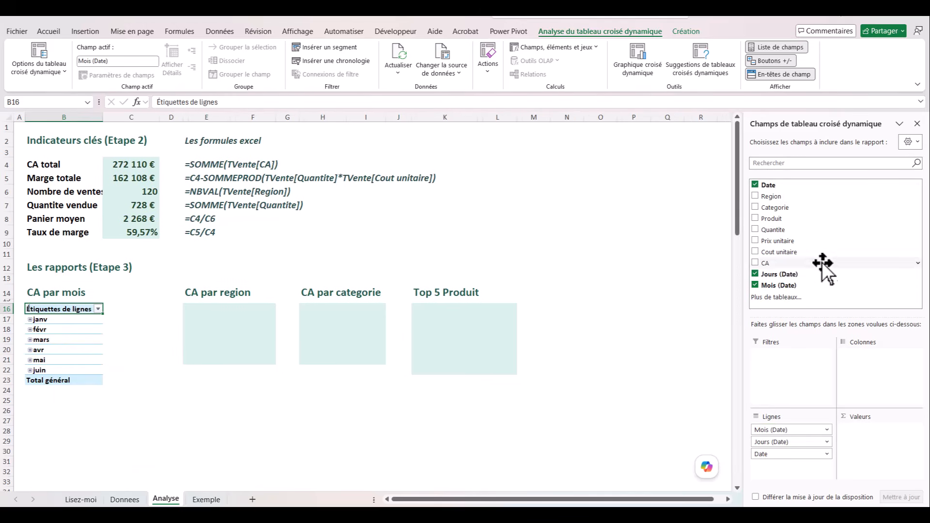
drag(772, 262, 882, 439)
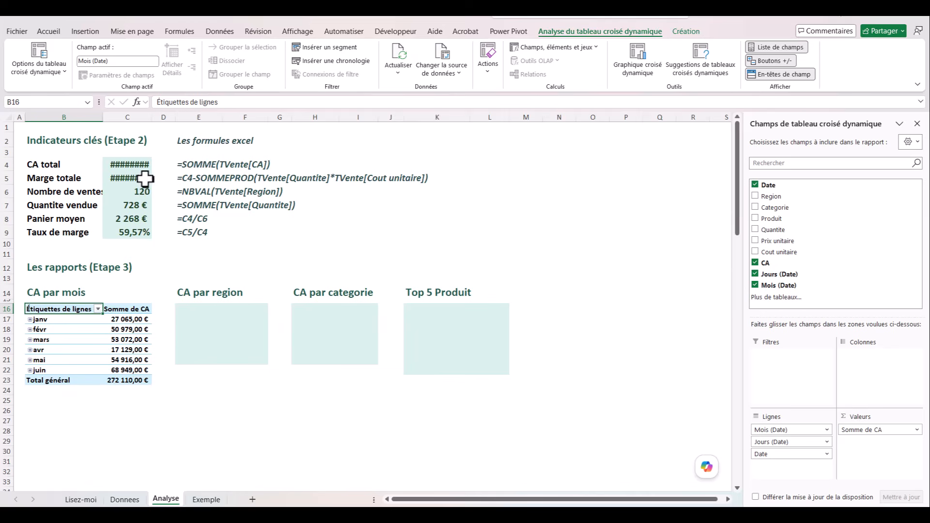
Step: Widen column C and rename the Somme de CA value field of the CA par mois pivot table as Total CA
drag(152, 116, 184, 119)
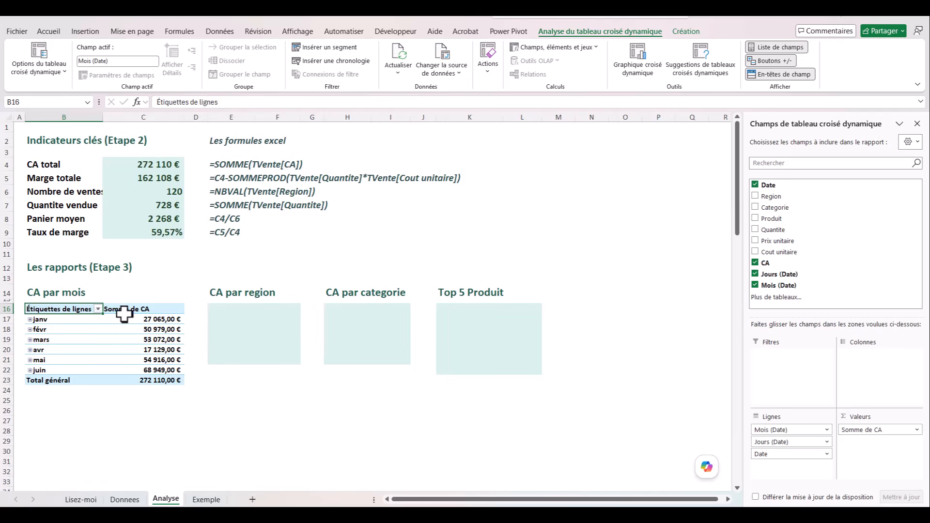
double_click(129, 310)
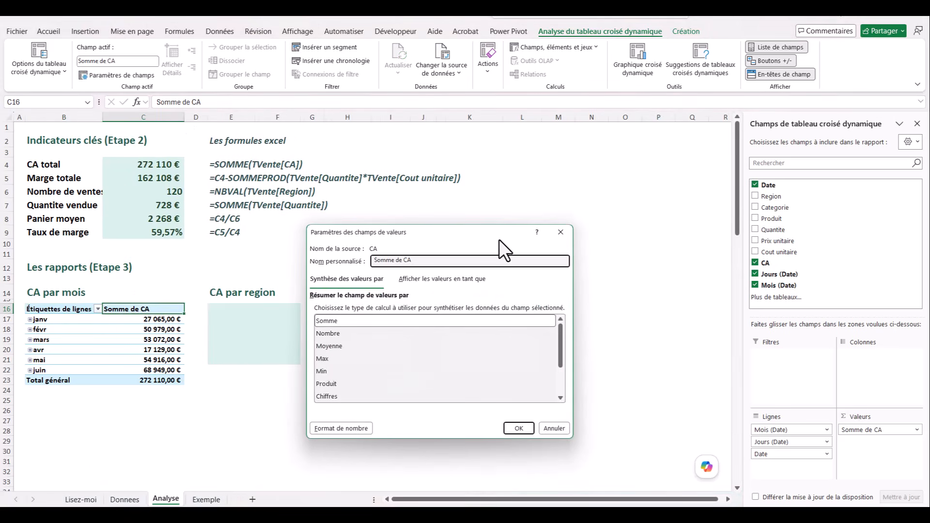
drag(425, 261, 311, 260)
click(518, 428)
Step: Rename the row labels header in B16 of the CA par mois pivot table as Mois
double_click(73, 309)
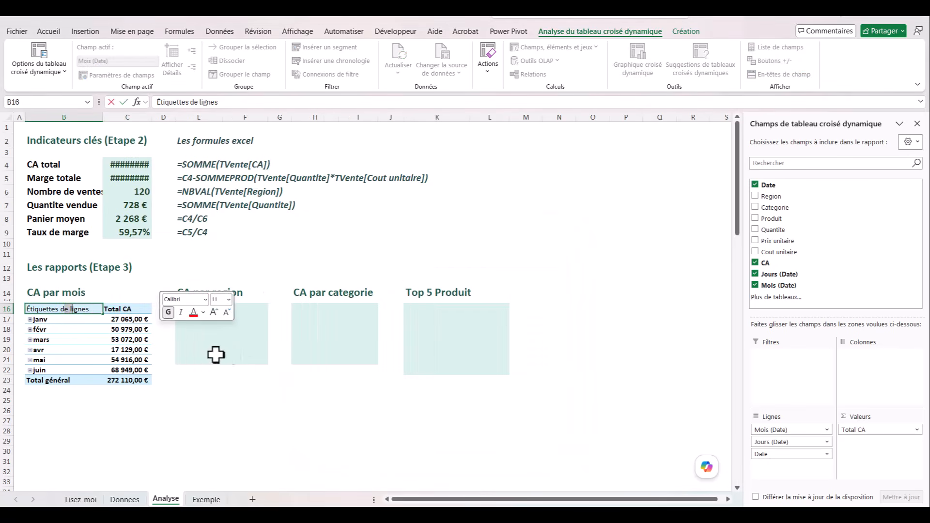
key(BackSpace)
key(BackSpace)
key(BackSpace)
key(BackSpace)
key(BackSpace)
key(BackSpace)
key(BackSpace)
key(BackSpace)
key(BackSpace)
key(BackSpace)
key(BackSpace)
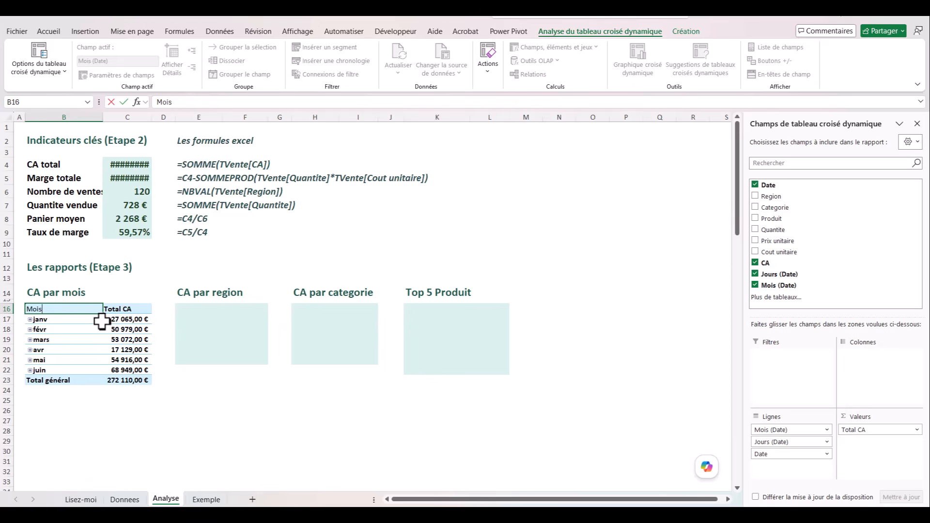
text(Mois)
key(Return)
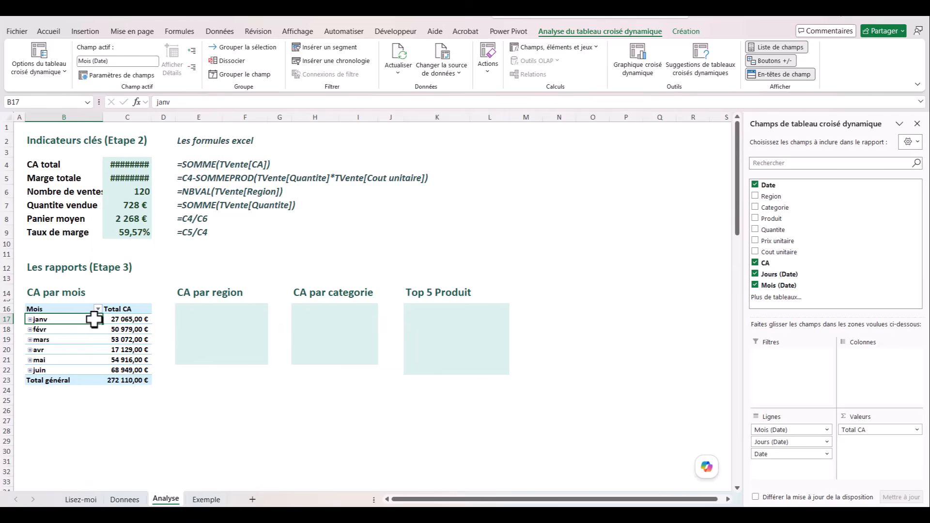
Step: In the CA par mois pivot table's options, name it tcd_CA_Mois and disable automatic column width adjustment on update
right_click(94, 319)
click(132, 297)
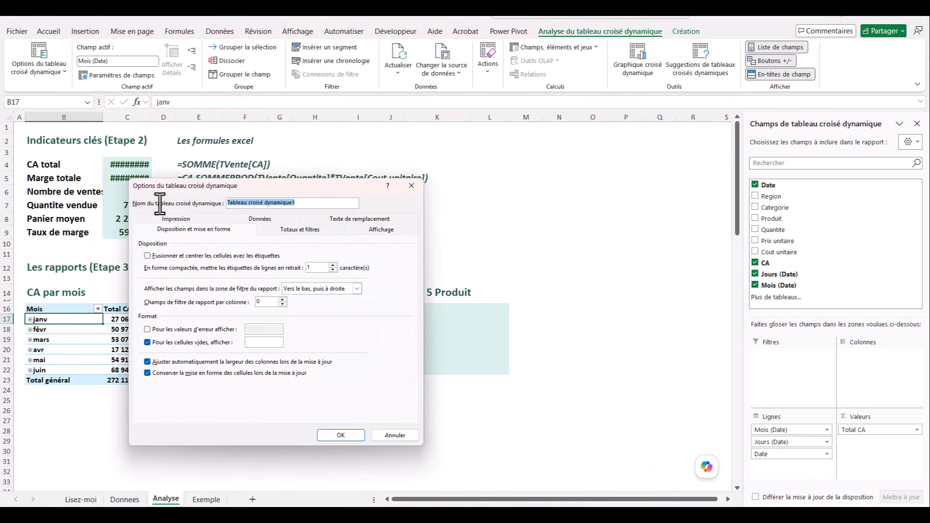
text(tcd_CA_Mois)
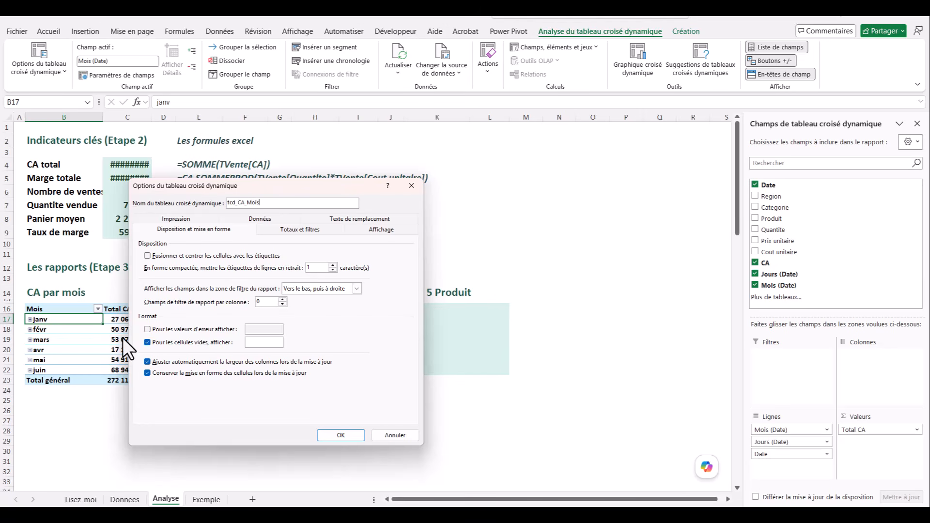
click(148, 362)
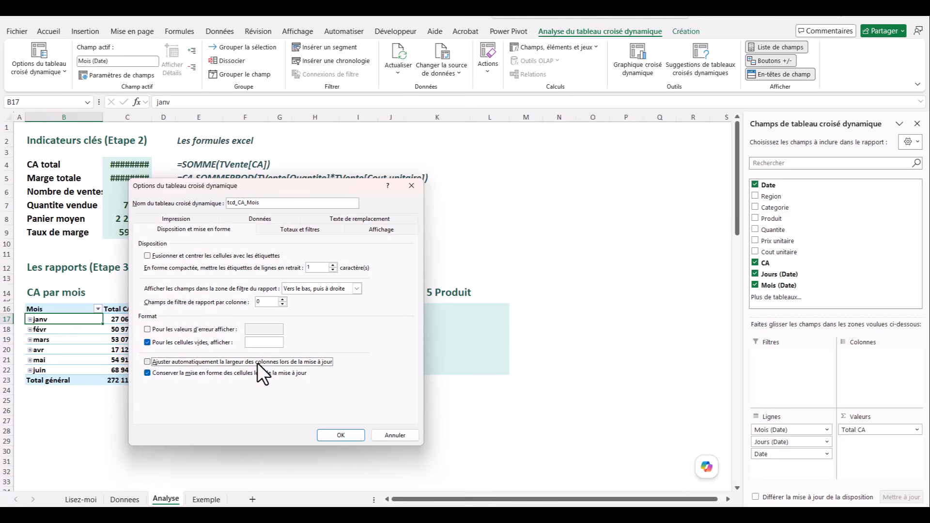
Step: Set the CA par mois pivot table to refresh its data when the file opens and apply the options
click(260, 219)
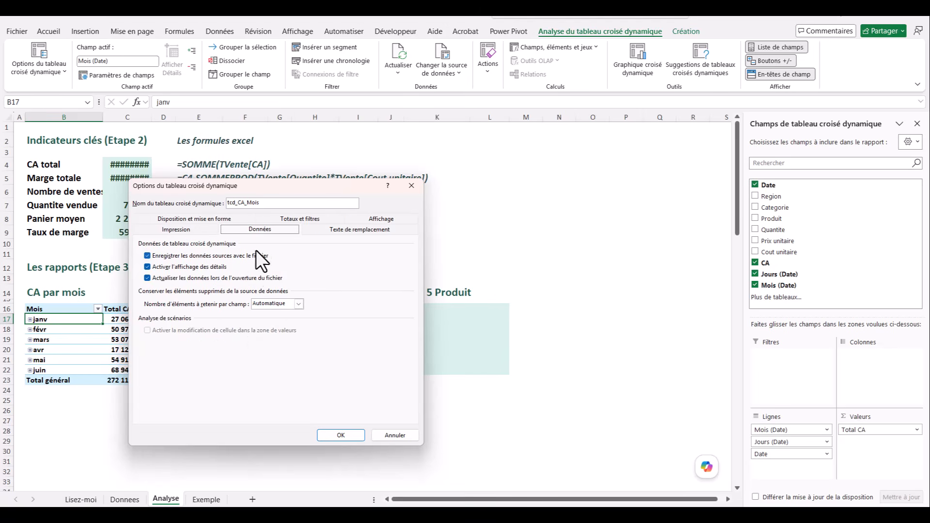
click(147, 277)
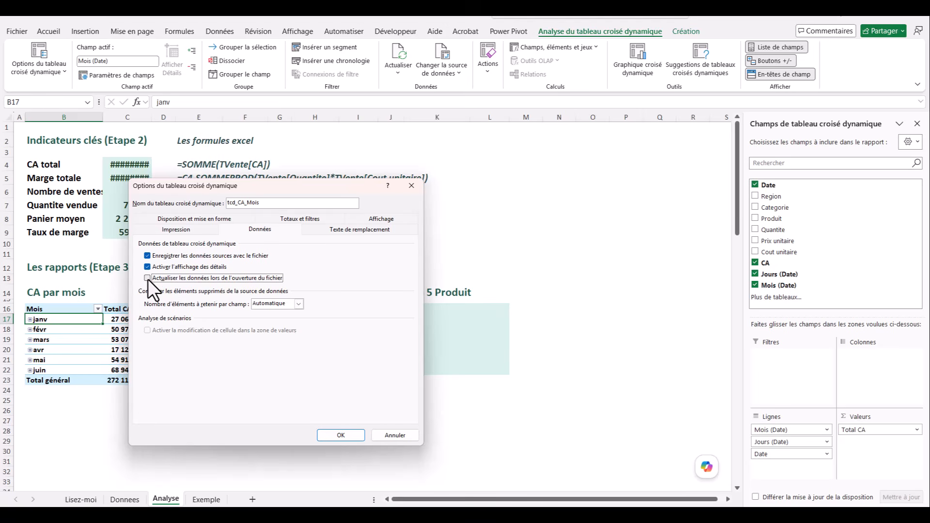
click(345, 437)
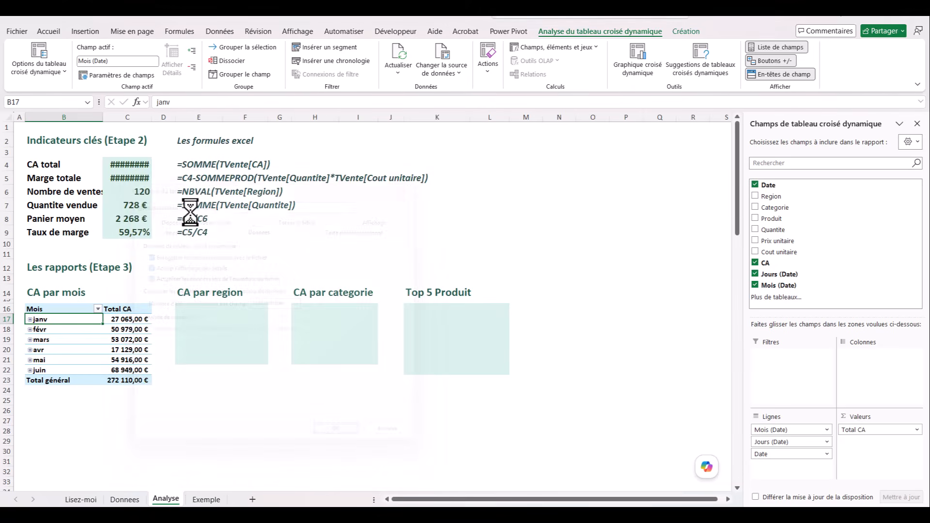
Step: Widen column C and copy the whole CA par mois pivot table to E16 under the CA par region heading
drag(152, 118, 174, 117)
click(116, 329)
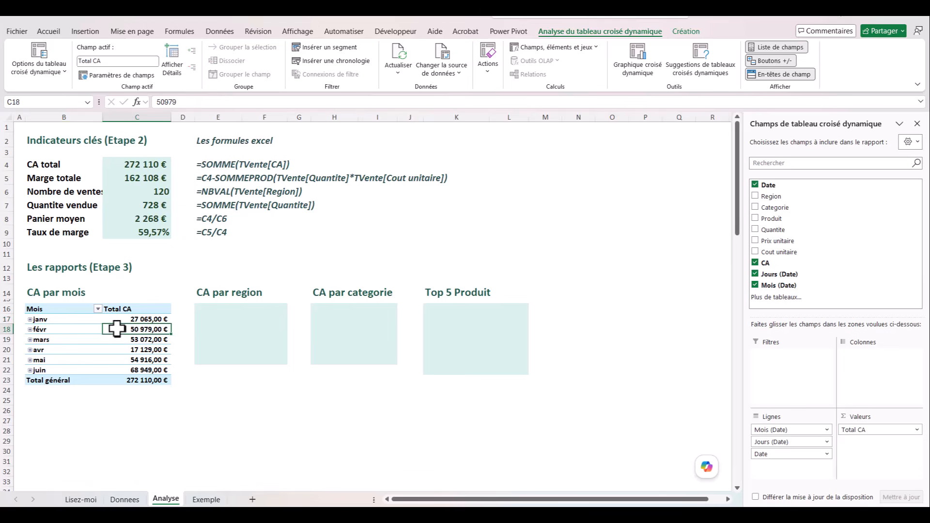
click(100, 330)
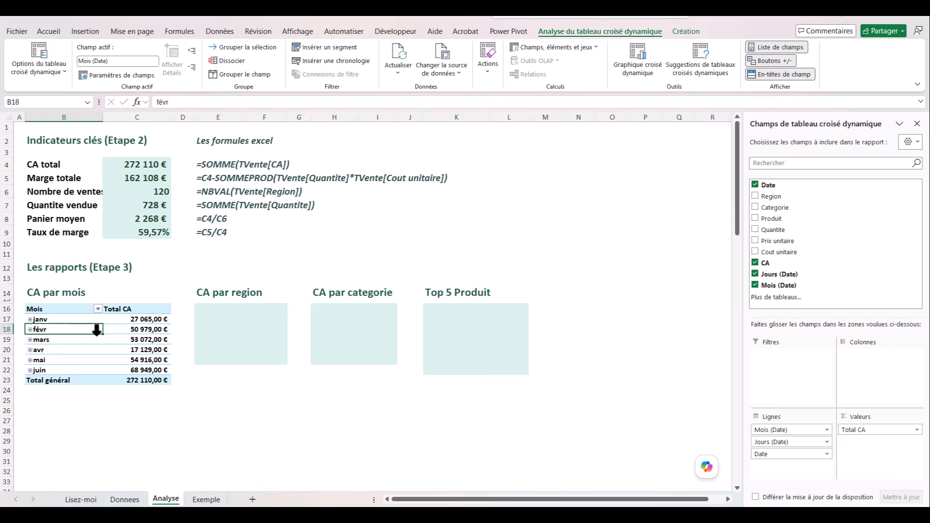
key(ctrl+a)
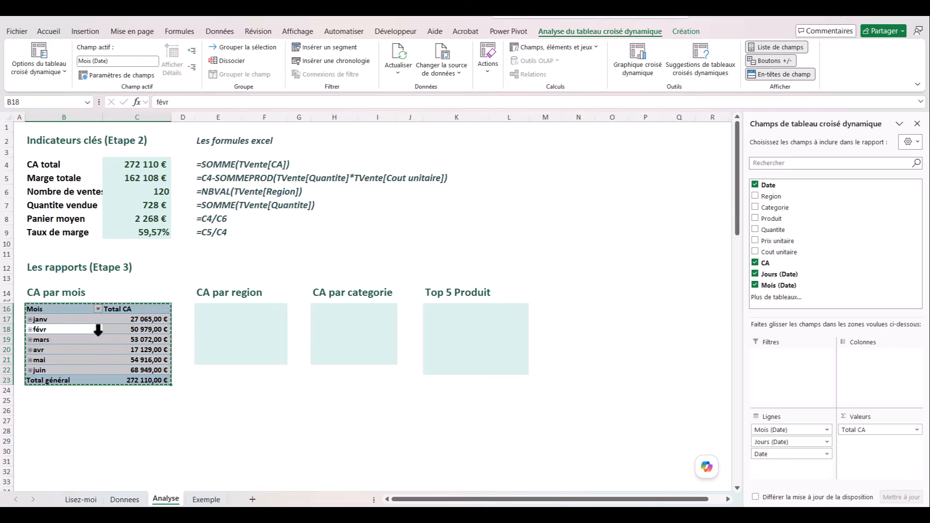
click(203, 320)
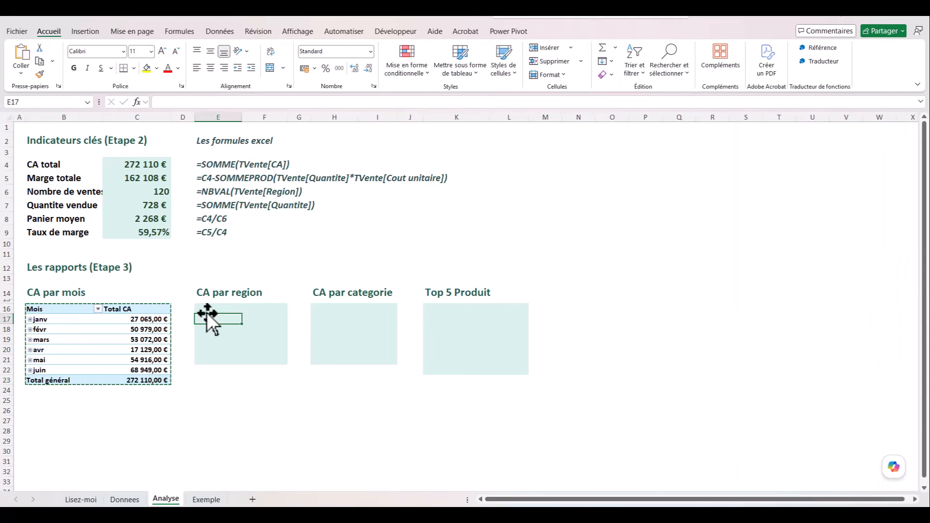
key(ctrl+v)
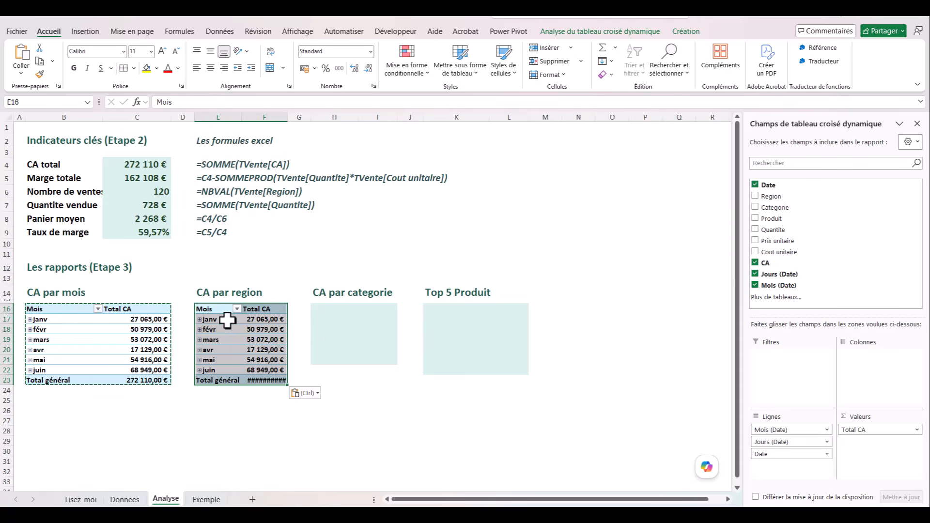
Step: Replace the date row fields of the CA par region pivot table with Region and widen column F
drag(781, 429, 654, 452)
drag(782, 429, 689, 431)
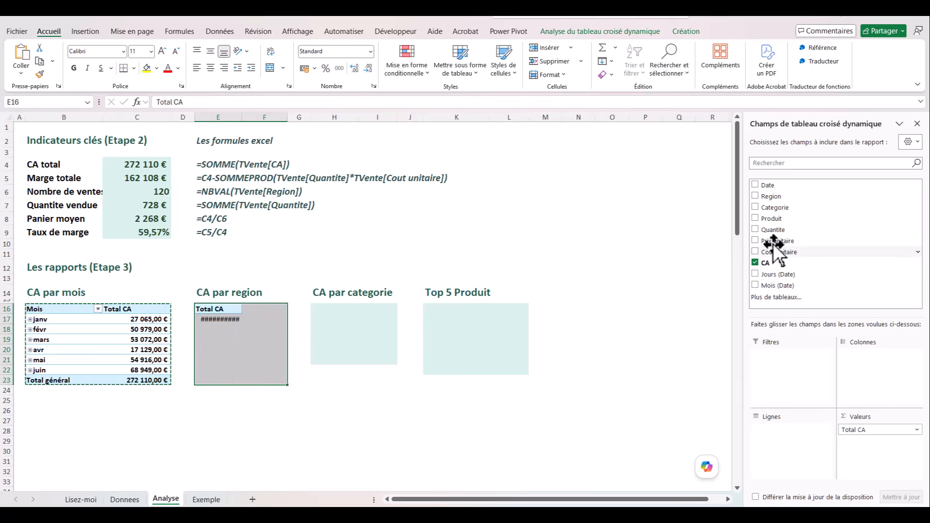
drag(772, 197, 775, 435)
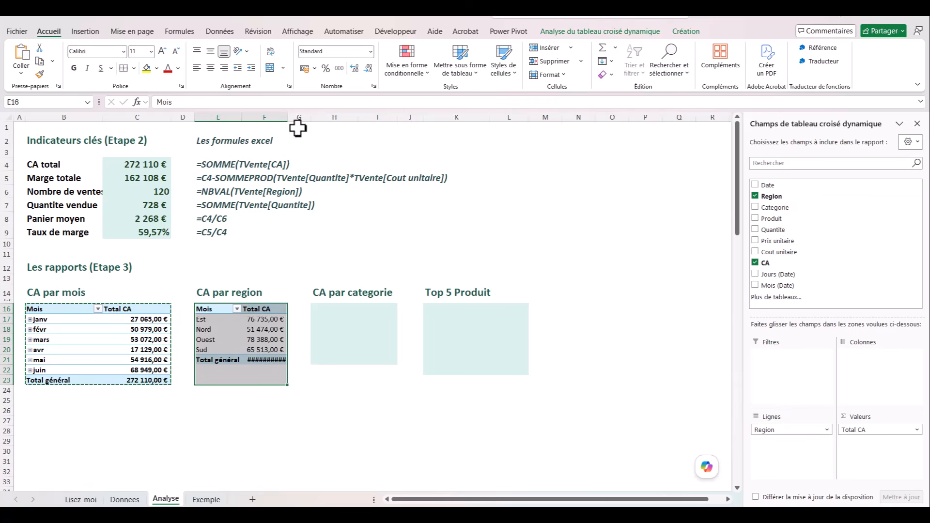
drag(289, 119, 314, 118)
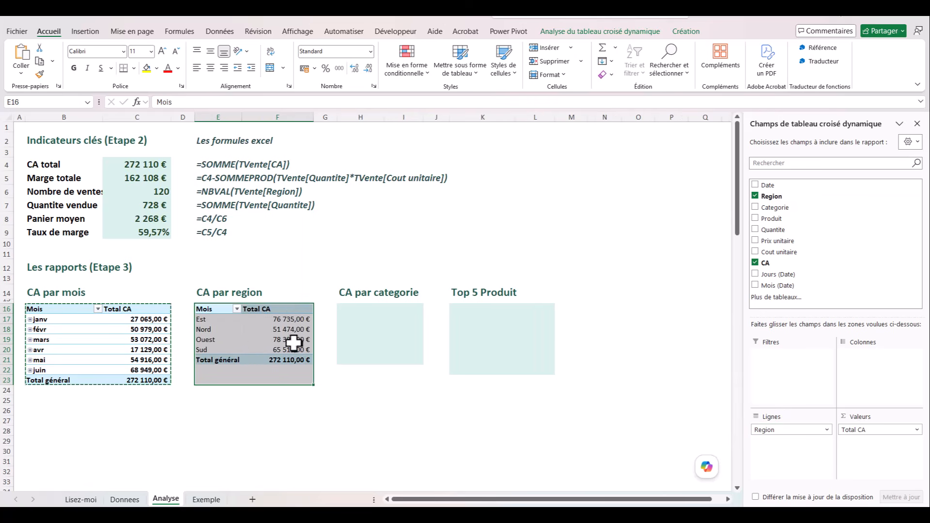
Step: Name the CA par region pivot table tcd_CA_Region in its options, after checking its data settings
right_click(277, 331)
key(Escape)
click(282, 330)
right_click(284, 329)
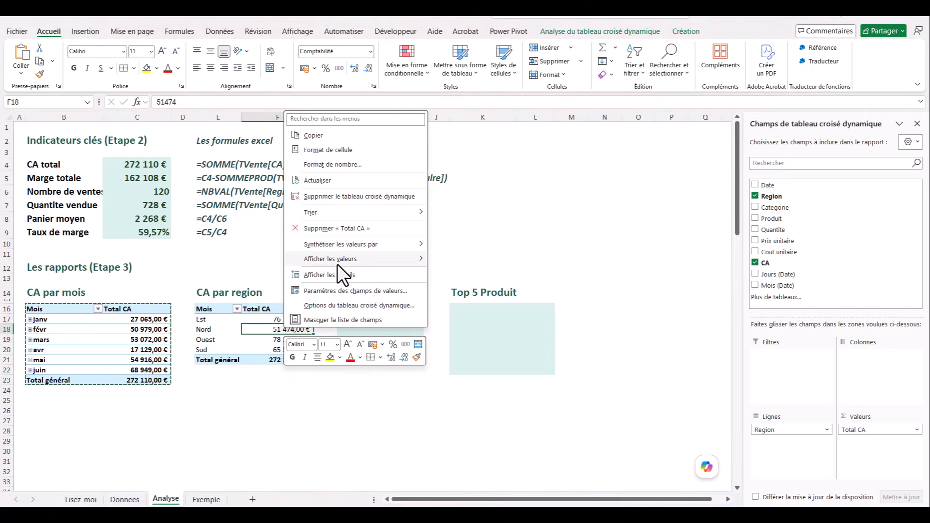
click(331, 304)
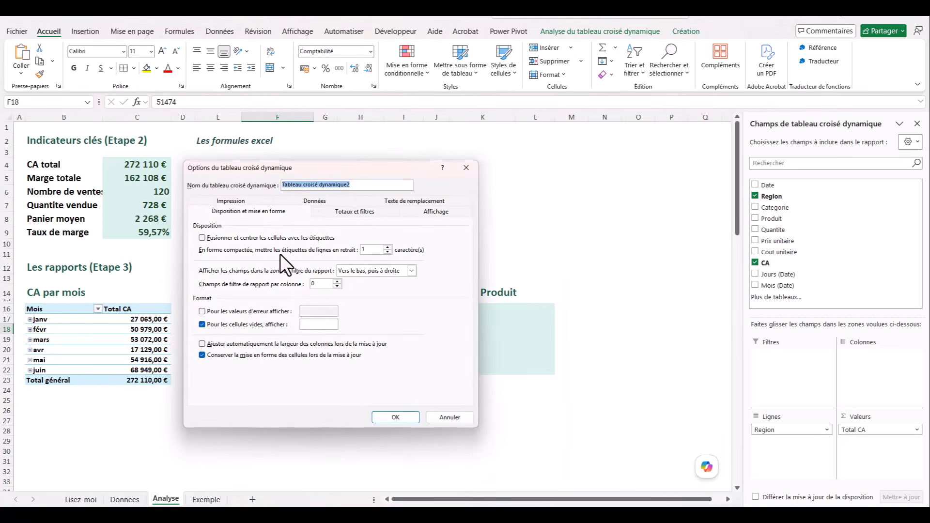
click(312, 201)
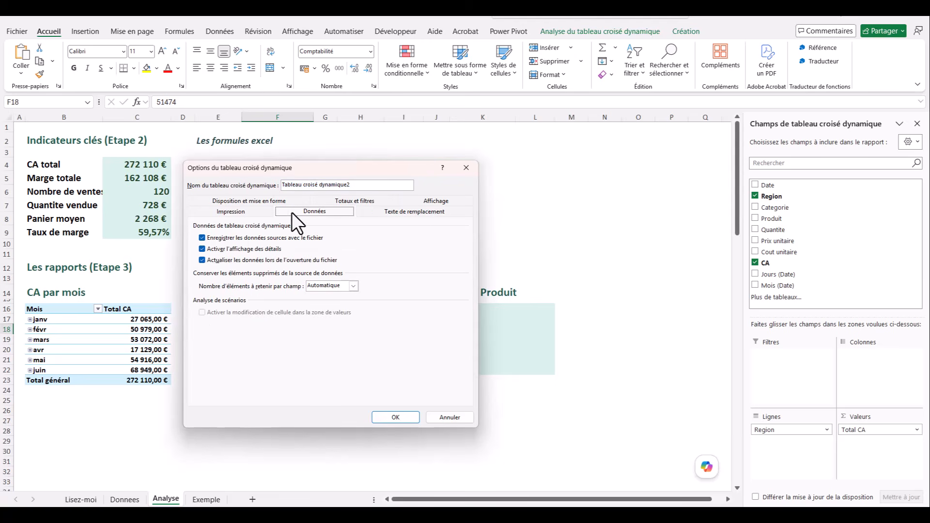
drag(348, 185, 198, 182)
text(tcd_CA_Region)
click(383, 416)
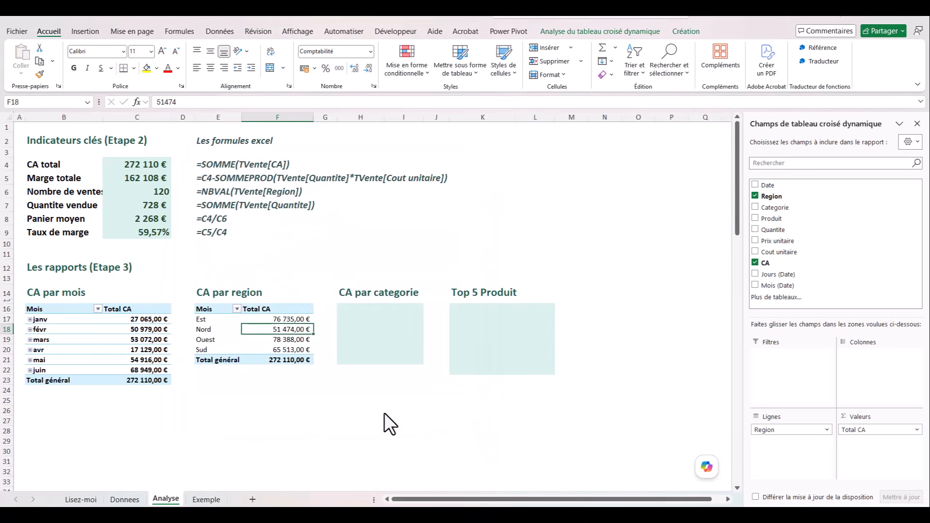
Step: Copy the CA par region pivot table to H16 under the CA par categorie heading and widen column I
key(ctrl+a)
key(ctrl+c)
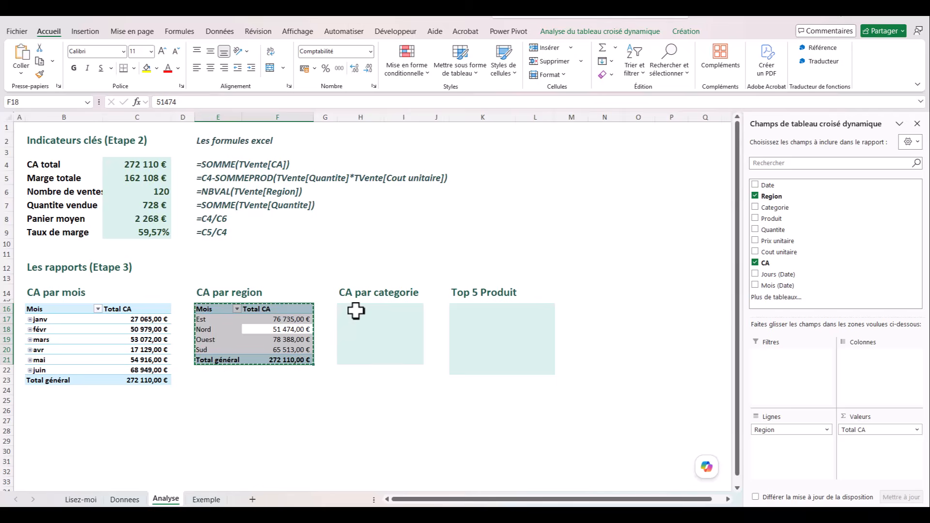
click(355, 309)
key(ctrl+v)
drag(422, 121, 453, 121)
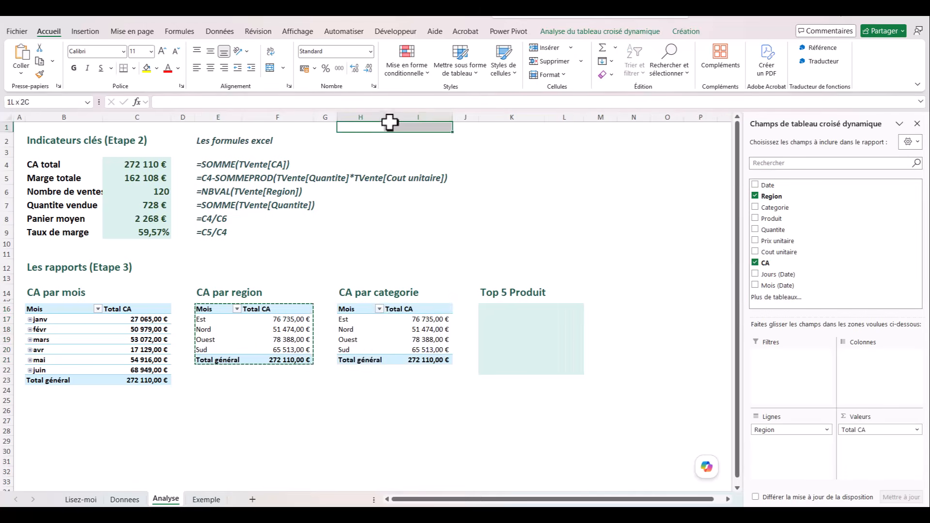
Step: Replace Region with Categorie as the row field of the CA par categorie pivot table
click(390, 340)
drag(775, 431, 651, 465)
drag(781, 217, 778, 433)
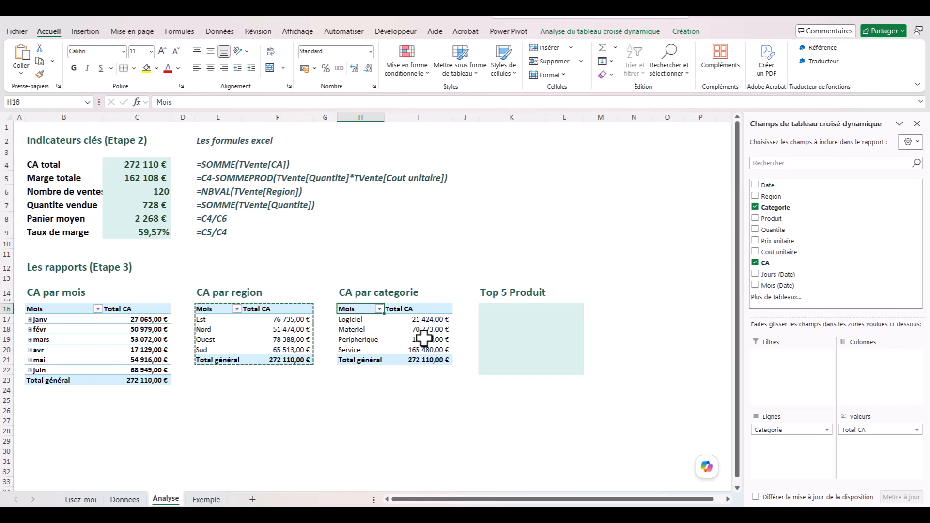
Step: Rename the pivot row headers as Categorie in H16 and Région in E16
text(Categorie)
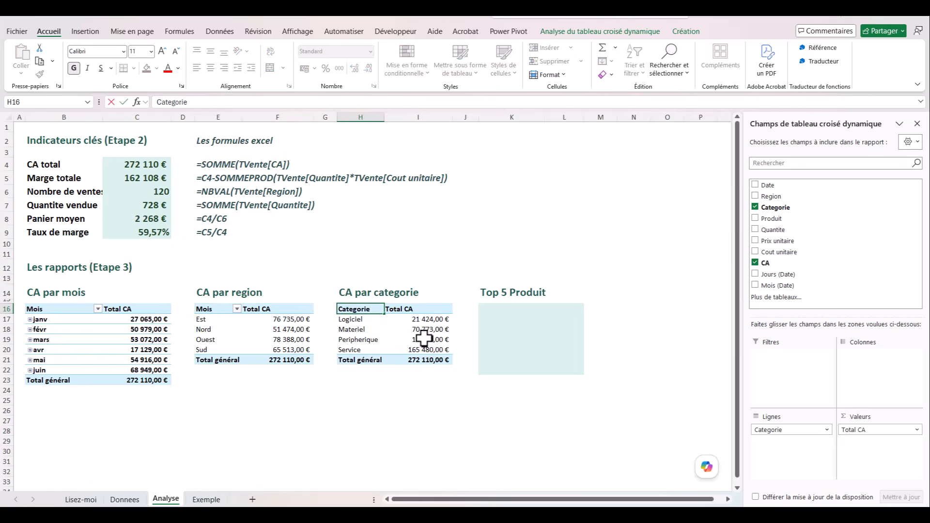
click(211, 309)
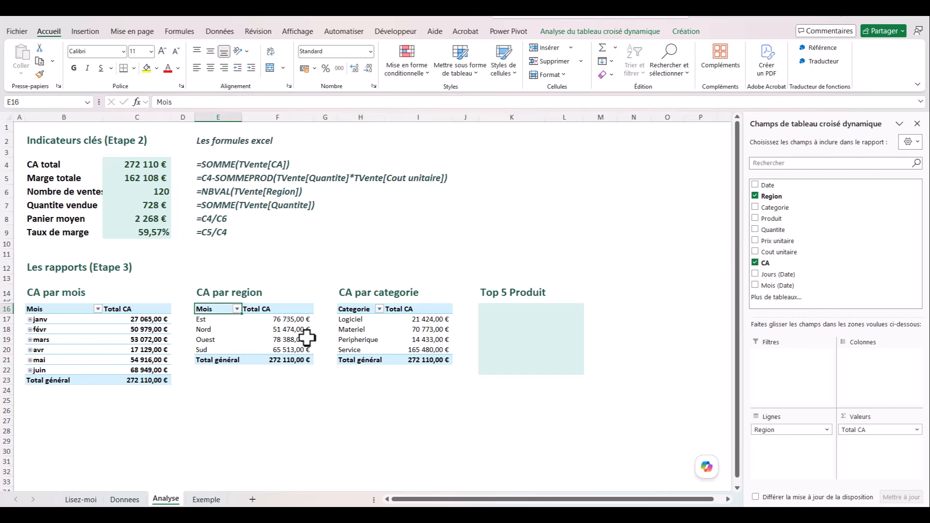
text(Région)
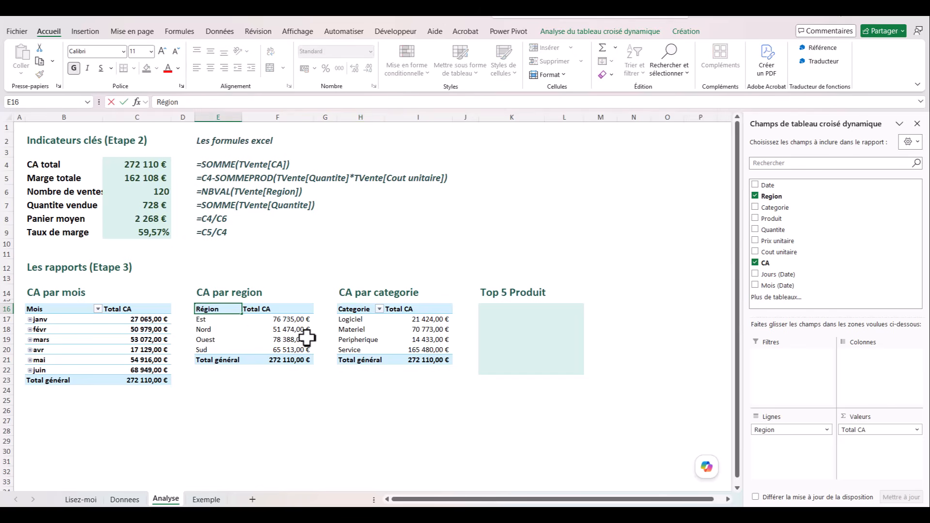
Step: Give the CA par categorie pivot table its own tcd-style name in its pivot table options
click(417, 329)
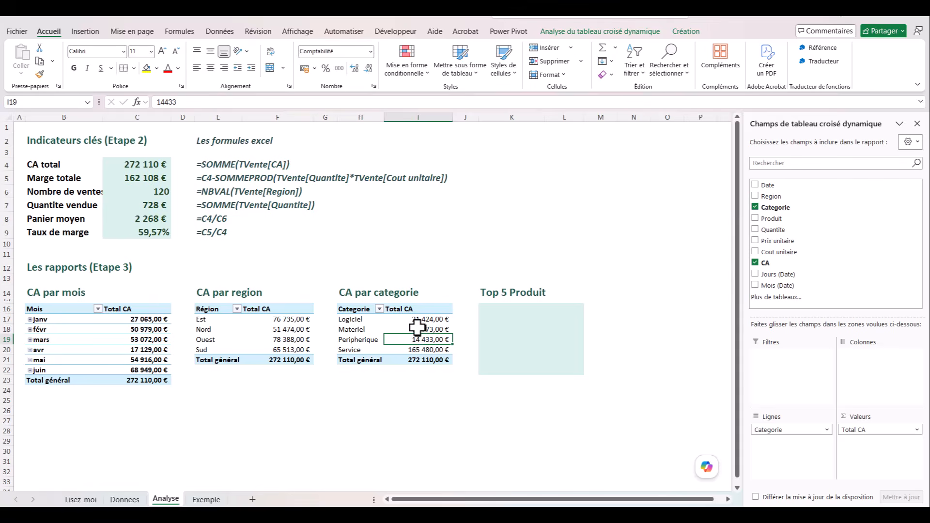
right_click(417, 328)
click(466, 303)
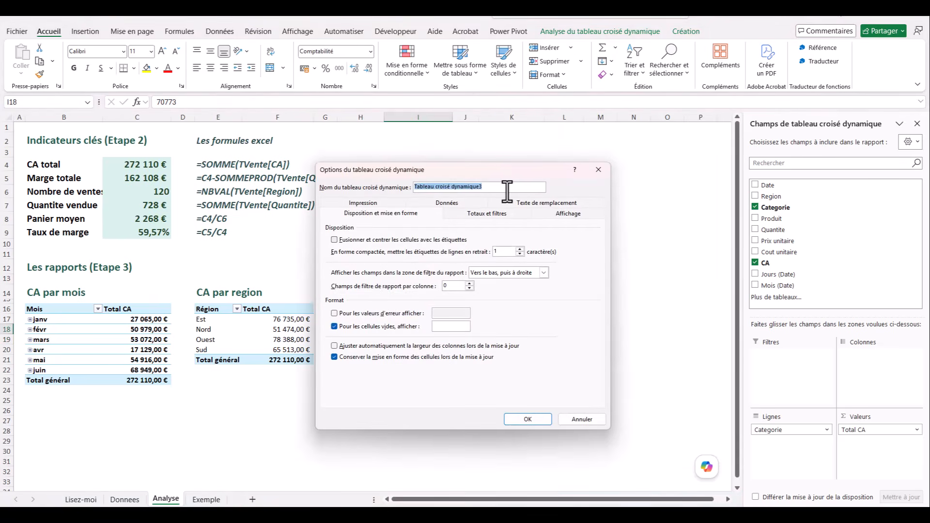
text(td)
click(526, 418)
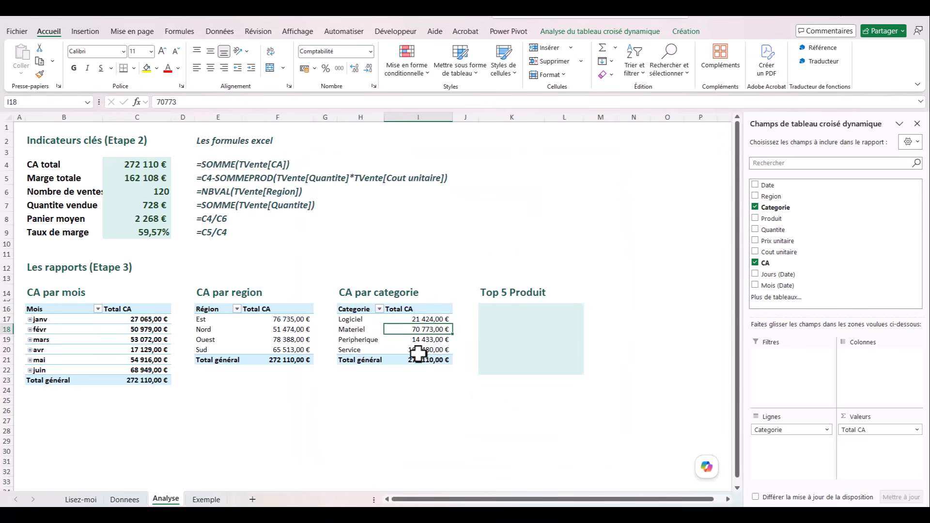
Step: Copy the CA par categorie pivot table to K16 under the Top 5 Produit heading
key(ctrl+a)
click(503, 319)
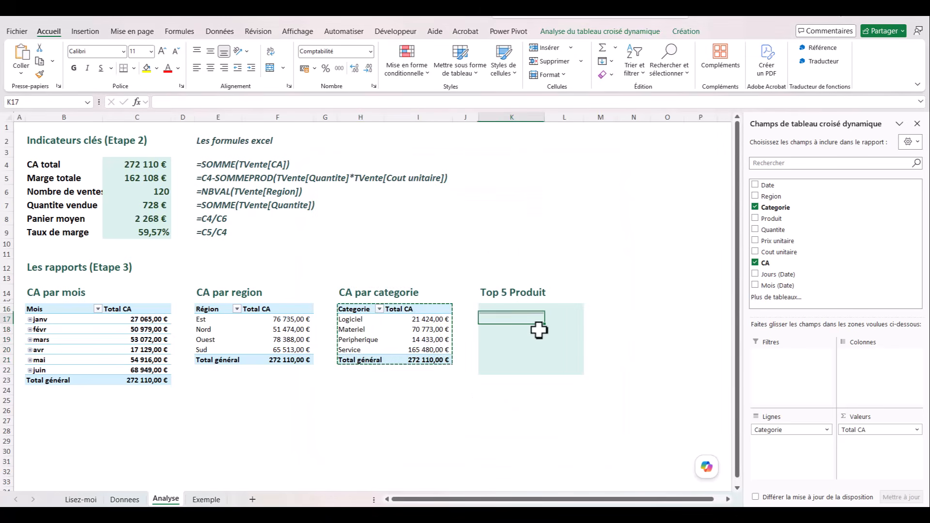
click(489, 310)
key(ctrl+v)
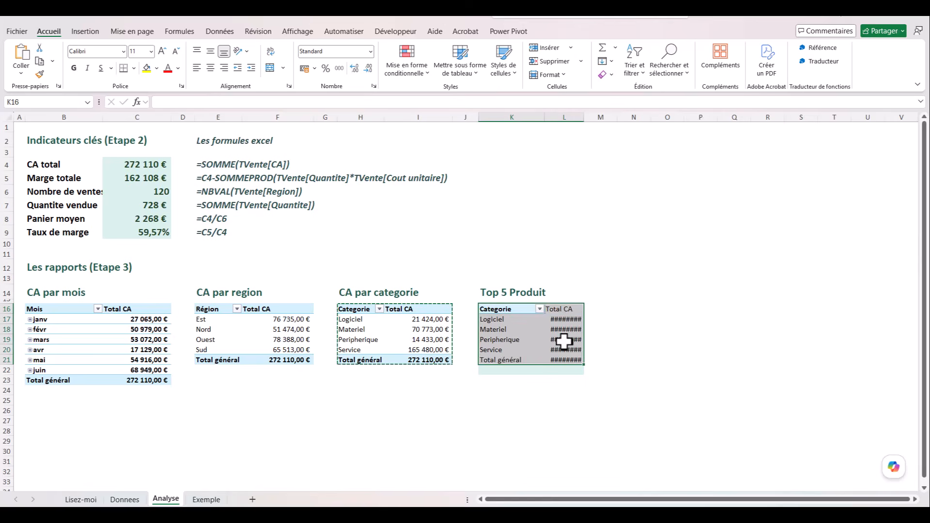
Step: Widen column L and replace Categorie with Produit as the row field of the Top 5 Produit pivot table
drag(584, 117, 607, 117)
drag(774, 428, 625, 460)
drag(774, 223, 767, 465)
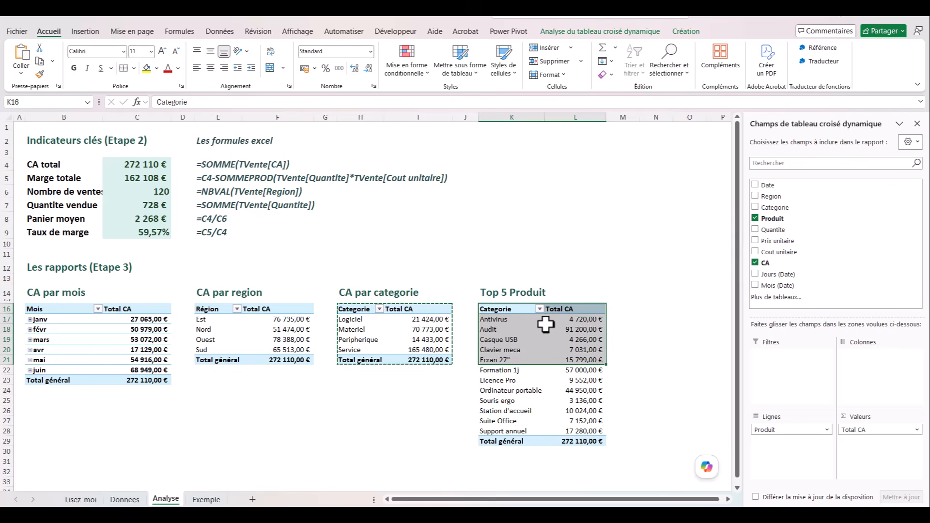
Step: Filter the Top 5 Produit pivot table to show only the top 5 products by Total CA
click(502, 335)
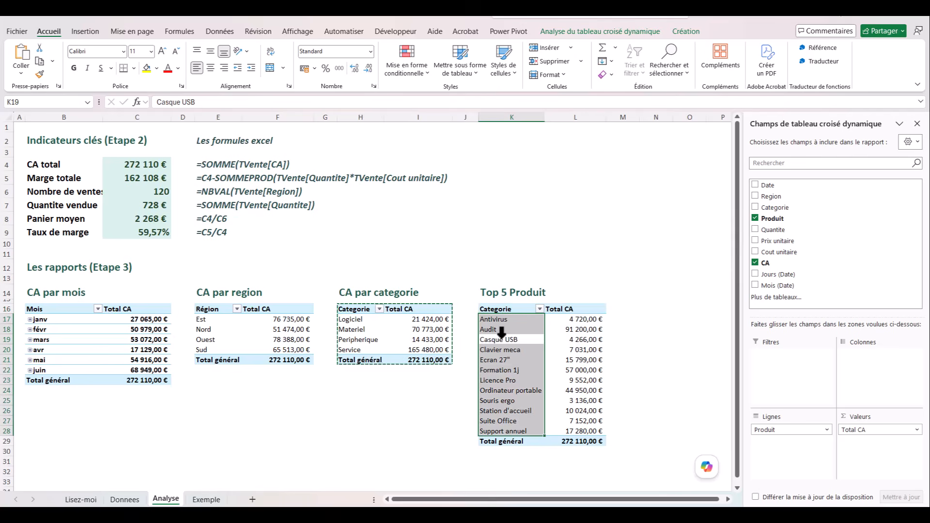
click(505, 309)
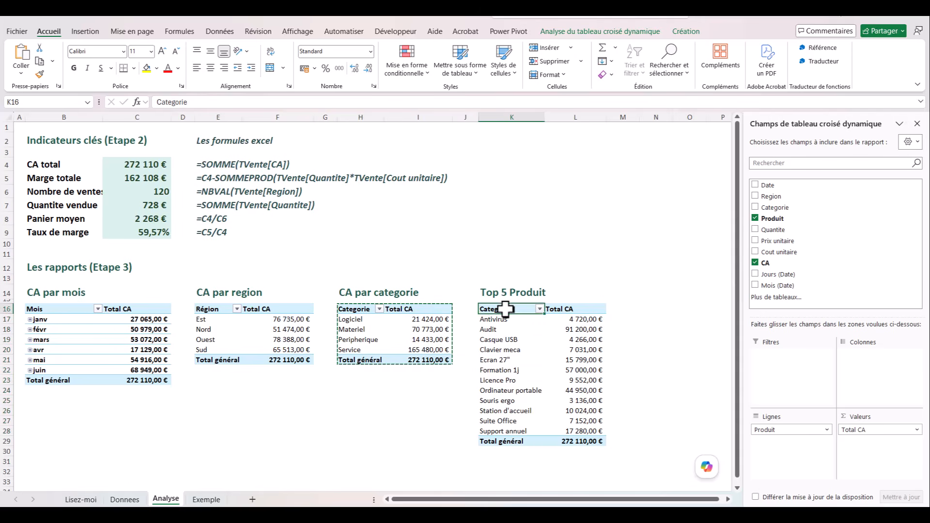
click(539, 309)
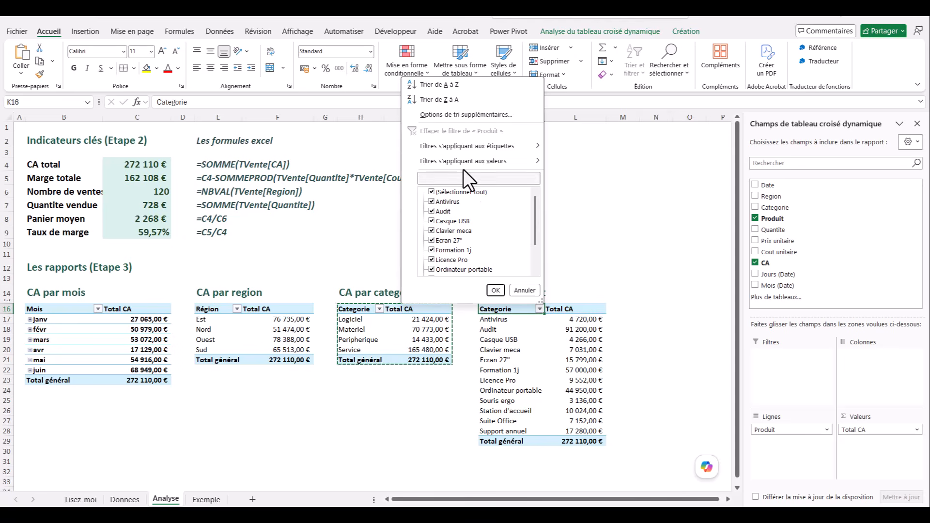
mouse_move(451, 163)
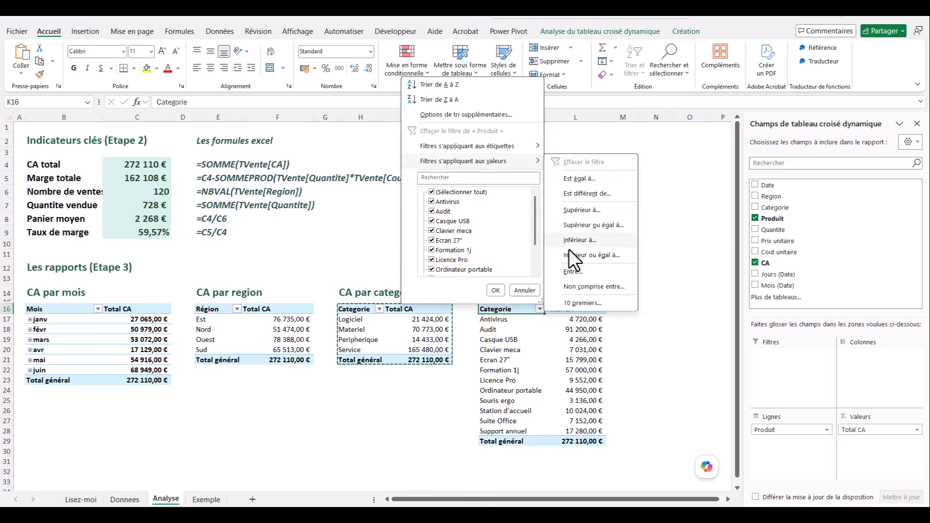
click(580, 303)
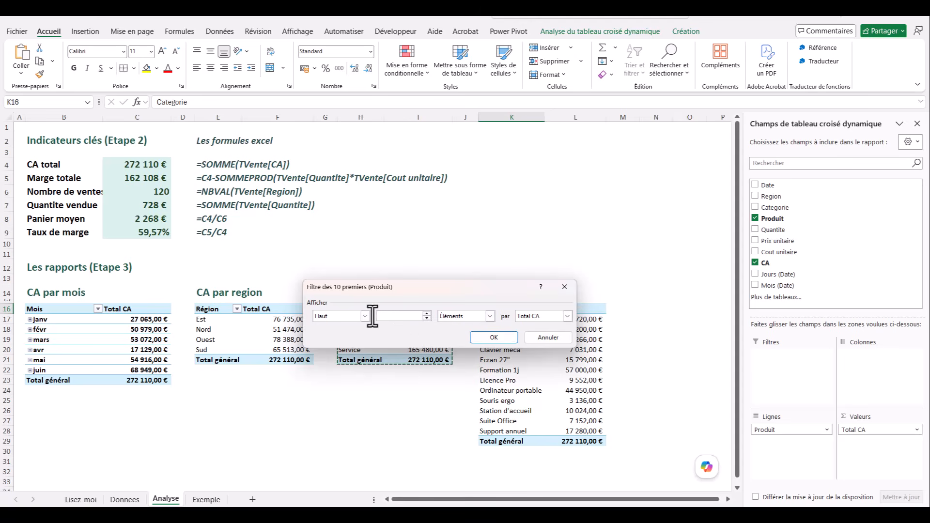
text(5)
click(366, 314)
click(362, 318)
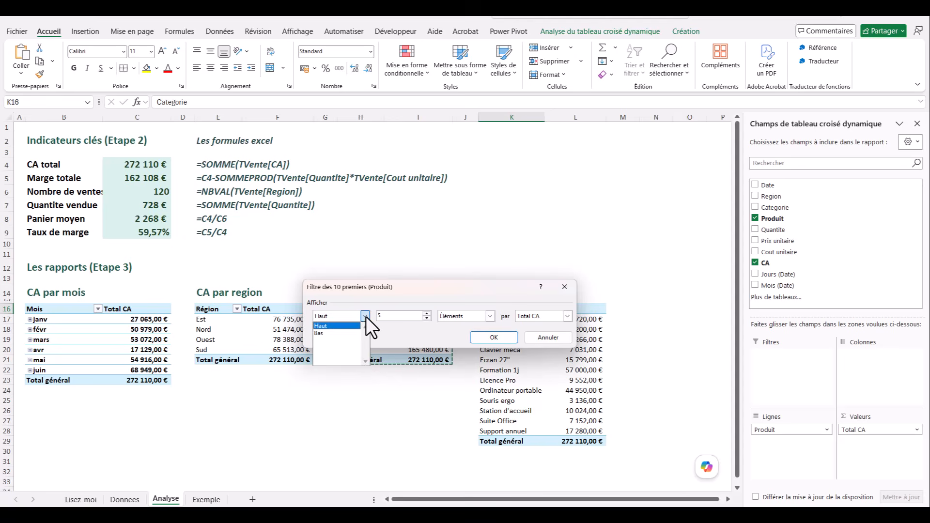
click(365, 316)
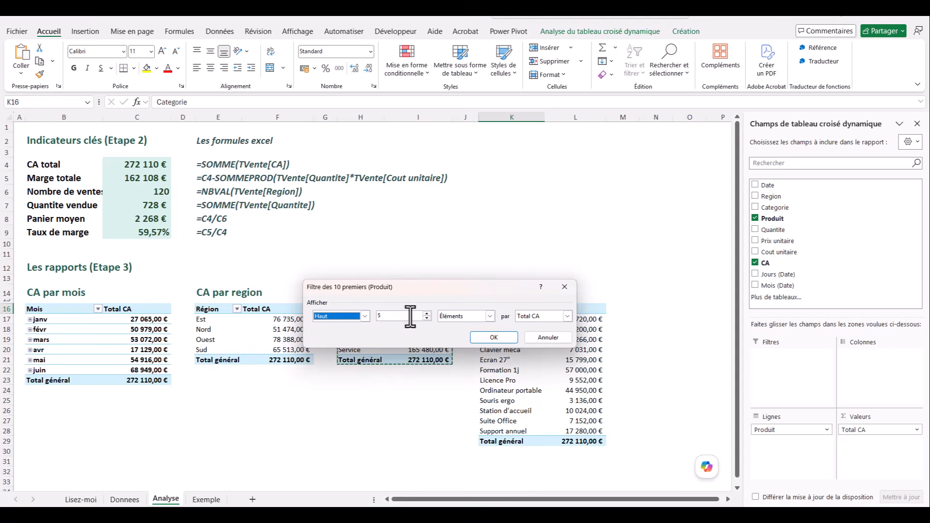
click(563, 316)
click(564, 316)
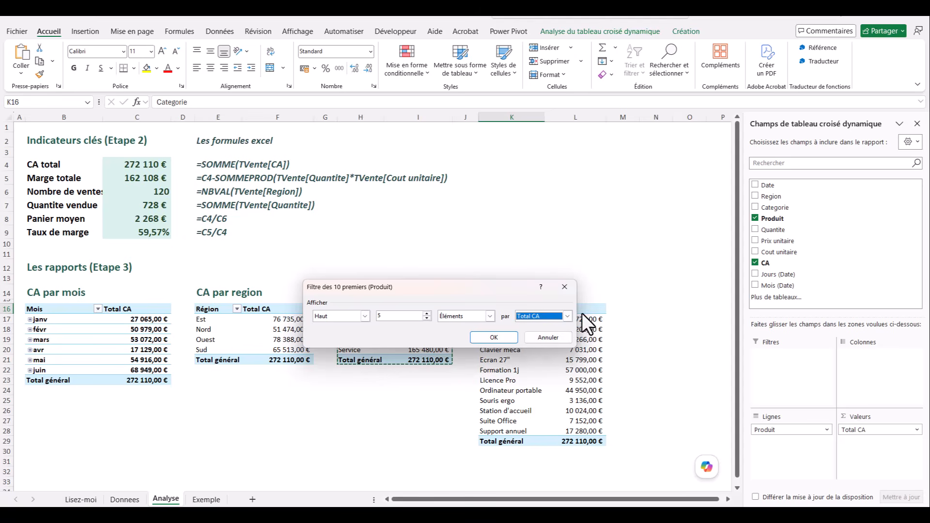
click(493, 337)
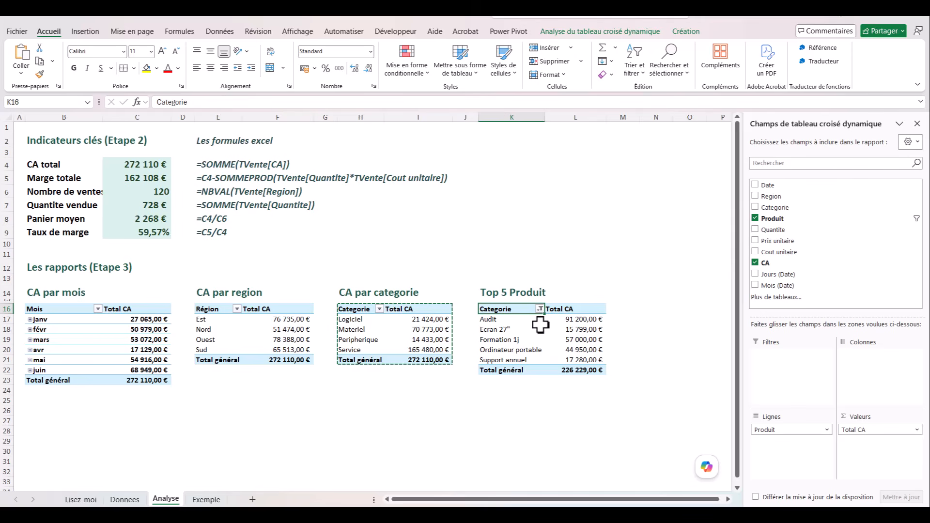
Step: Rename the row header in K16 of the Top 5 Produit pivot table as Produits
key(Escape)
text(Produits)
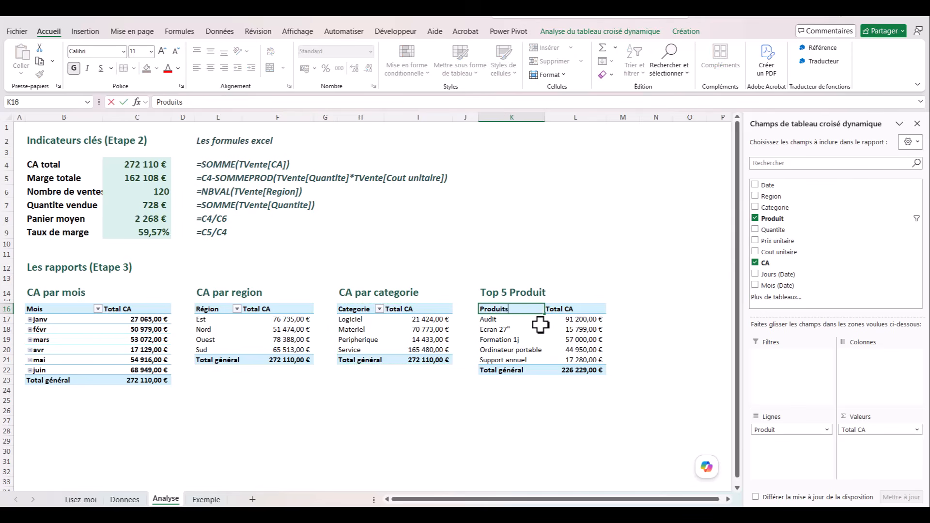
click(529, 339)
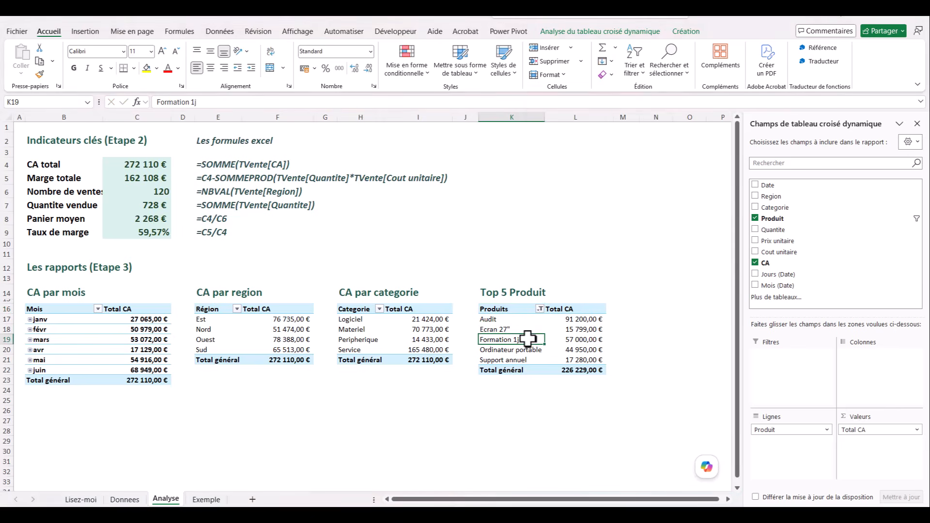
Step: Name the Top 5 Produit pivot table tccd_CA_Top5 in its pivot table options
right_click(528, 340)
click(564, 314)
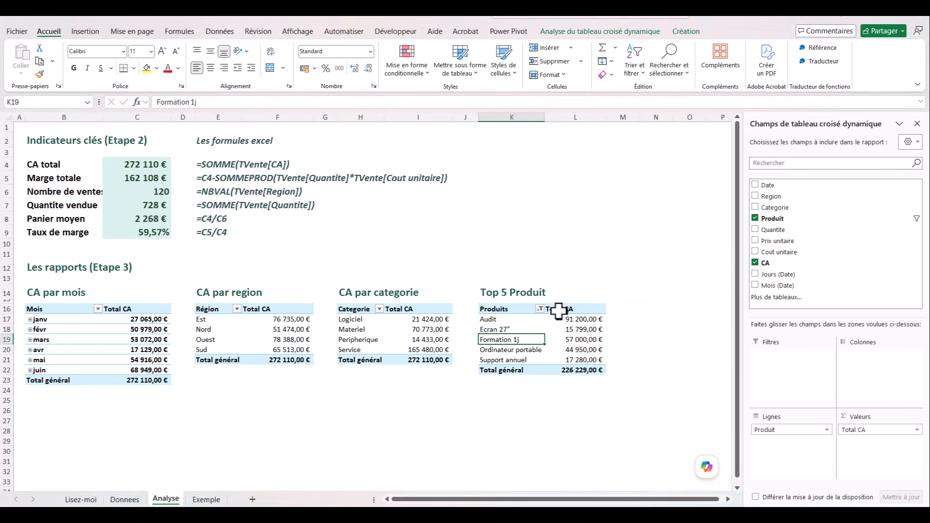
text(tcdd_CA_Top5)
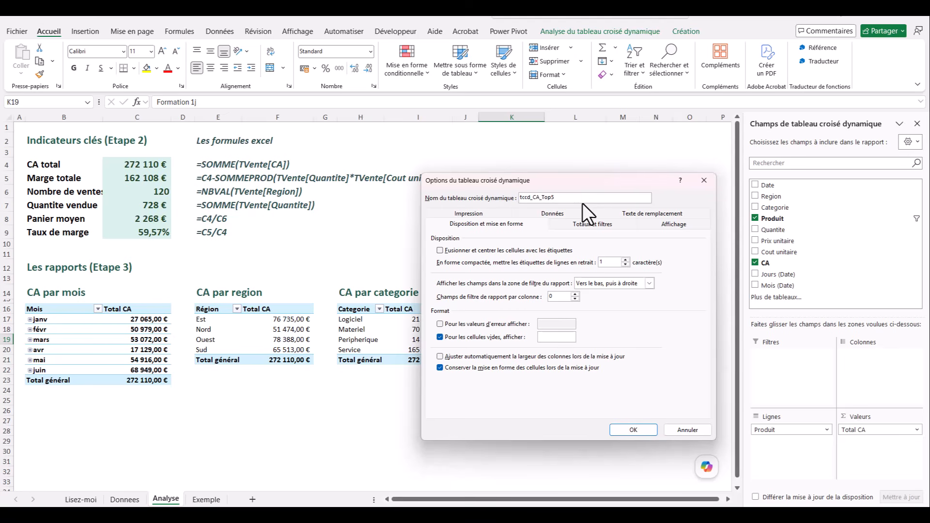
click(626, 429)
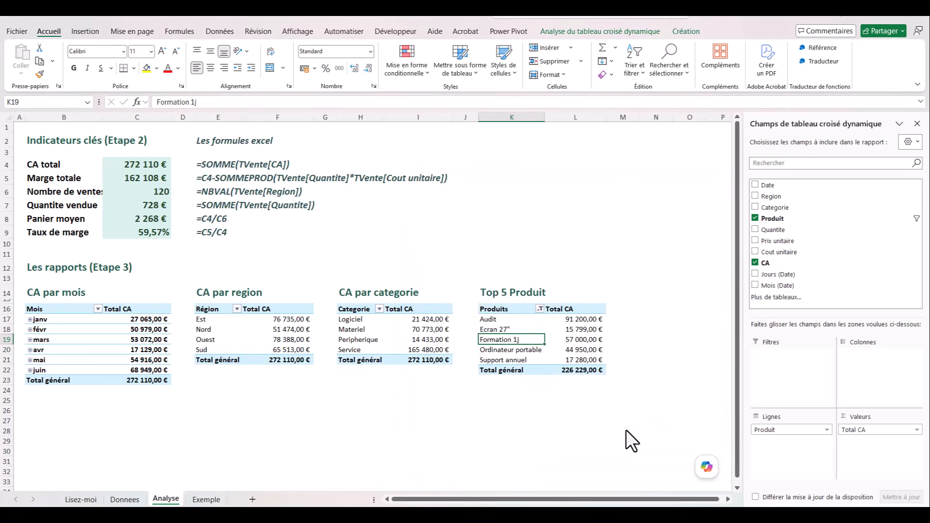
Step: Sort the Top 5 Produit pivot table by Total CA from largest to smallest
right_click(569, 322)
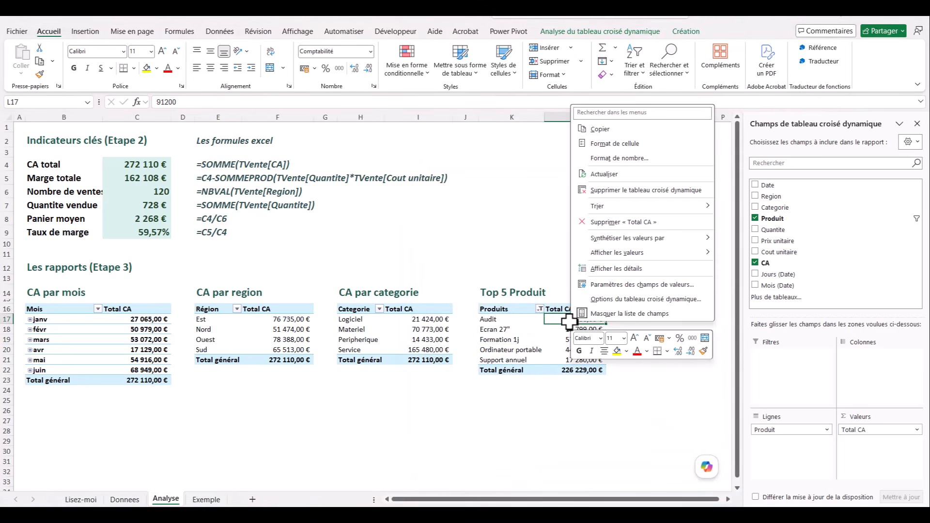
mouse_move(608, 208)
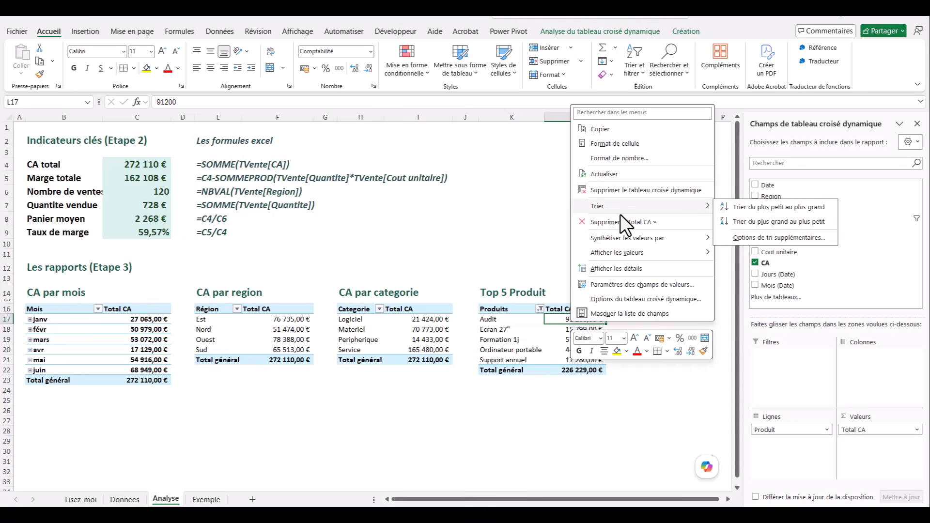
click(751, 221)
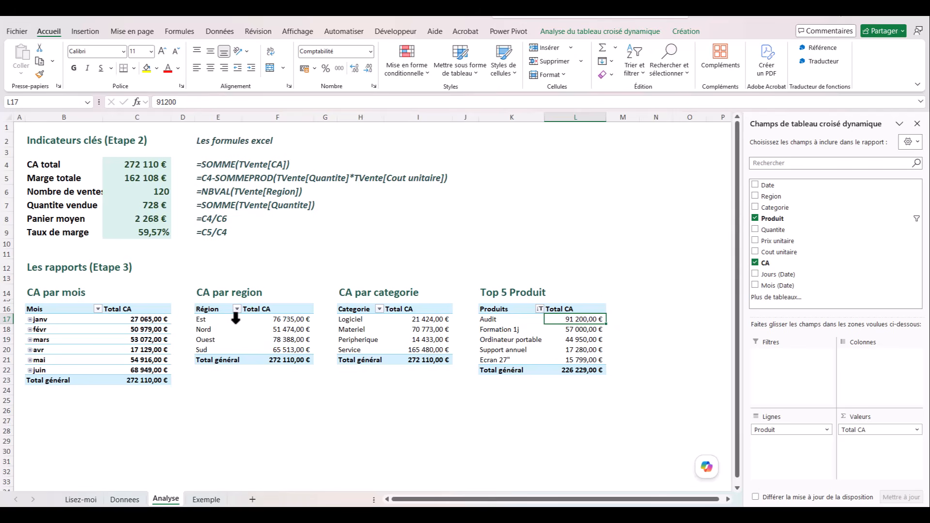
Step: Add a new sheet between Analyse and Exemple and name it Tableau de Bord
click(208, 499)
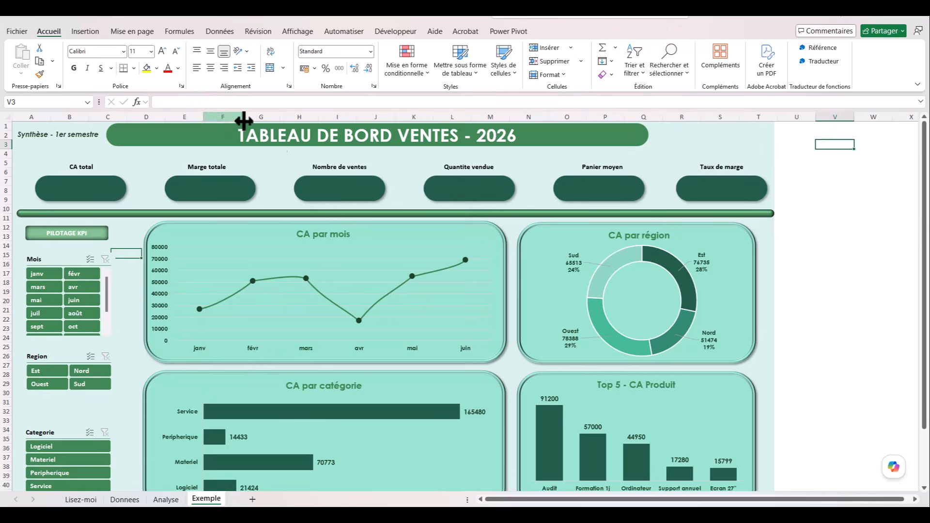
click(253, 500)
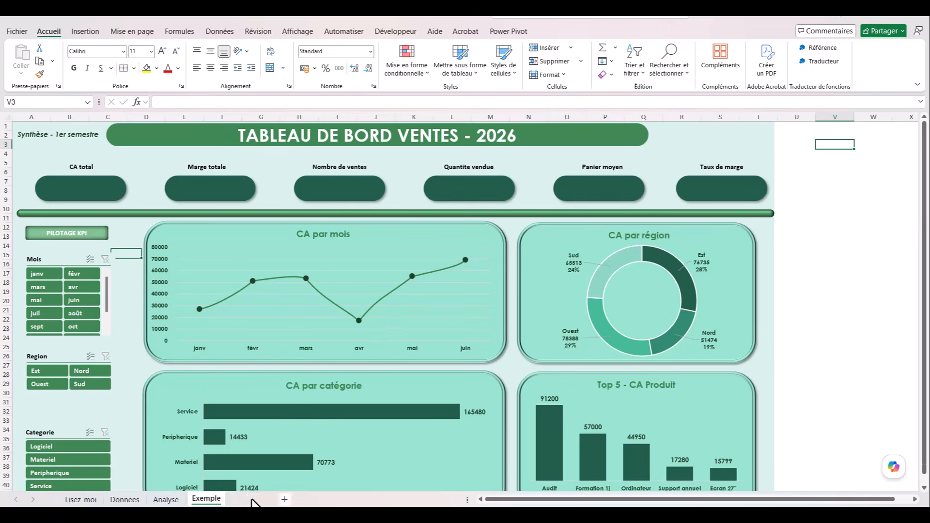
drag(251, 499, 204, 503)
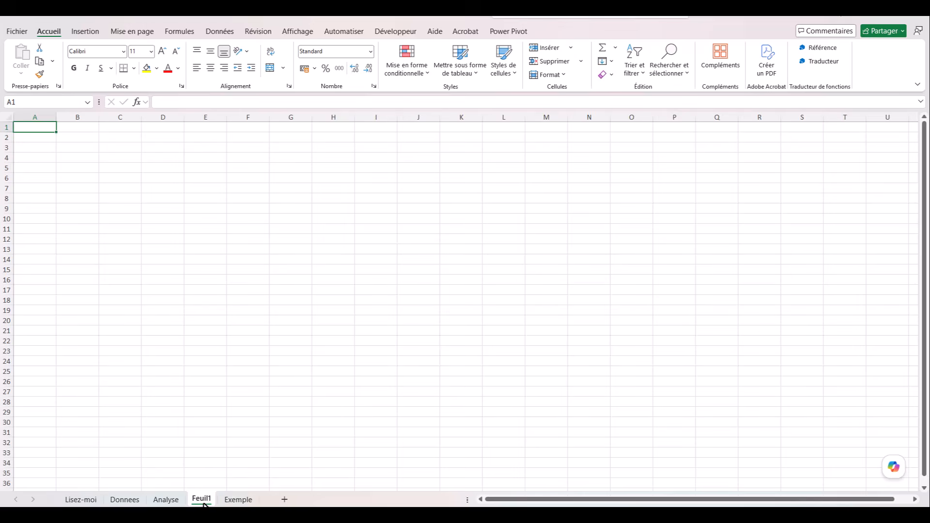
double_click(202, 501)
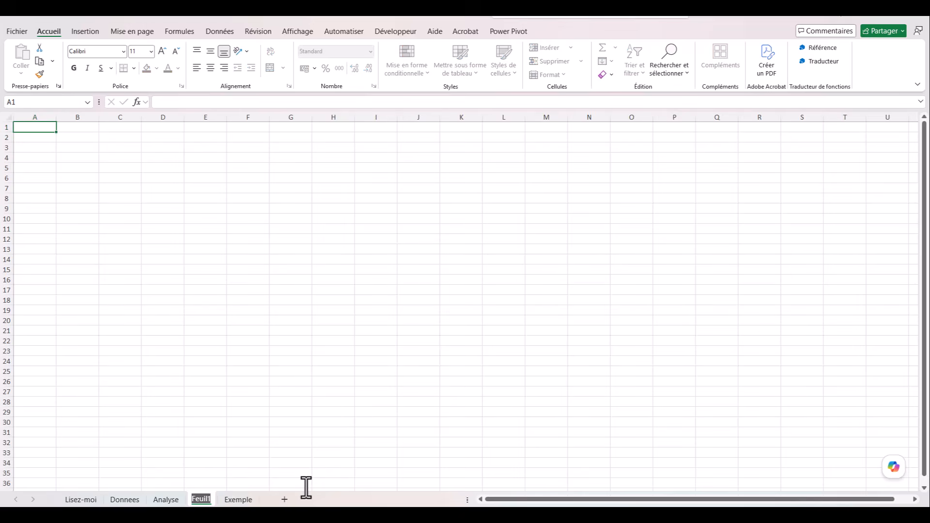
text(Tableau de Bord)
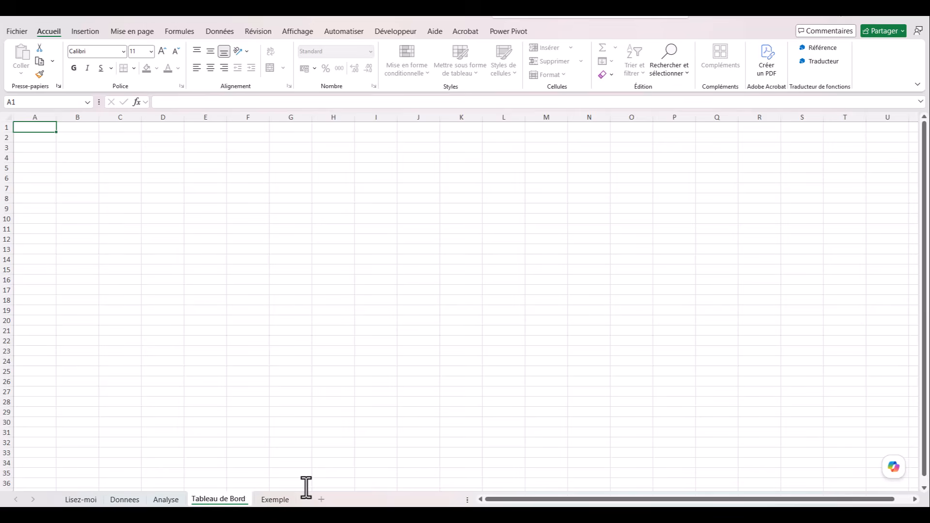
click(192, 209)
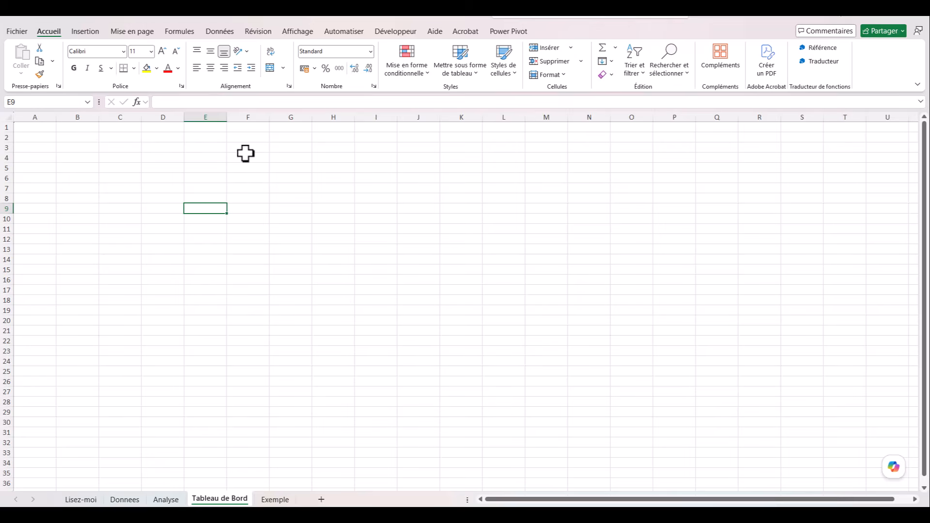
Step: Draw a rounded rectangle about 1.5 cm by 31.9 cm across columns D to R in rows 2-4 and give it a shaded teal-green theme style
click(77, 30)
click(211, 61)
click(245, 90)
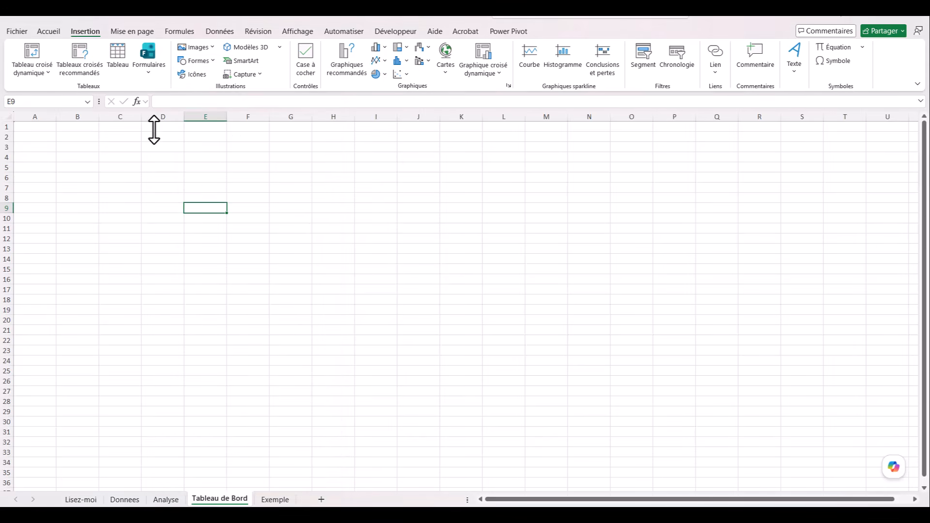
drag(144, 133, 784, 163)
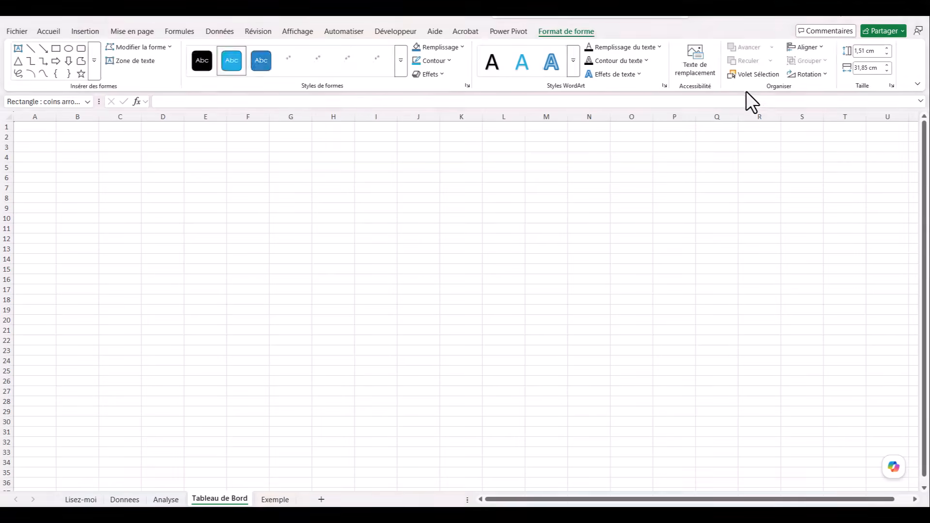
click(156, 141)
drag(148, 133, 247, 155)
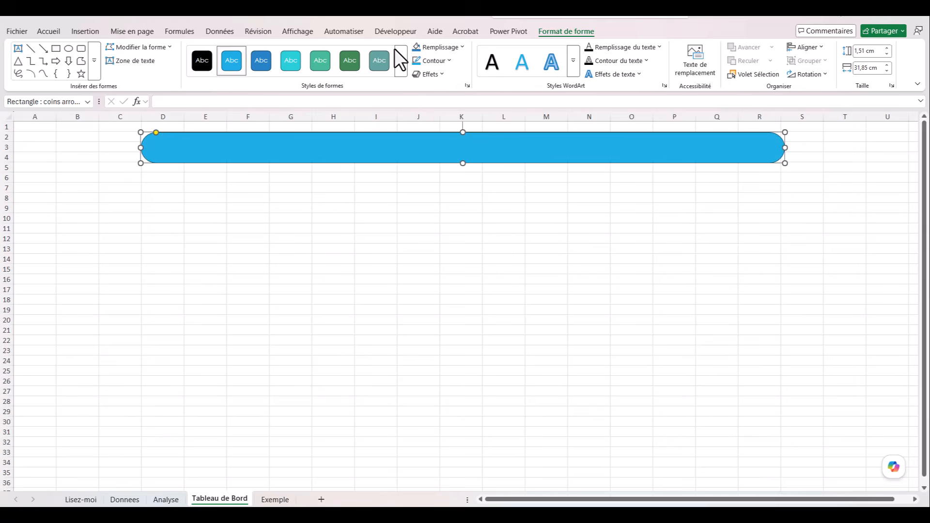
click(402, 59)
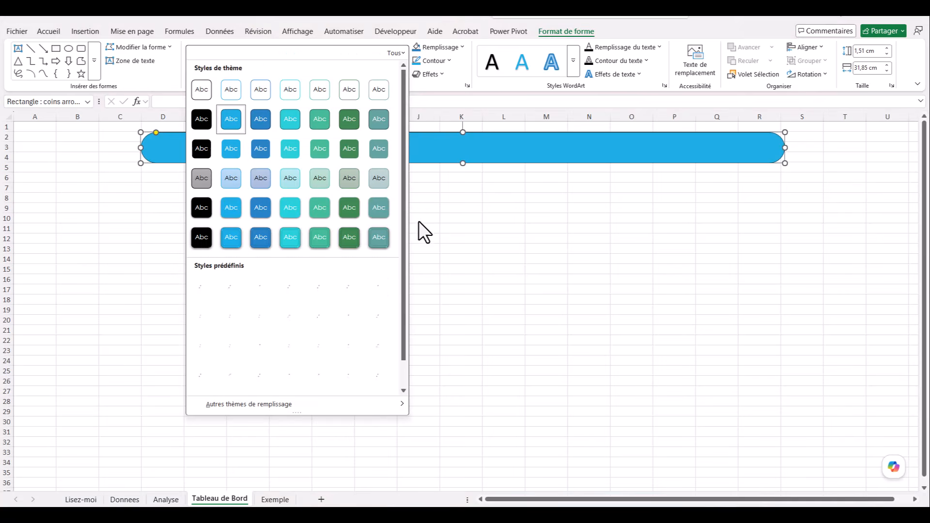
click(320, 237)
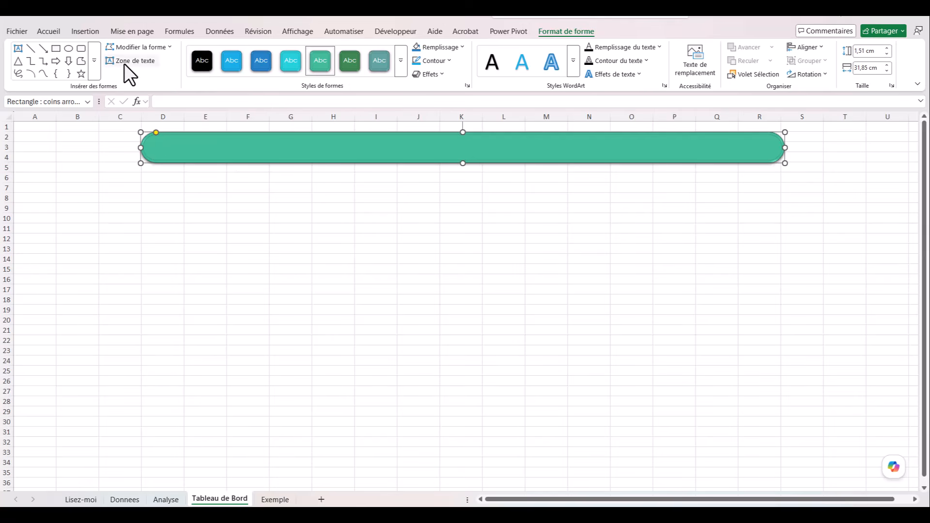
Step: Enter the title TABLEAU DE BORD - VENTES 2026 in the rounded banner
click(303, 144)
text(TABLEAU D)
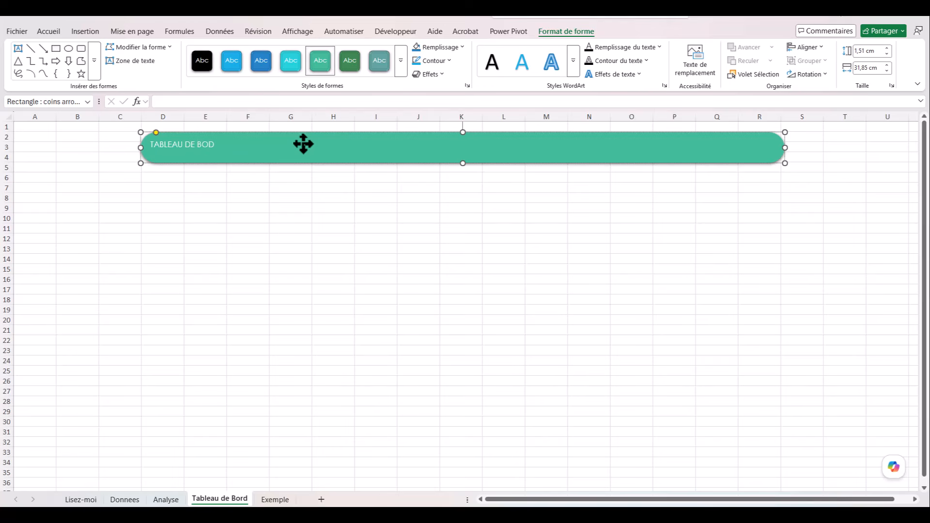
text(E BORD - VENTES 2026)
key(Escape)
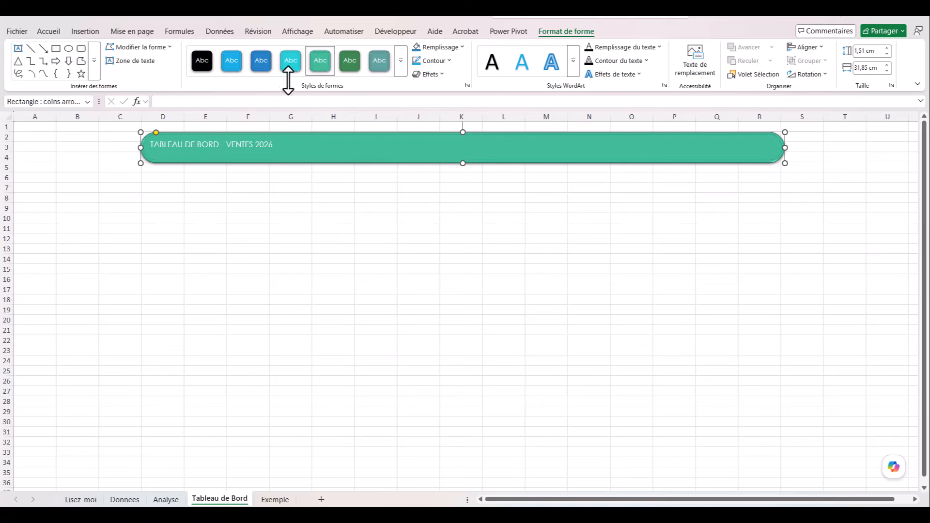
Step: Centre the banner title horizontally and vertically, make it bold and set its font size to 28
click(49, 31)
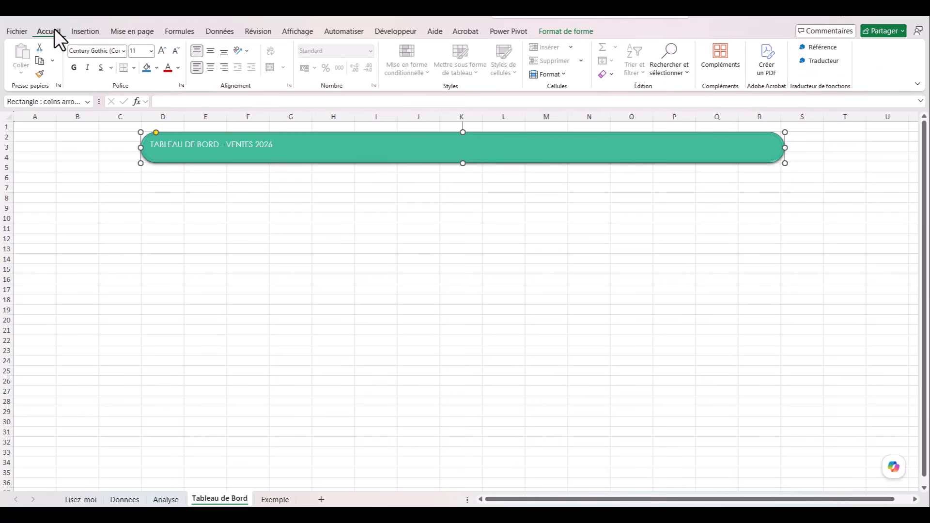
click(210, 67)
click(212, 51)
click(74, 68)
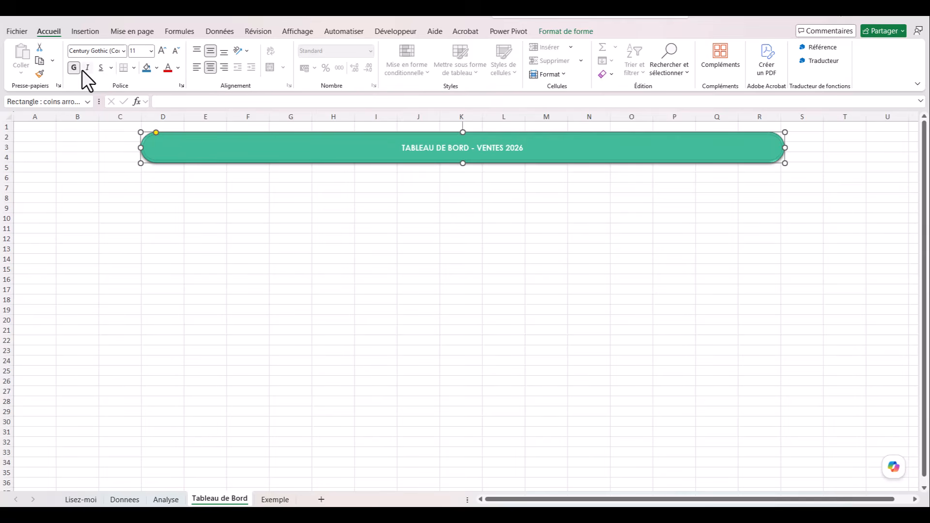
click(163, 48)
click(163, 49)
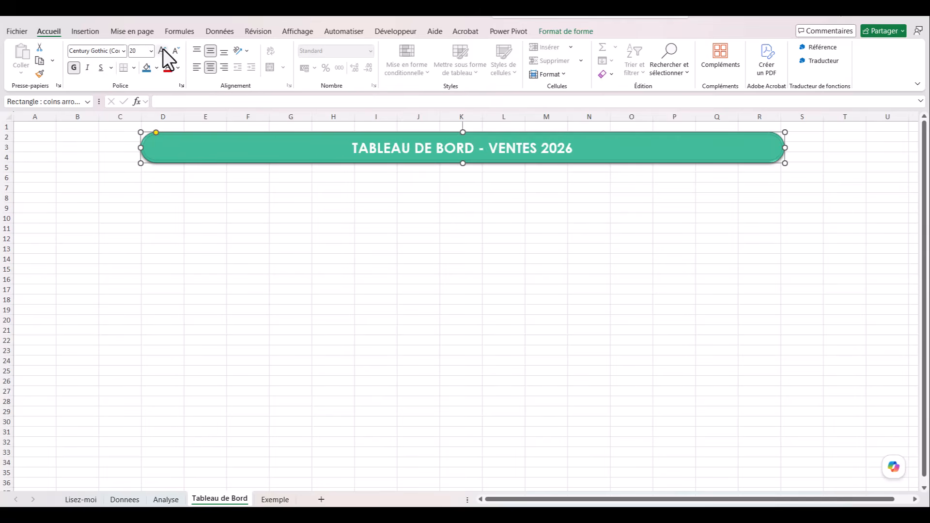
click(163, 48)
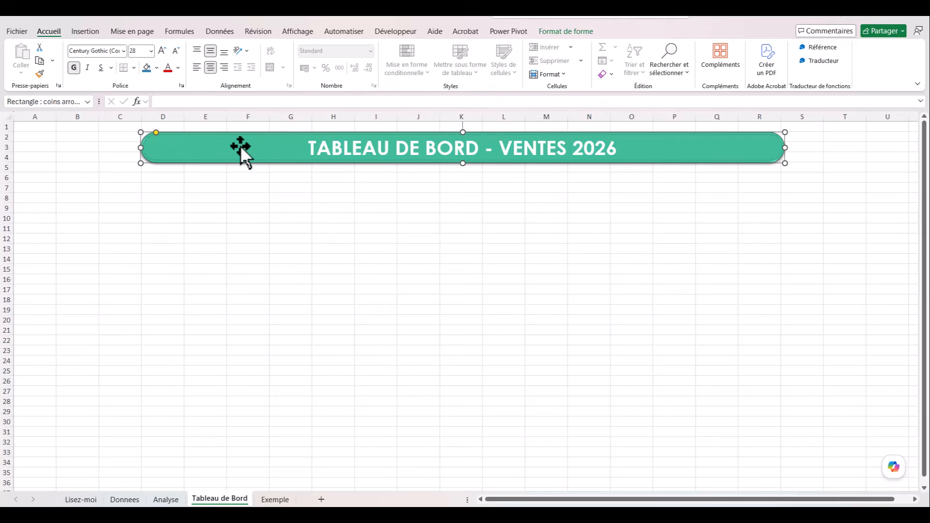
click(223, 210)
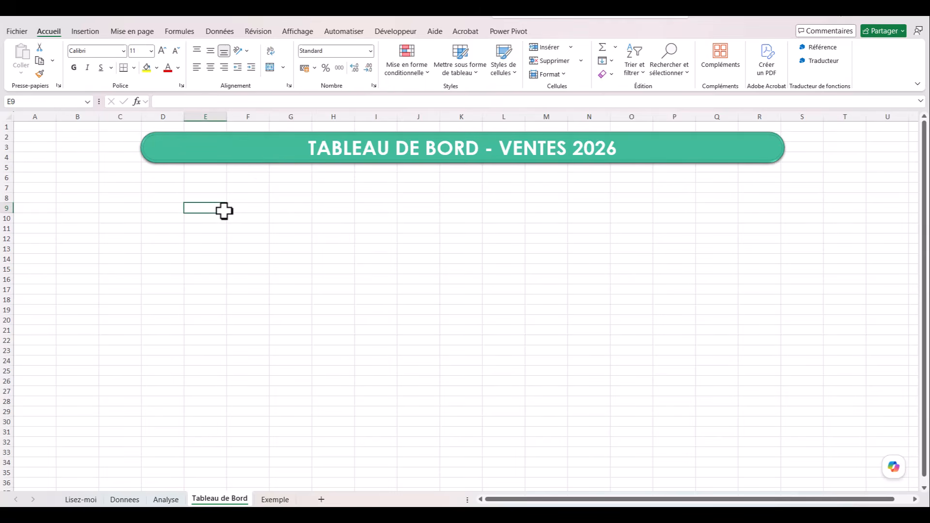
click(152, 206)
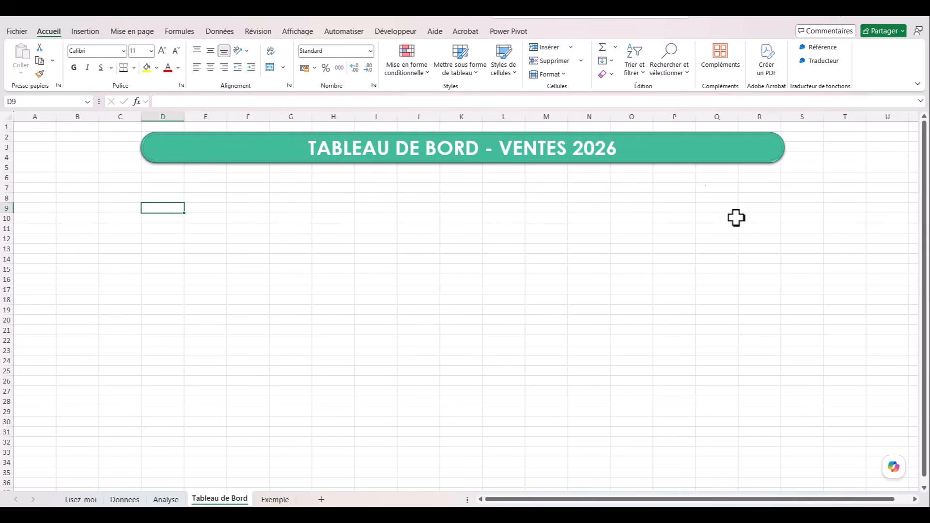
mouse_move(116, 189)
mouse_down()
mouse_move(644, 230)
mouse_move(866, 214)
mouse_up()
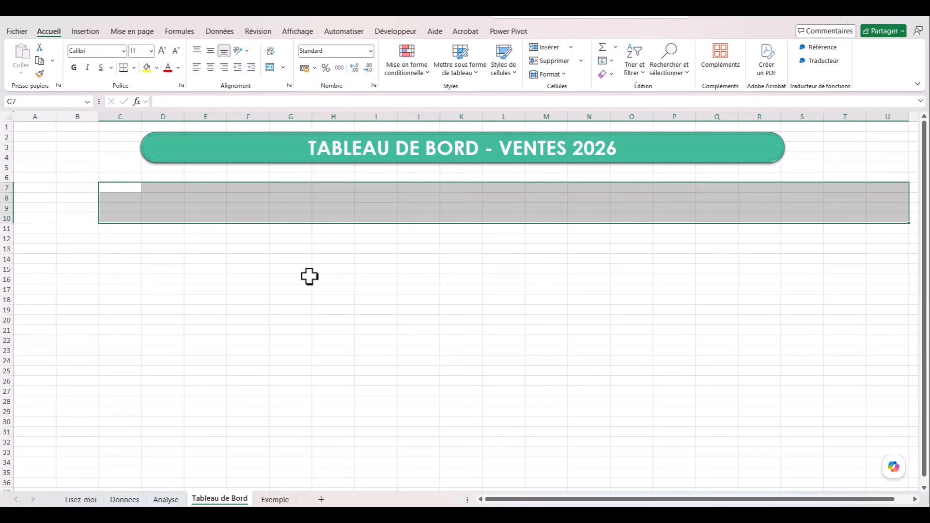
drag(106, 268, 429, 353)
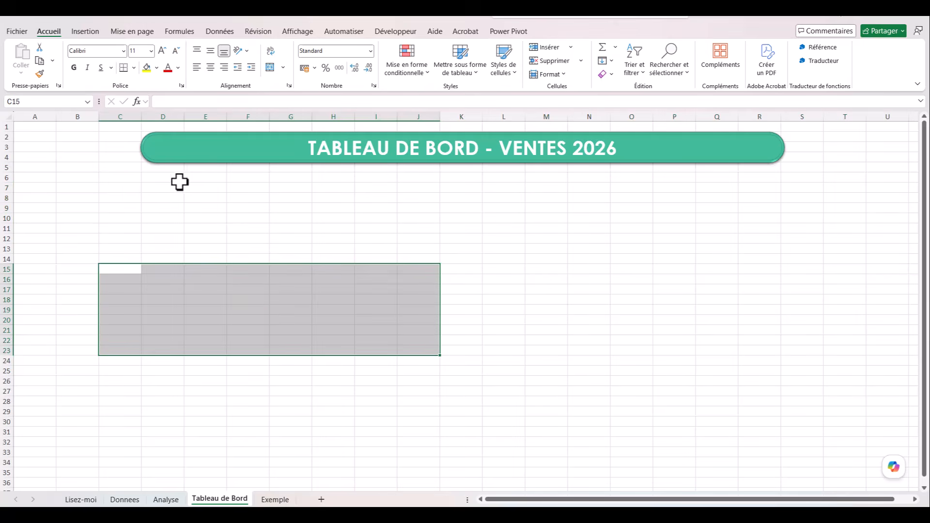
Step: Draw a rounded rectangle about 1.25 cm by 4.24 cm across C7:D9 and give it a shaded teal-green theme style
click(167, 198)
click(86, 32)
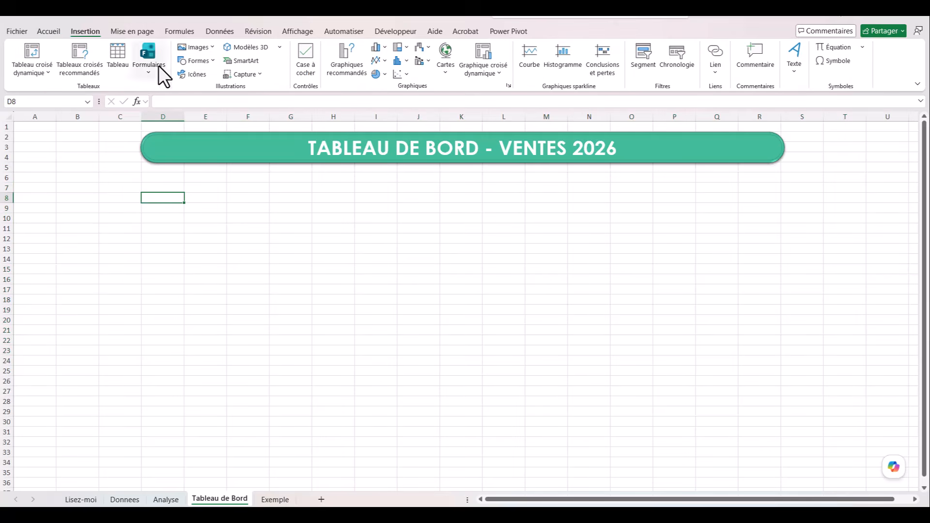
click(210, 60)
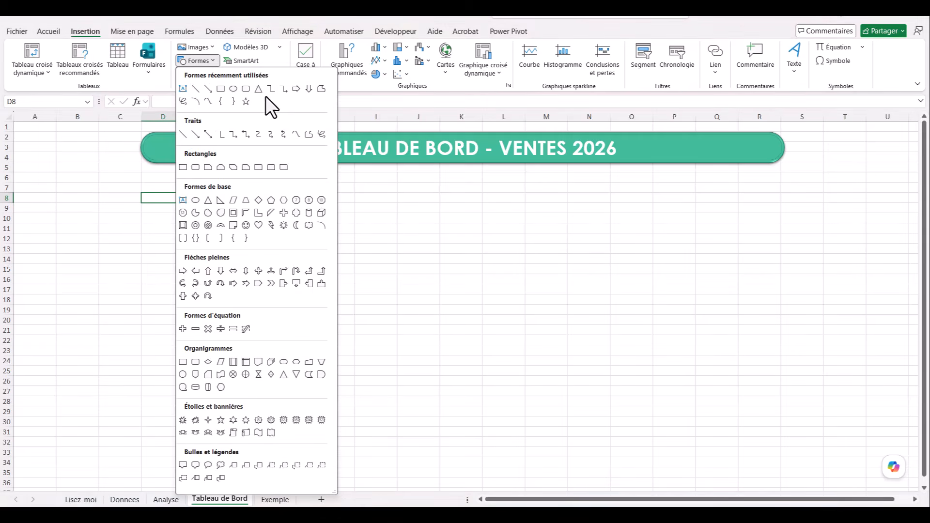
click(246, 89)
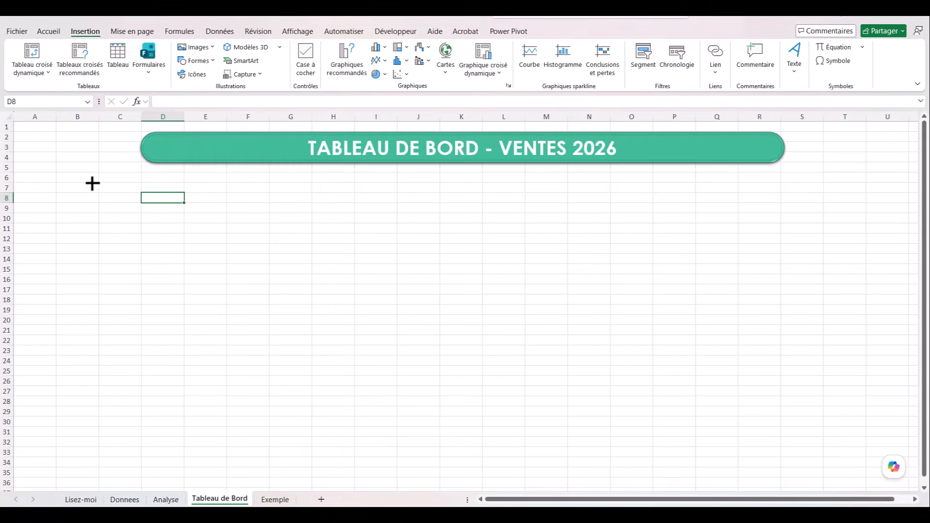
mouse_move(99, 184)
mouse_down()
mouse_move(194, 200)
mouse_move(186, 209)
mouse_up()
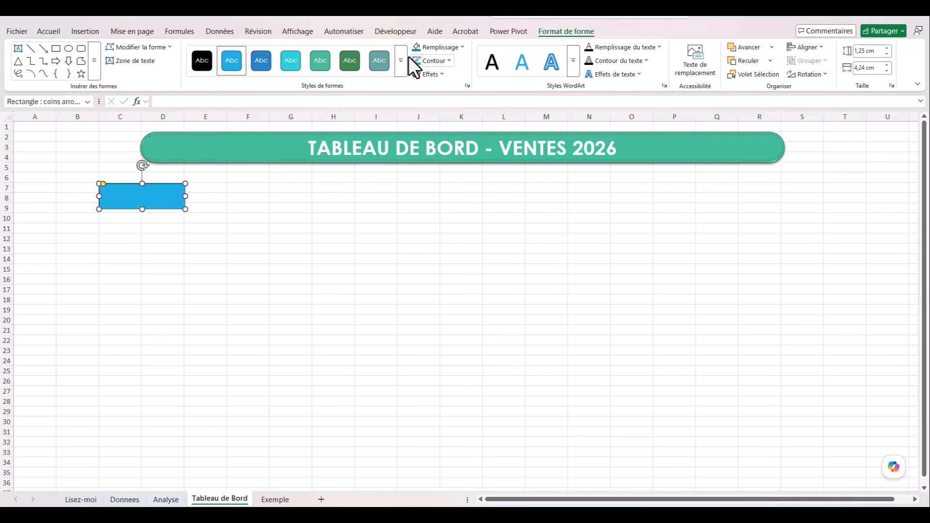
click(405, 57)
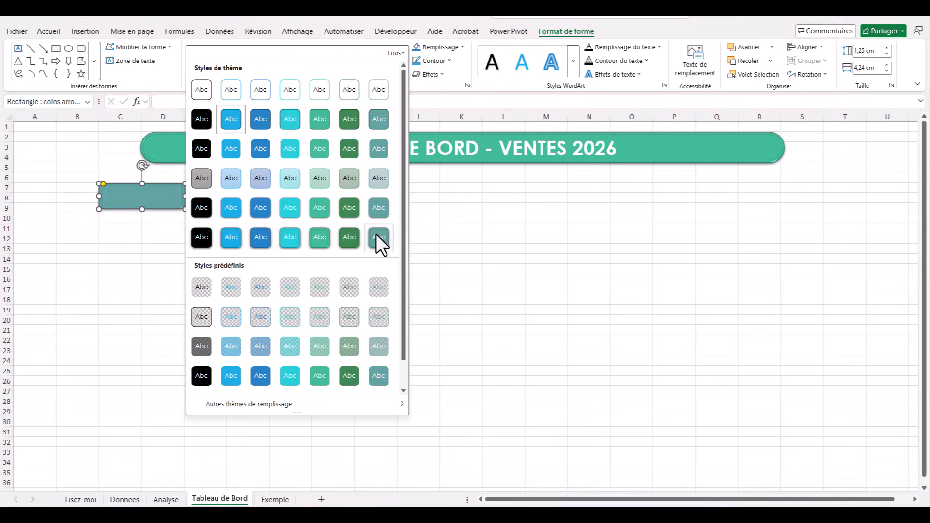
click(317, 209)
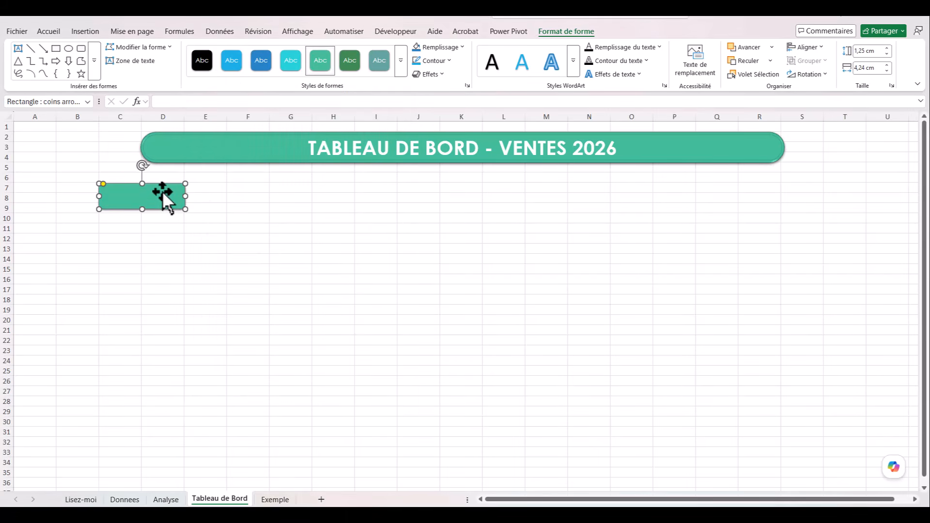
Step: Link the small rounded rectangle's text to the CA total in cell C4 of the Analyse sheet
click(179, 102)
text(=)
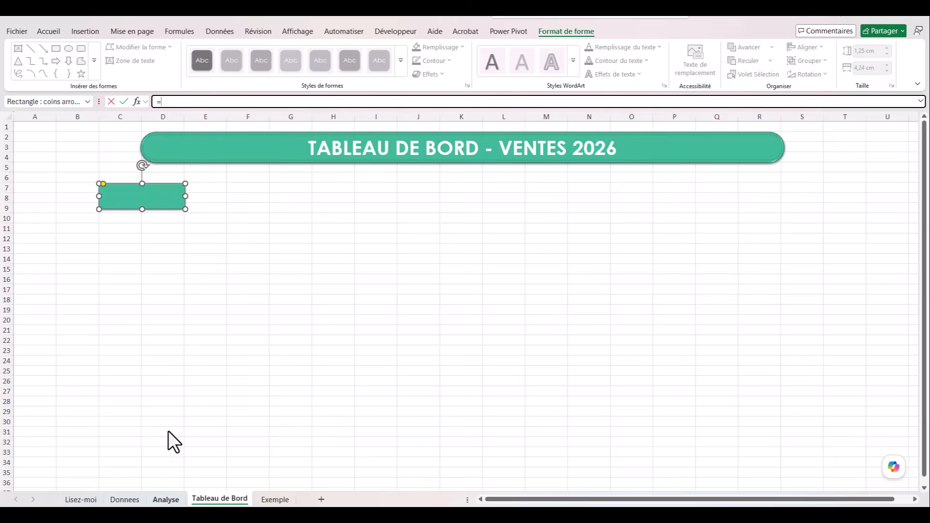
click(166, 499)
click(145, 159)
key(Return)
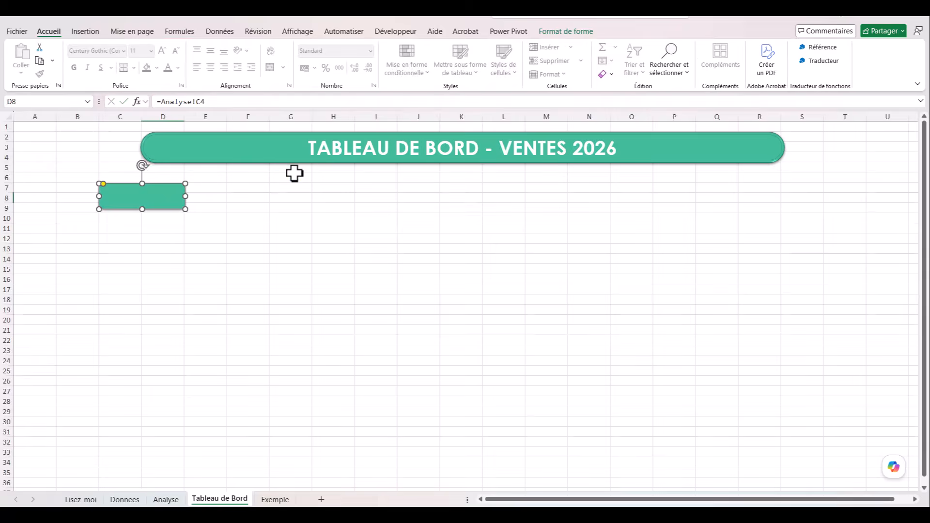
Step: Centre the CA total shape's text horizontally and vertically, change its font colour and set its font size to 16
click(211, 51)
click(210, 68)
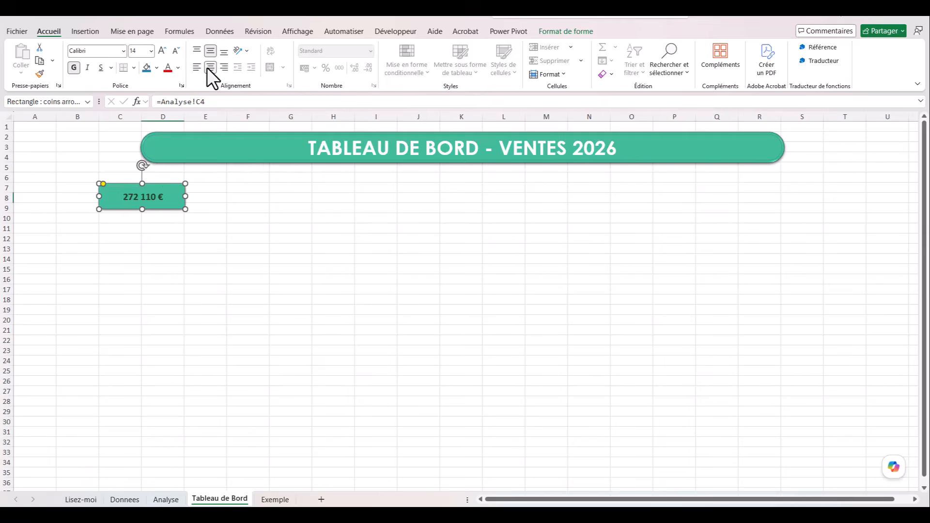
click(179, 67)
click(302, 200)
click(163, 50)
click(186, 261)
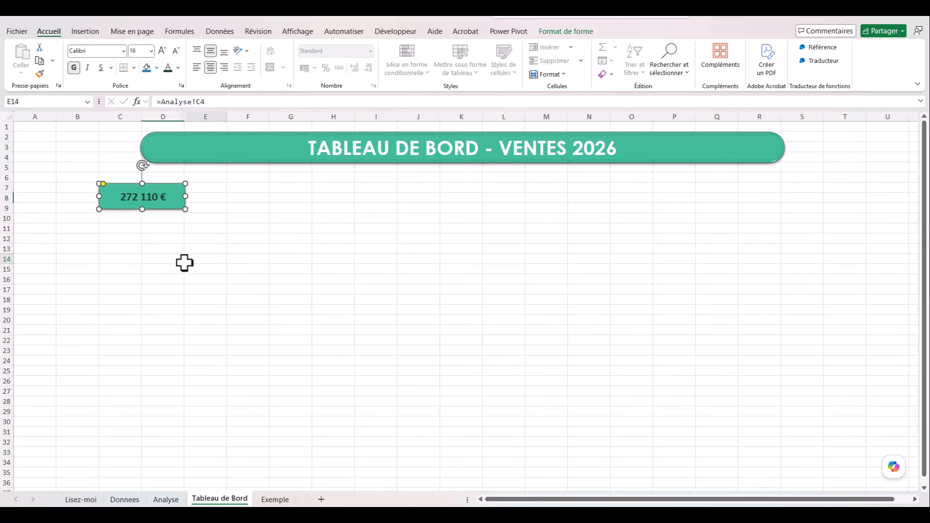
Step: Copy the CA total shape five times to form an evenly spaced row of six across columns C to S
click(158, 198)
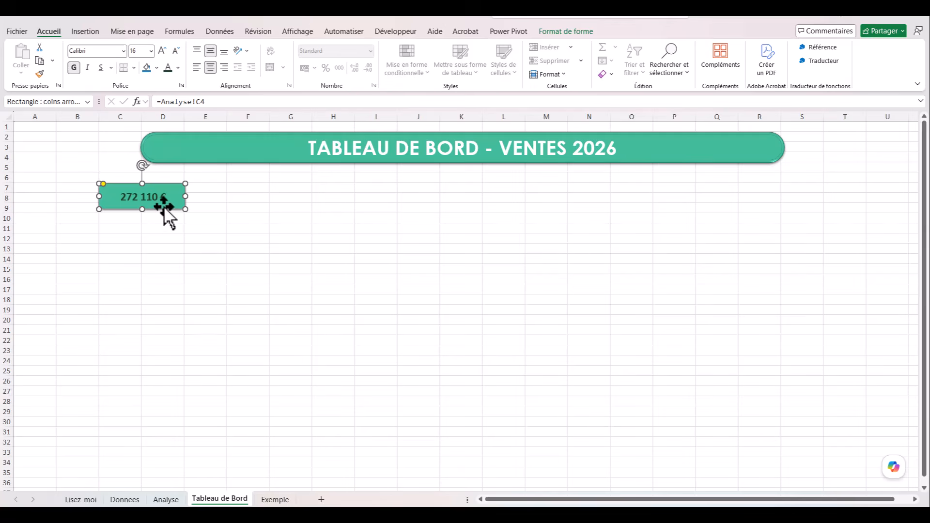
drag(160, 199, 795, 204)
drag(268, 200, 267, 199)
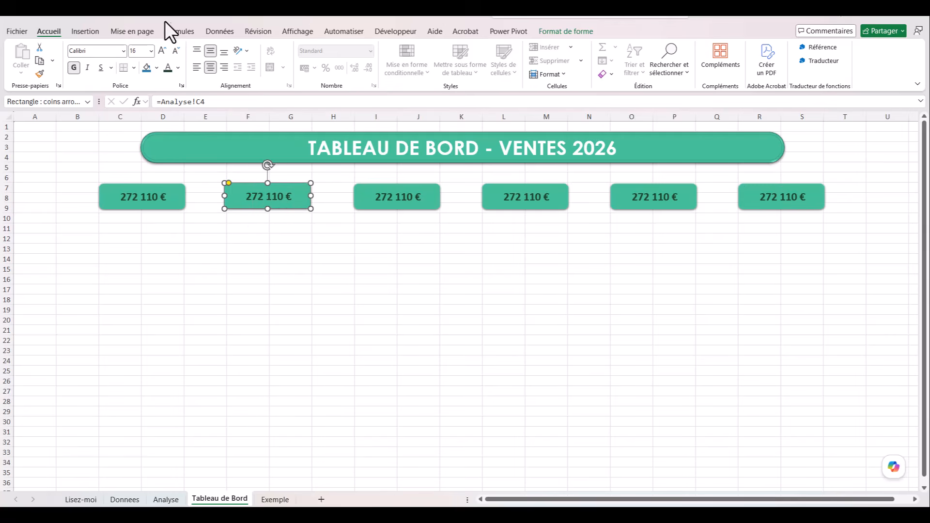
Step: Link the second, third and fourth KPI shapes to Analyse!C5, Analyse!C6 and Analyse!C7 respectively
click(216, 102)
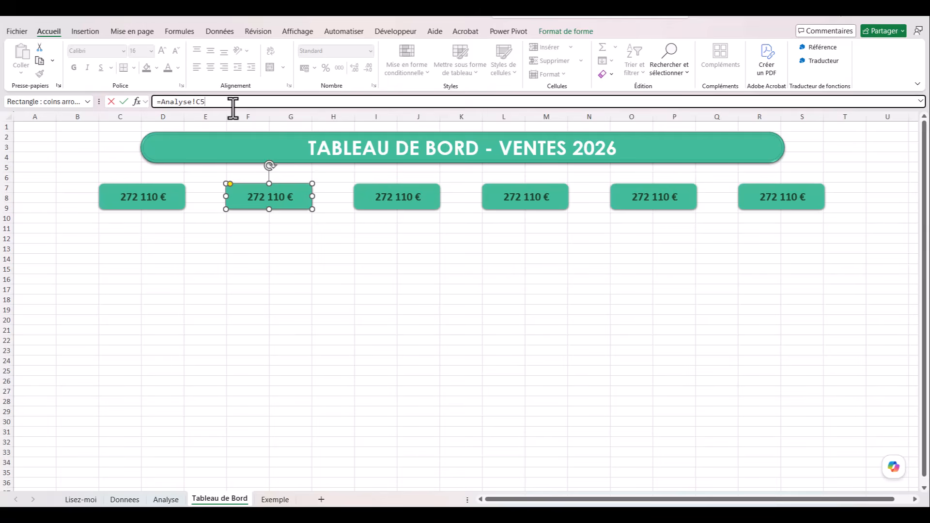
click(397, 200)
click(224, 102)
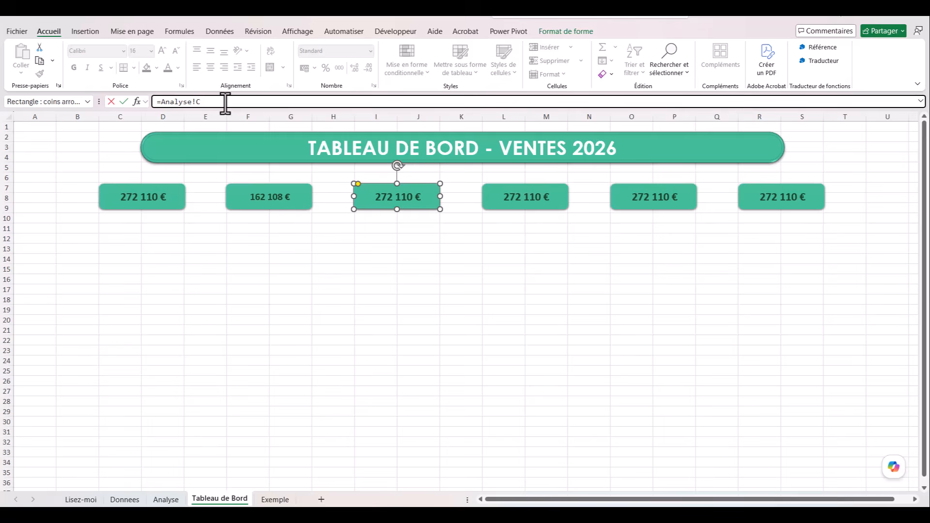
click(519, 198)
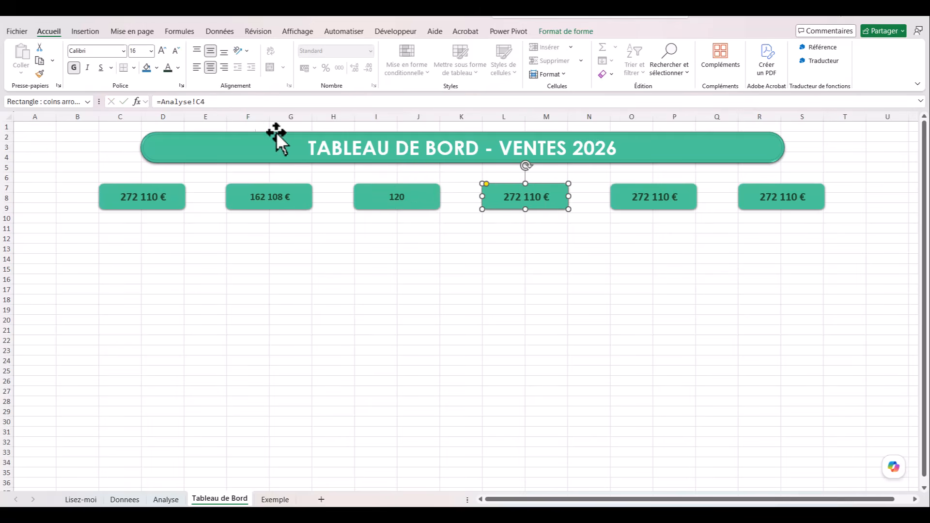
click(222, 105)
text(7)
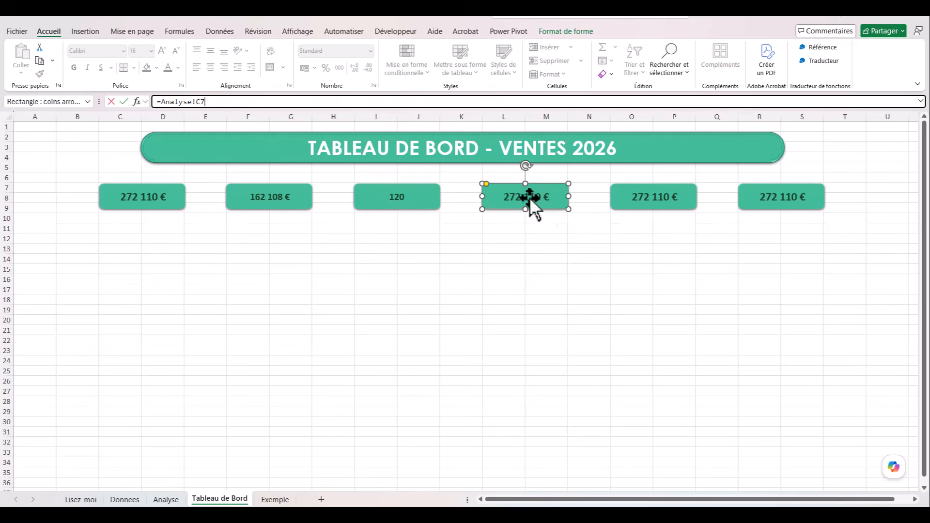
Step: Link the fifth KPI shape to Analyse!C8
click(635, 198)
click(255, 105)
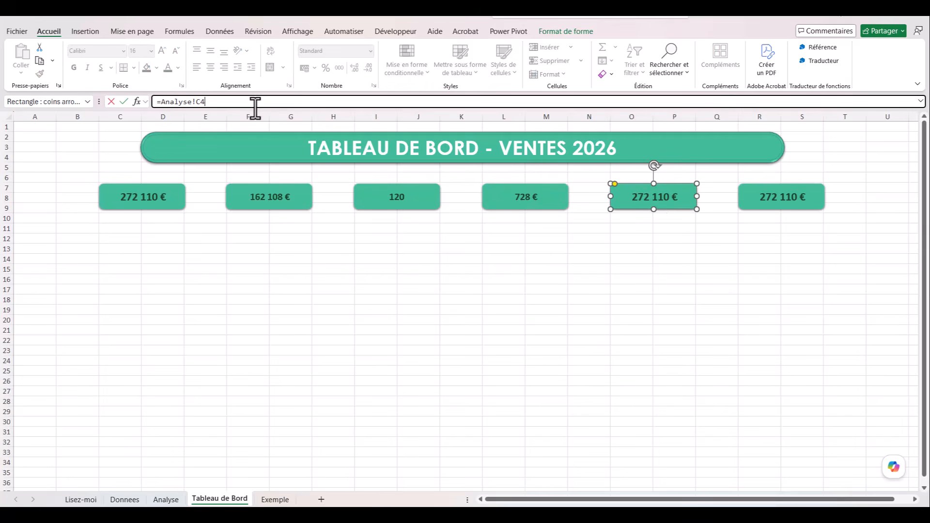
key(BackSpace)
text(8)
key(Return)
Step: Link the sixth KPI shape to Analyse!C8
click(783, 202)
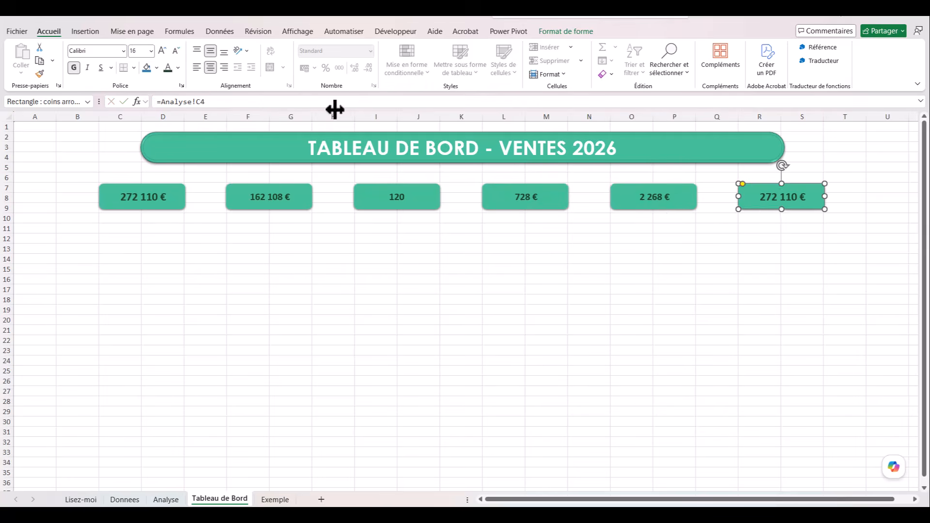
click(248, 100)
key(Return)
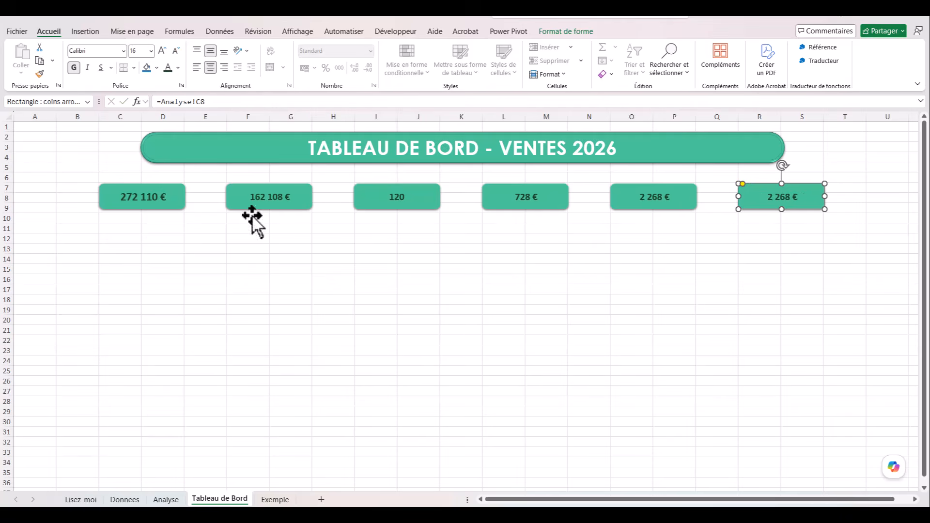
Step: Compare the key indicators on the Analyse sheet with the cell references of the KPI shapes on Tableau de Bord
click(166, 500)
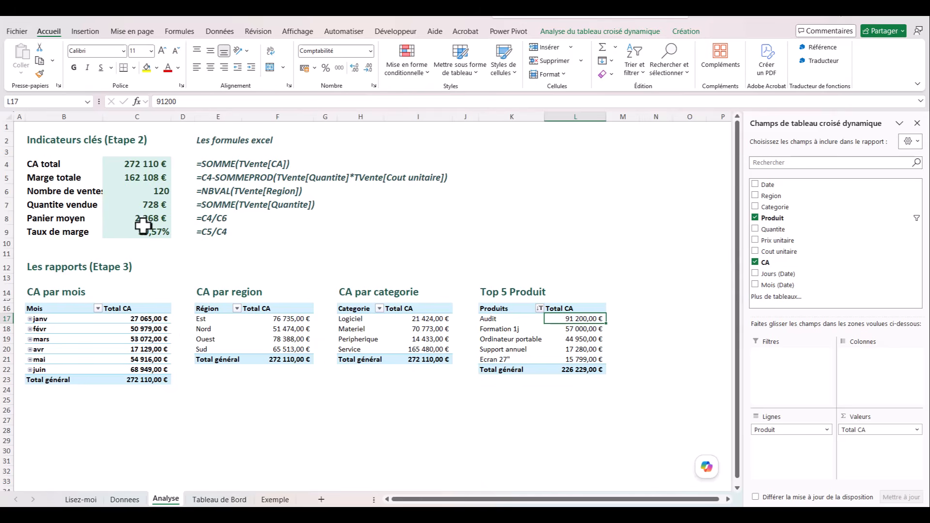
click(234, 499)
click(150, 201)
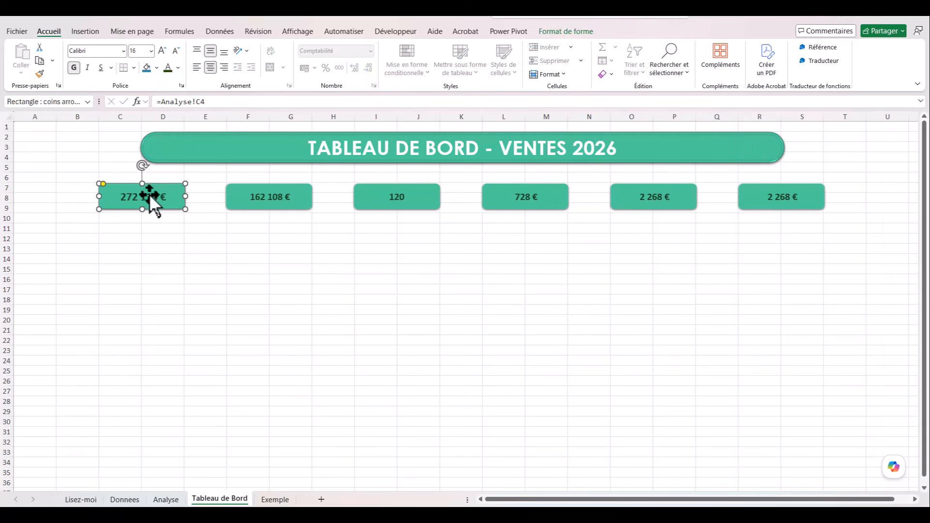
click(272, 193)
click(402, 193)
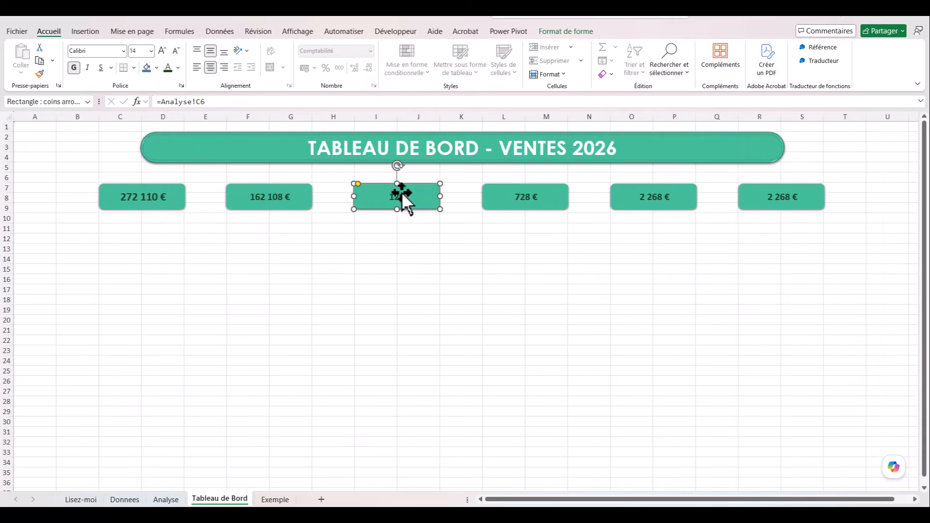
click(530, 192)
click(625, 196)
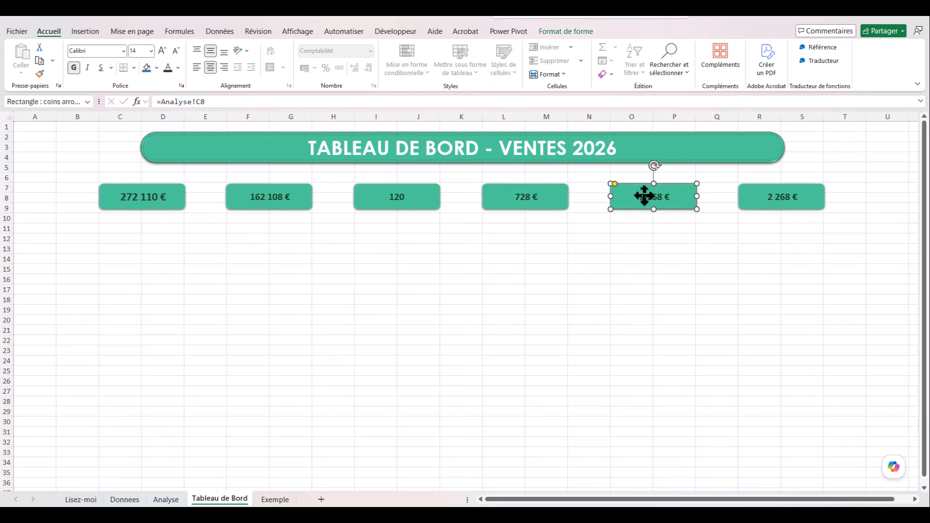
Step: Relink the sixth KPI shape to the Taux de marge in Analyse!C9
click(795, 194)
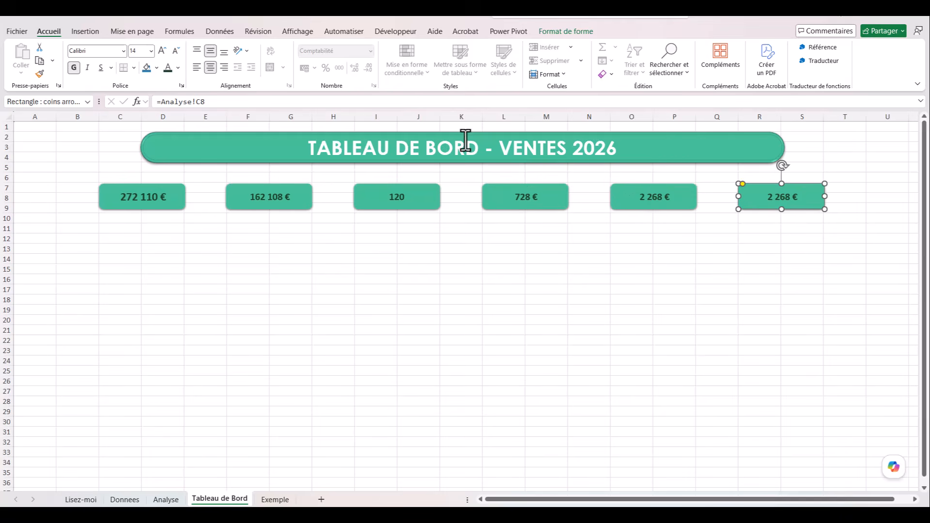
click(242, 102)
text(9)
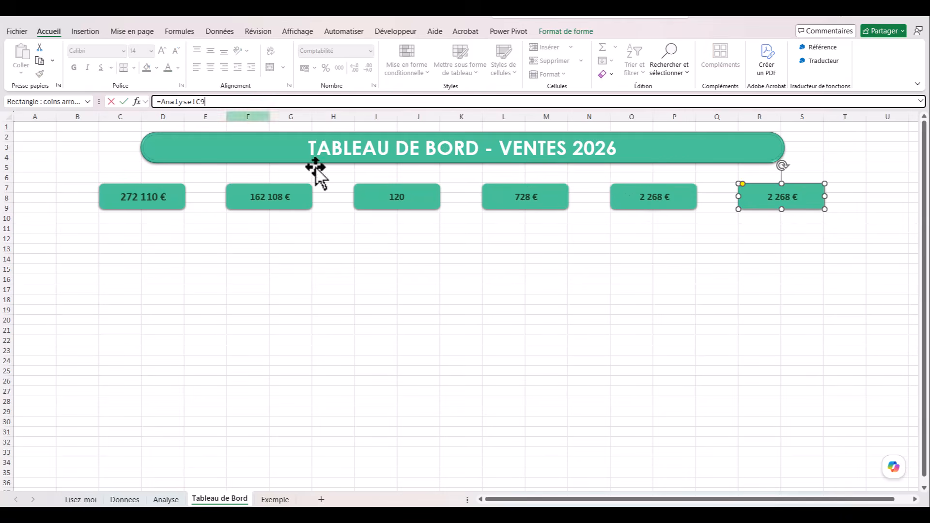
click(444, 289)
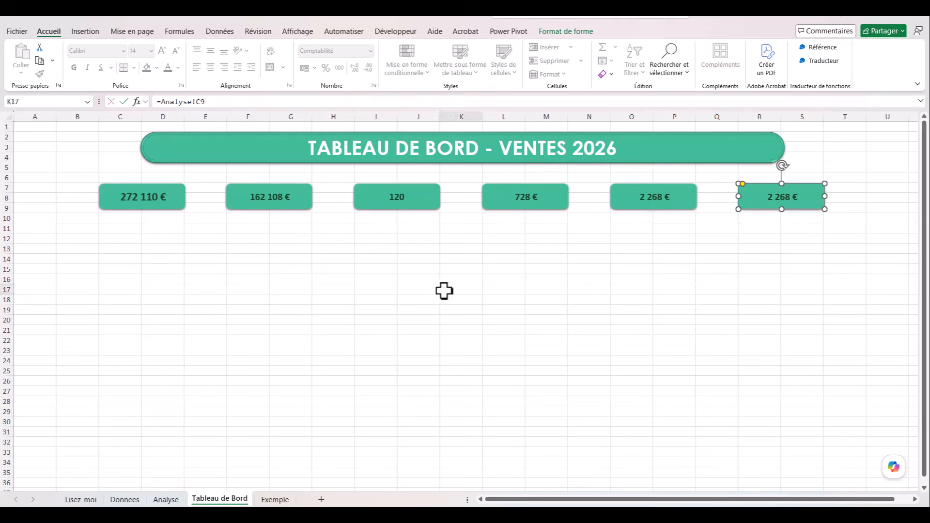
Step: Copy the first KPI shape's formatting onto the other five KPI shapes
click(154, 196)
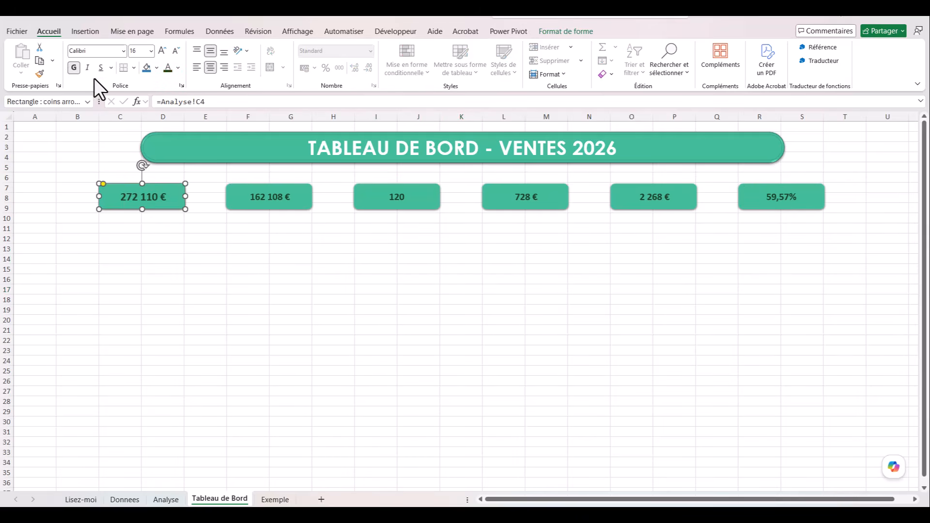
click(267, 194)
click(390, 203)
click(520, 203)
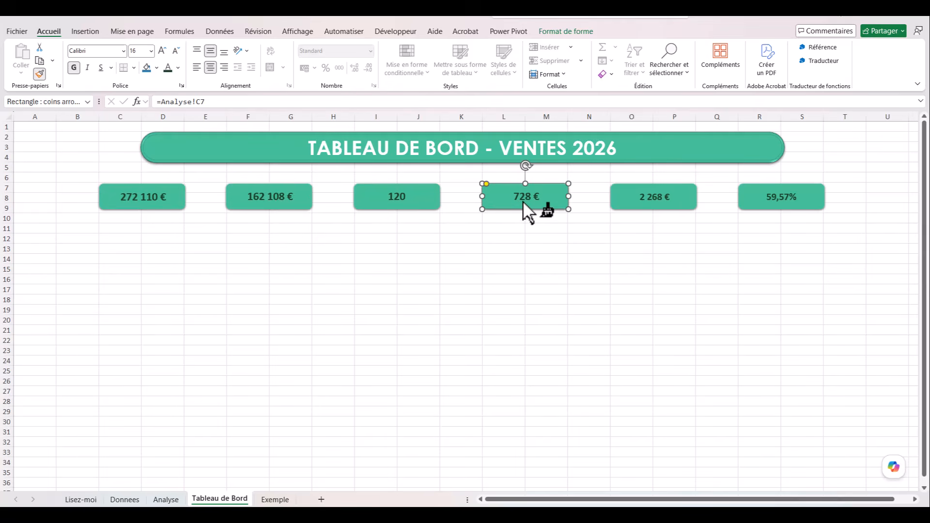
click(652, 199)
click(775, 199)
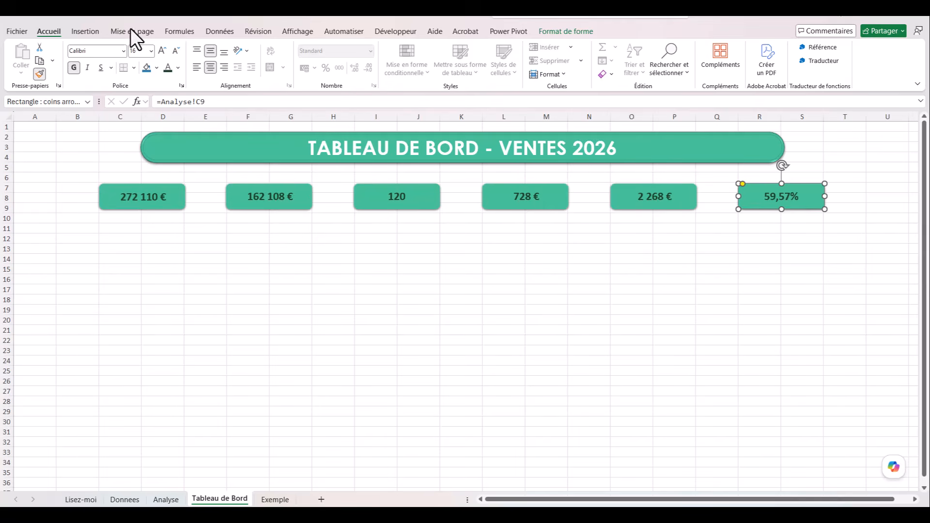
click(40, 74)
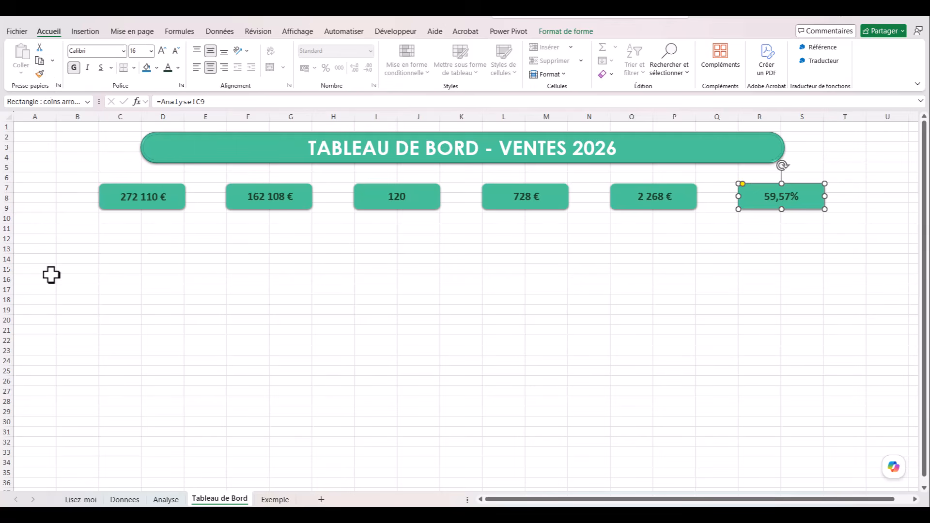
click(78, 289)
click(82, 31)
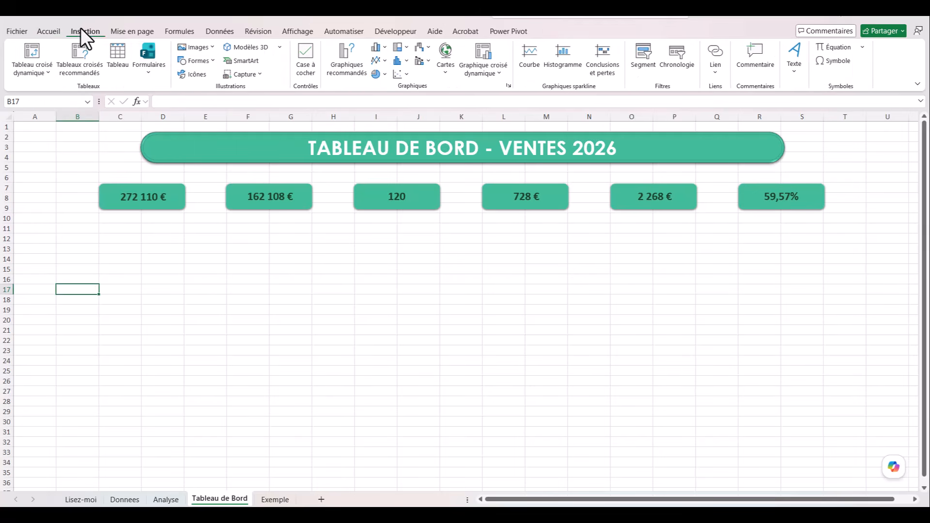
click(210, 59)
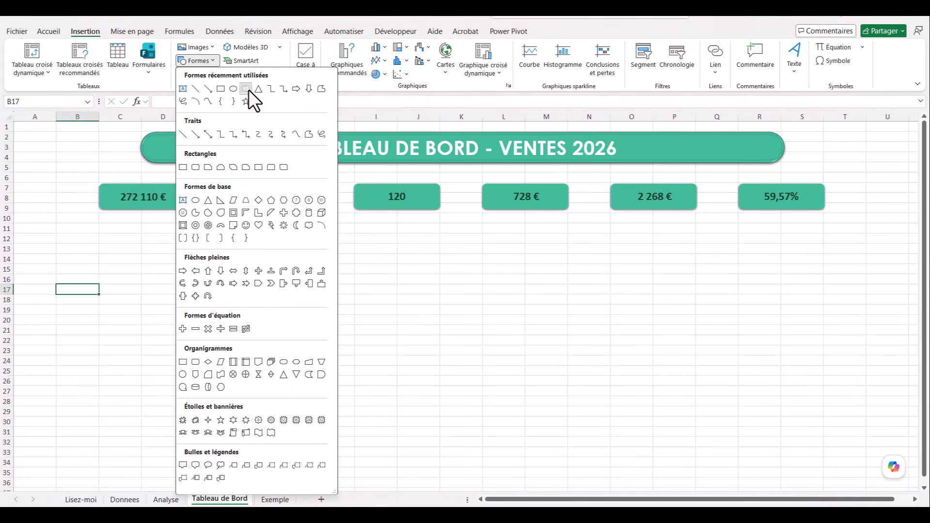
click(247, 89)
drag(100, 224, 185, 235)
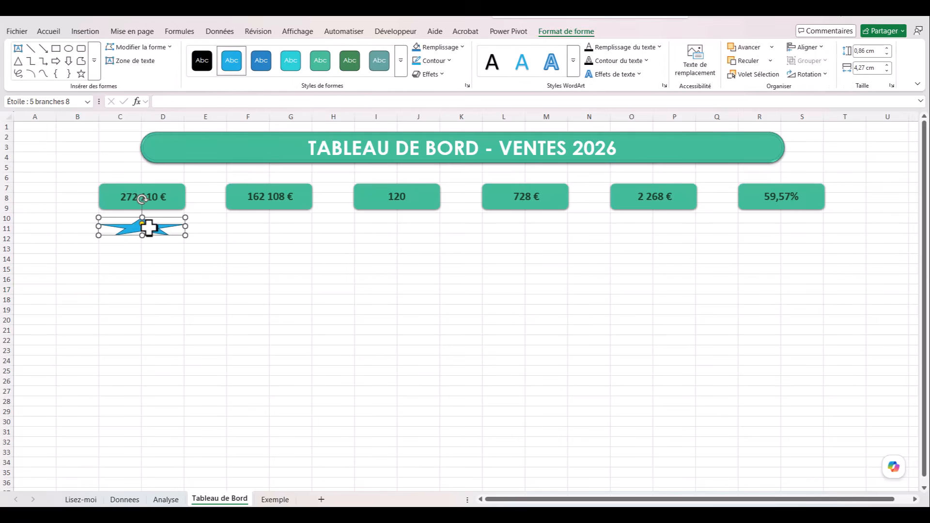
key(ctrl+z)
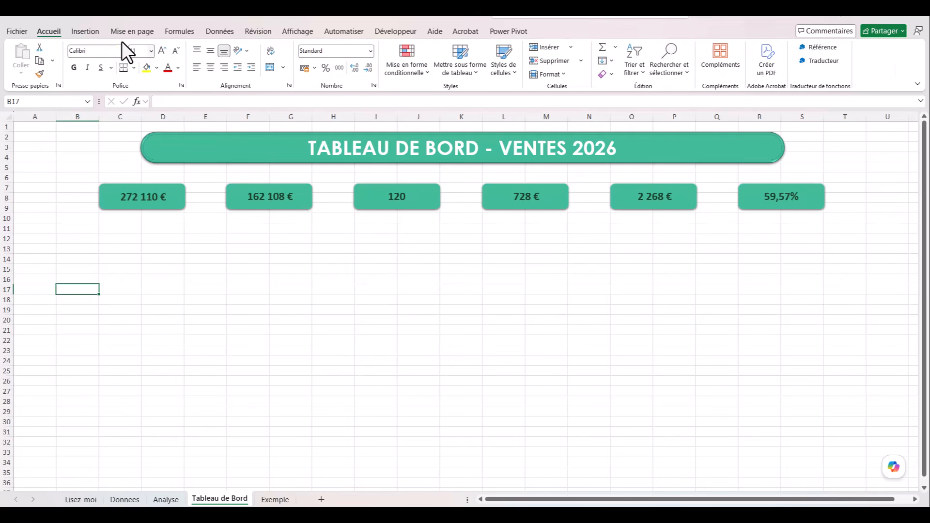
Step: Draw a rounded rectangle about 4.15 × 0.91 cm below the first KPI shape and apply the transparent style with a green outline
click(85, 32)
click(213, 60)
click(244, 93)
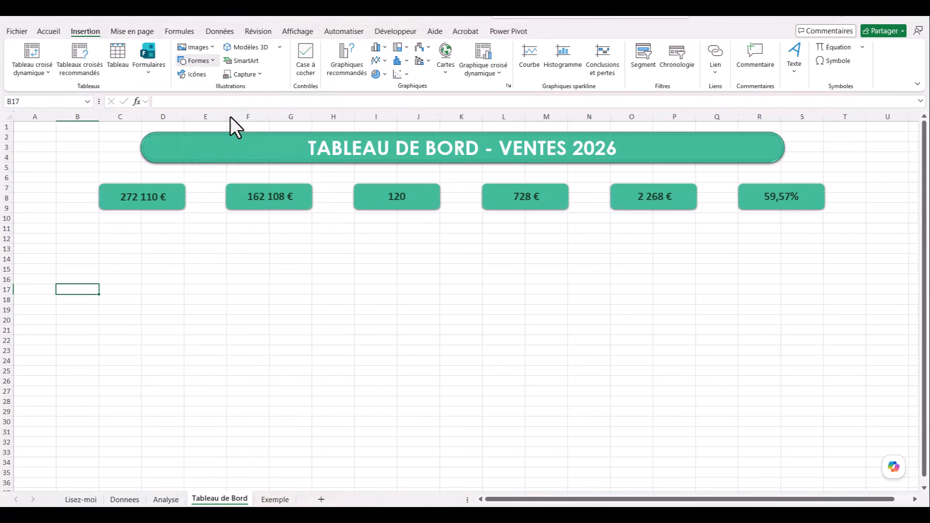
drag(100, 218, 154, 228)
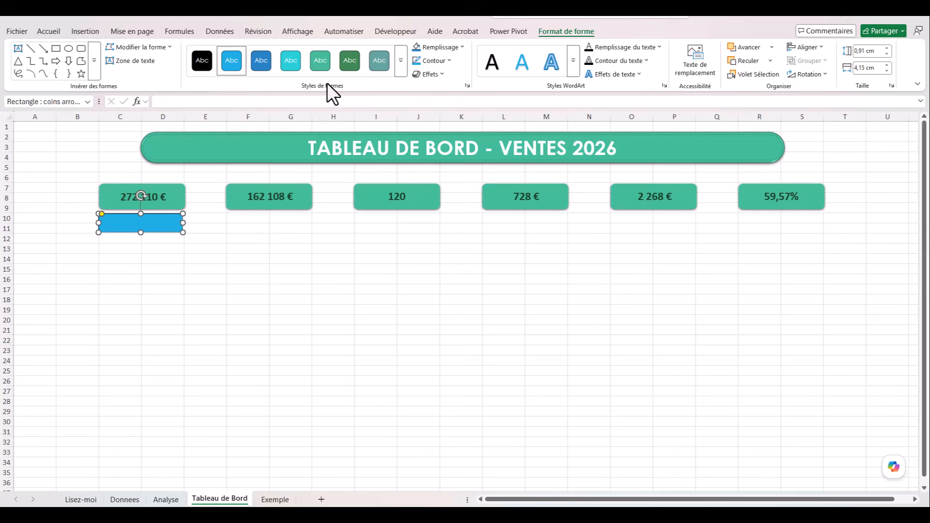
click(400, 65)
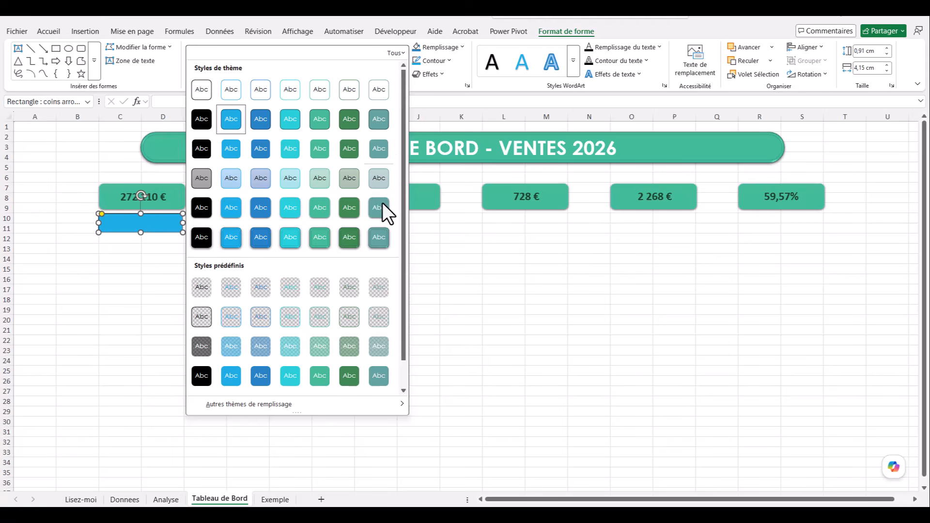
click(350, 317)
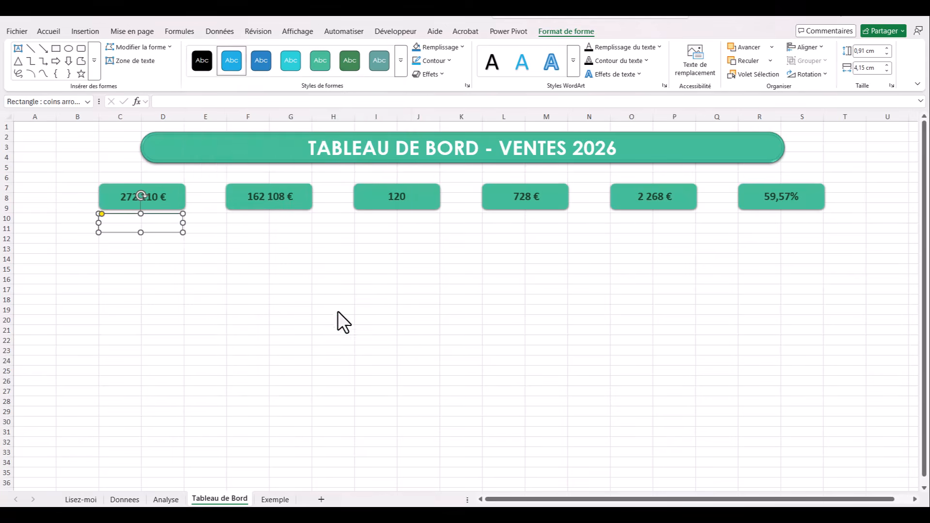
Step: Link the new label shape to the indicator name in Analyse!B4
click(178, 102)
text(=)
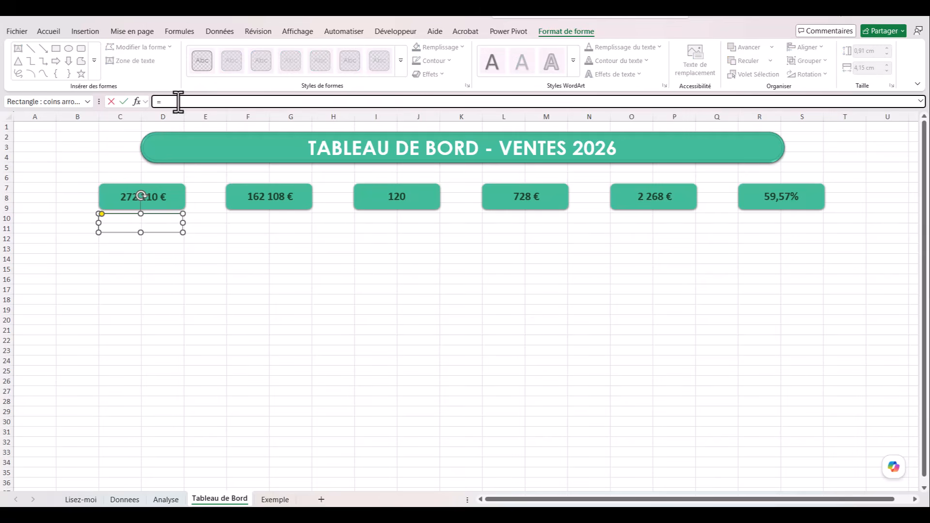
click(164, 500)
click(60, 166)
key(Return)
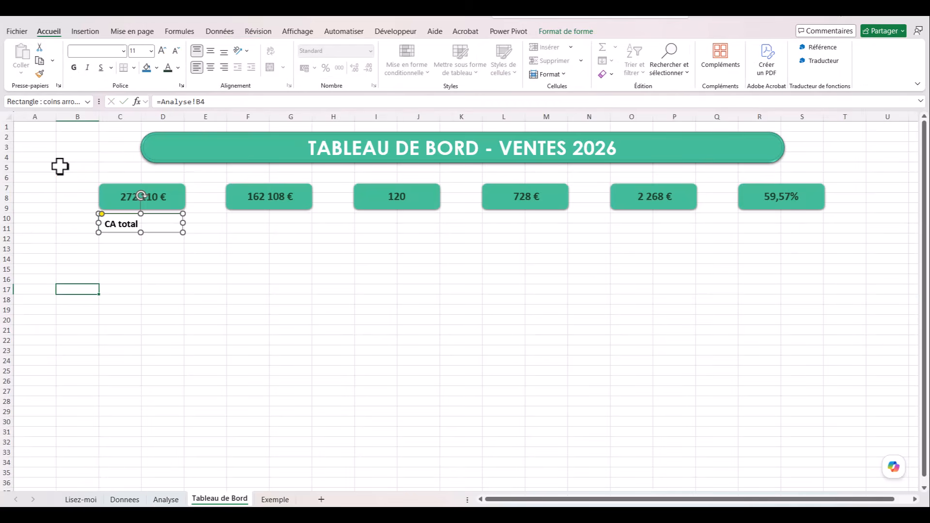
Step: Centre the CA total label's text both ways and format it as 11 pt italic in dark green
click(209, 50)
click(209, 68)
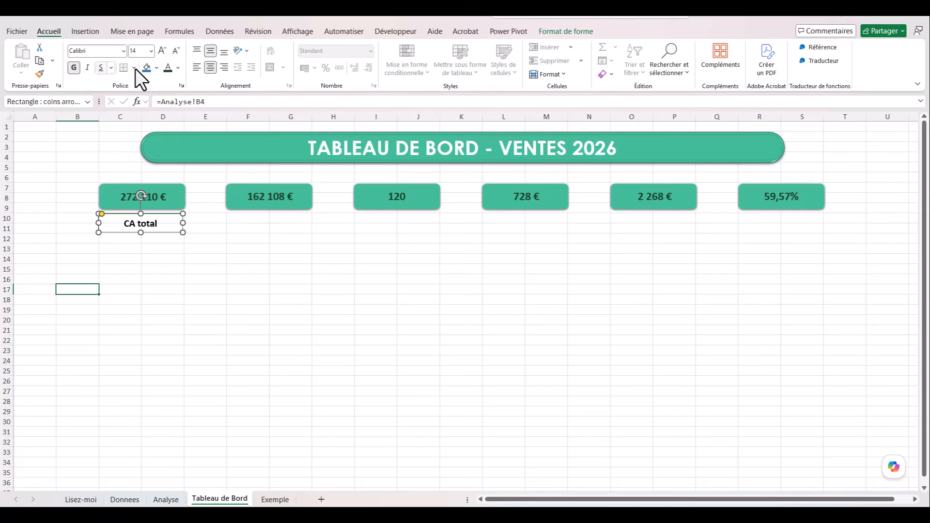
click(176, 50)
click(176, 51)
click(89, 69)
click(179, 68)
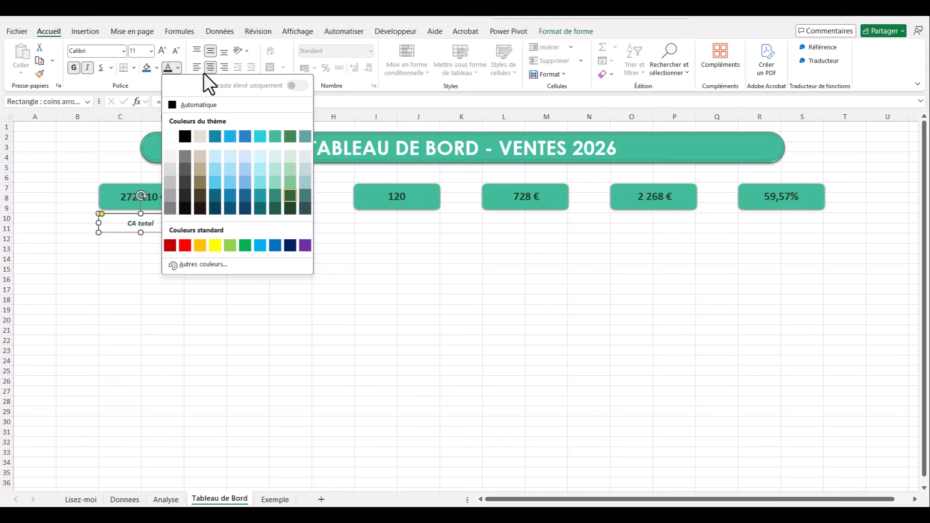
click(291, 195)
Step: Move the CA total label directly above the first KPI shape
key(Up)
key(Up)
key(Up)
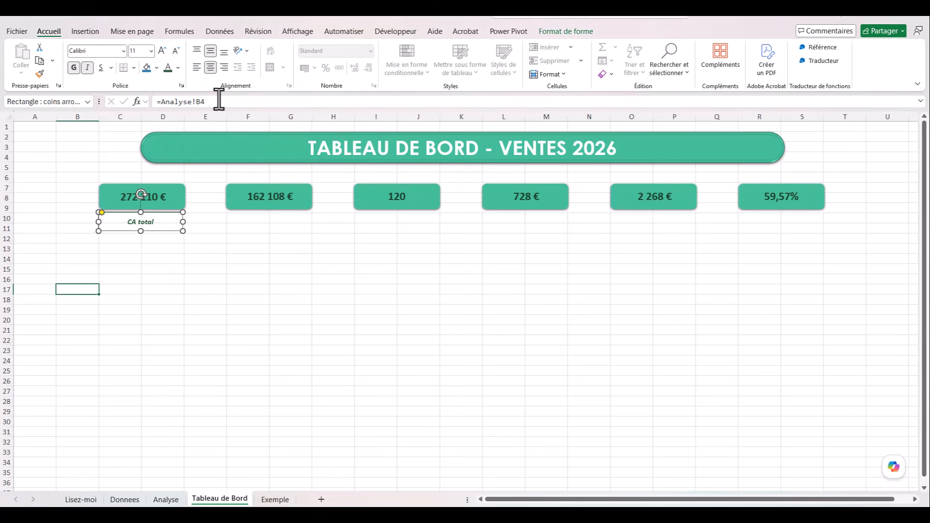
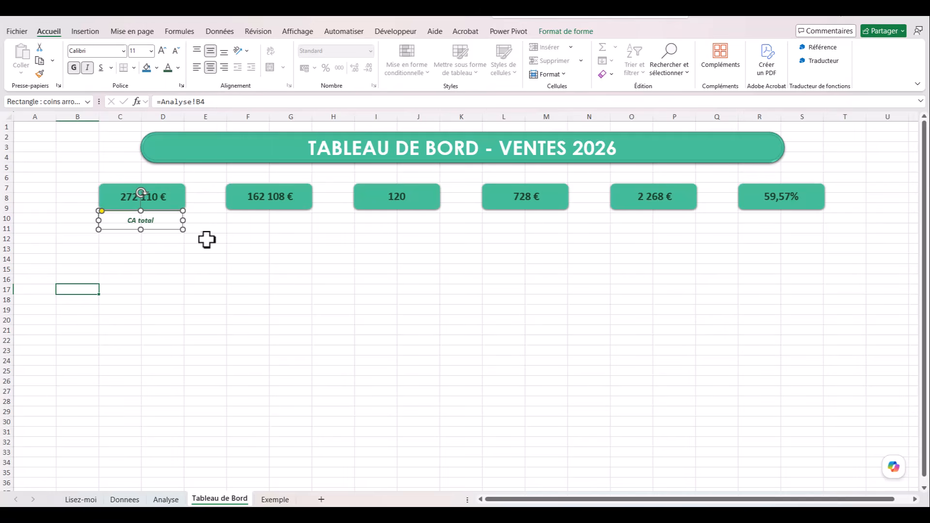
drag(173, 225, 171, 184)
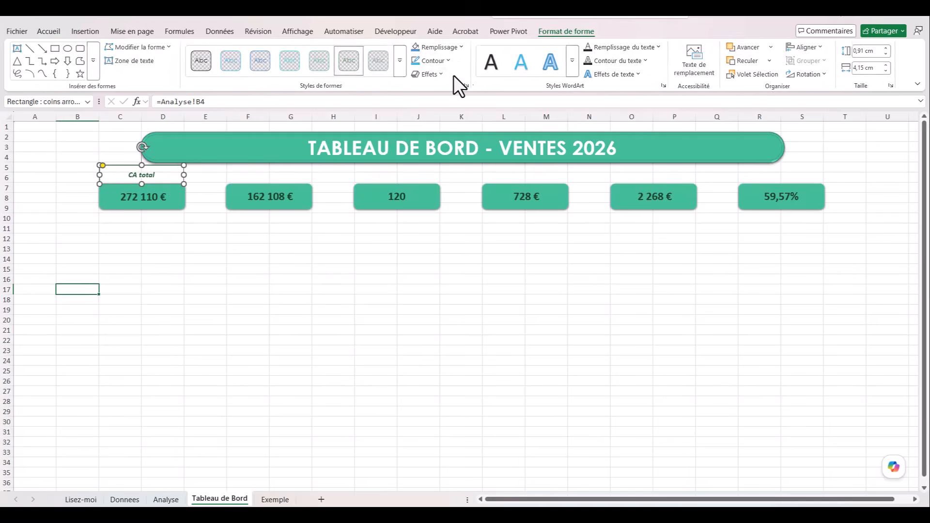
Step: Remove the outline of the CA total label
click(446, 59)
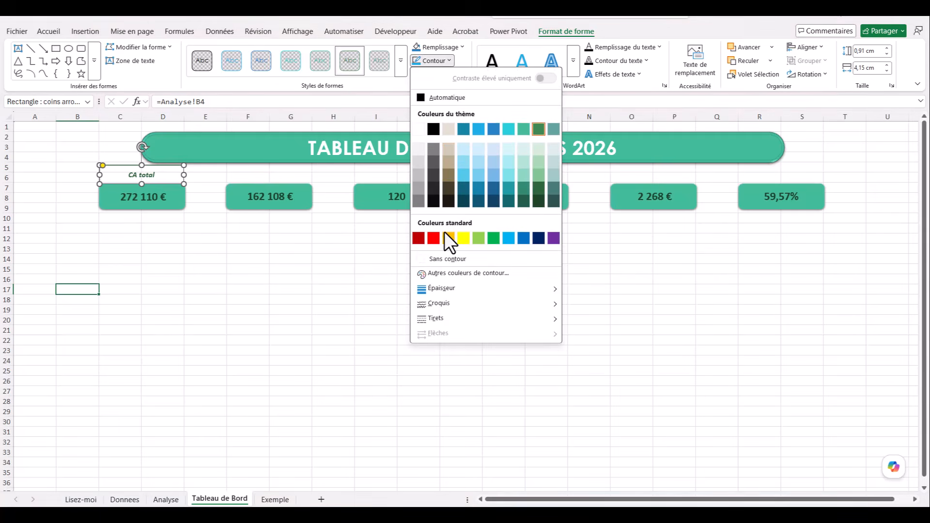
key(Escape)
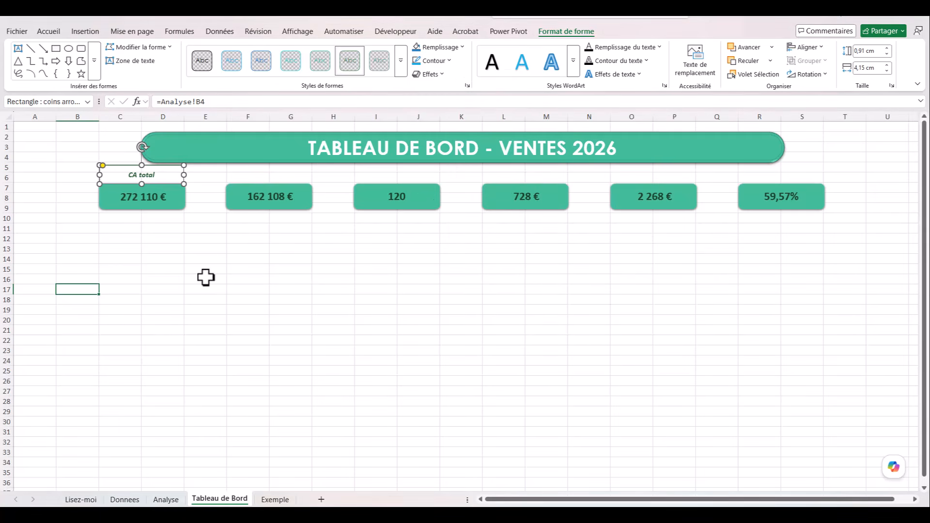
click(448, 60)
key(Escape)
key(Escape)
click(68, 178)
click(143, 178)
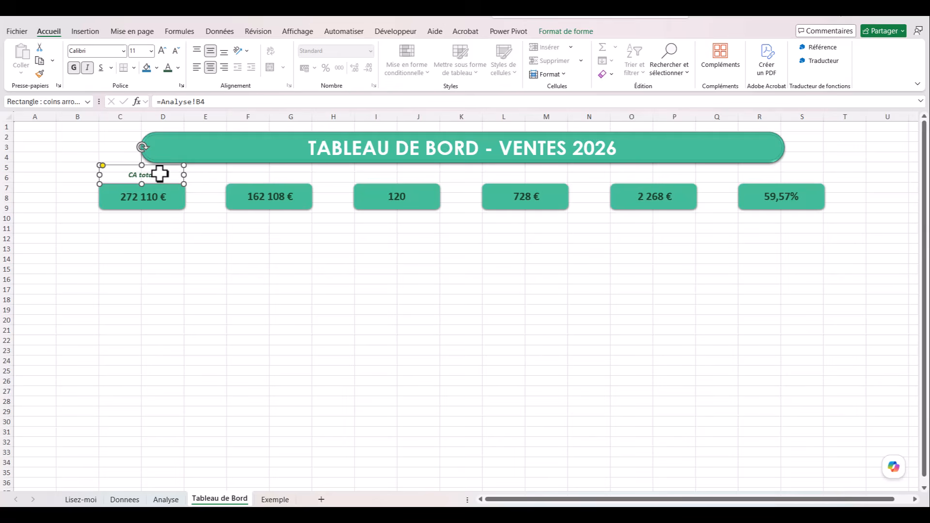
Step: Place a slightly narrower copy of the CA total label above each of the other five KPI shapes
drag(125, 166, 249, 168)
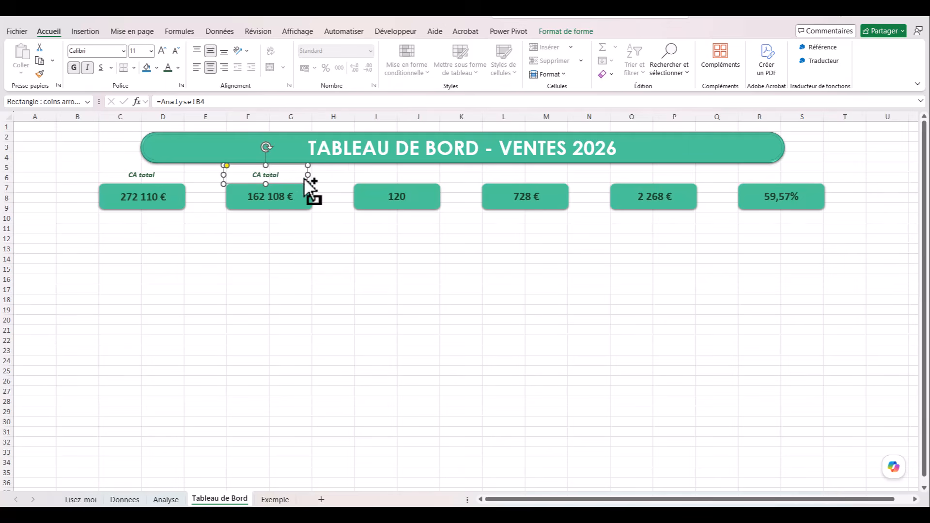
drag(308, 176, 514, 178)
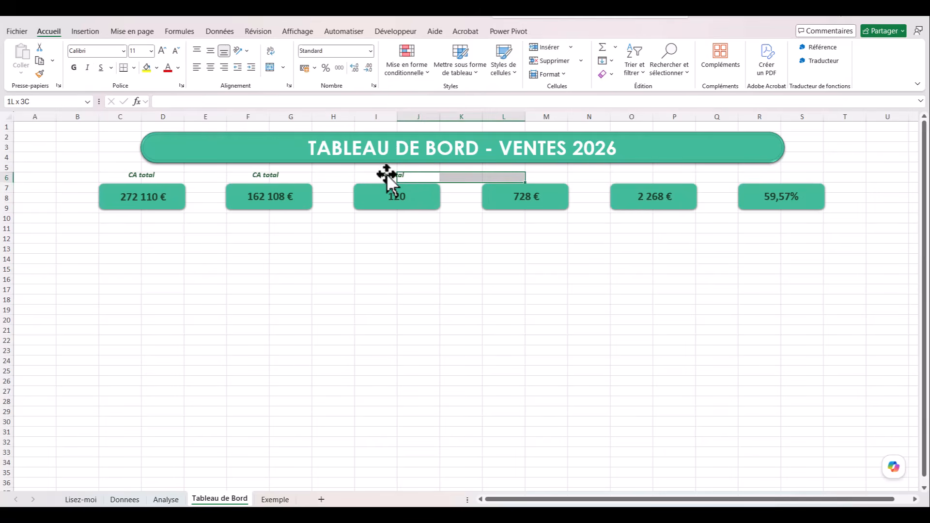
click(395, 174)
drag(430, 178, 559, 184)
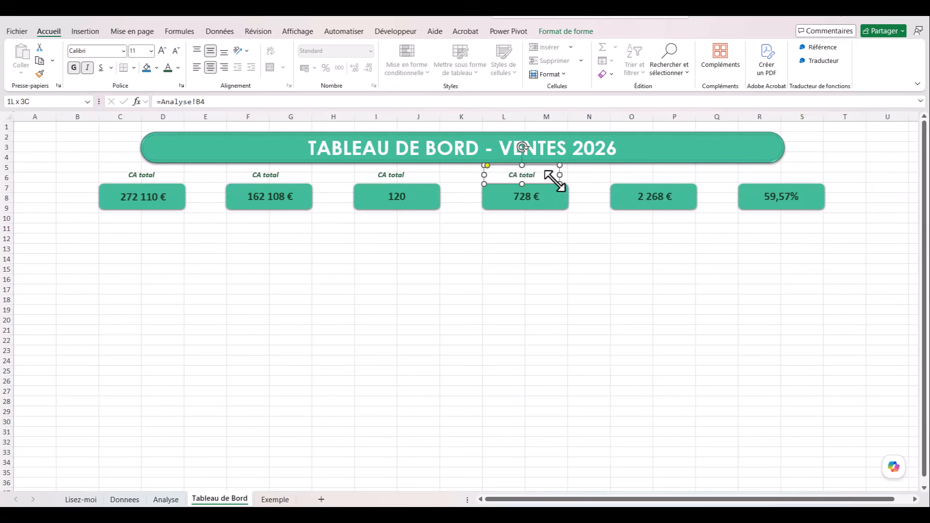
drag(554, 183, 807, 186)
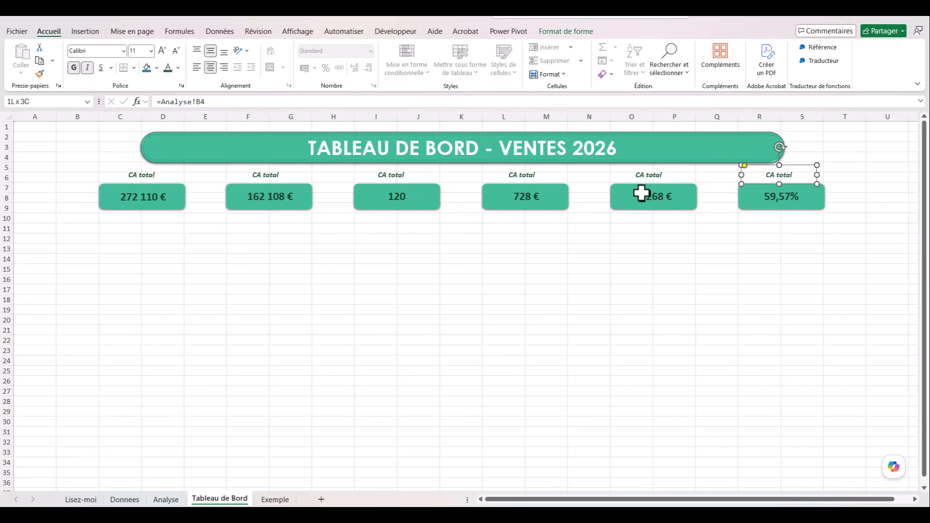
Step: Link the second label to Analyse!B5 and the third label to Analyse!B6
click(273, 173)
click(236, 102)
text(=Analyse!B5)
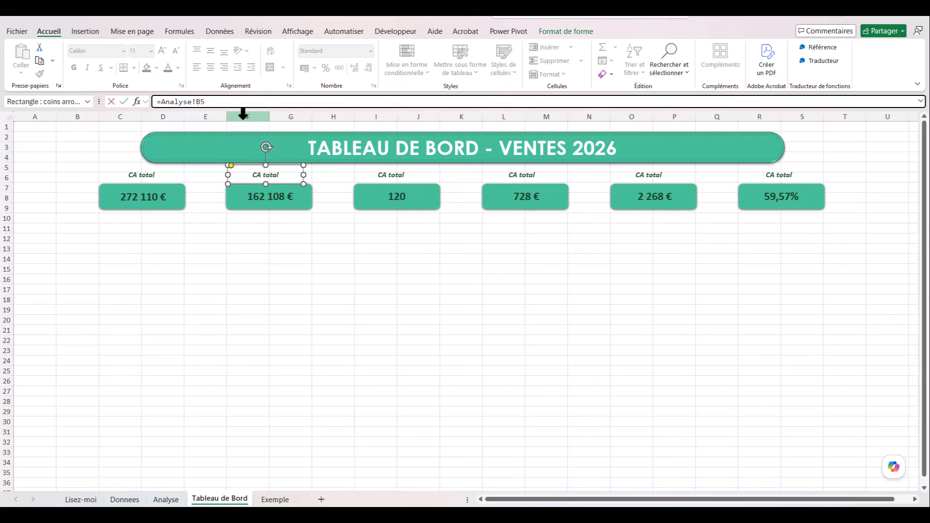
key(Return)
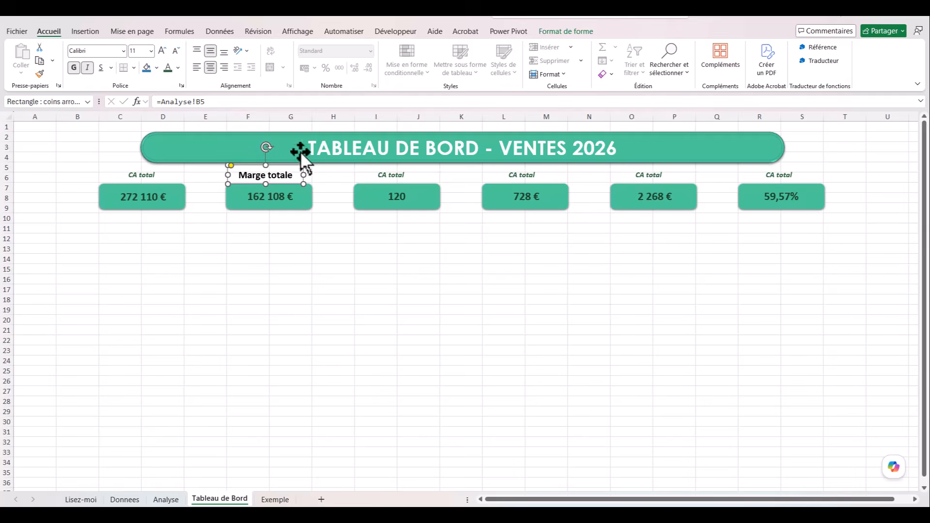
click(387, 174)
click(241, 101)
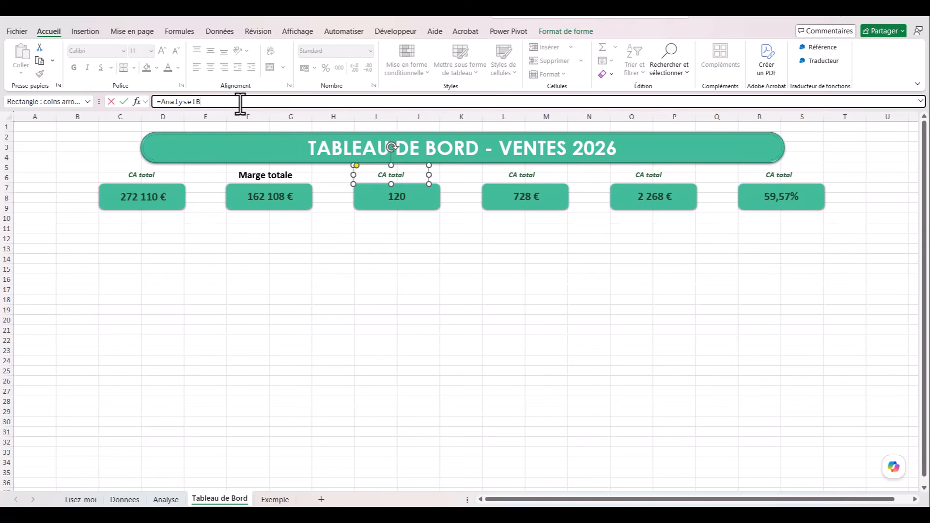
text(6)
key(Return)
Step: Link the fourth label to Analyse!B7 and the fifth label to Analyse!B8
click(528, 176)
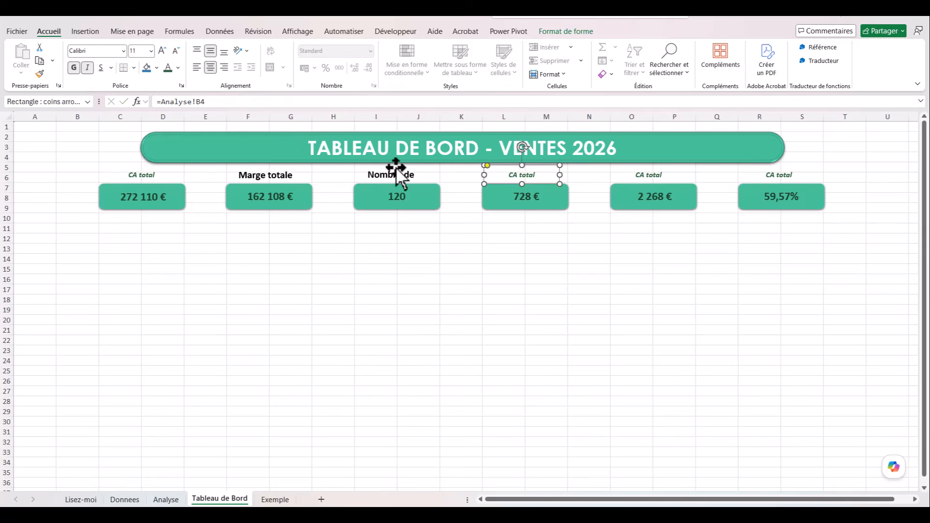
click(257, 103)
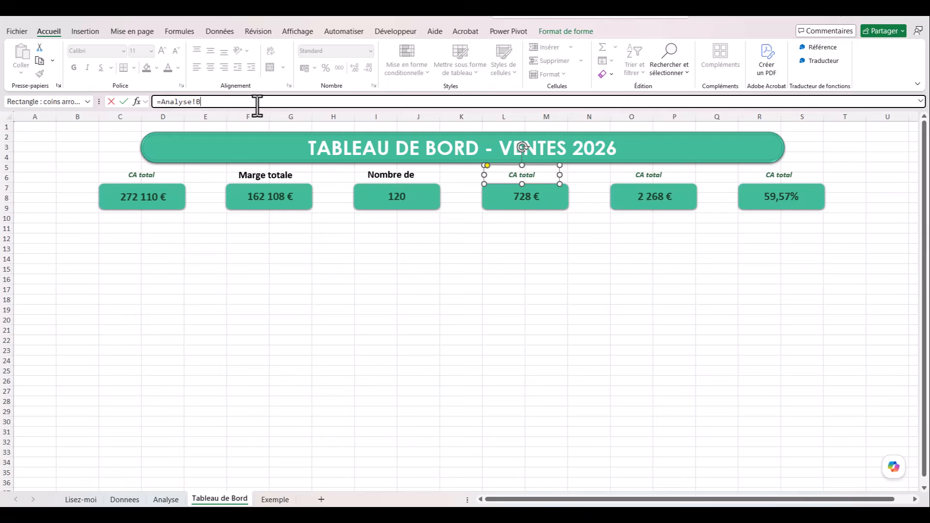
key(Return)
click(640, 175)
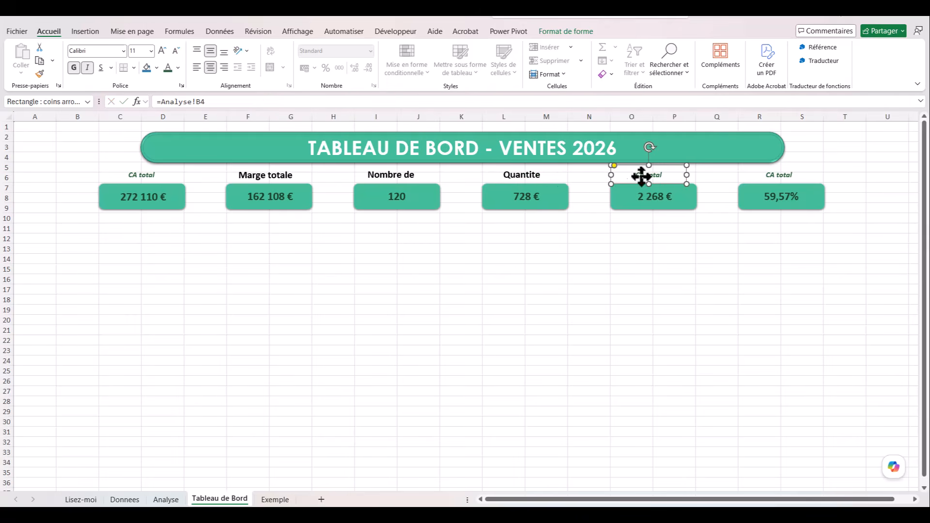
click(270, 103)
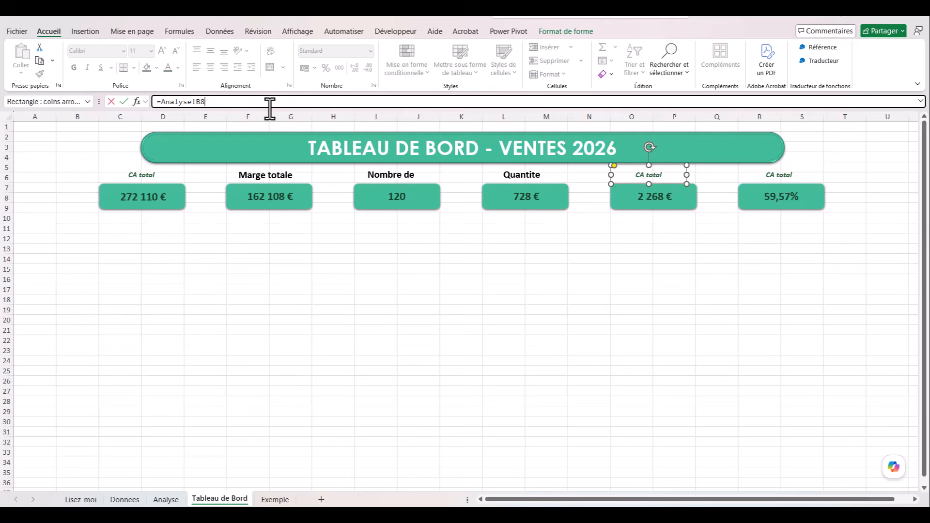
text(8)
key(Return)
Step: Link the sixth label to Analyse!B9
click(777, 175)
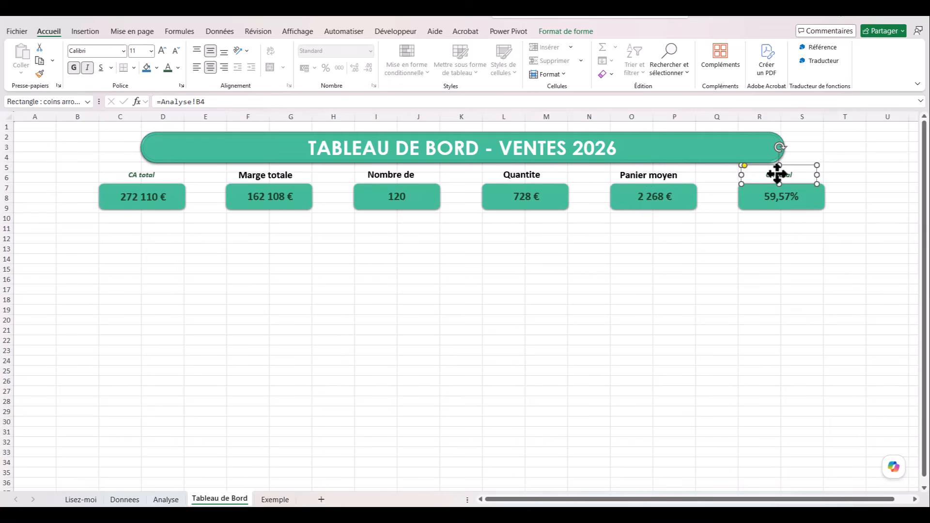
click(266, 104)
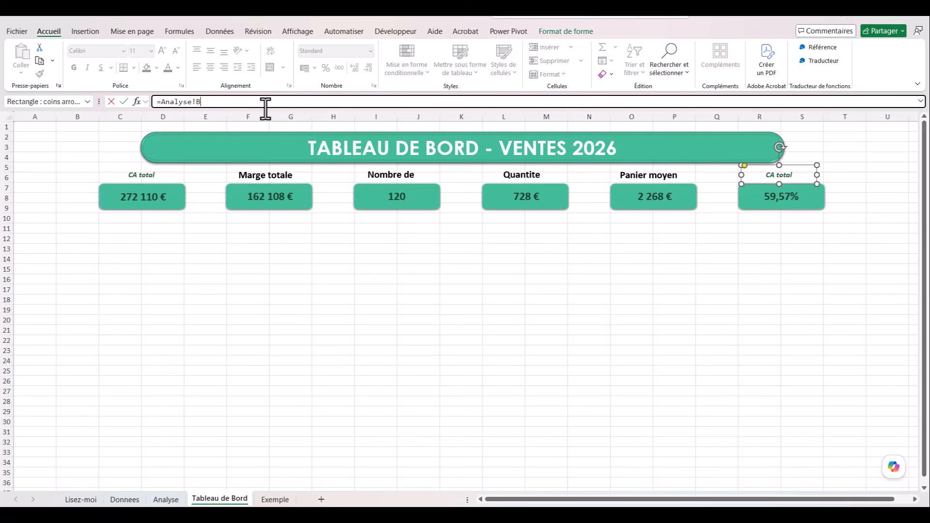
text(9)
key(Return)
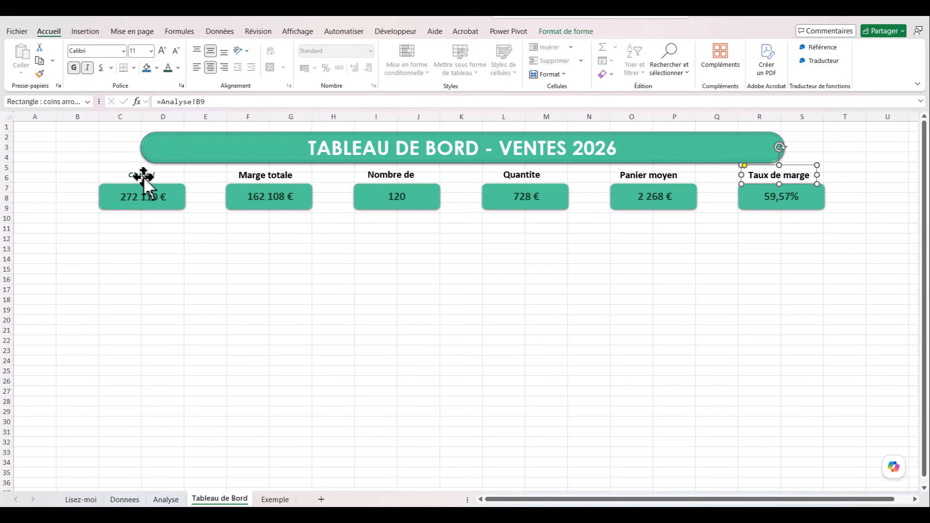
Step: Copy the CA total label's formatting onto the other five KPI labels
click(138, 173)
double_click(41, 74)
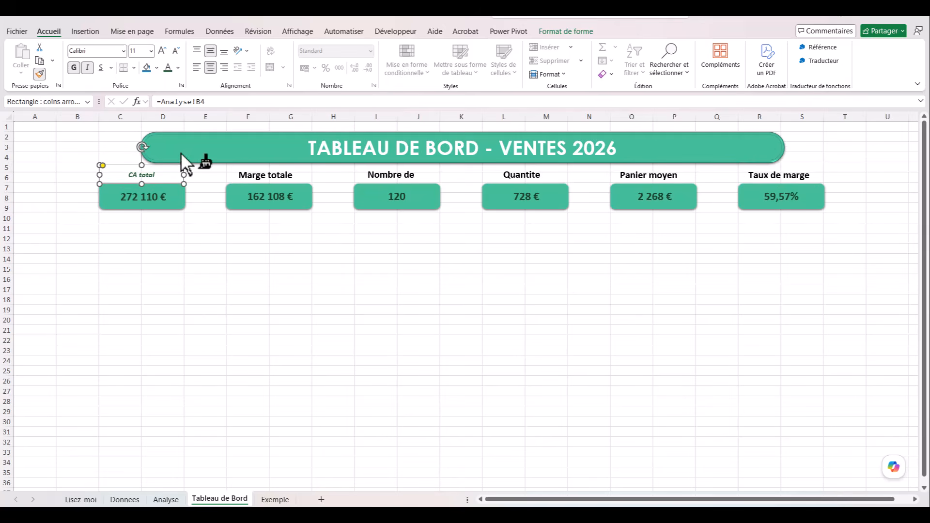
click(276, 173)
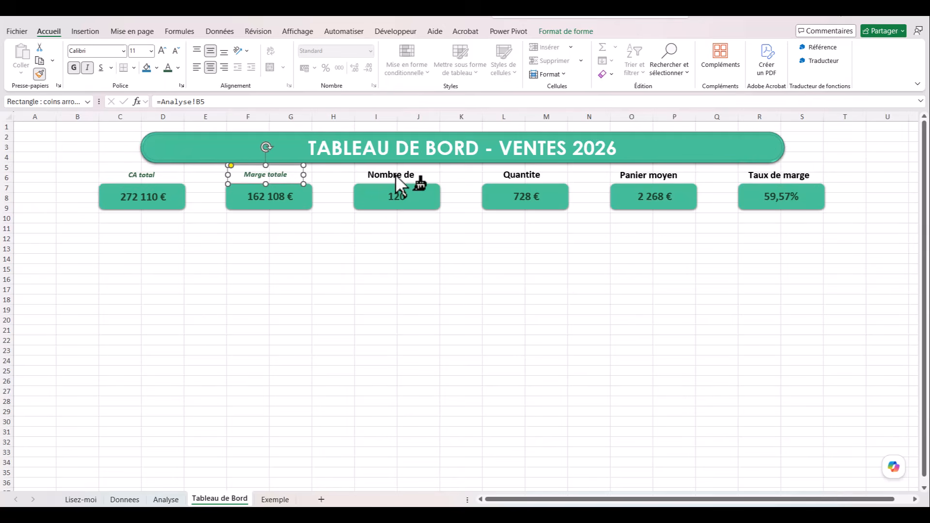
click(392, 175)
click(538, 175)
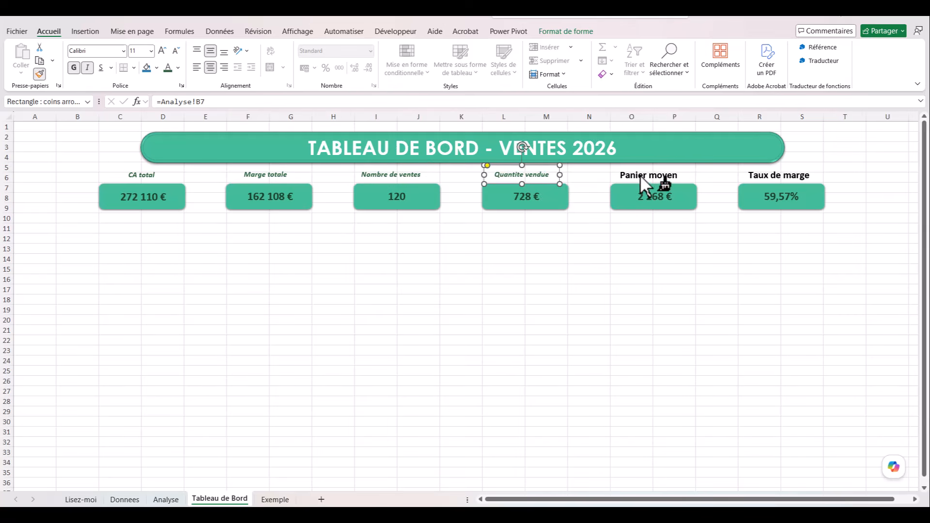
click(642, 176)
click(766, 176)
click(40, 73)
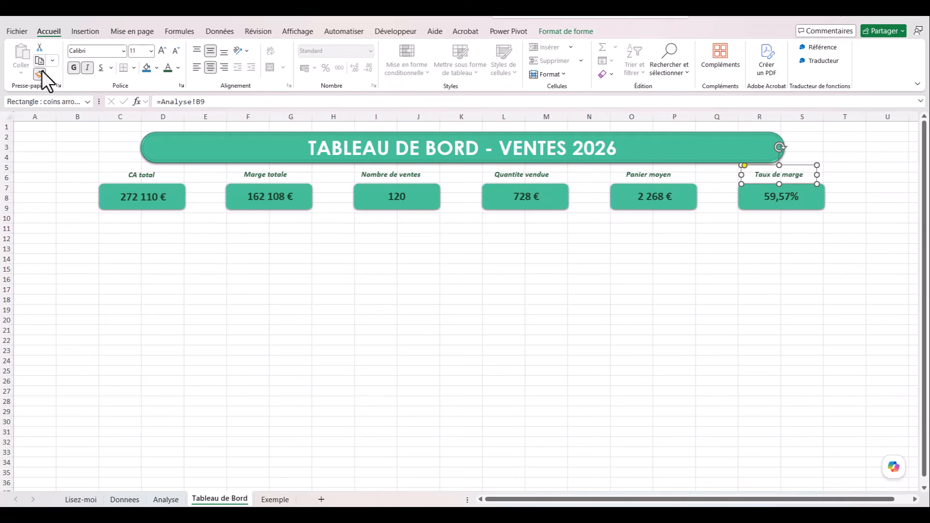
click(230, 257)
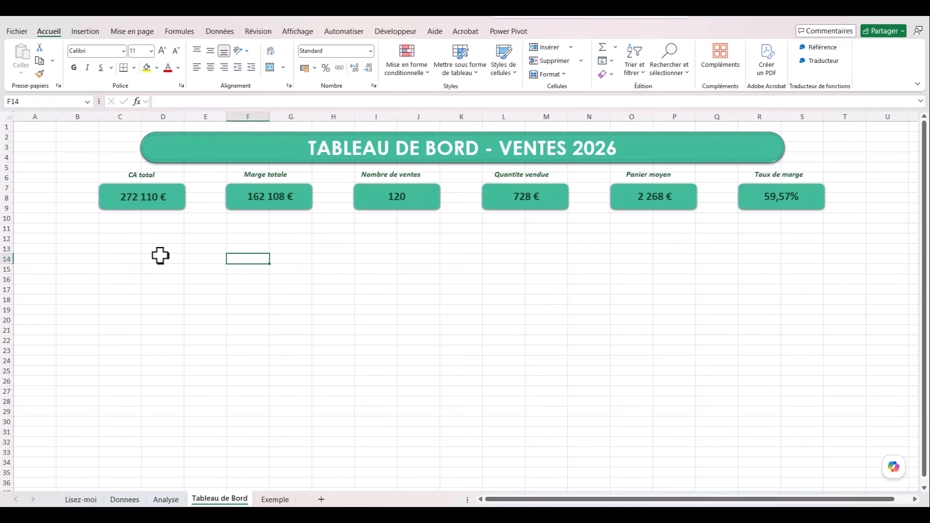
Step: Insert a line-with-markers pivot chart from the CA par mois pivot table on the Analyse sheet
click(166, 499)
click(99, 345)
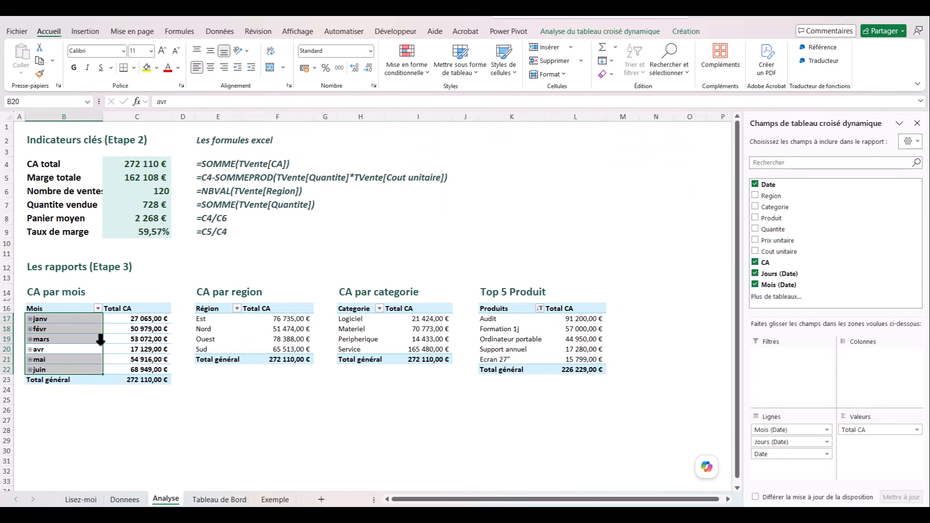
click(105, 339)
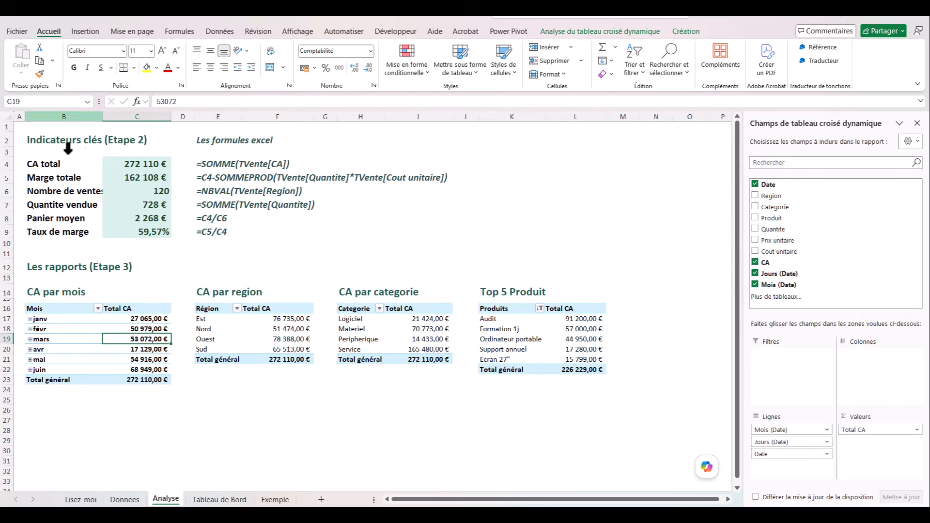
click(83, 31)
click(480, 48)
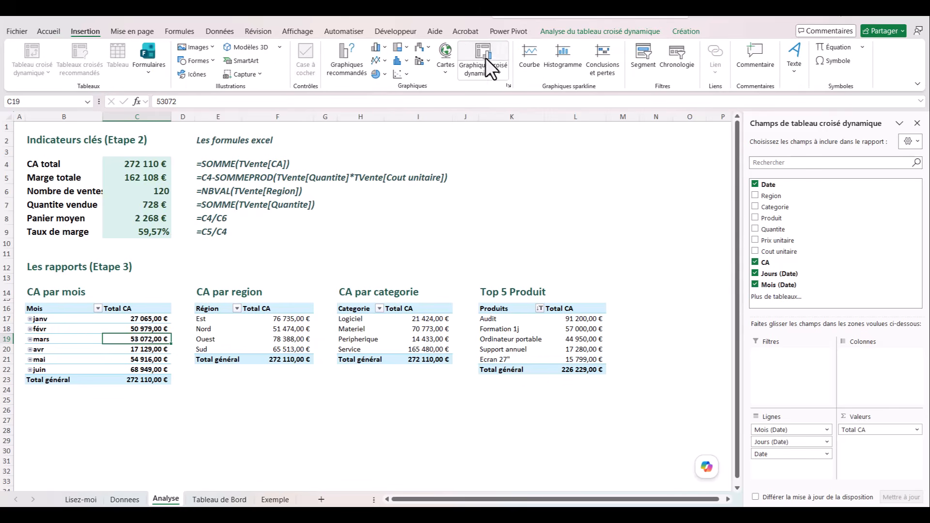
click(315, 180)
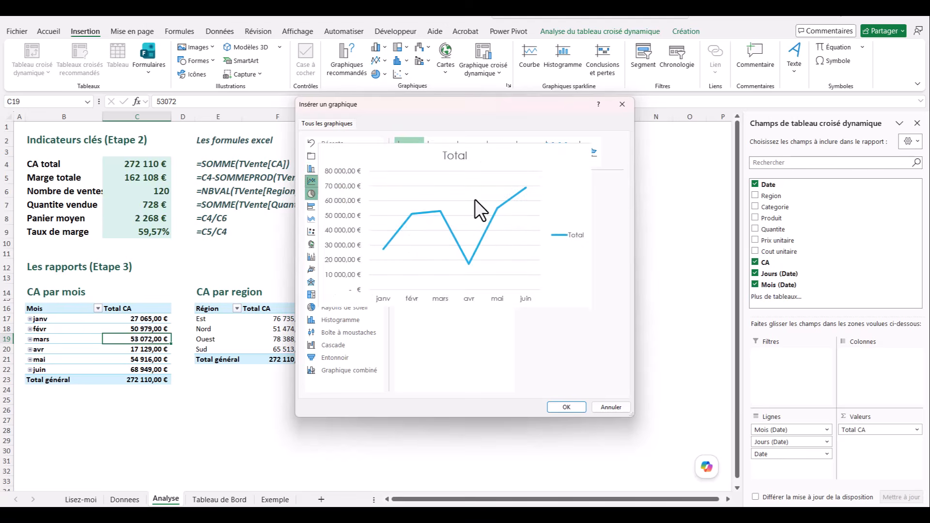
click(495, 154)
click(559, 408)
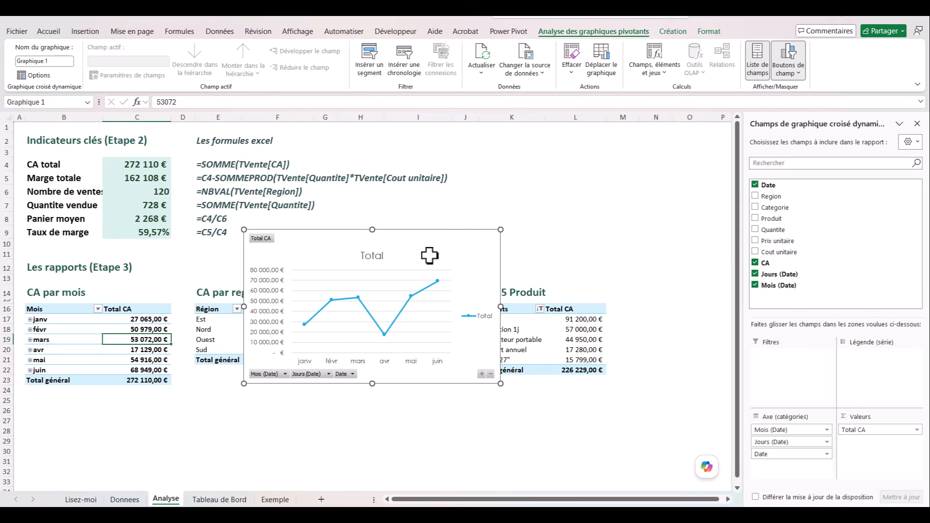
Step: Move the monthly CA chart from the Analyse sheet to the Tableau de Bord sheet
key(Delete)
click(219, 500)
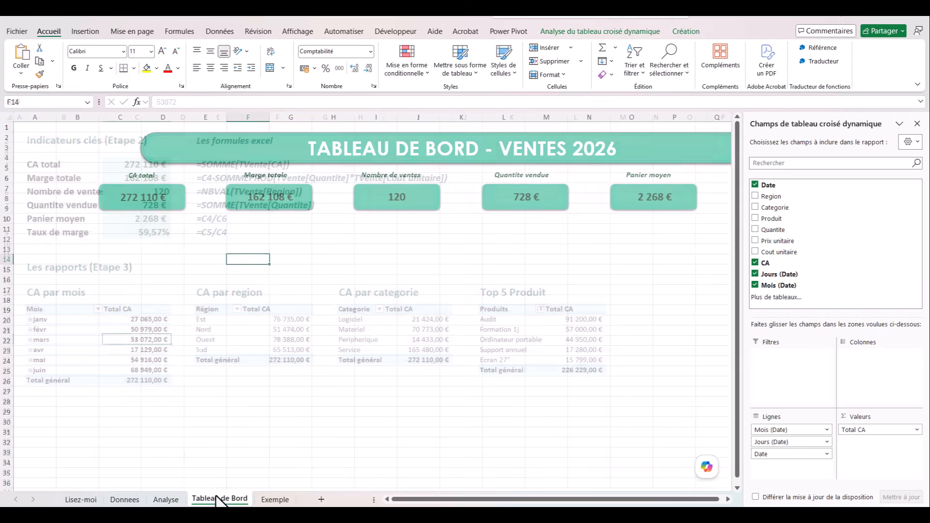
drag(85, 243, 83, 249)
key(ctrl+v)
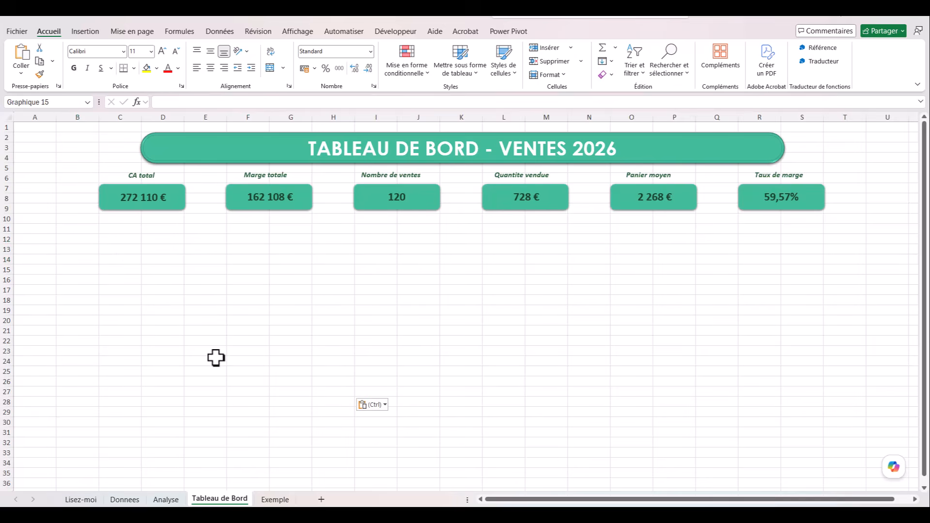
Step: Position the chart below the KPI shapes and enlarge it to cover about D11 to J26
drag(252, 240, 336, 229)
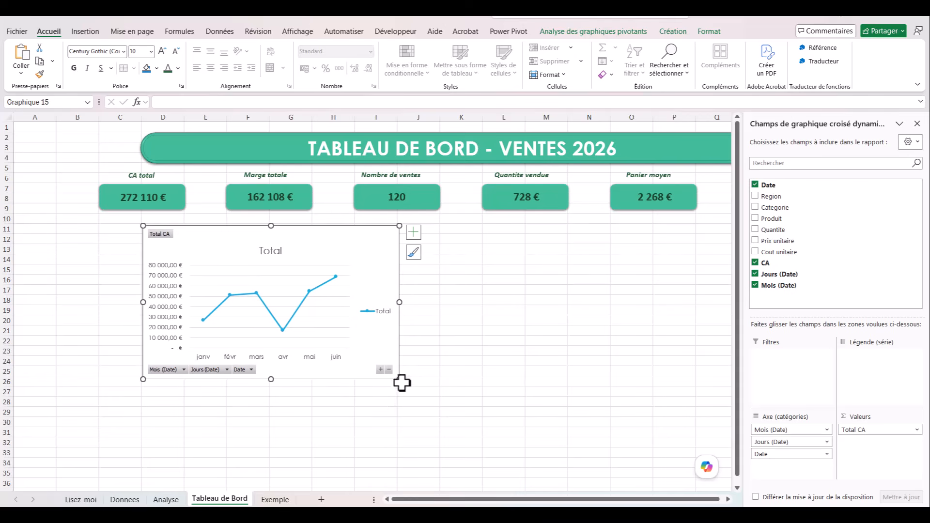
drag(400, 378, 402, 386)
drag(405, 305, 444, 307)
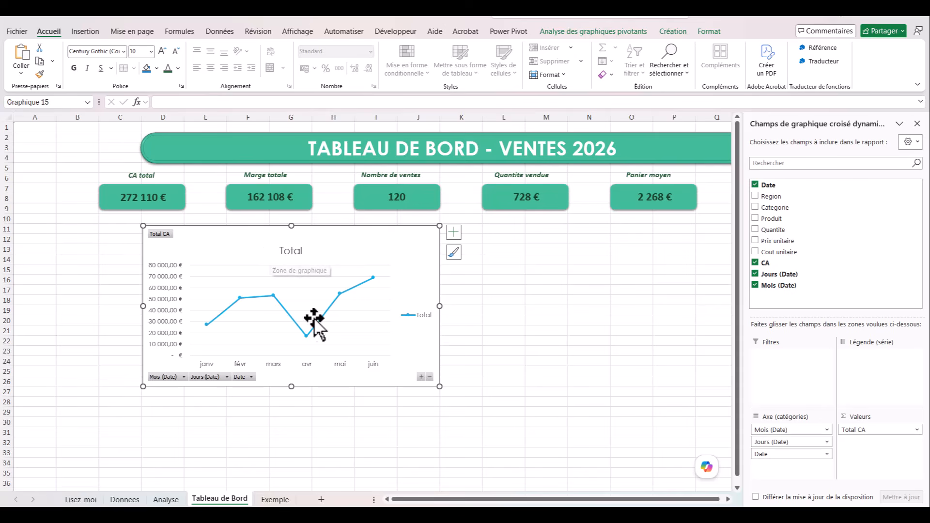
Step: Remove the chart's legend and gridlines and add data labels to the line
click(457, 233)
click(482, 321)
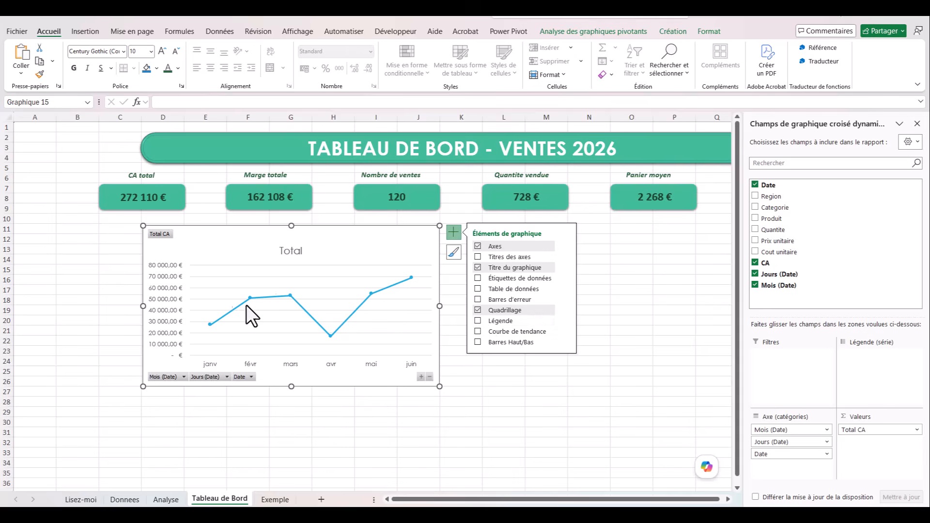
click(476, 310)
click(478, 278)
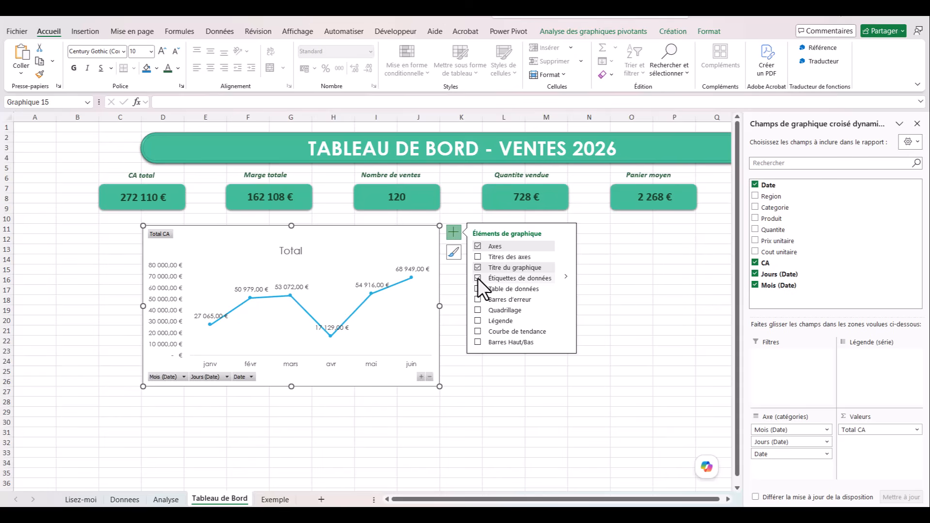
Step: Hide the chart's primary vertical axis and all of its field buttons
mouse_move(563, 248)
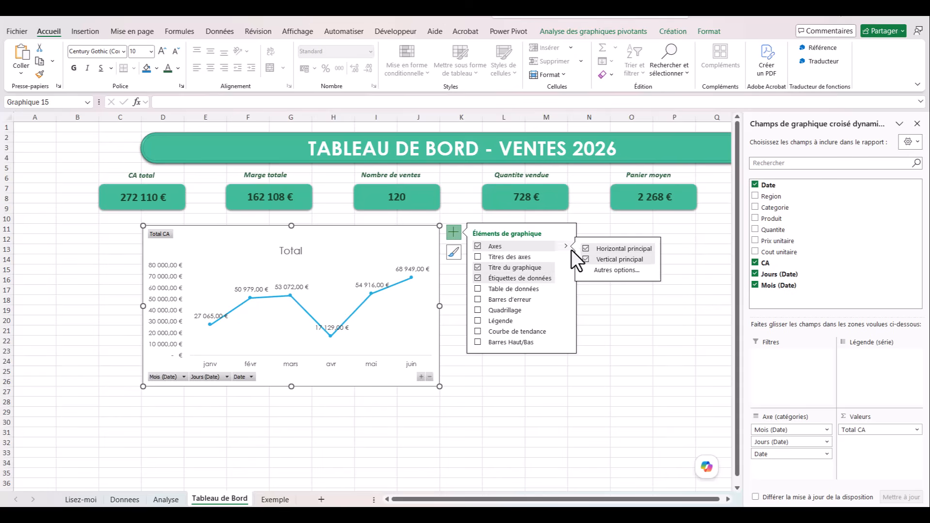
click(612, 262)
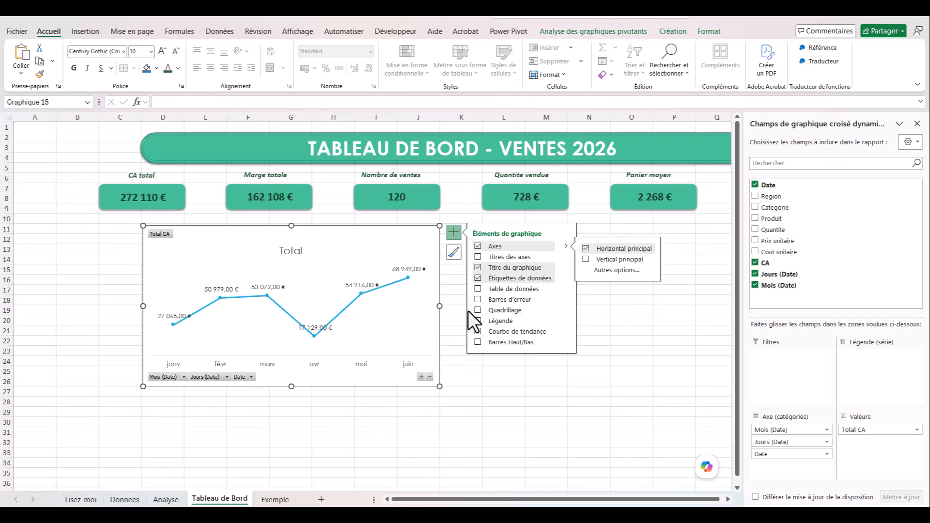
right_click(241, 378)
click(290, 347)
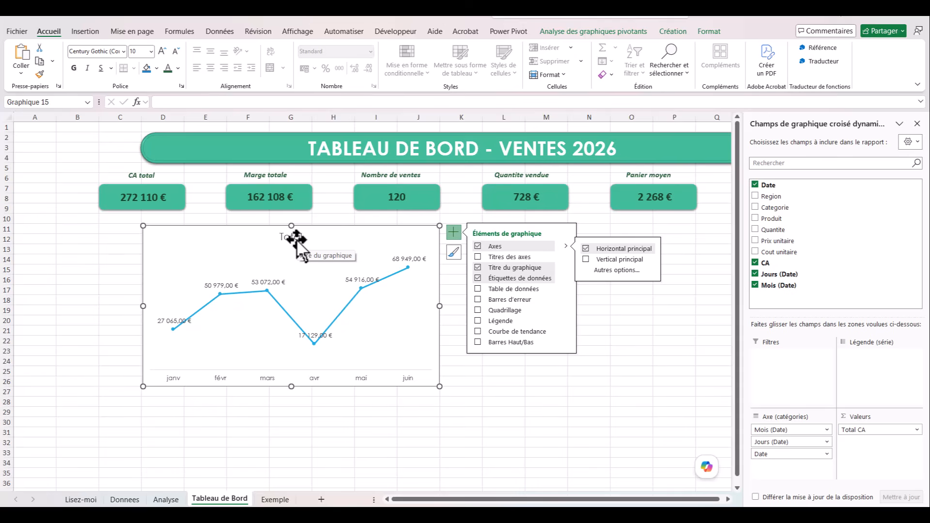
Step: Set the chart's horizontal axis number category to Monétaire and open its decimals setting for editing
click(270, 282)
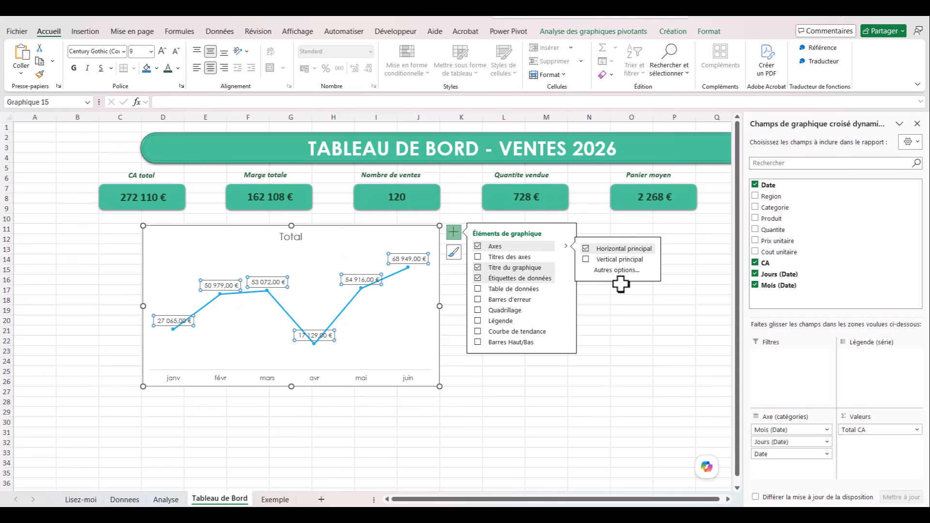
click(612, 273)
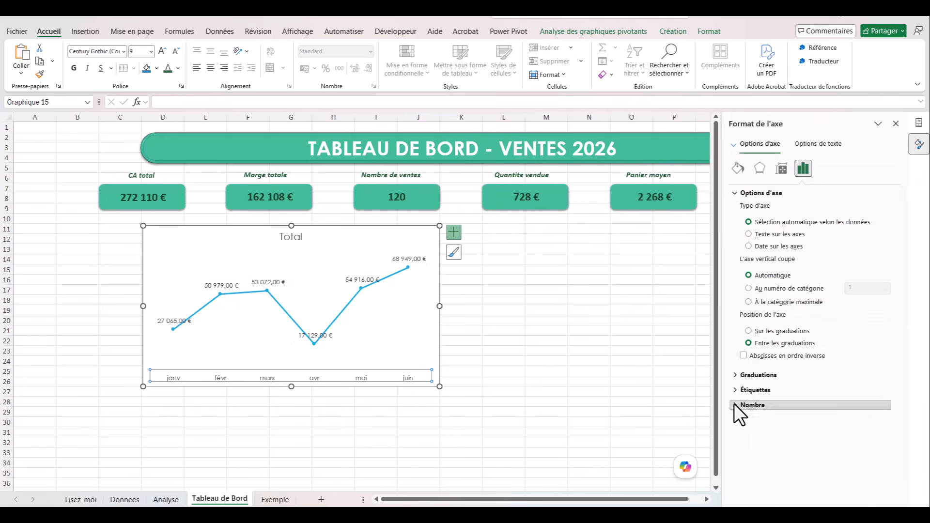
click(739, 404)
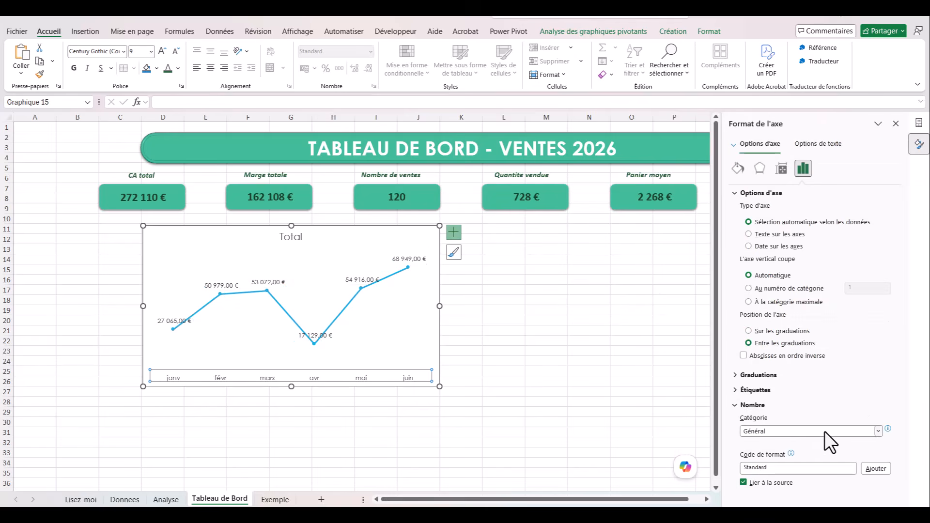
click(878, 431)
click(764, 302)
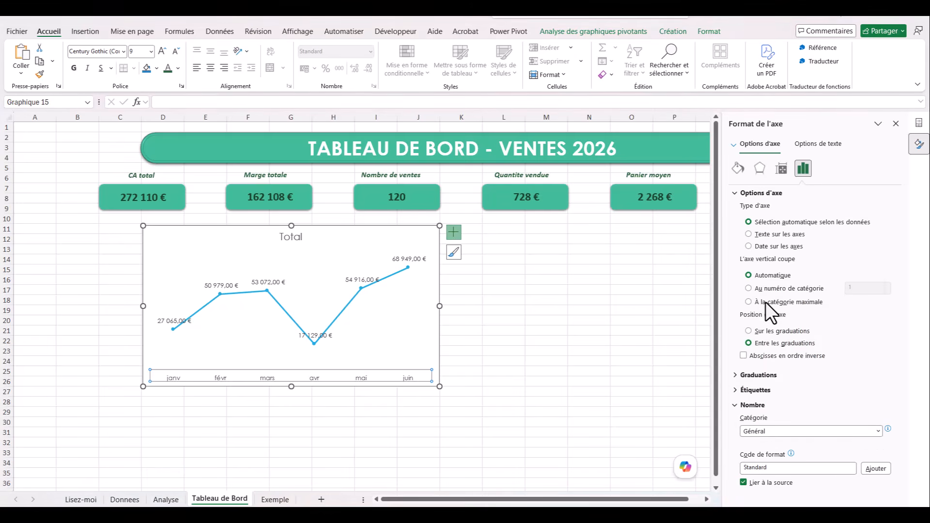
click(797, 437)
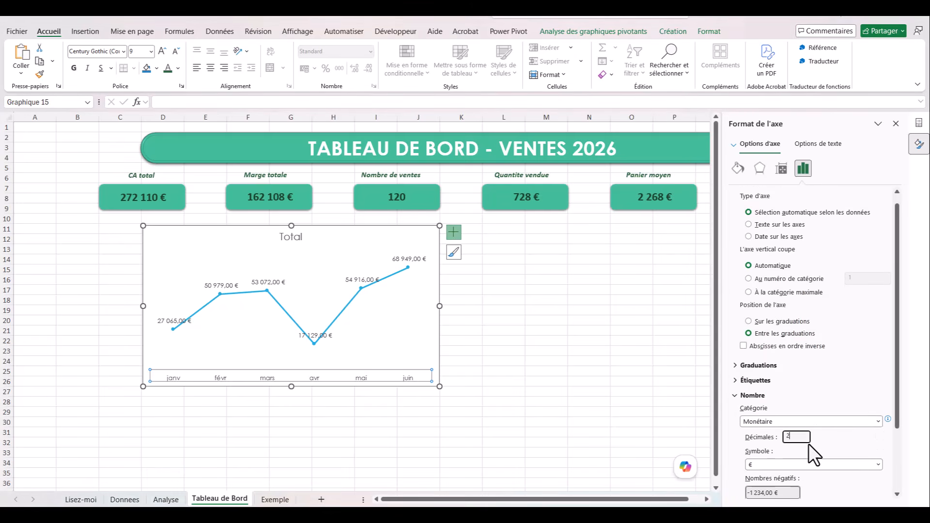
Step: Show the line chart's data labels as currency with 0 decimals, in bold dark green text
key(BackSpace)
drag(898, 340, 903, 382)
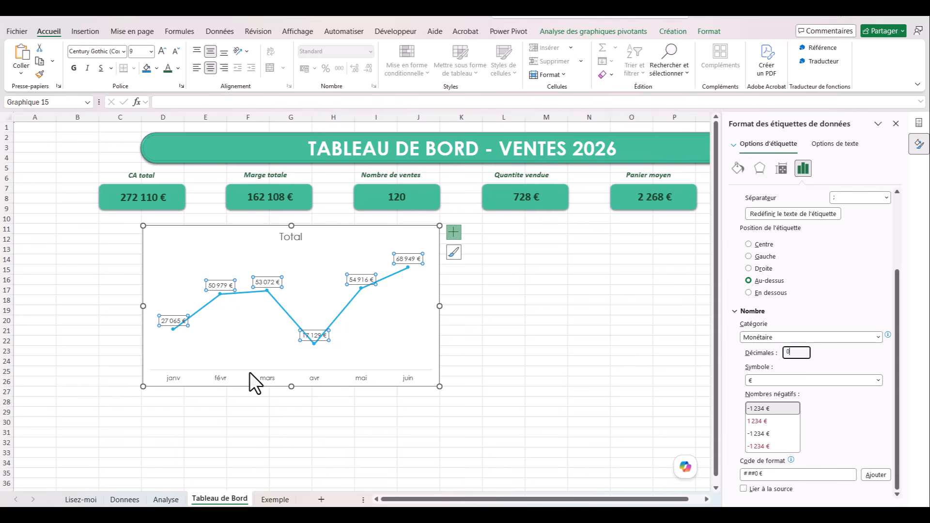
click(163, 65)
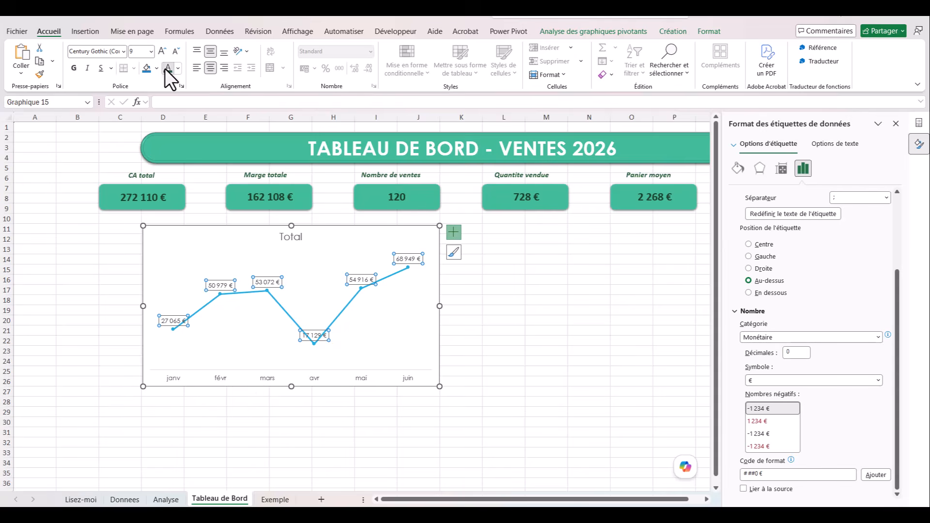
click(76, 66)
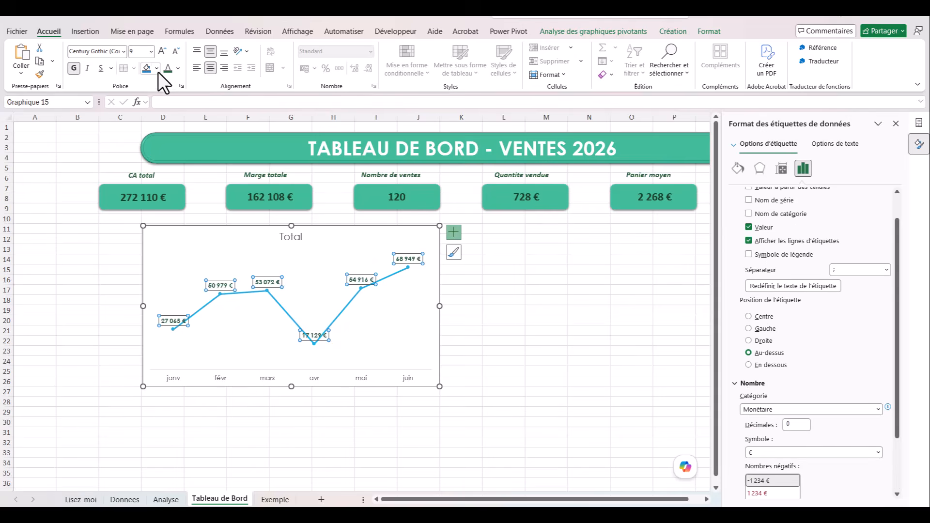
Step: Recolour the chart's data series line with a solid dark green theme colour
click(288, 308)
click(281, 307)
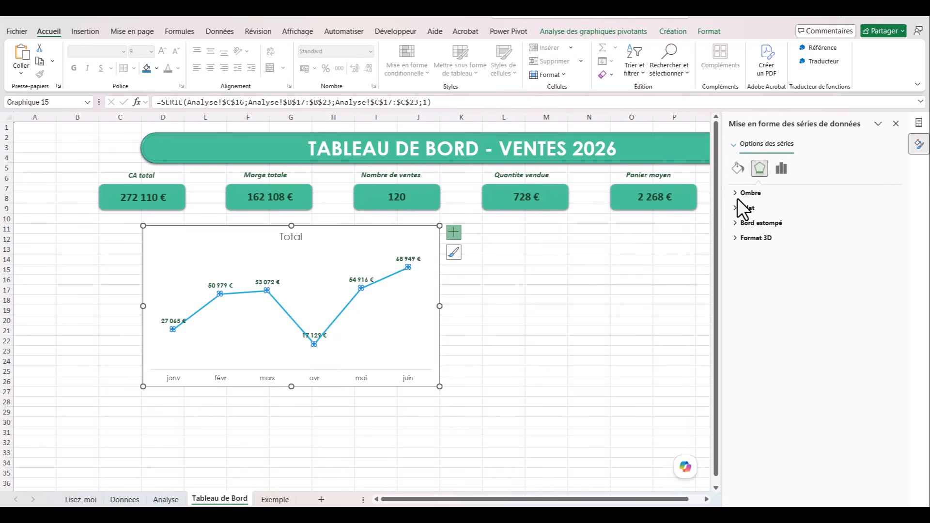
click(736, 165)
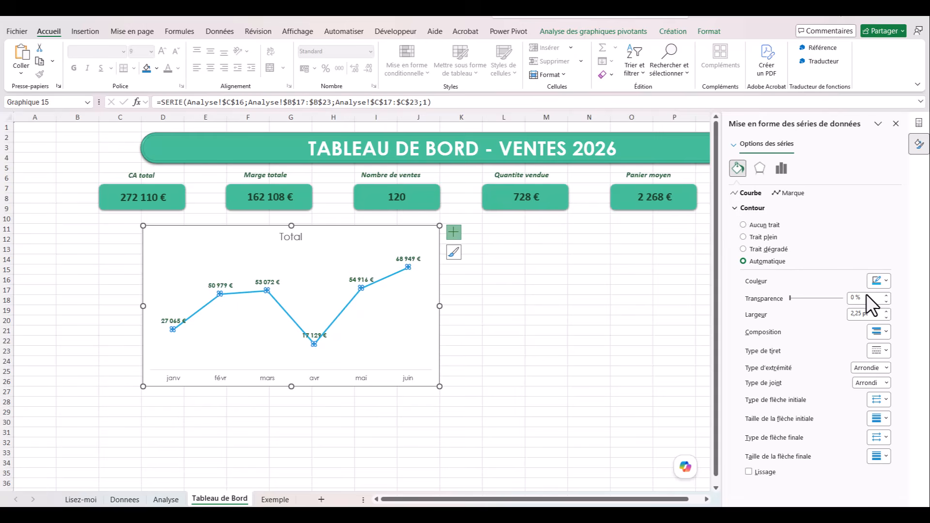
click(888, 283)
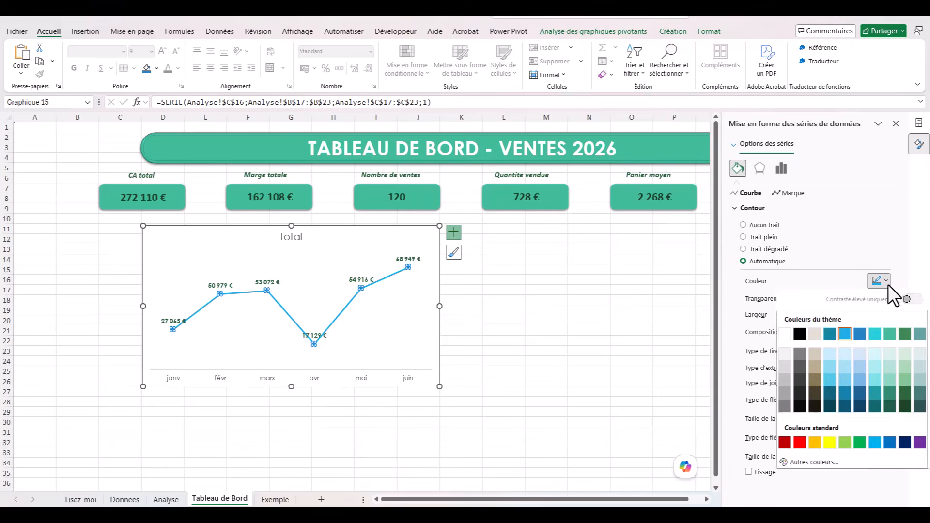
click(904, 409)
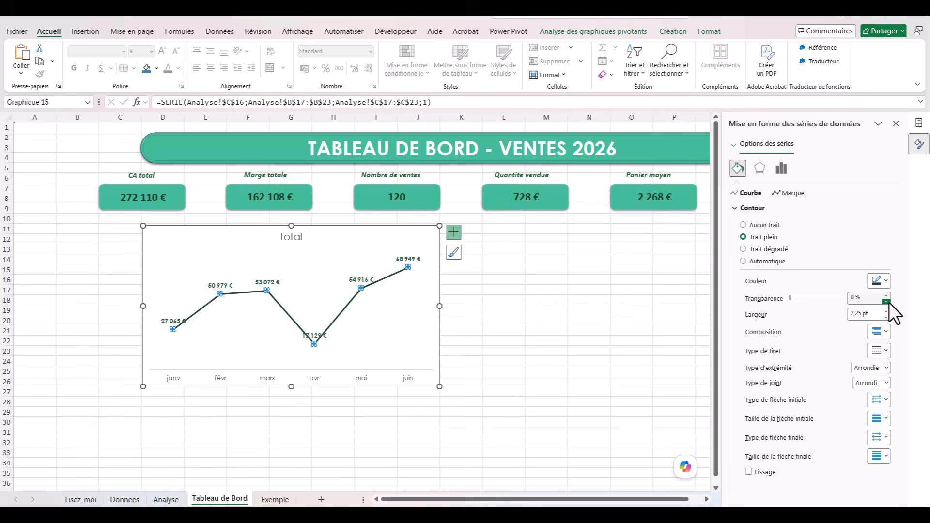
Step: Give the series built-in circle markers with size 8
click(790, 194)
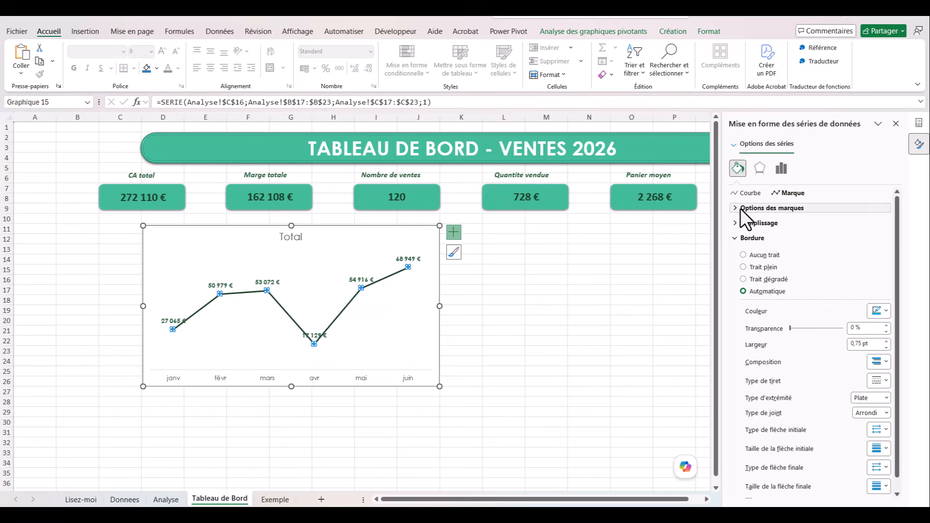
click(737, 207)
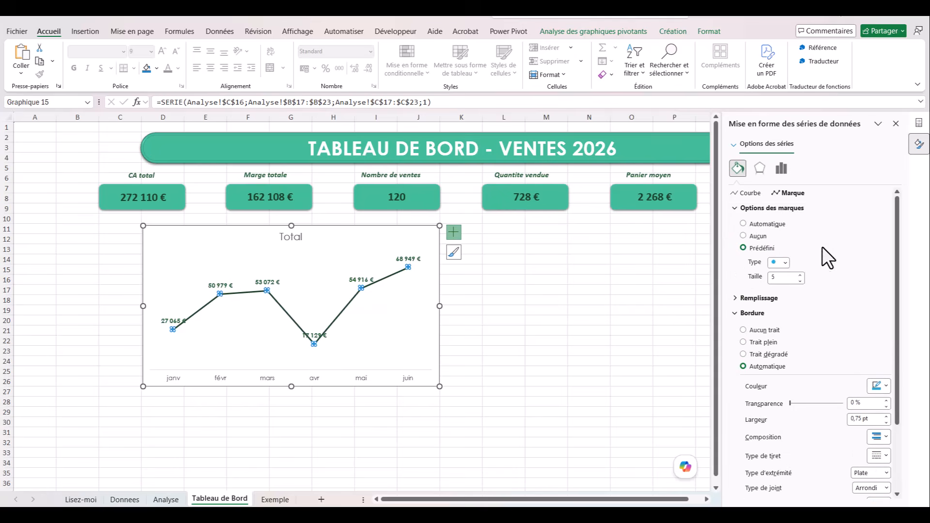
click(786, 262)
click(772, 367)
click(800, 276)
click(801, 275)
click(800, 275)
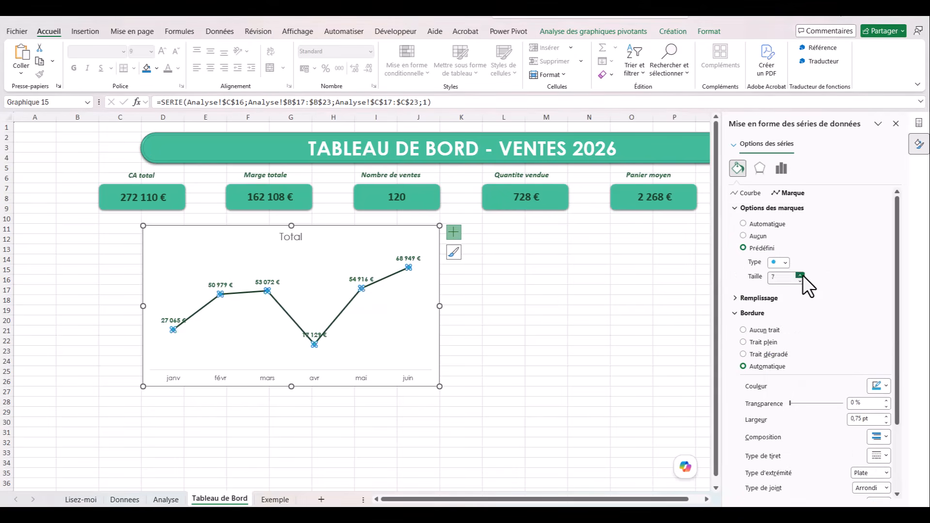
Step: Set both the border and the solid fill of the series markers to the green theme colour
click(881, 386)
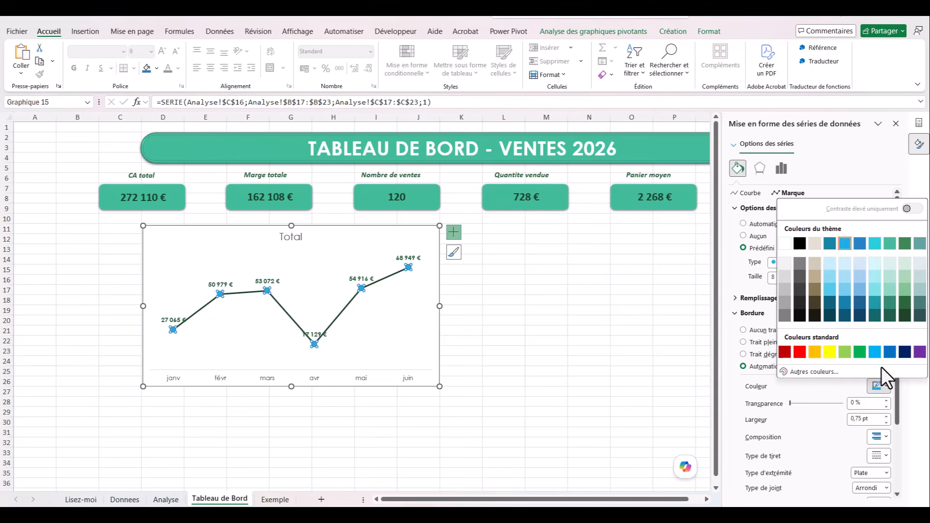
click(903, 246)
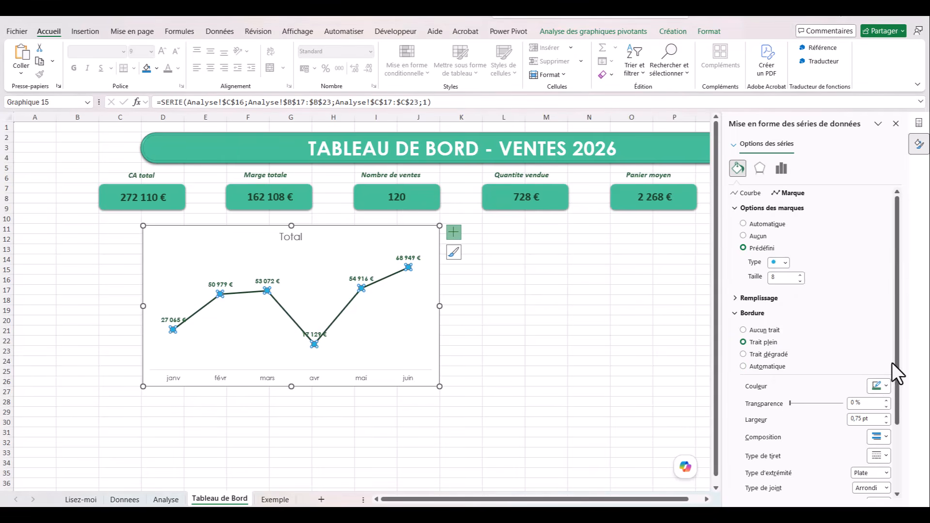
click(737, 299)
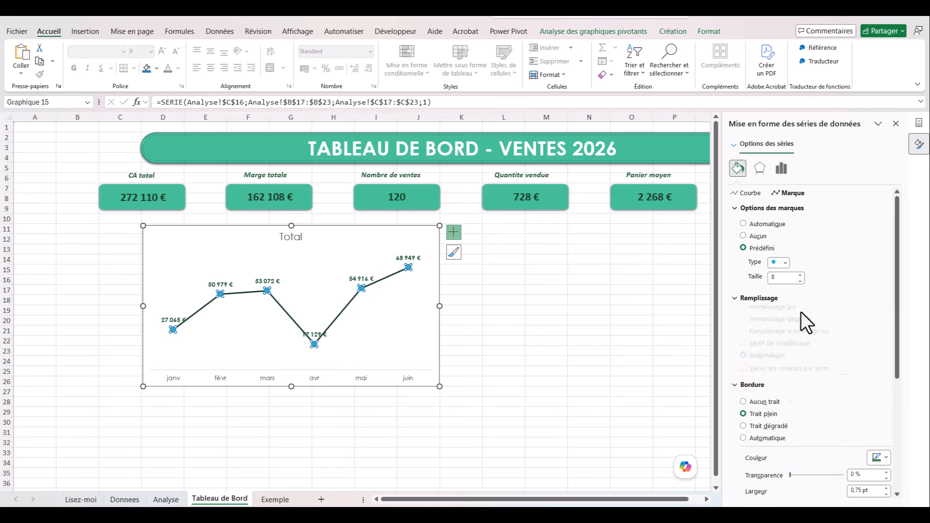
click(746, 328)
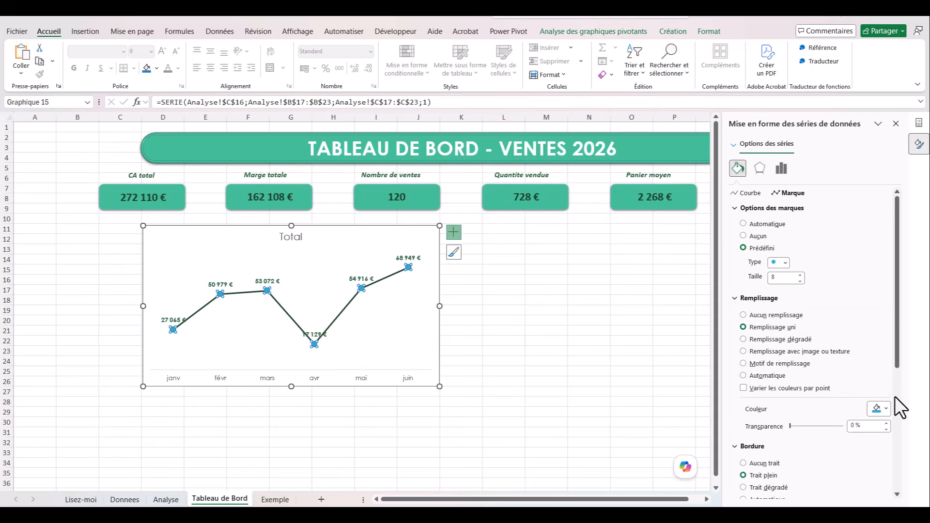
click(885, 406)
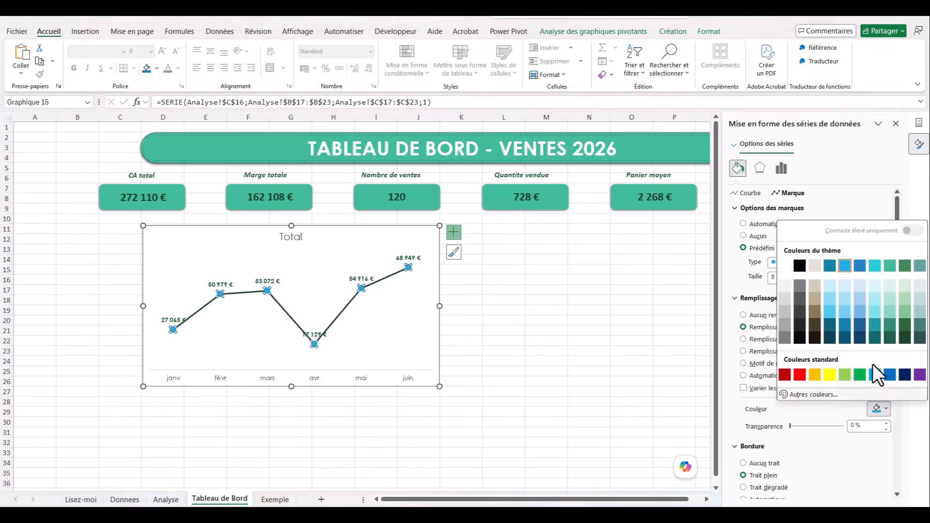
click(899, 264)
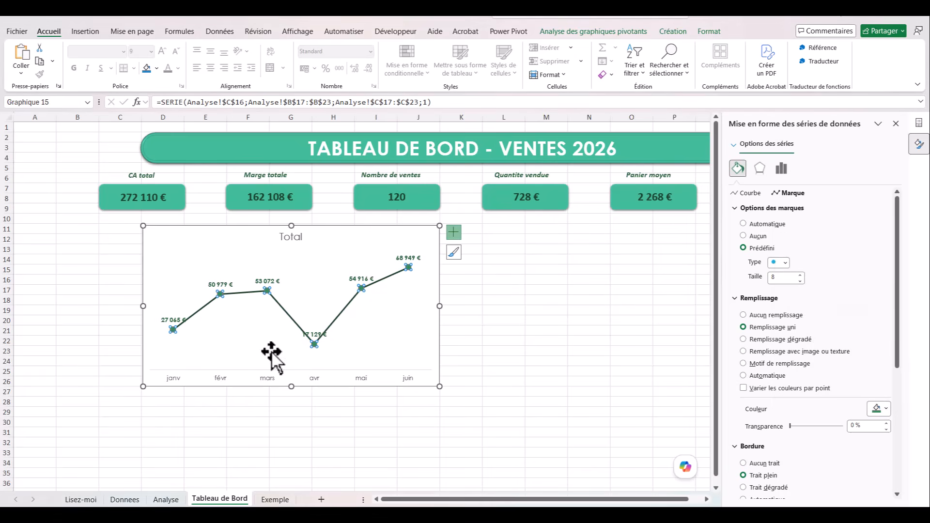
Step: Make the month labels on the horizontal axis bold, dark green and one font size larger
click(236, 372)
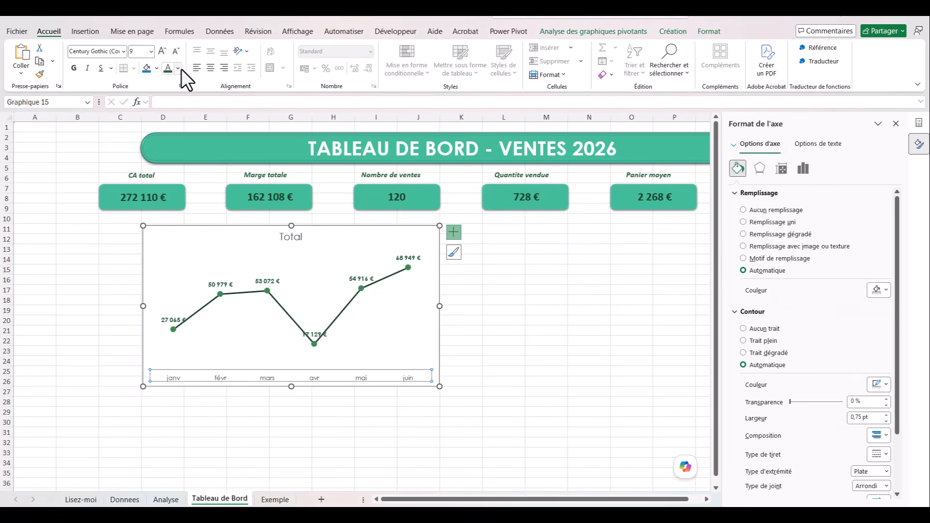
click(74, 67)
click(162, 51)
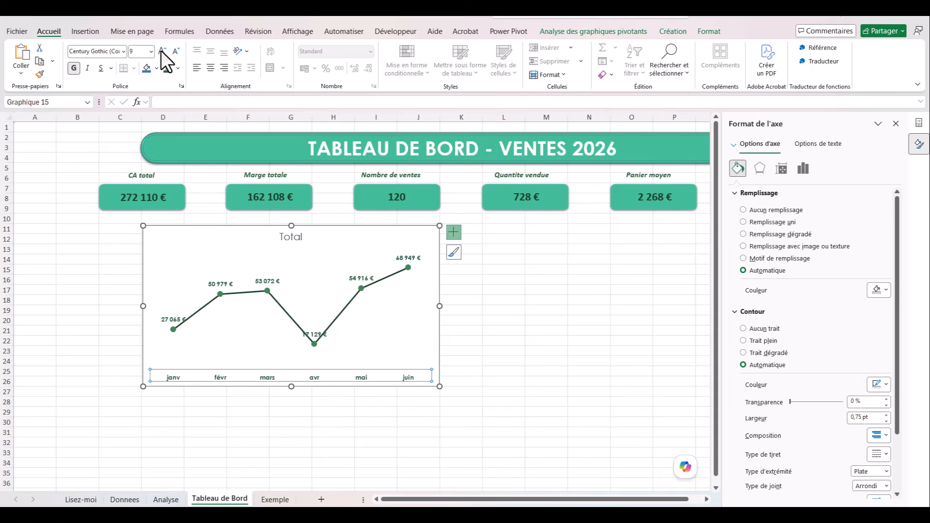
Step: Change the chart title to "CA par Mois" in bold dark green text
click(288, 237)
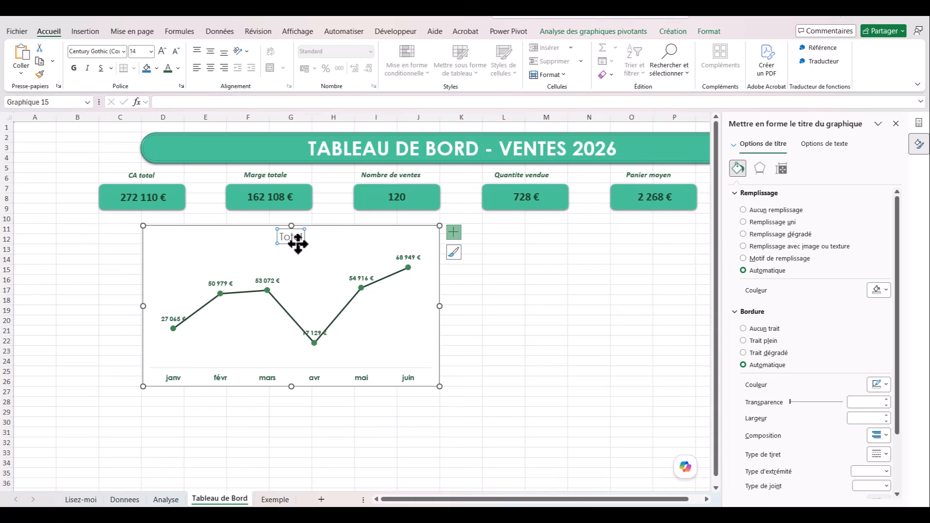
text(CA par Mois)
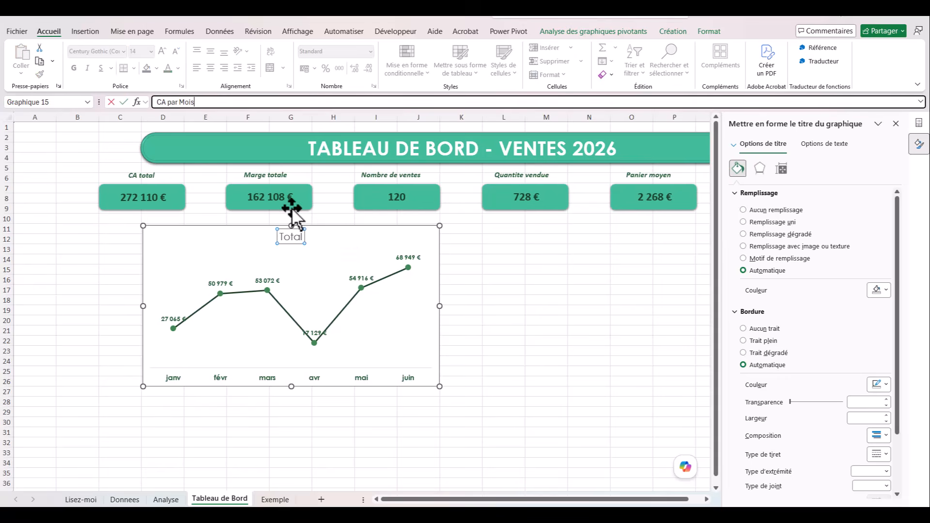
key(Return)
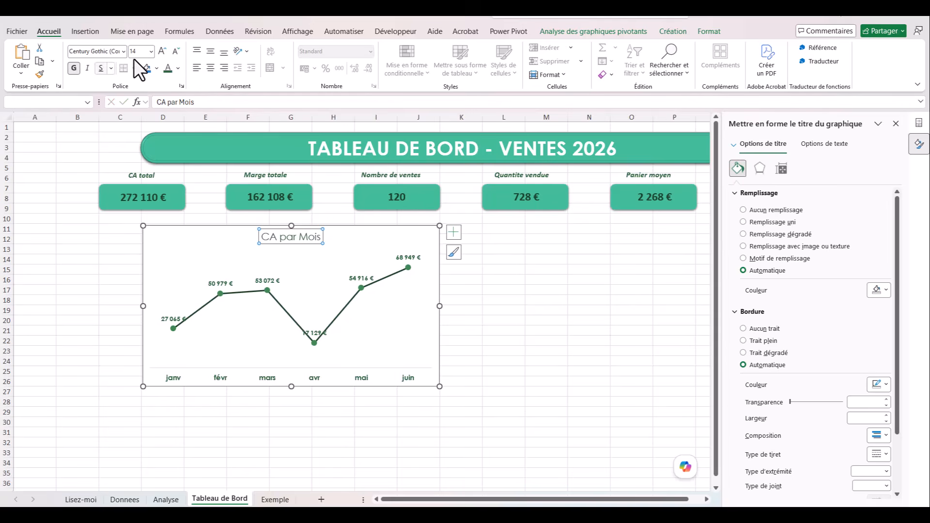
Step: Remove the fill and the outline from the chart area of the CA par Mois chart
click(203, 224)
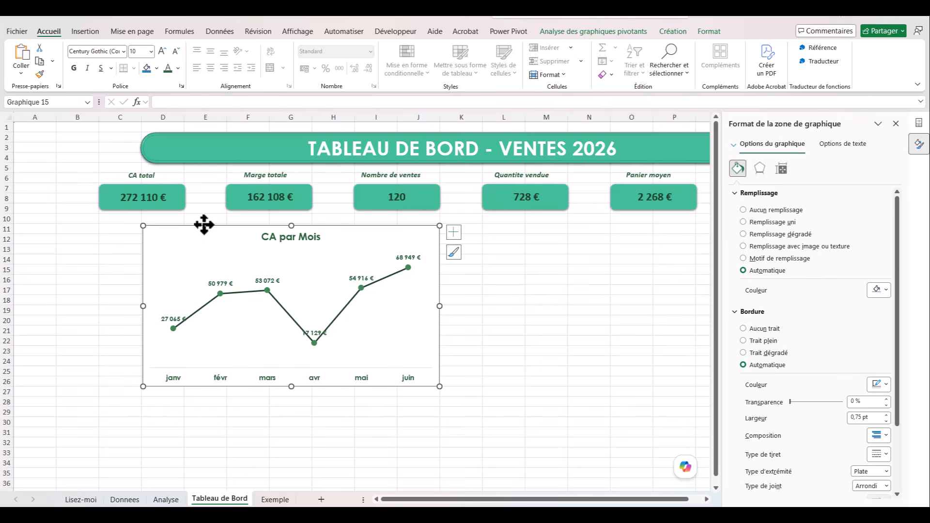
click(707, 31)
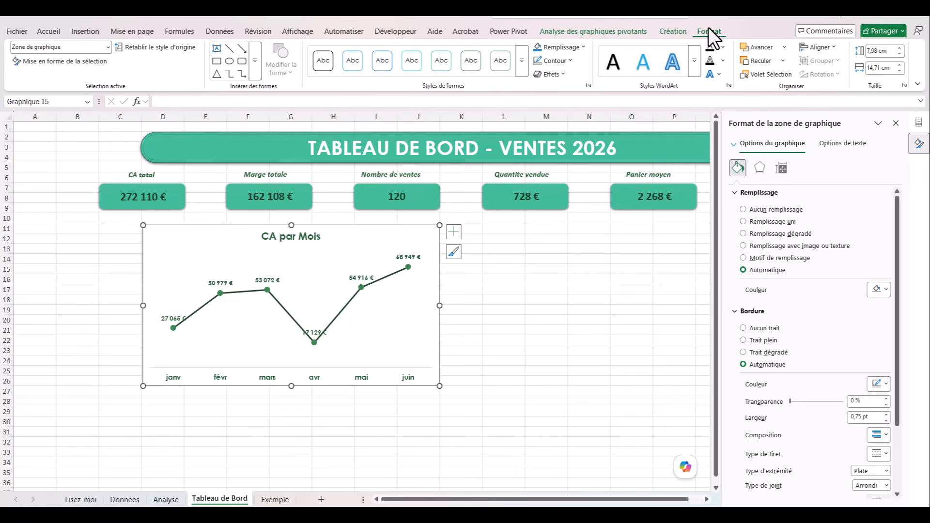
click(584, 47)
click(575, 245)
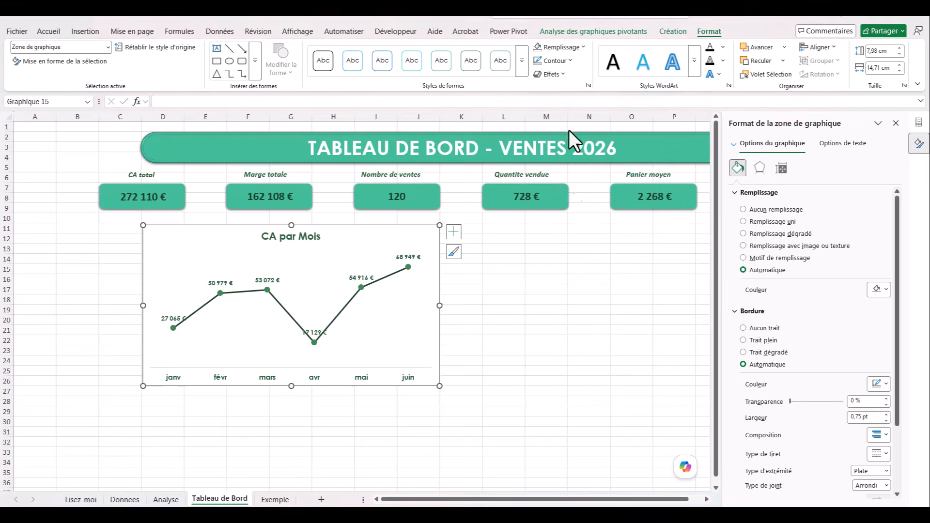
click(568, 62)
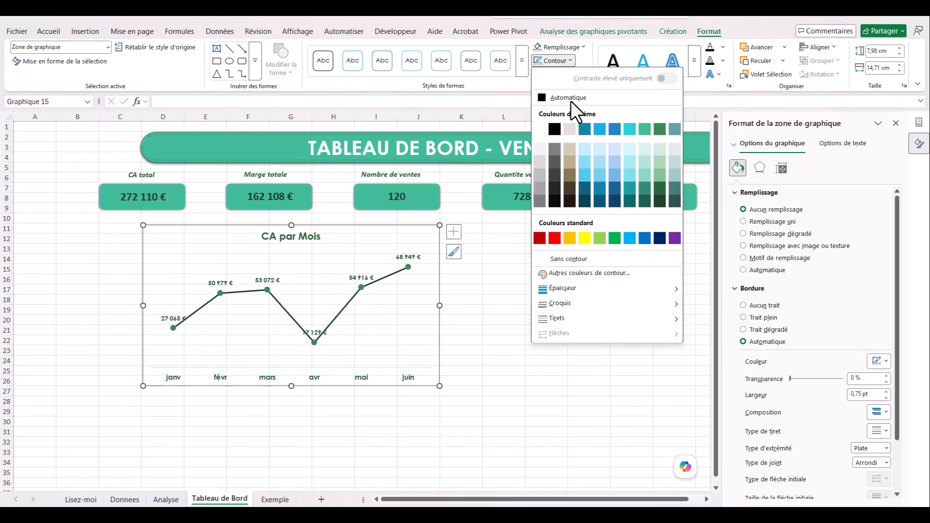
click(564, 259)
click(97, 242)
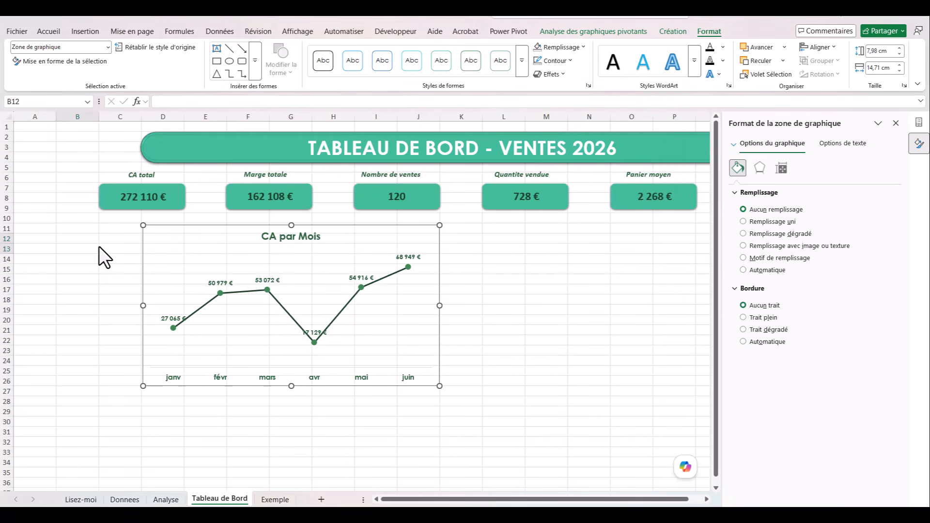
Step: Draw a rounded rectangle about 14.9 by 8.3 cm over the chart, tighten its corners and apply the outline-free green preset style
click(75, 32)
click(214, 60)
click(247, 88)
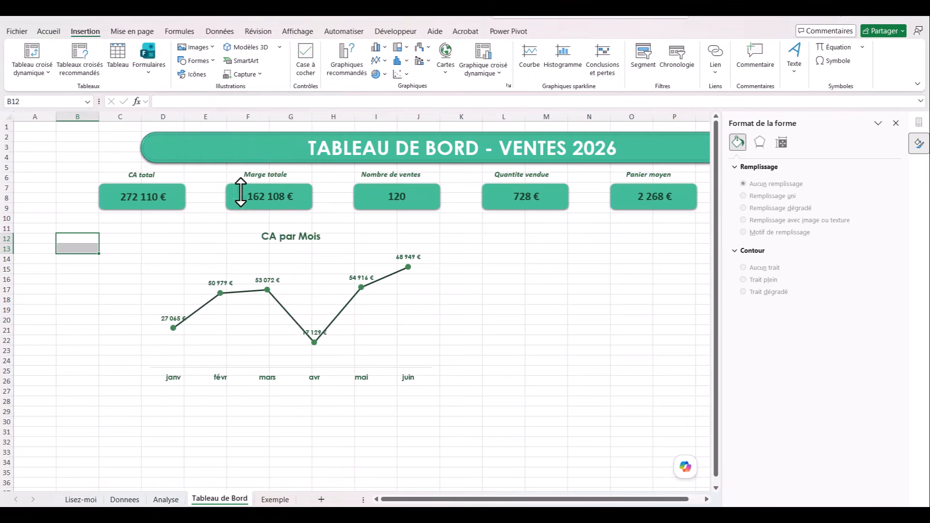
mouse_move(138, 224)
mouse_down()
mouse_move(171, 258)
mouse_move(441, 392)
mouse_up()
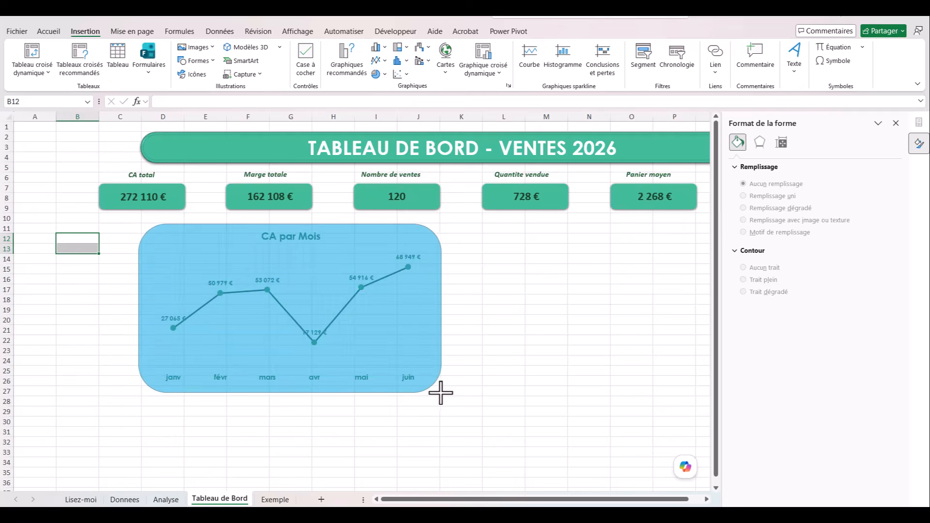
click(171, 232)
drag(165, 225, 155, 224)
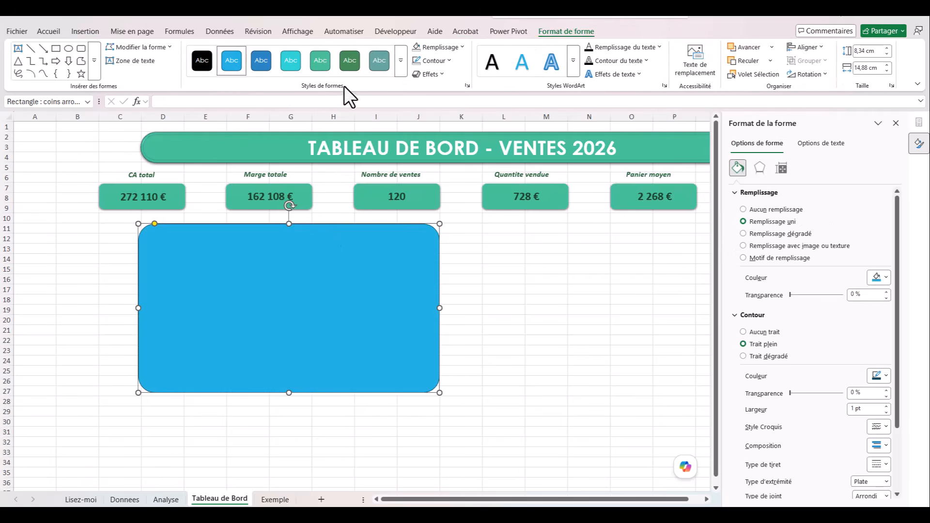
click(401, 61)
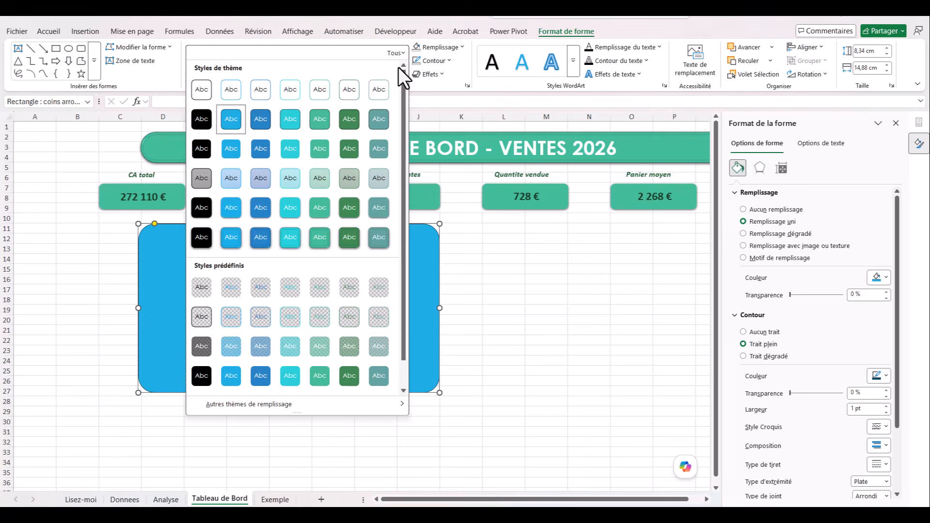
click(319, 375)
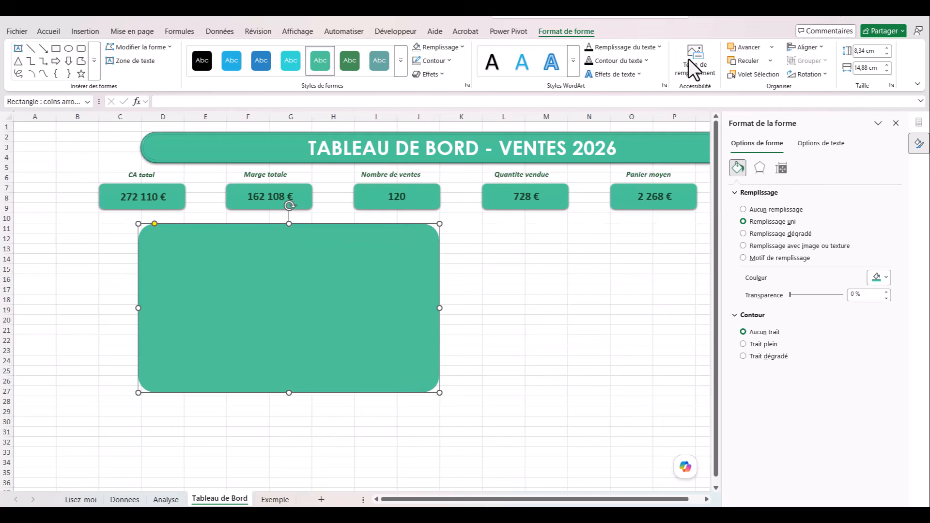
Step: Send the rounded rectangle to the back, behind the chart, and change its fill to a light green theme tint
click(770, 60)
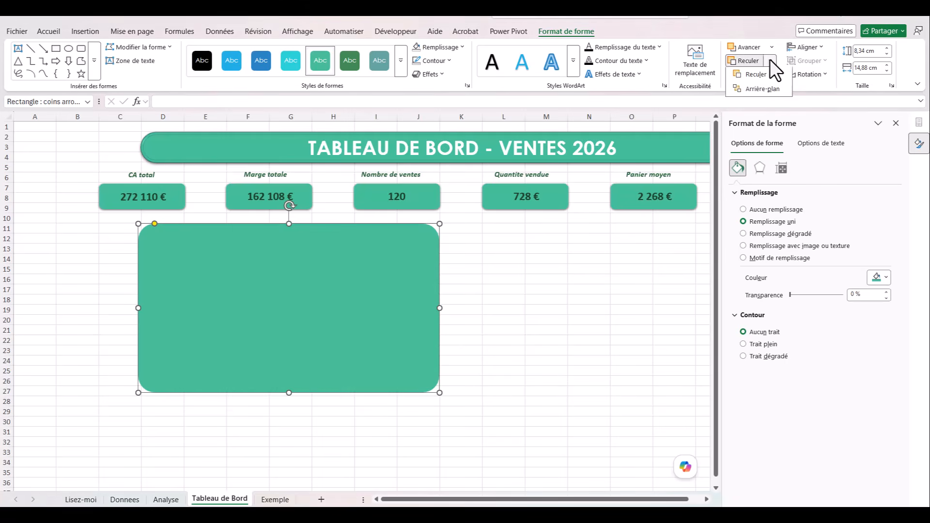
click(753, 89)
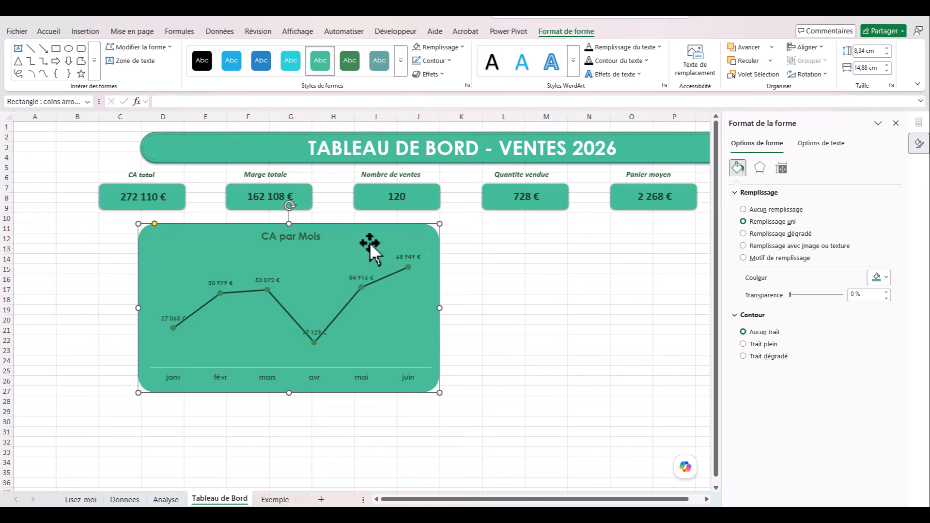
click(464, 45)
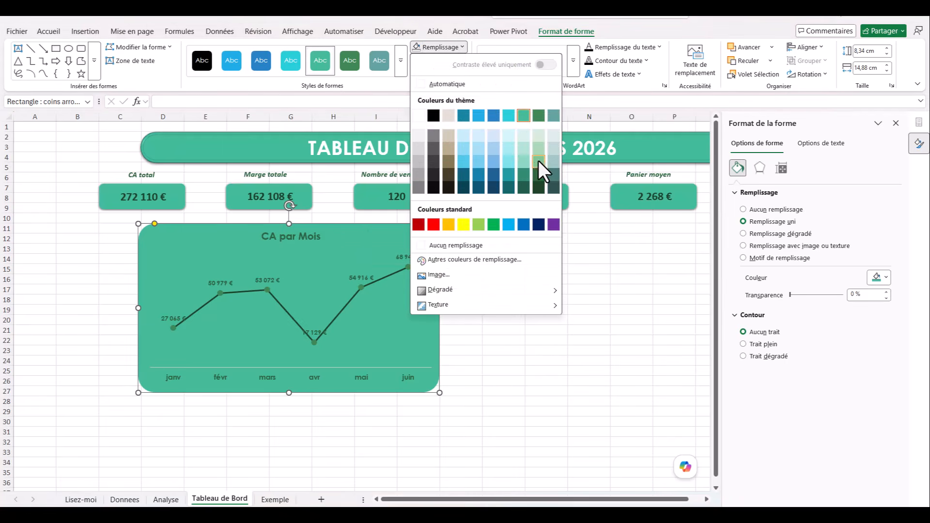
click(536, 150)
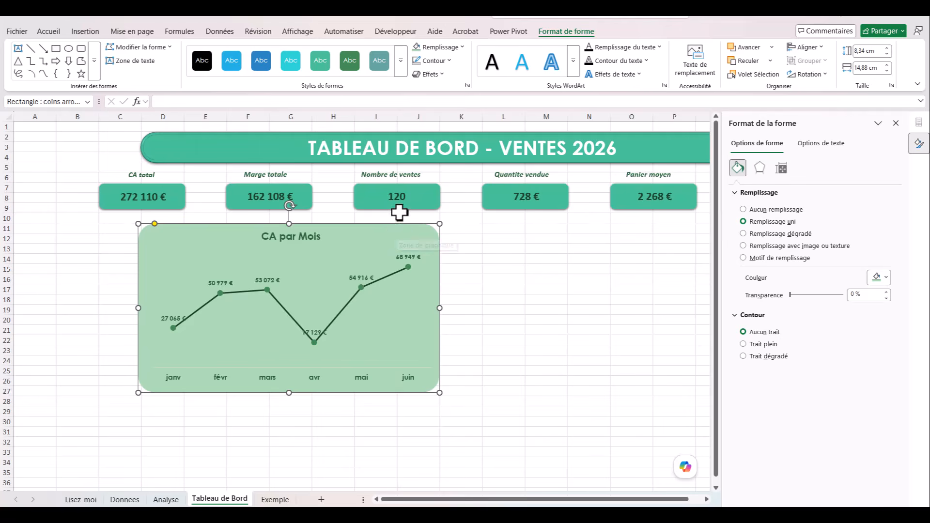
Step: Copy the CA par Mois chart with its background to columns L–R, and delete the copied chart, keeping only its rounded rectangle
drag(399, 226, 656, 258)
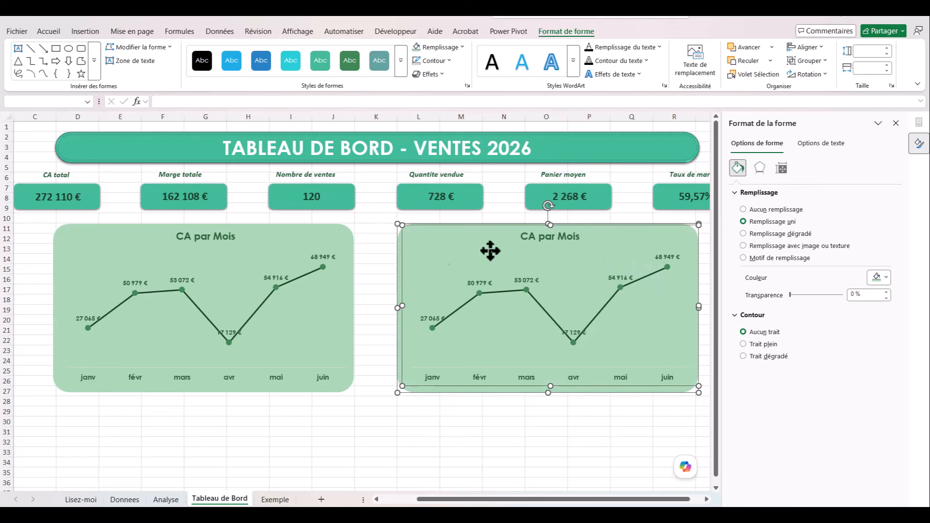
click(363, 434)
click(442, 378)
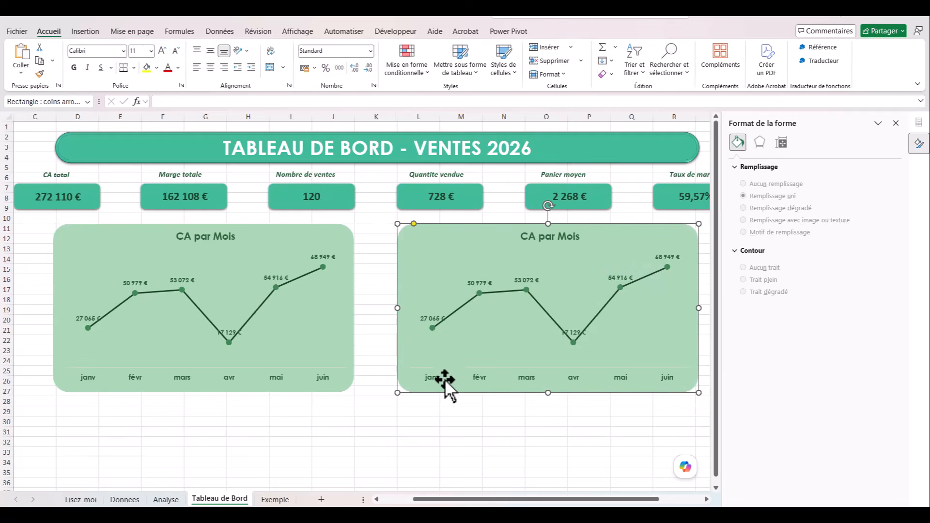
click(467, 252)
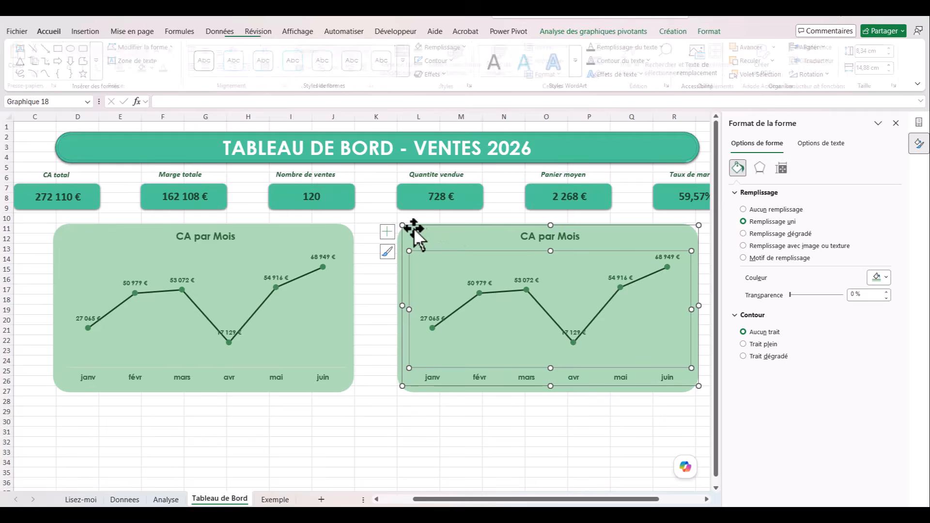
click(404, 243)
click(444, 250)
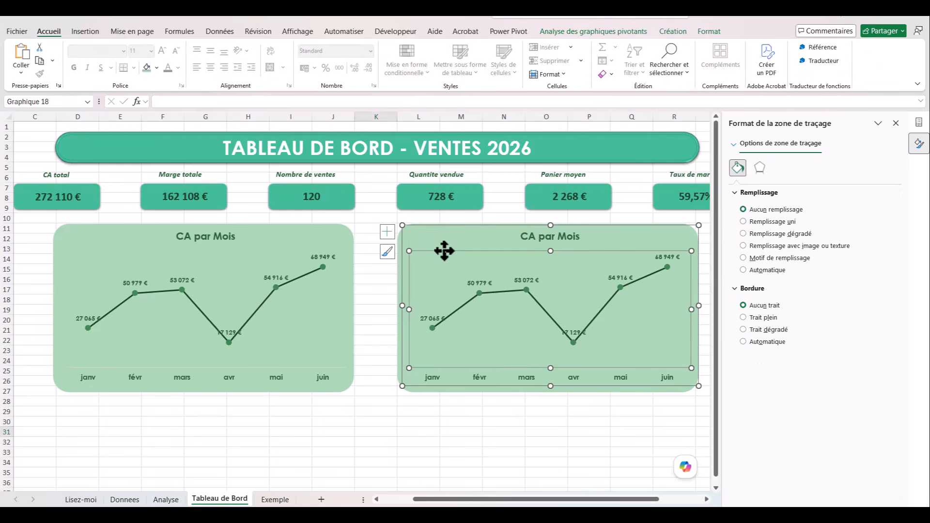
click(432, 225)
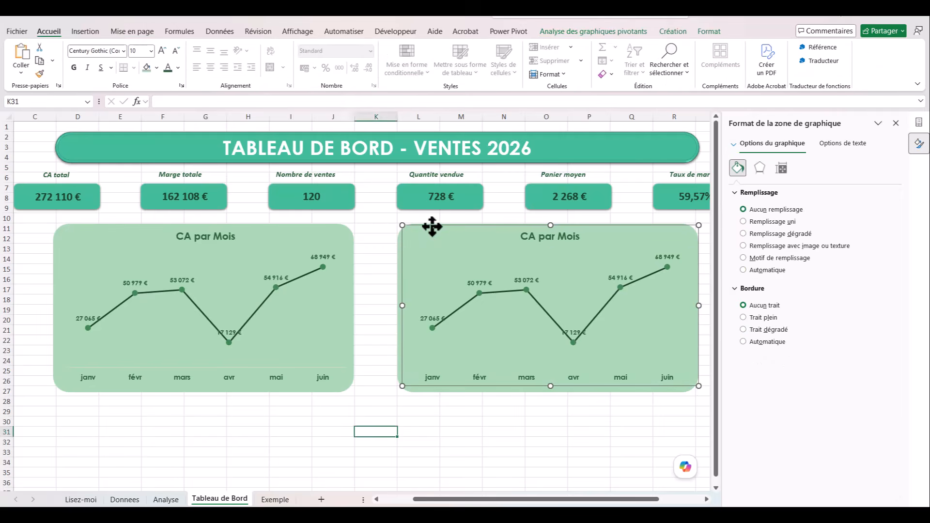
key(Delete)
Step: Duplicate the empty rounded rectangle twice from row 28 down to complete a two-by-two grid of chart backgrounds
drag(470, 259, 166, 404)
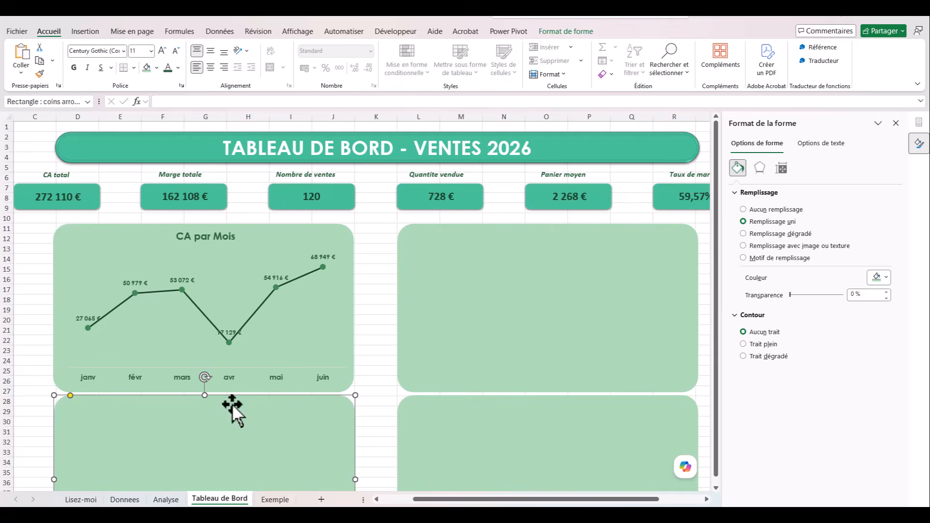
drag(443, 501, 410, 500)
click(83, 258)
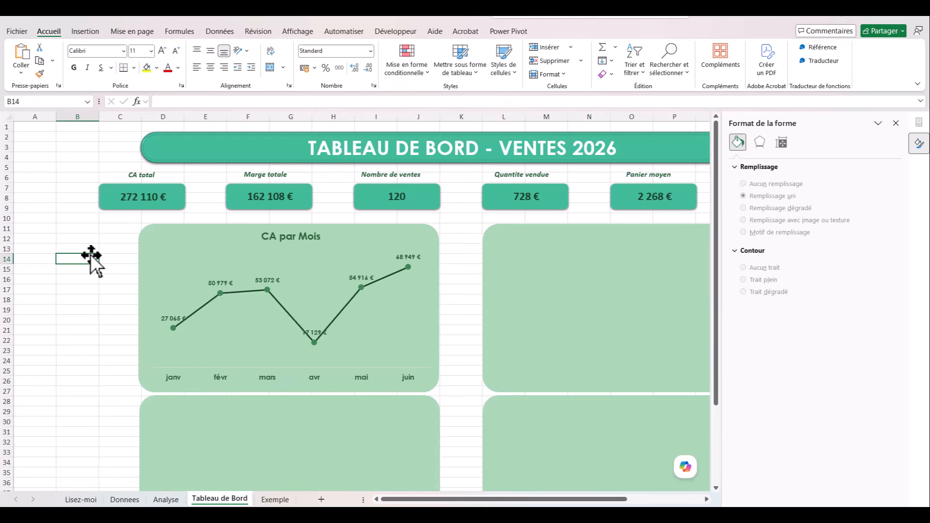
Step: Insert a doughnut chart (Anneau) based on the CA par region pivot table in the Analyse sheet
click(166, 499)
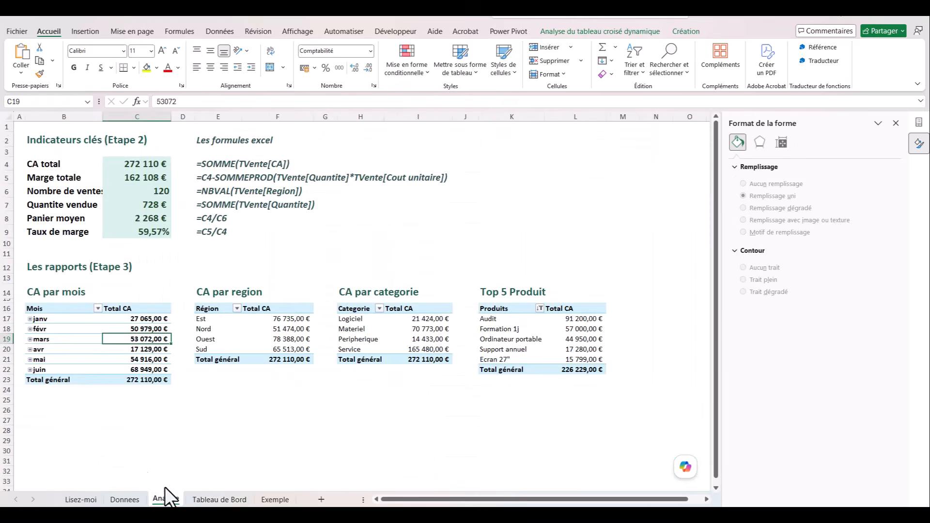
click(237, 329)
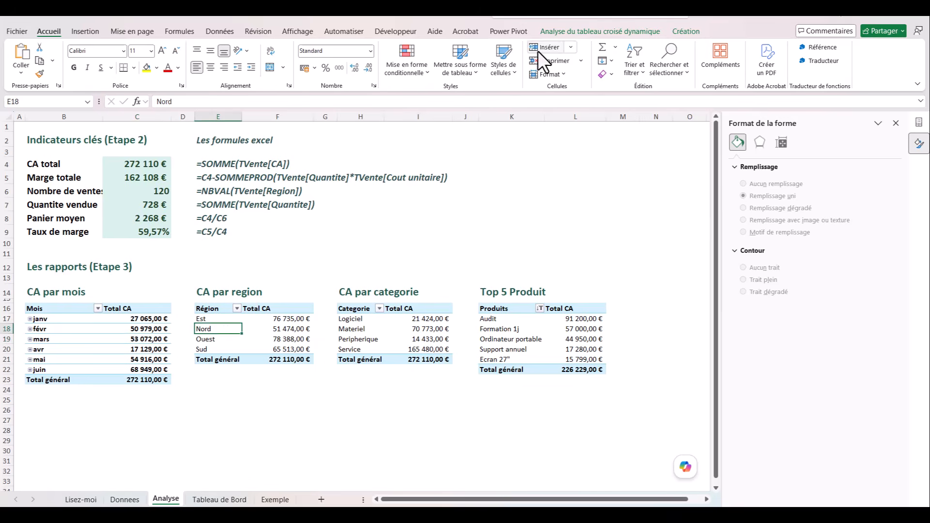
click(87, 30)
click(478, 48)
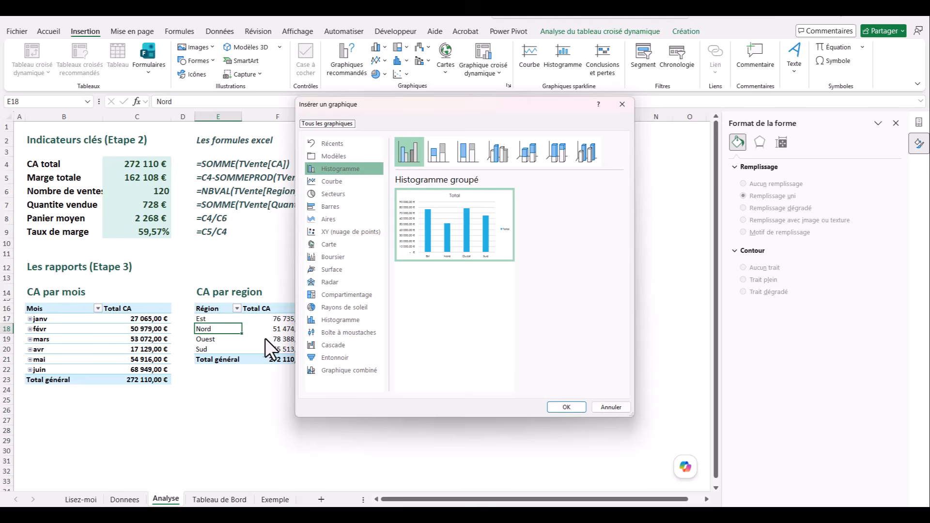
click(314, 195)
click(528, 155)
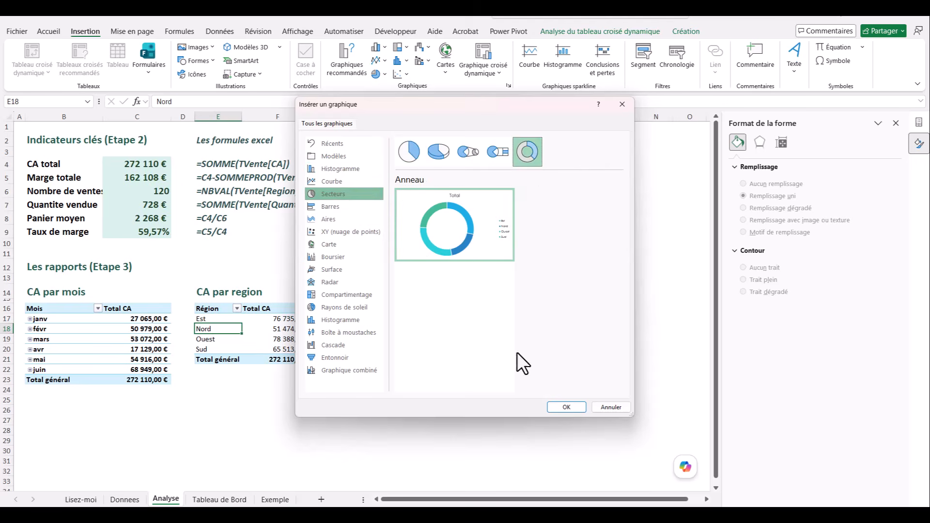
click(566, 407)
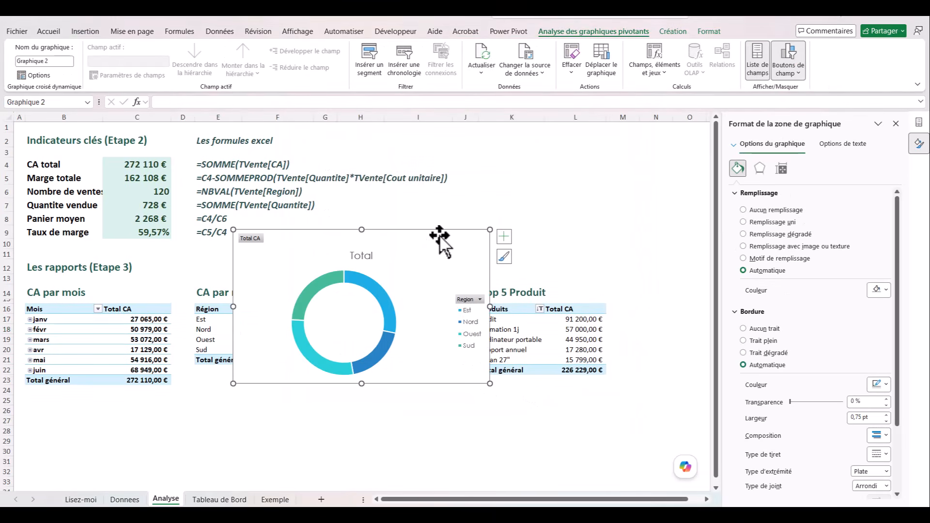
Step: Move the doughnut chart to the Tableau de Bord sheet and place it over the empty background beside CA par Mois
key(ctrl+x)
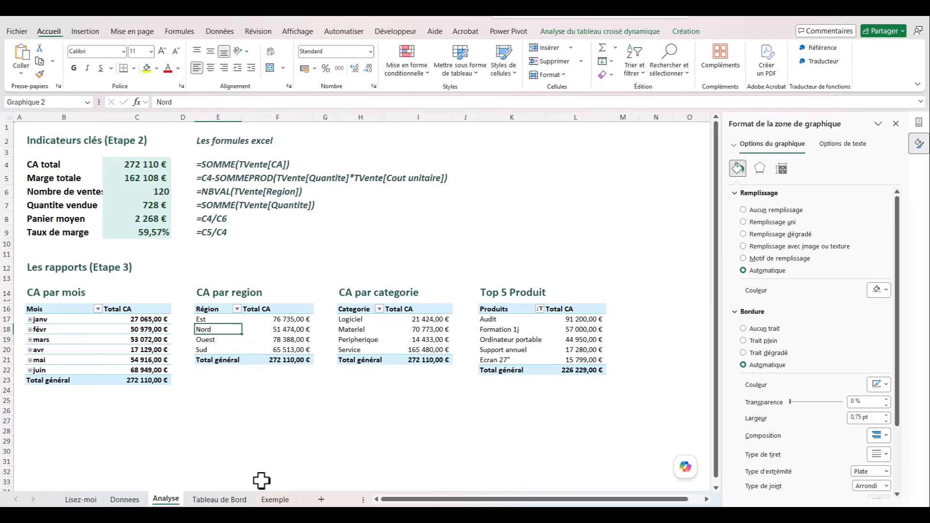
click(218, 499)
click(78, 362)
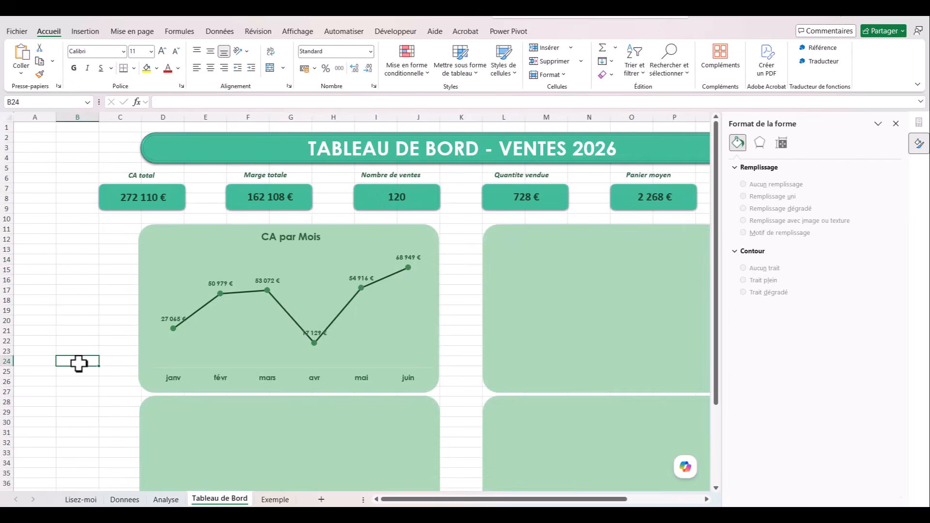
key(ctrl+v)
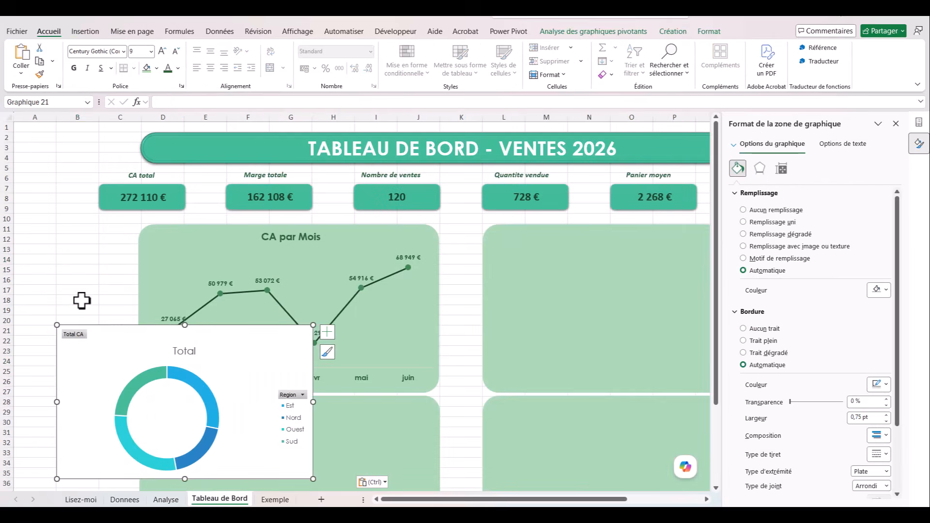
drag(118, 326, 550, 231)
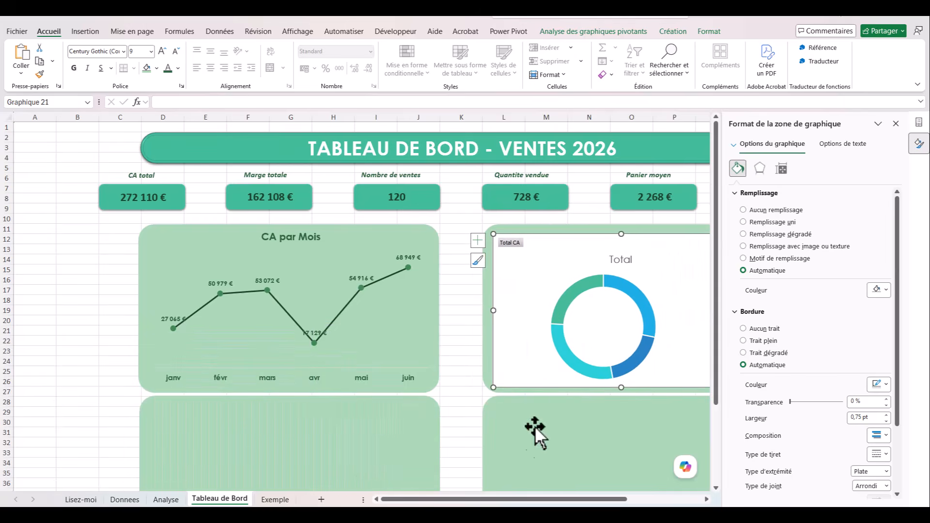
drag(544, 503, 654, 504)
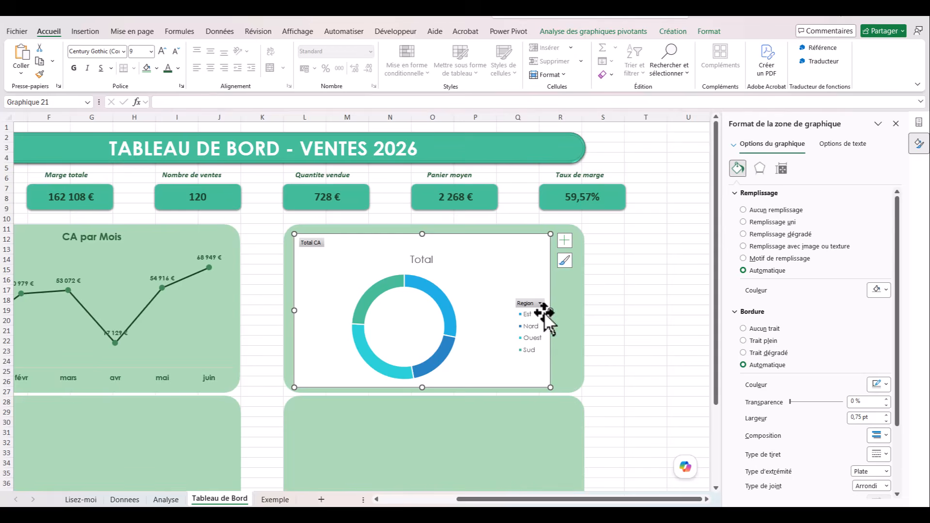
Step: Add data labels to the doughnut chart and open their additional options
click(563, 241)
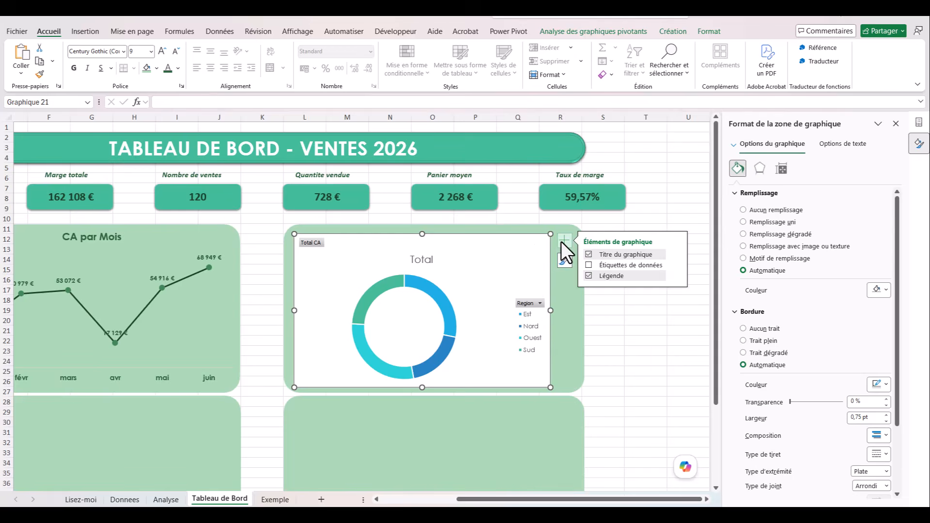
click(597, 267)
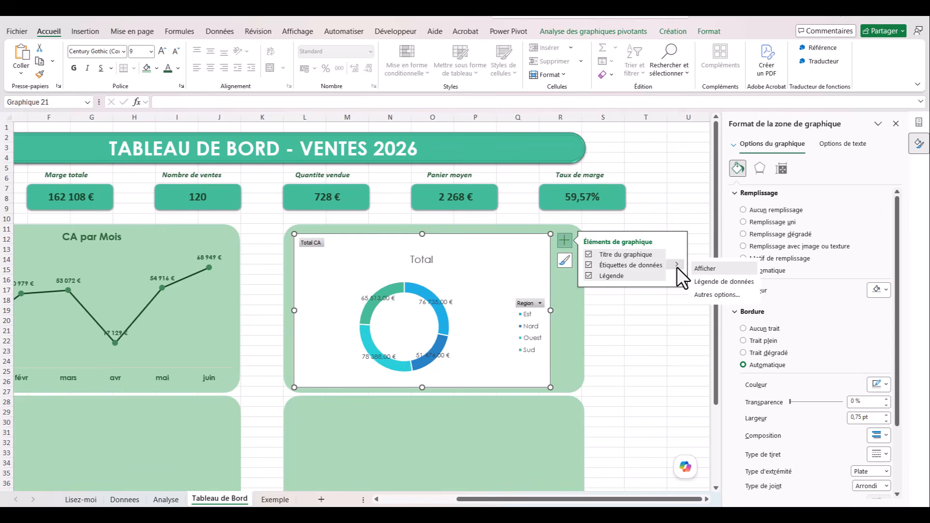
click(711, 296)
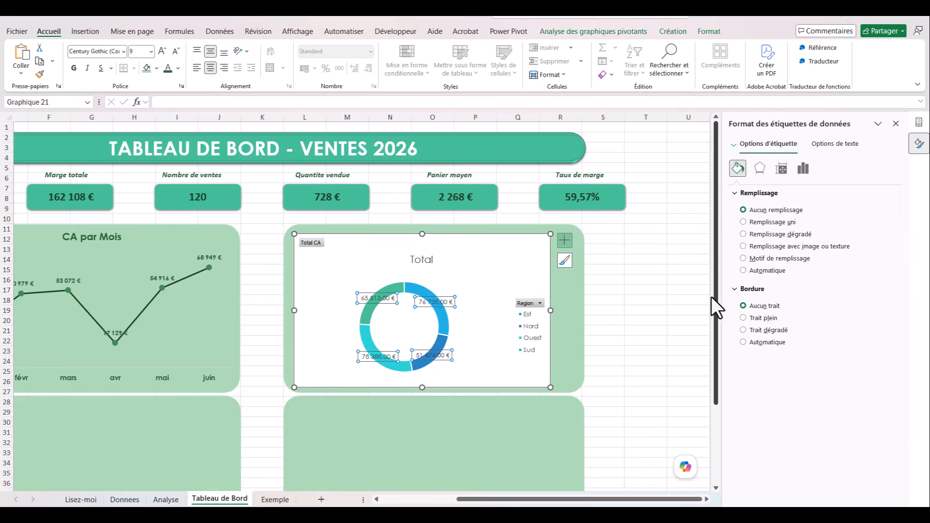
Step: Add the category name and percentage to the value in the doughnut's data labels, with (Nouvelle ligne) as the separator
click(451, 306)
right_click(450, 305)
key(Escape)
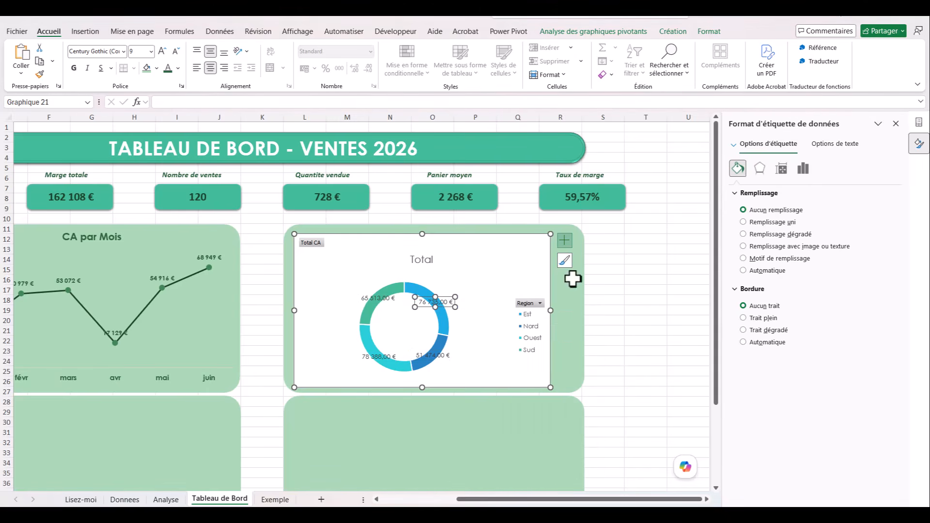
click(376, 301)
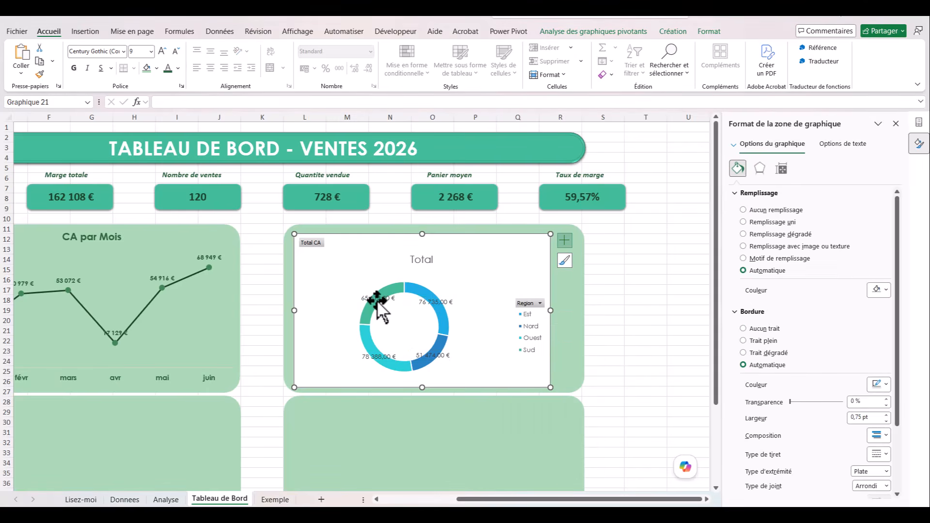
click(377, 298)
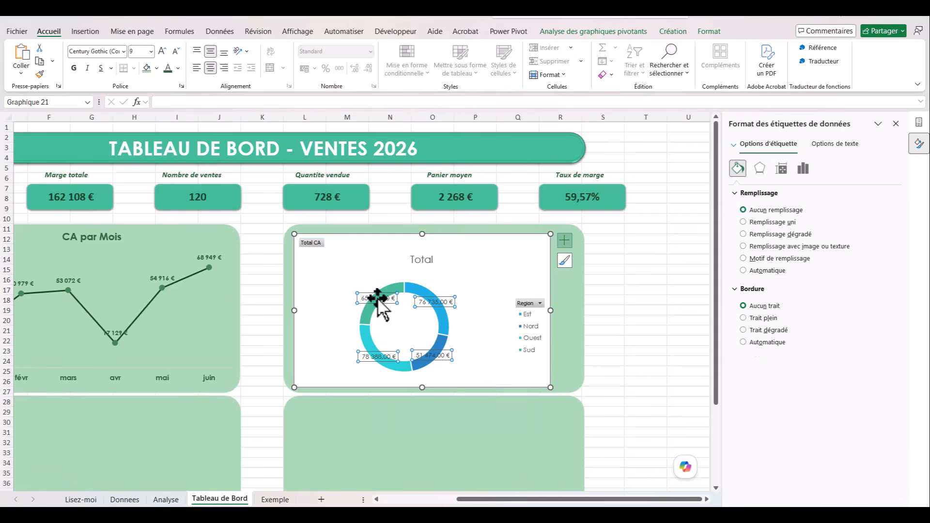
right_click(380, 305)
click(436, 428)
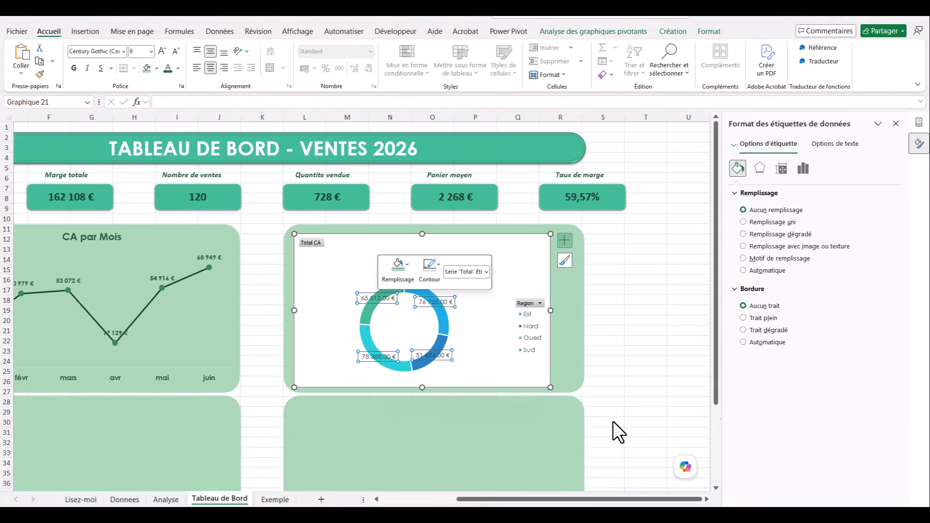
click(748, 272)
click(749, 248)
click(889, 315)
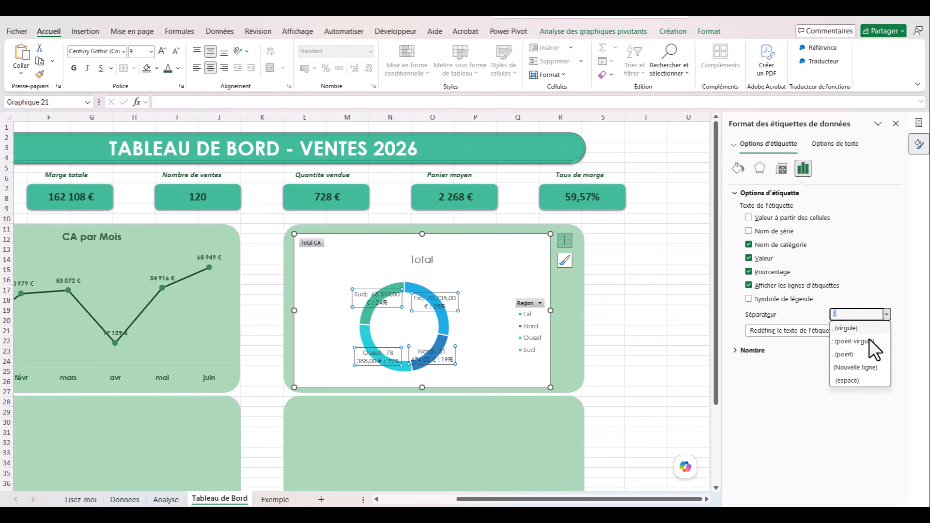
click(864, 367)
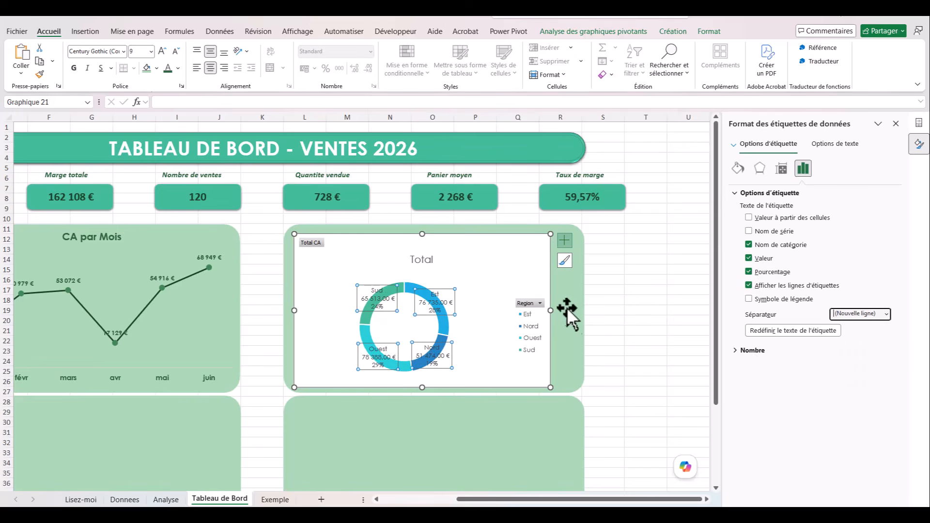
Step: Remove the legend from the doughnut chart and hide all of its field buttons
click(565, 240)
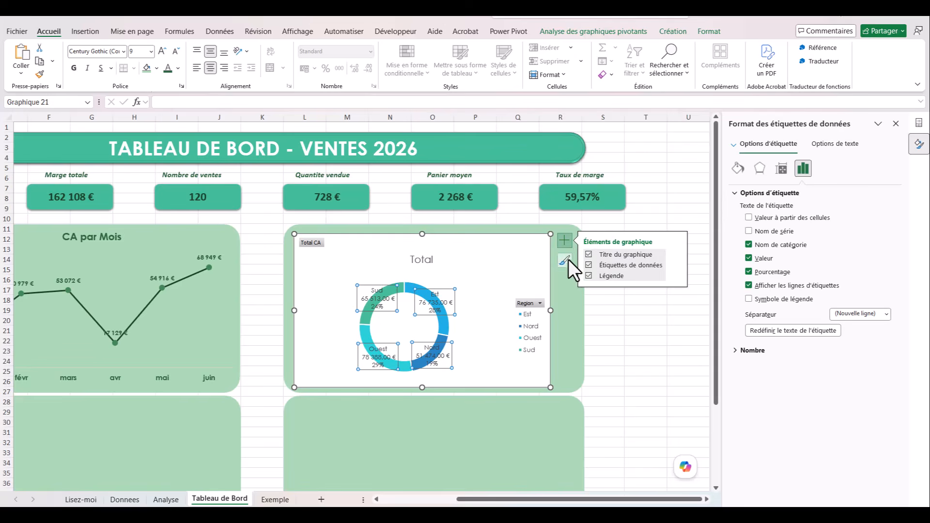
click(589, 276)
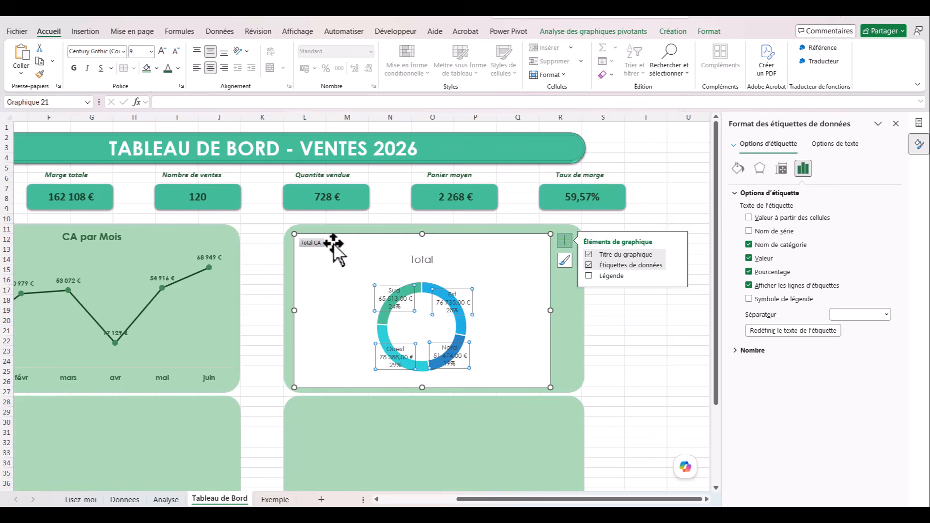
right_click(314, 244)
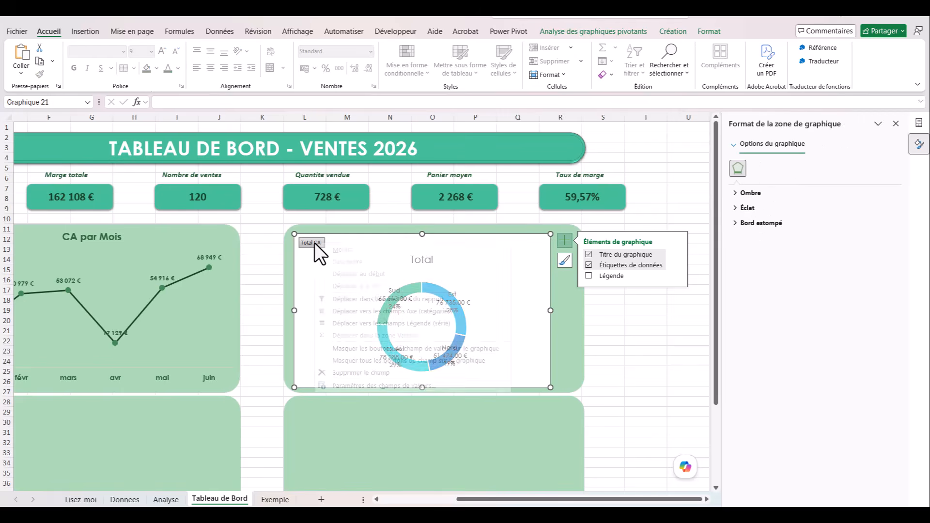
click(366, 361)
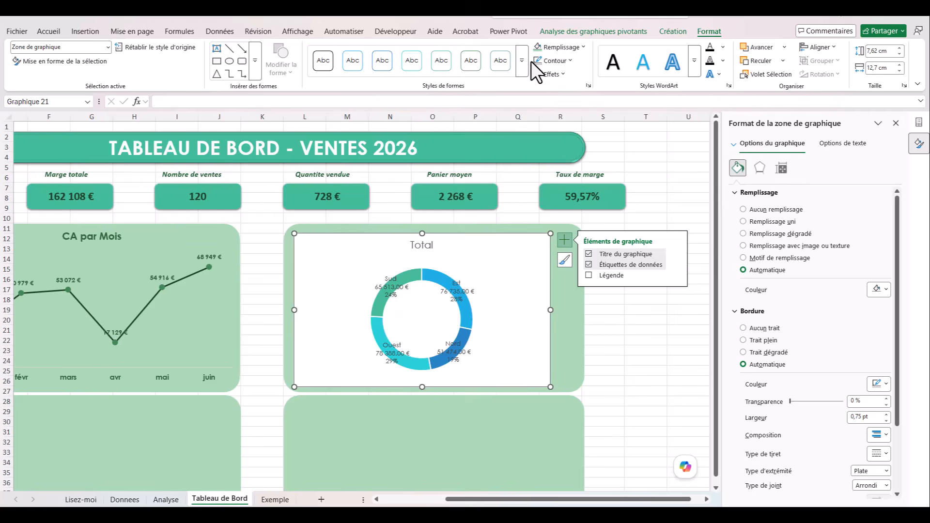
Step: Remove the doughnut chart area's fill and outline, and enlarge the chart to about 13.85 by 7.88 cm within its background
click(583, 46)
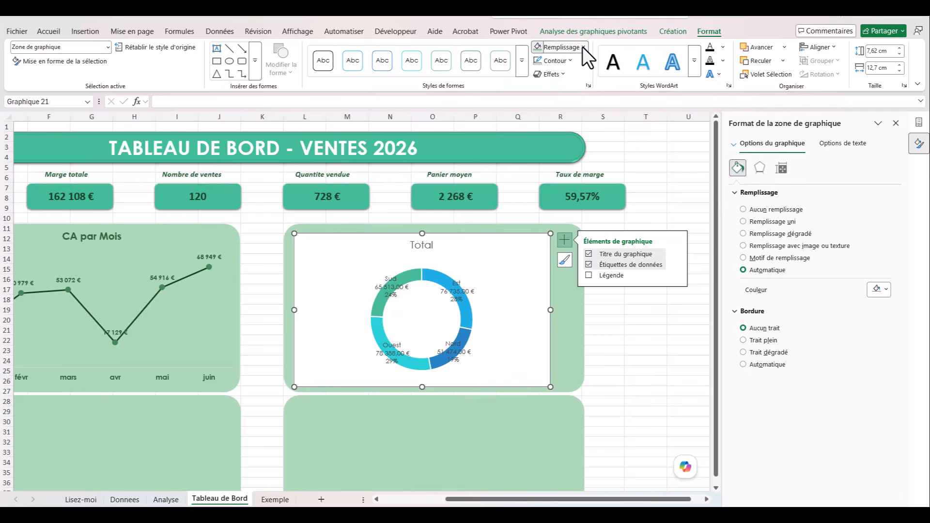
click(575, 244)
click(565, 241)
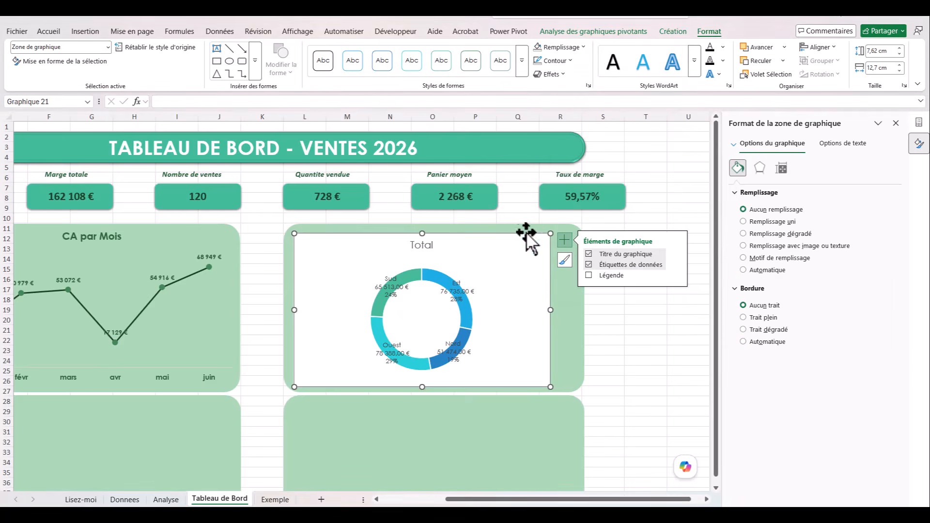
drag(550, 310, 574, 310)
drag(434, 236, 434, 230)
Step: Change the doughnut chart's title to "CA par Region"
click(432, 238)
text(T)
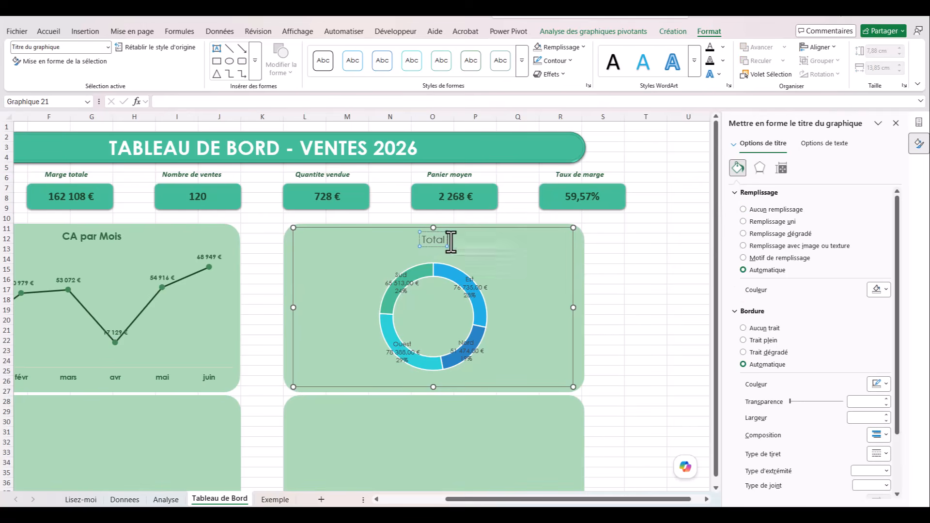
text(otal CA p)
key(BackSpace)
key(BackSpace)
key(BackSpace)
key(BackSpace)
key(BackSpace)
key(BackSpace)
key(BackSpace)
key(BackSpace)
key(BackSpace)
key(BackSpace)
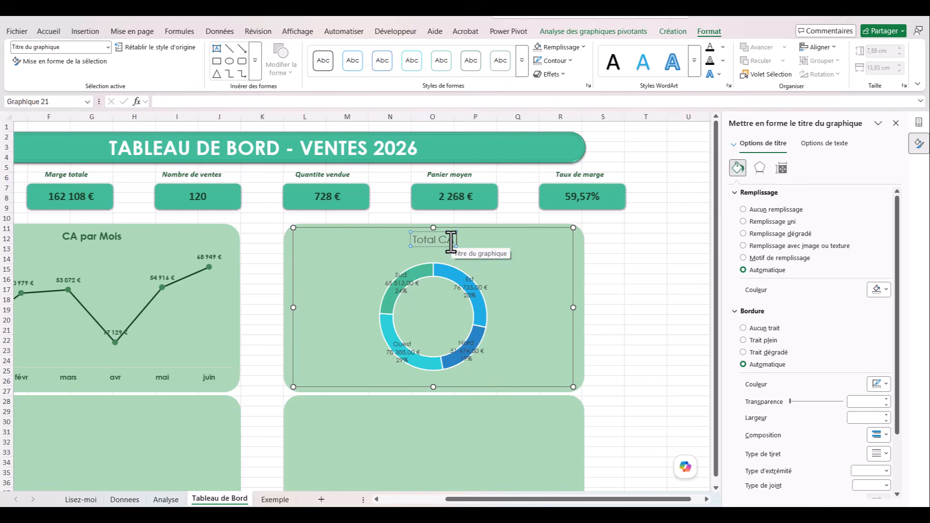
text(CA par Region)
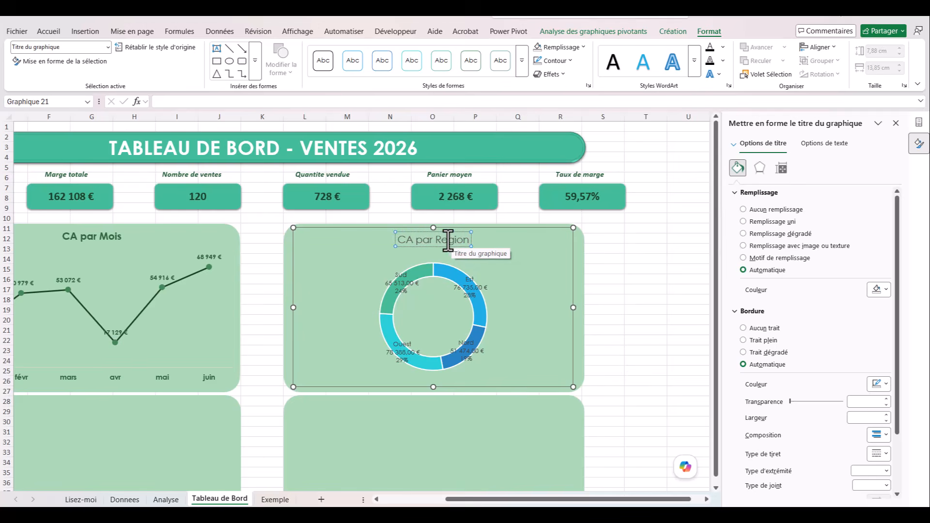
Step: Make the doughnut chart's title bold with a dark green font colour
key(Escape)
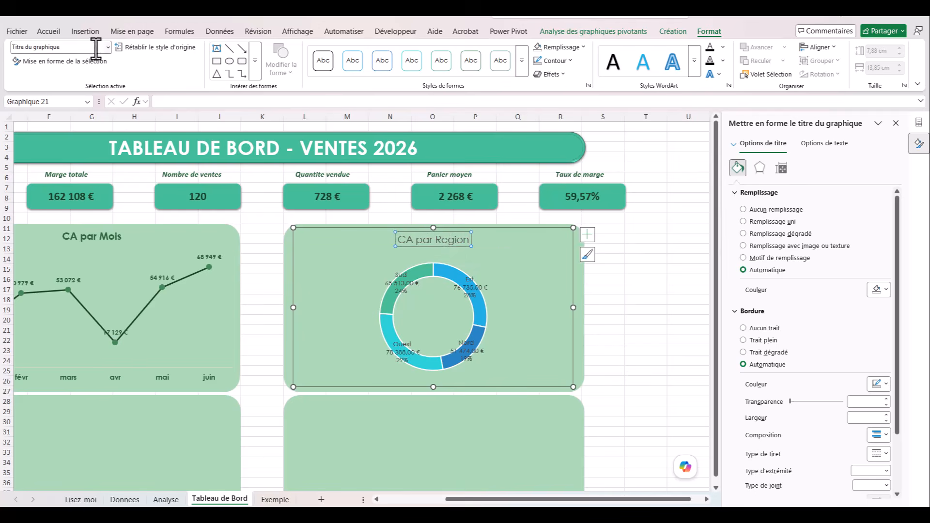
click(62, 30)
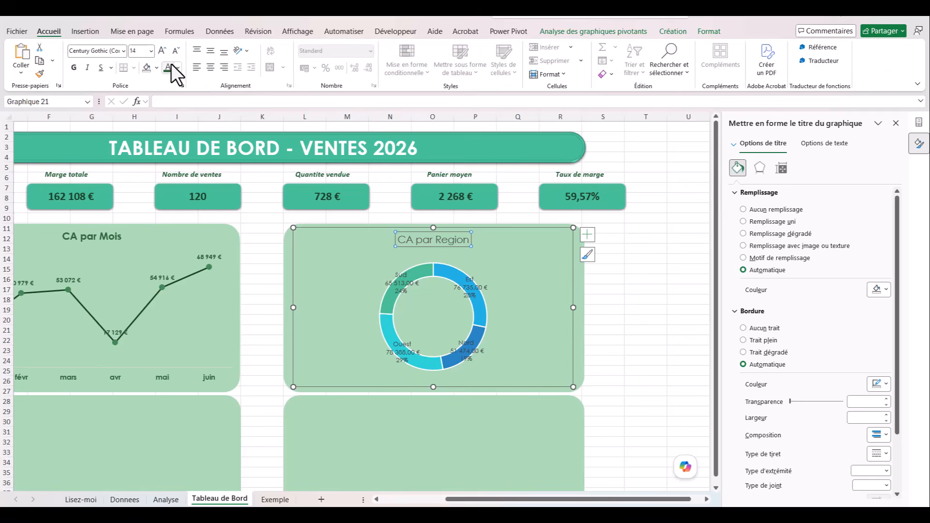
click(75, 67)
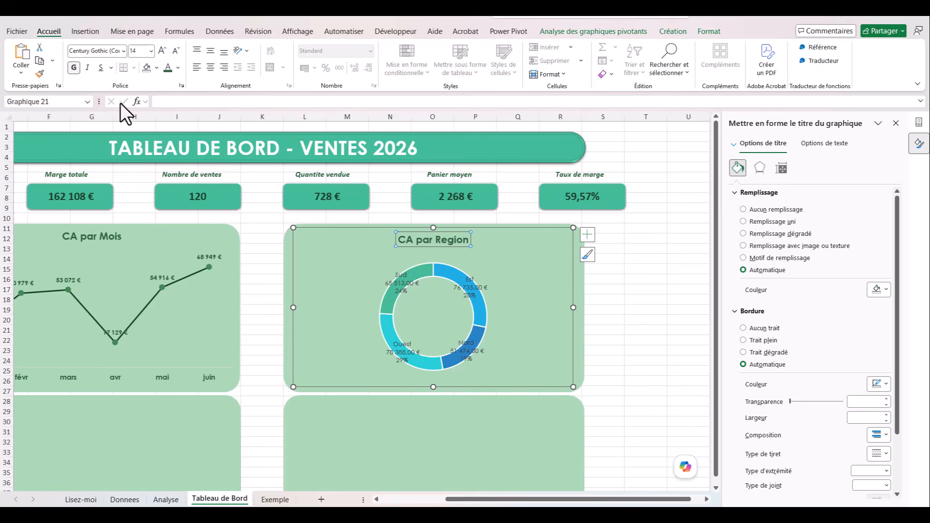
Step: Move the Sud, Est, Nord and Ouest data labels off the doughnut ring to the empty space around it
click(397, 279)
drag(395, 286, 353, 270)
drag(475, 289, 511, 270)
click(481, 289)
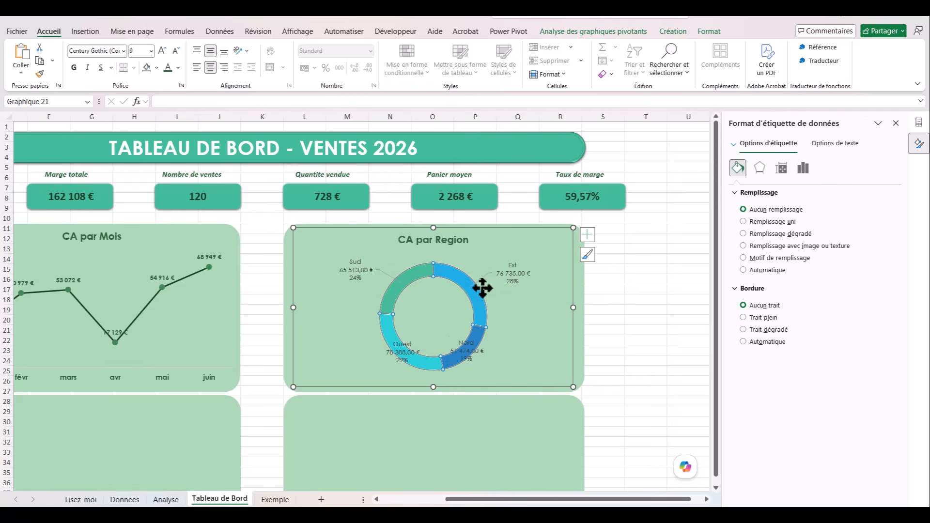
click(472, 342)
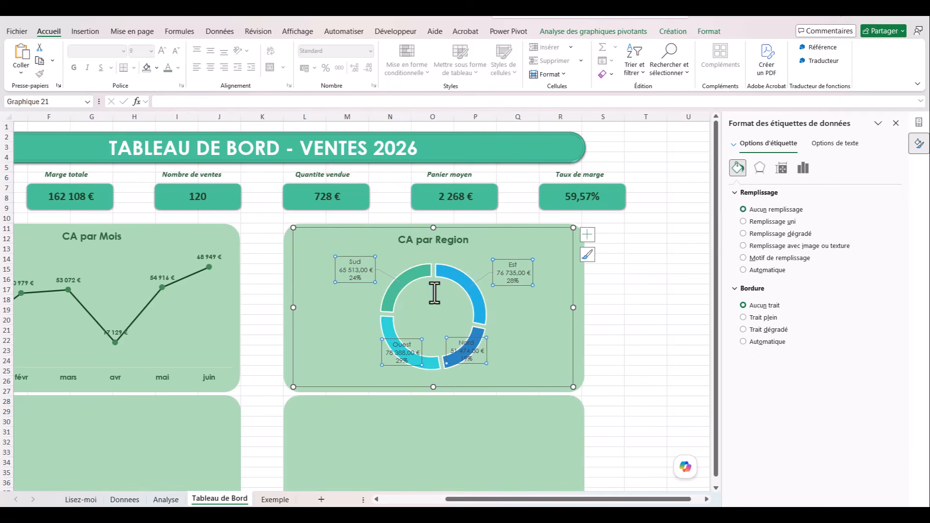
click(477, 332)
click(468, 348)
drag(473, 357, 522, 366)
click(402, 353)
drag(412, 366, 365, 363)
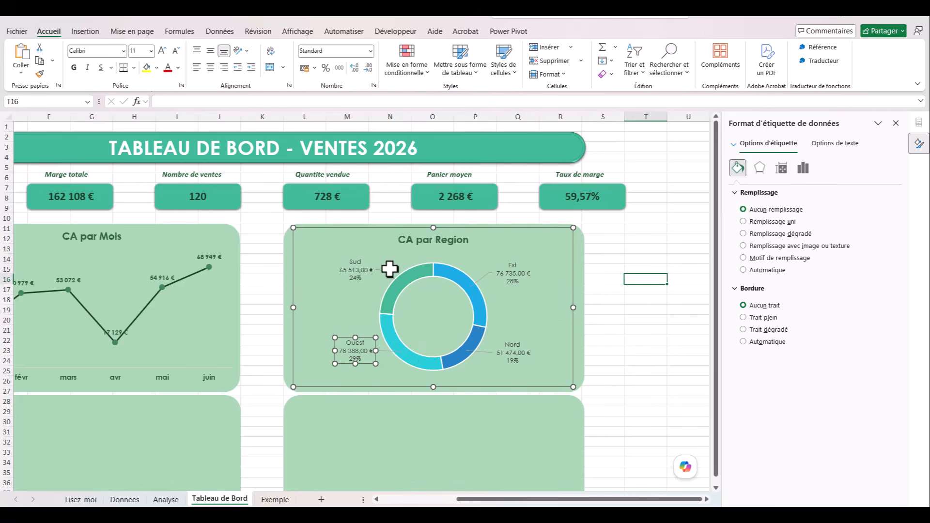
Step: Format all the doughnut's data labels in bold, dark green text at size 10
click(357, 270)
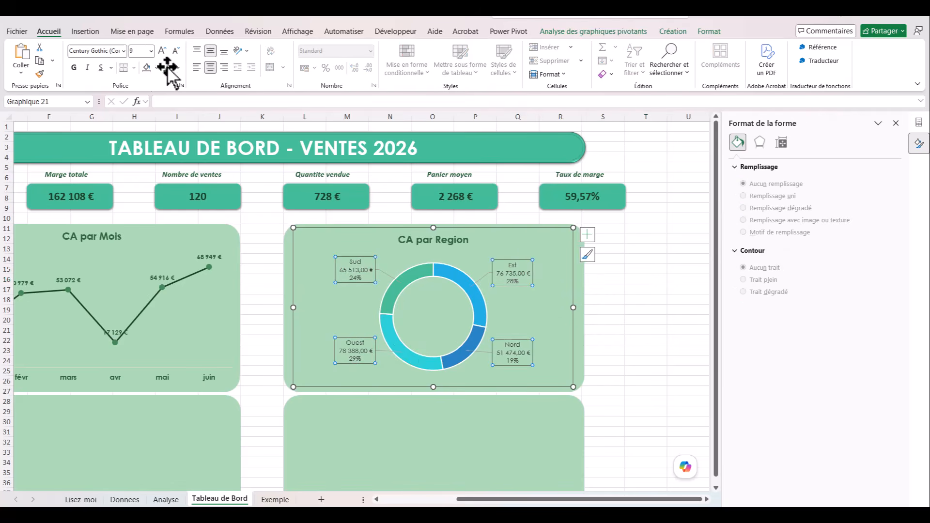
click(74, 68)
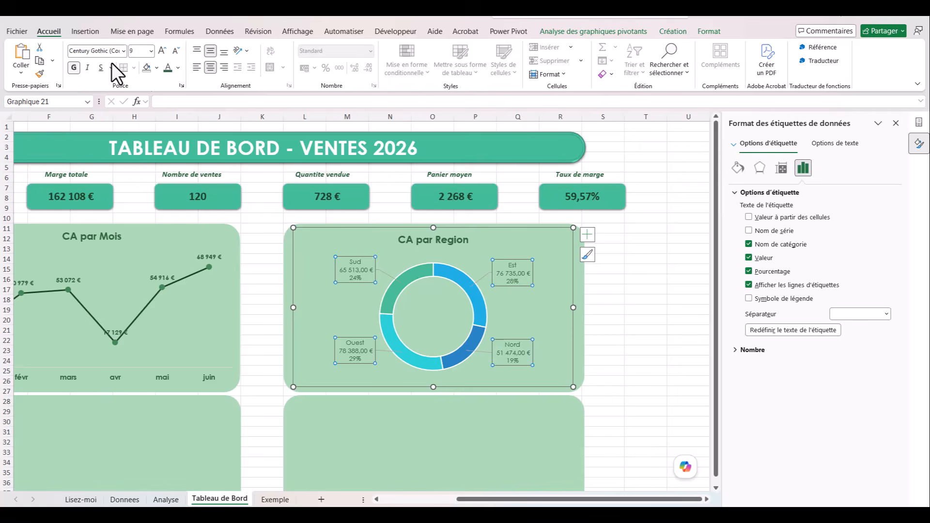
click(162, 50)
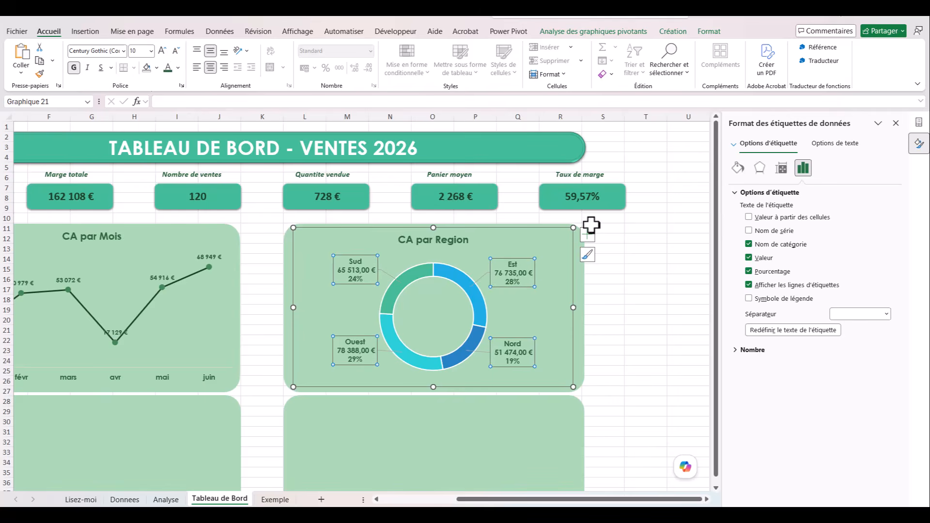
Step: Fill the doughnut's Est segment with the darkest theme green and the Nord segment with the base theme green
click(459, 276)
click(459, 276)
right_click(458, 275)
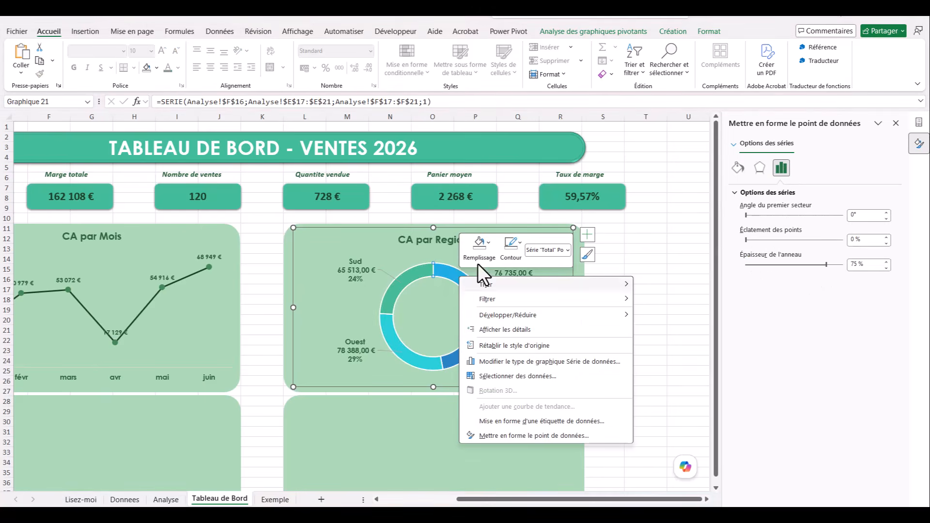
click(490, 241)
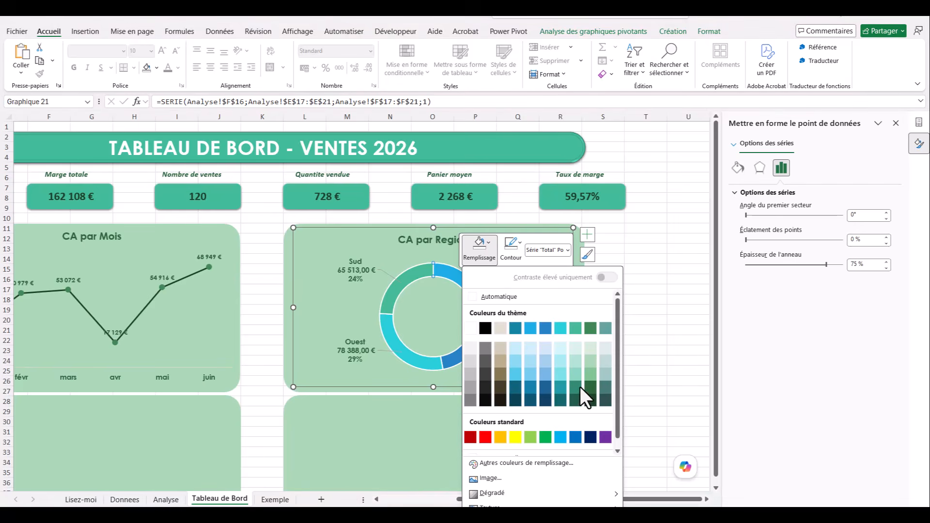
click(594, 398)
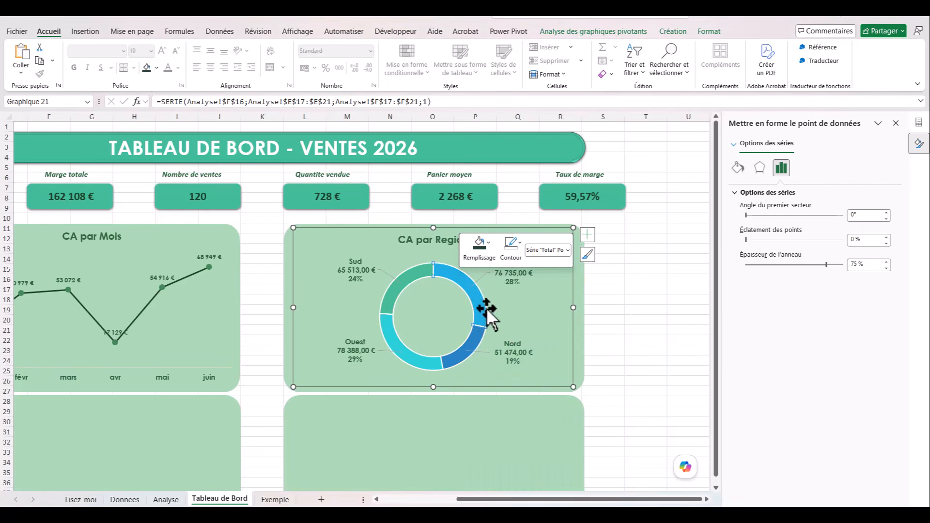
click(472, 343)
right_click(475, 344)
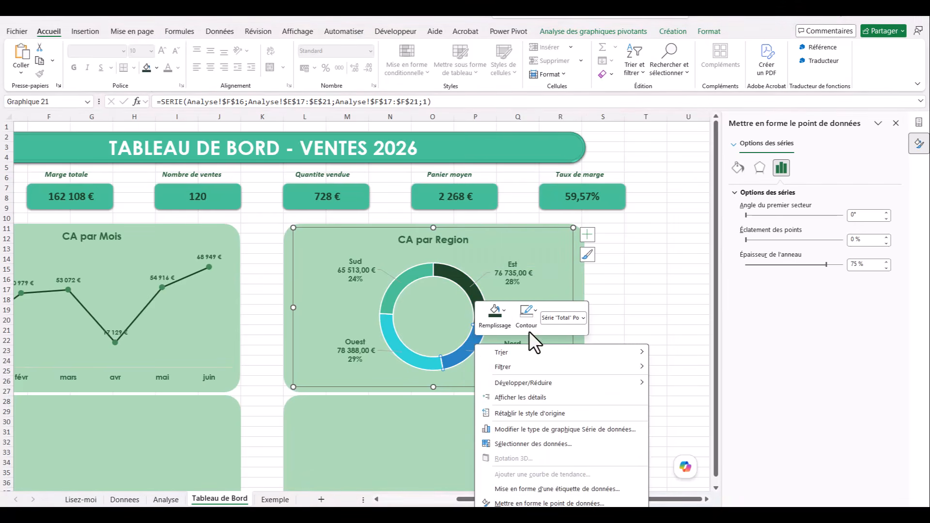
click(507, 307)
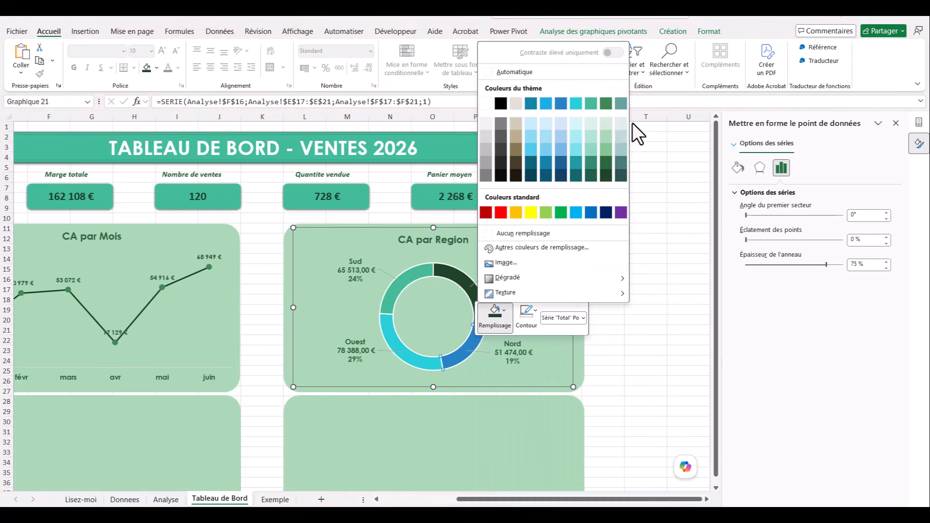
click(606, 104)
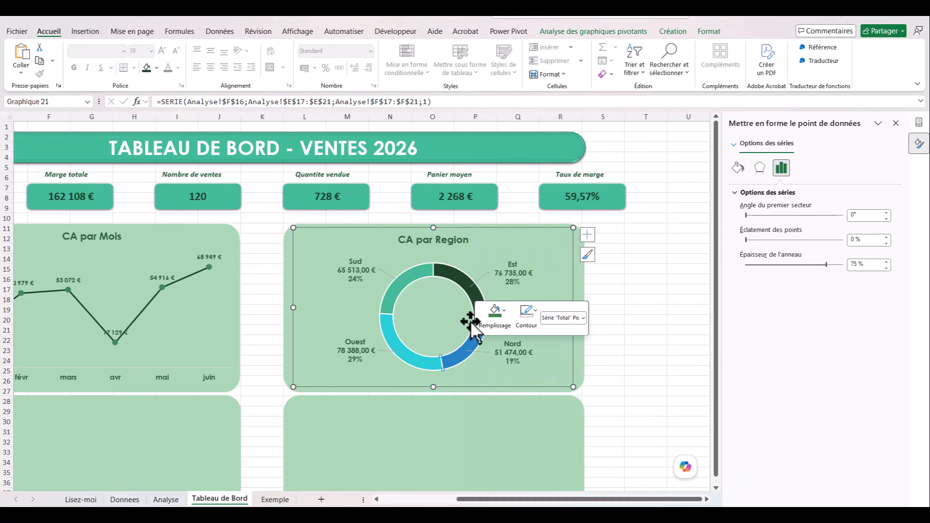
Step: Fill the doughnut's Ouest segment with a light theme green and the Sud segment with the palest theme green
click(411, 353)
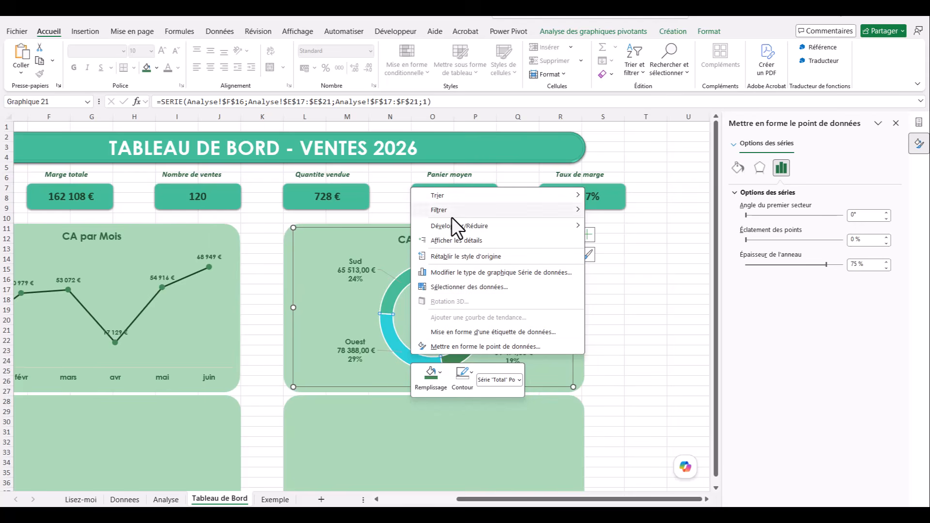
click(440, 371)
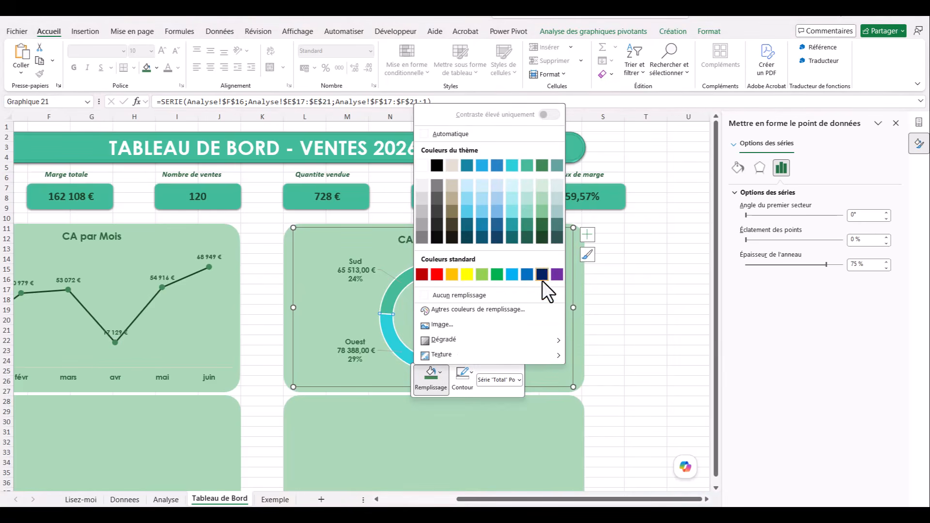
click(541, 212)
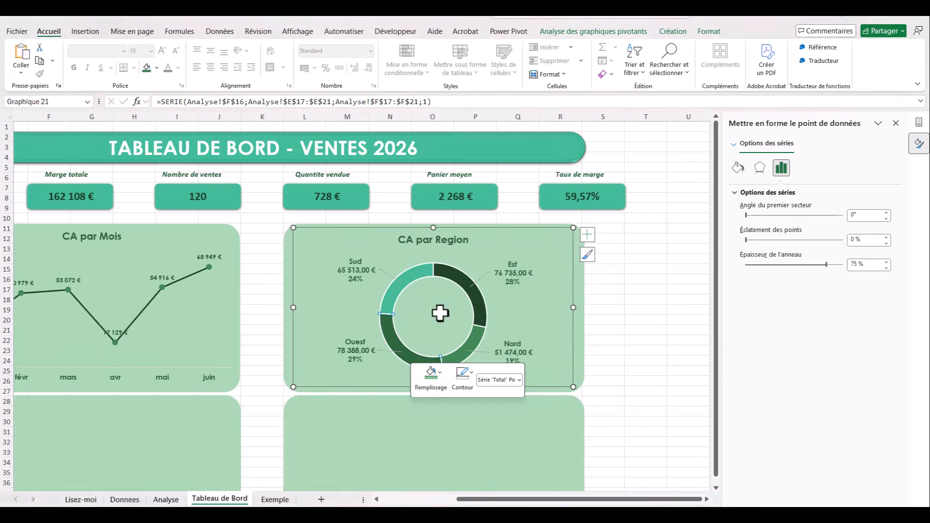
right_click(412, 280)
click(439, 252)
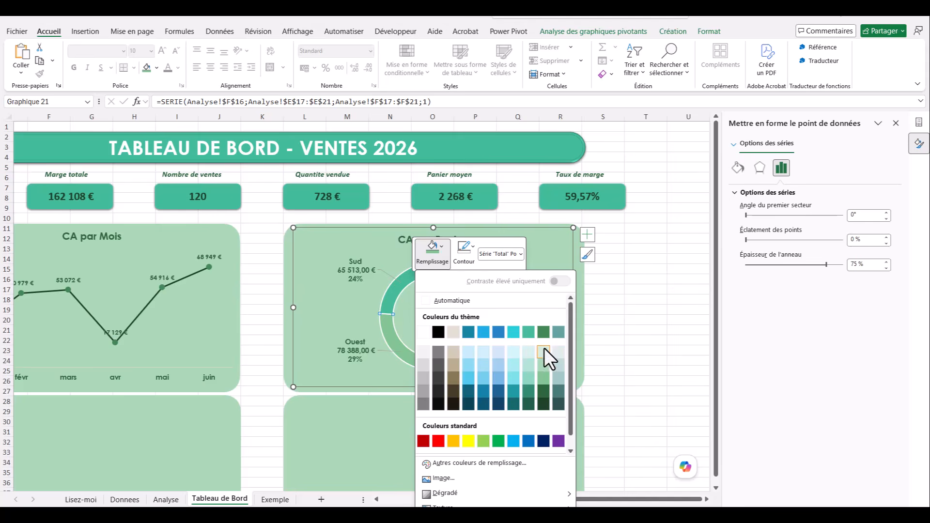
click(545, 349)
click(658, 239)
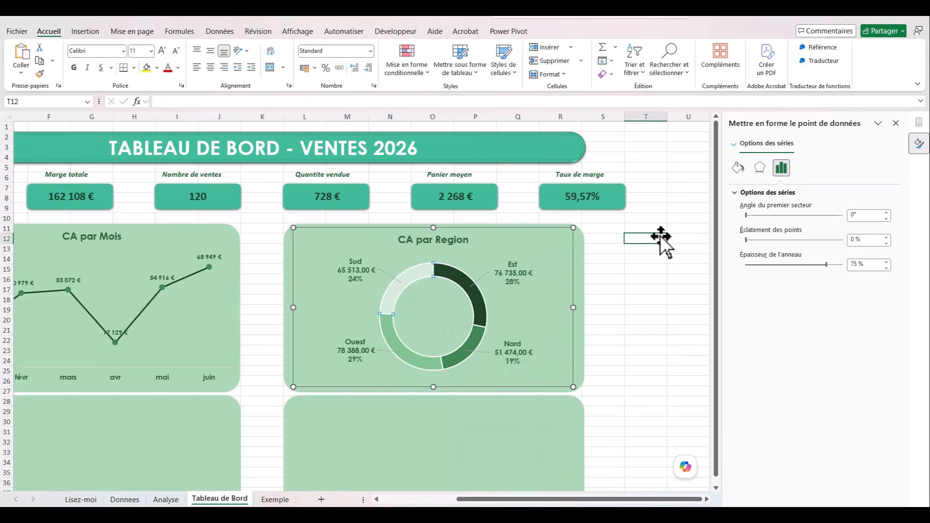
Step: Insert a clustered bar pivot chart (Barres groupées) from the CA par categorie pivot table on the Analyse sheet
drag(564, 499, 484, 499)
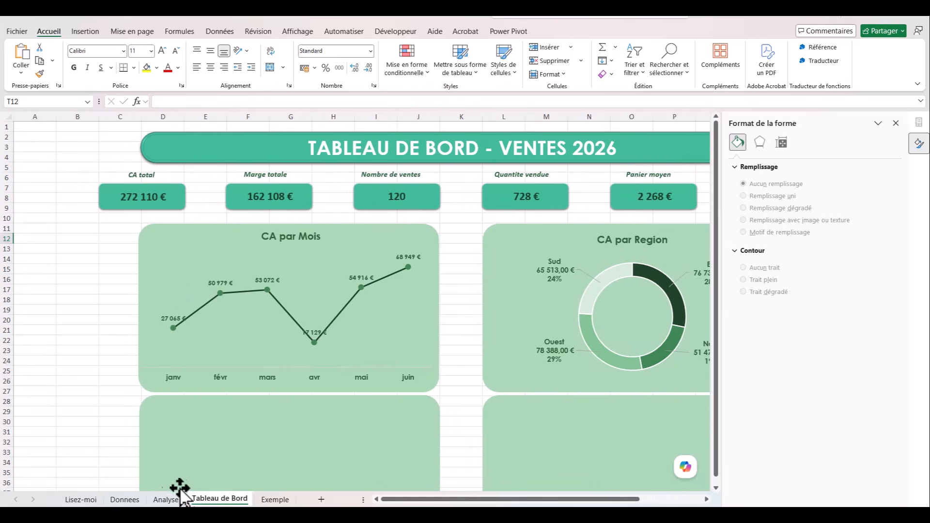
click(167, 499)
click(380, 339)
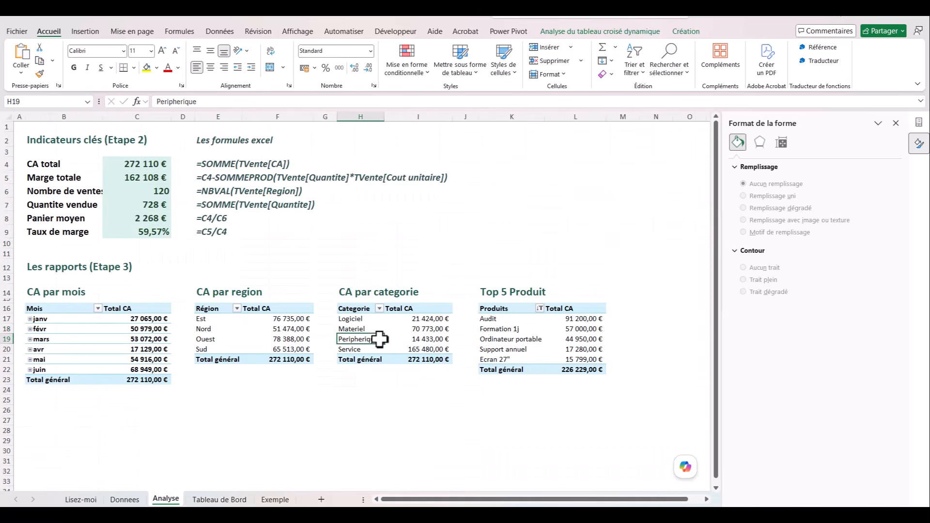
click(385, 313)
click(401, 318)
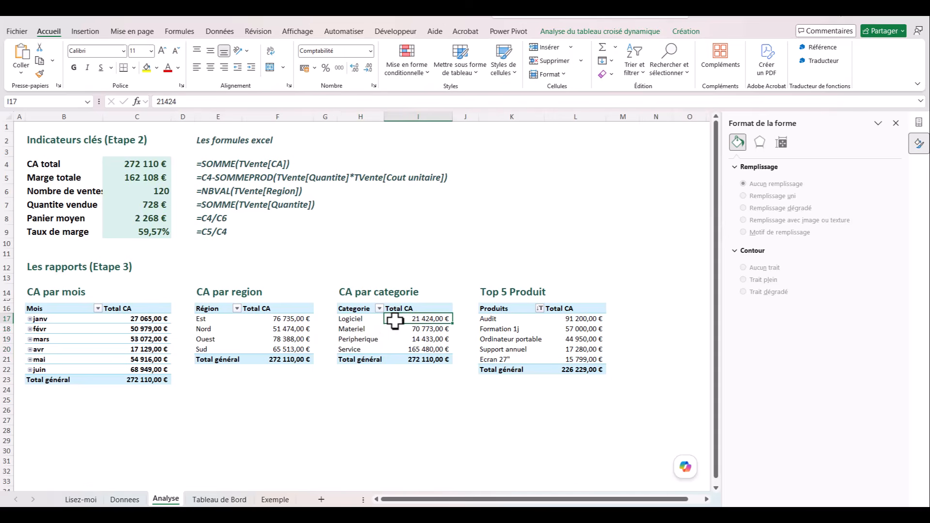
click(95, 30)
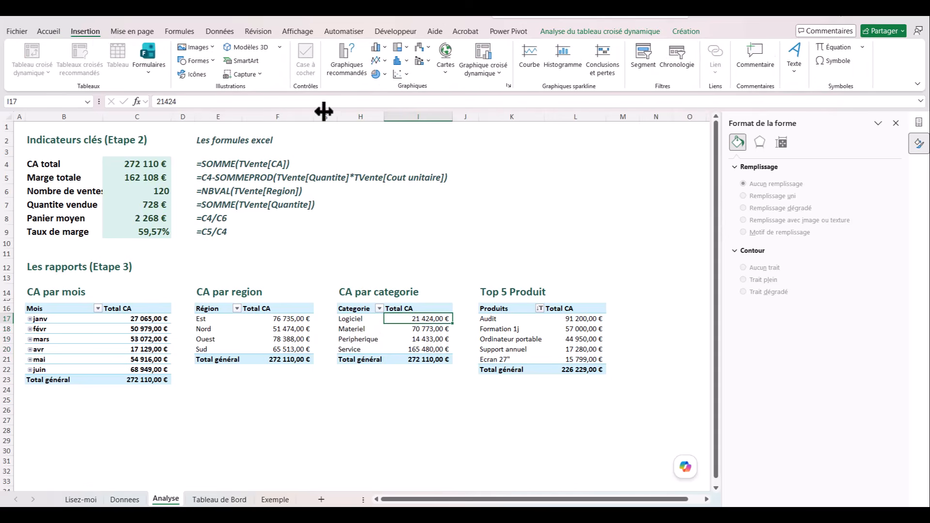
click(350, 52)
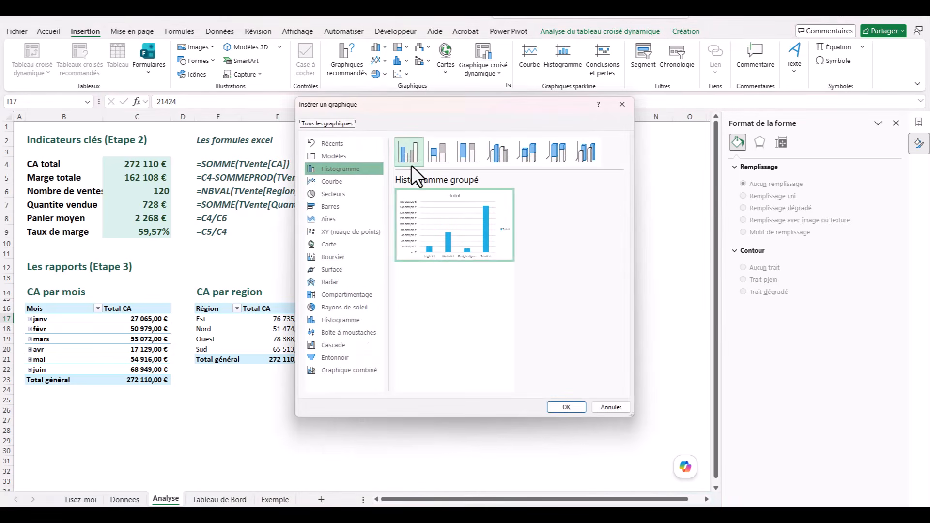
click(321, 209)
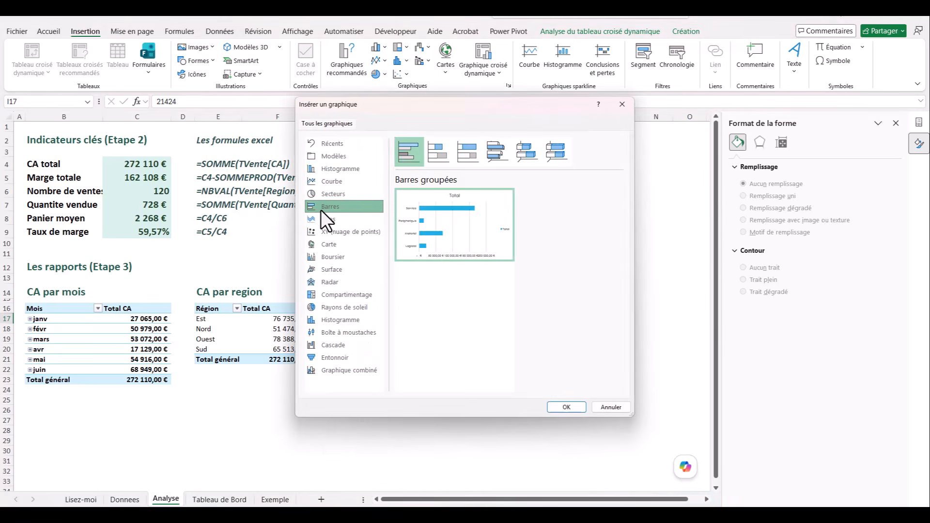
click(569, 409)
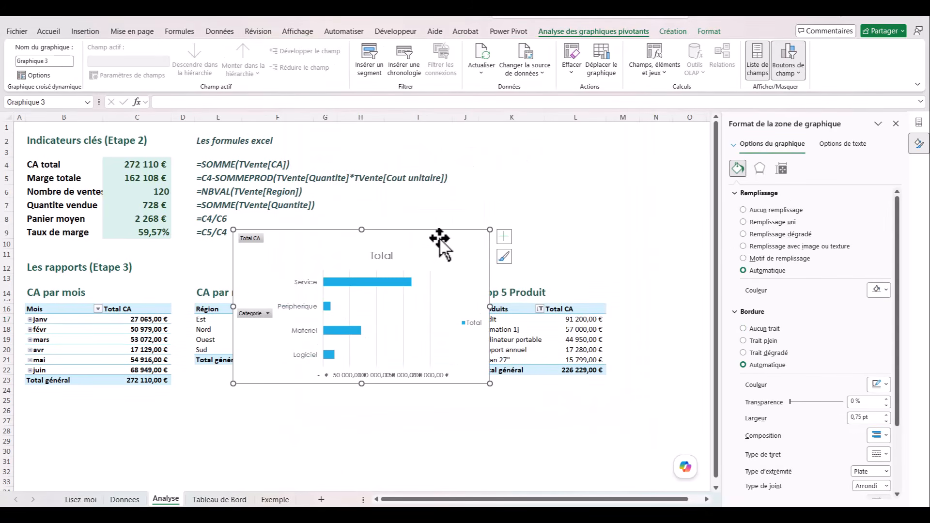
Step: Cut the category bar chart, paste it into Tableau de Bord, and place it on the empty background below CA par Mois
key(Escape)
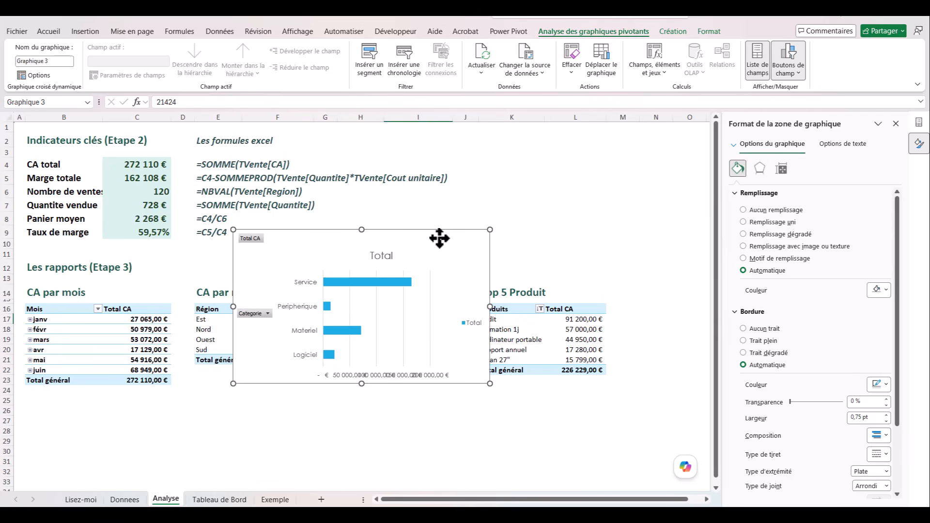
key(Delete)
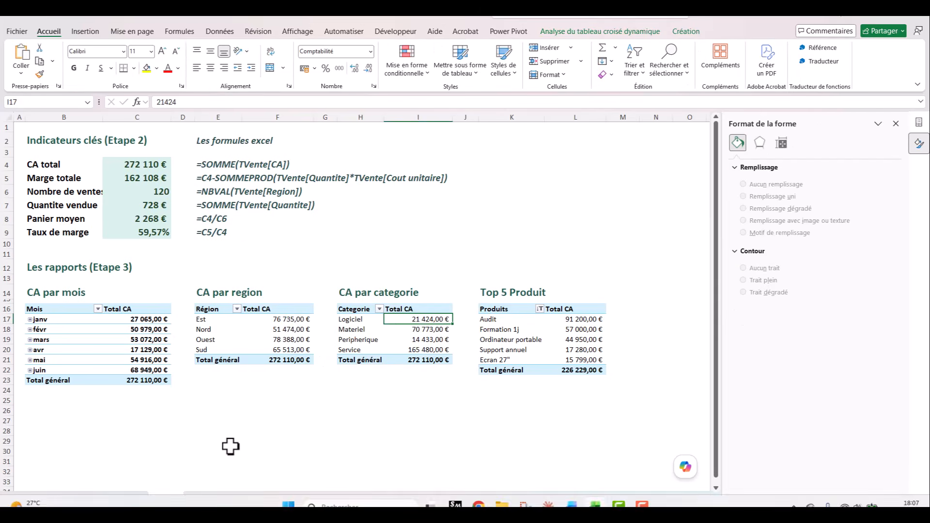
click(221, 499)
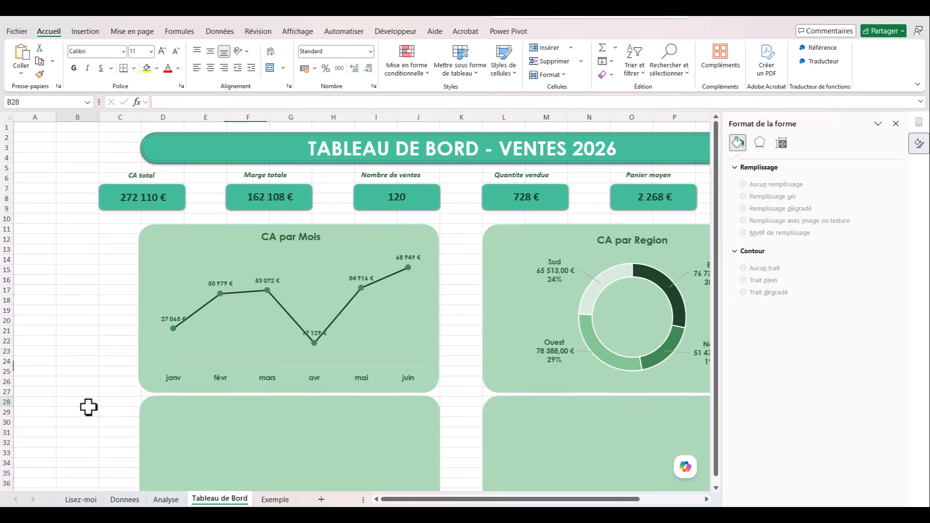
key(ctrl+v)
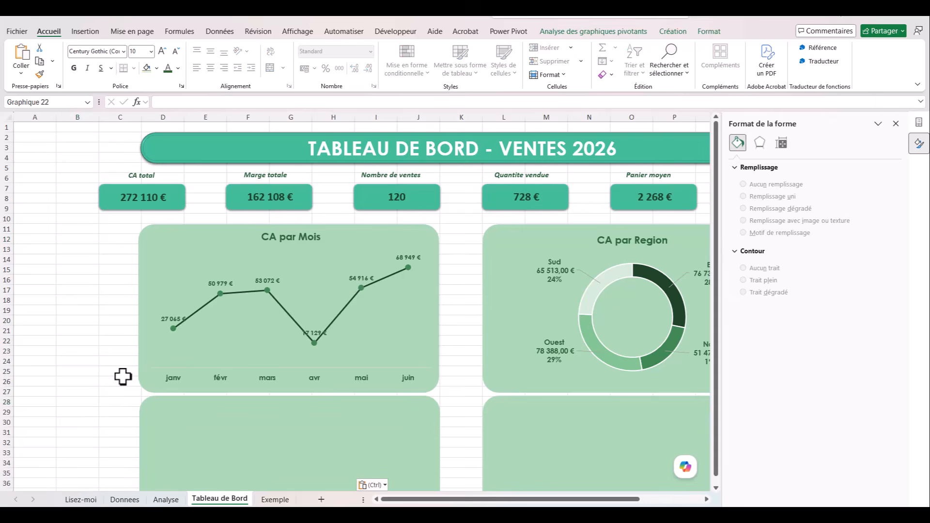
drag(120, 381, 253, 414)
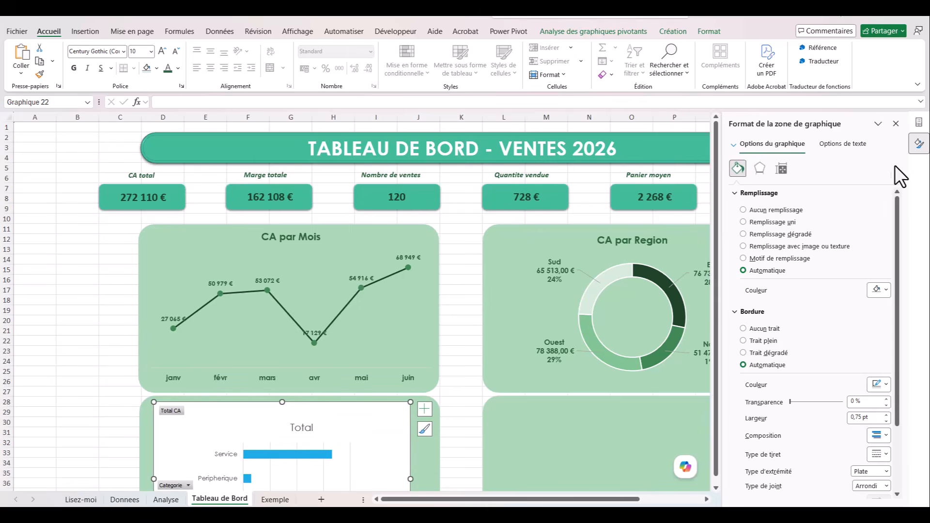
Step: Deselect the category bar chart and close the formatting pane
drag(897, 209, 903, 234)
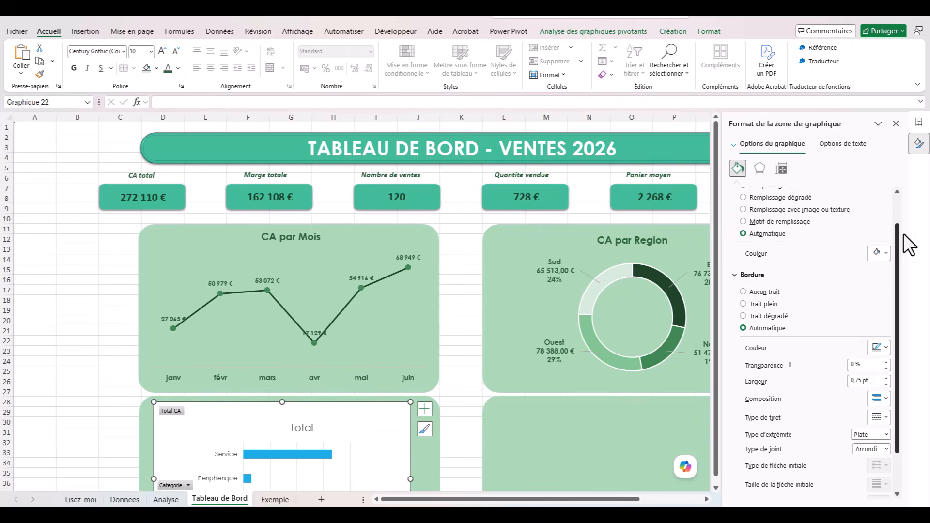
click(77, 249)
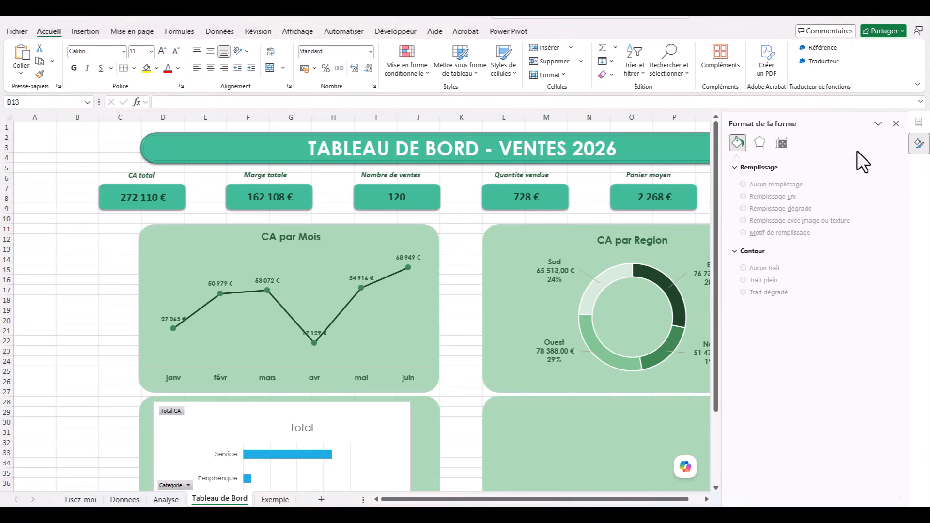
click(896, 124)
scroll(896, 145, down, 3)
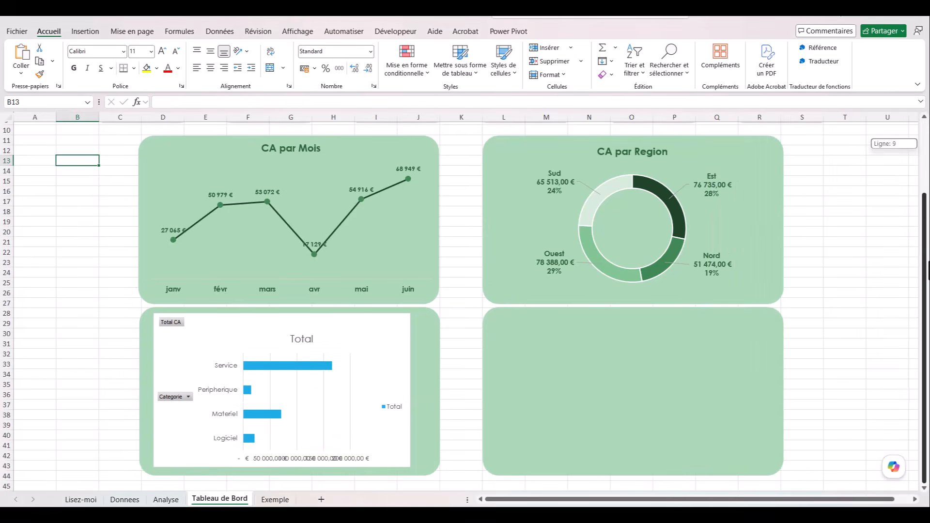
Step: Fit the category bar chart to the width of its green background and remove its legend and gridlines
drag(307, 328, 303, 330)
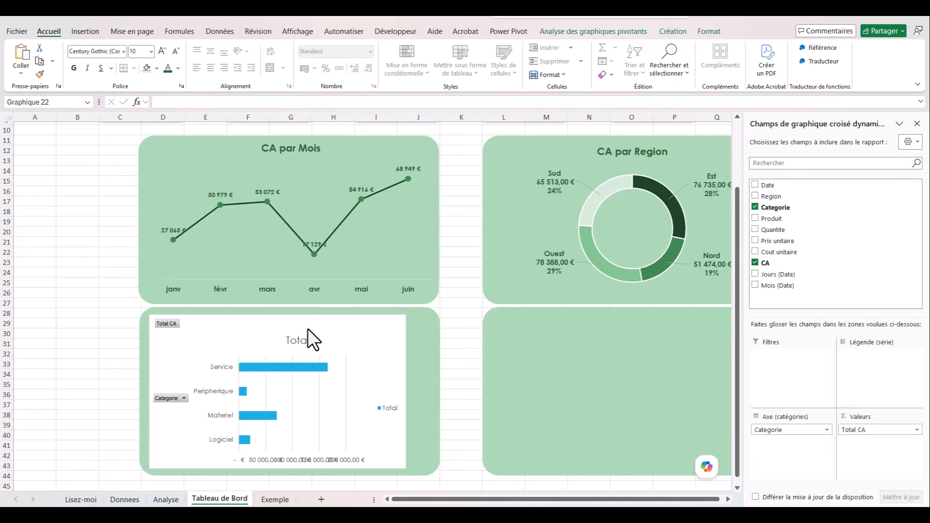
drag(406, 391, 432, 390)
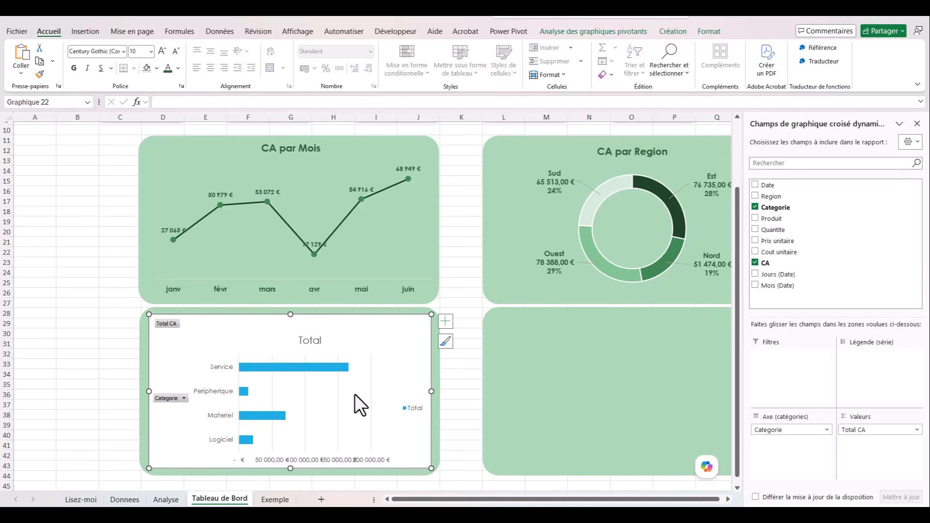
click(447, 322)
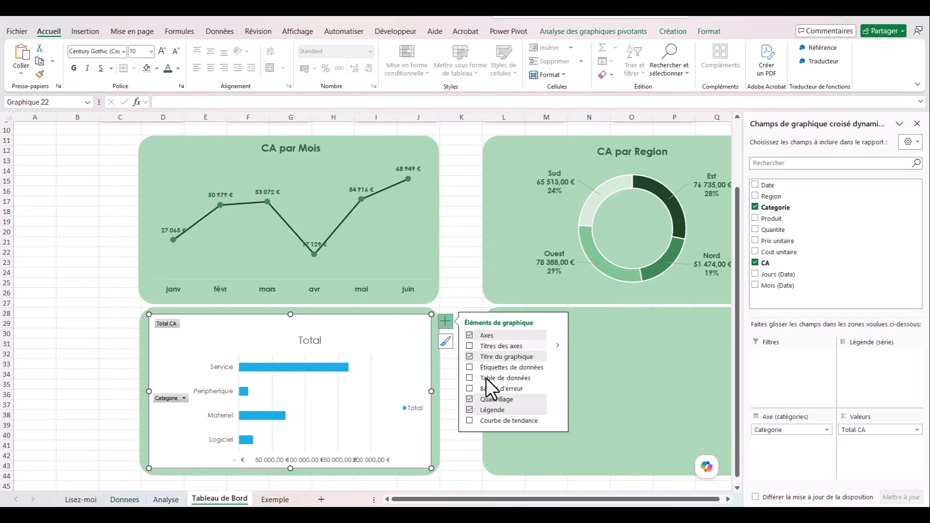
click(467, 407)
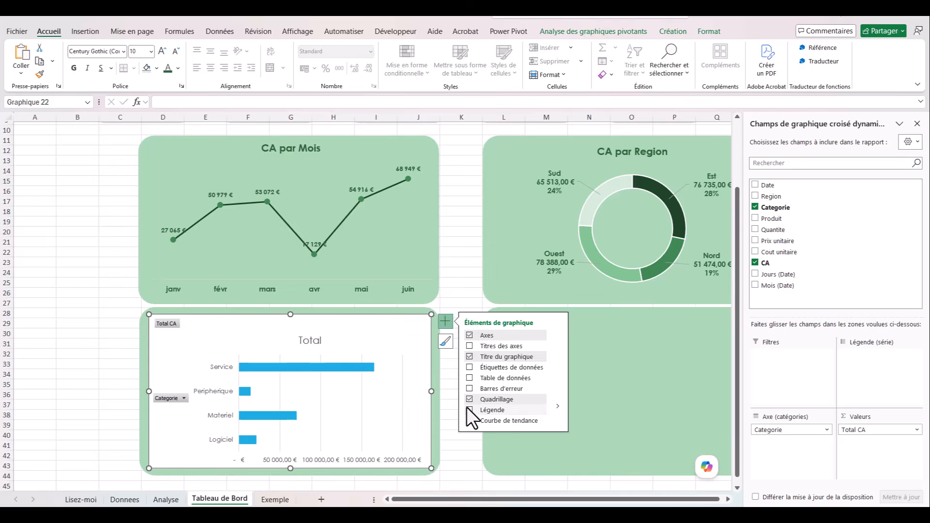
click(470, 399)
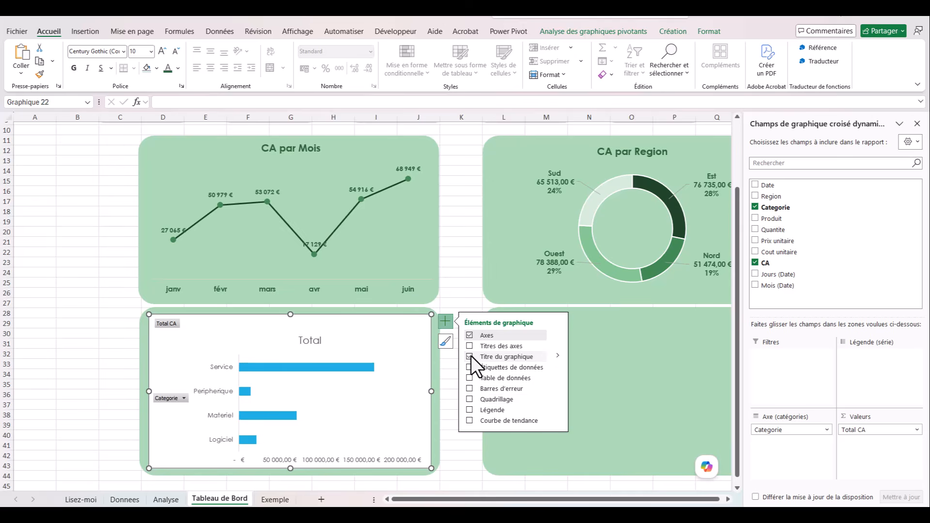
Step: Remove the category bar chart's primary horizontal axis and hide all its field buttons
click(556, 337)
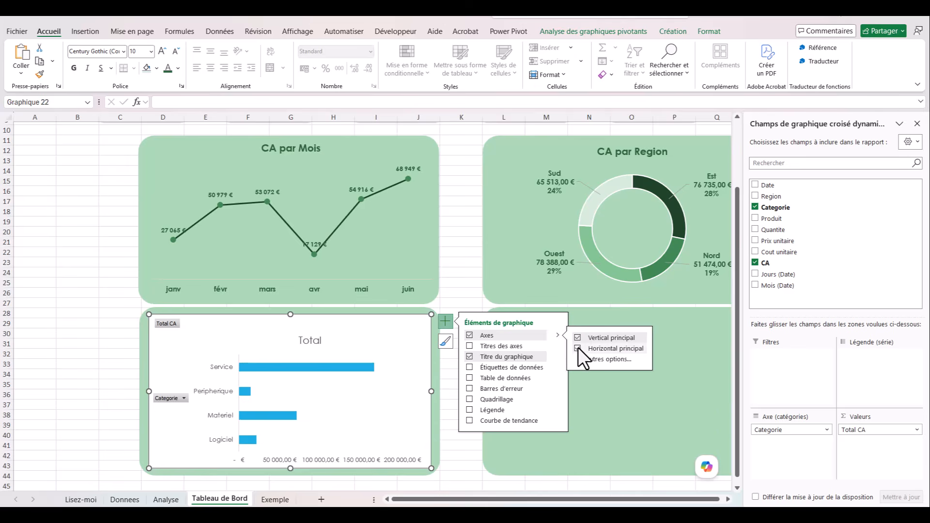
click(578, 348)
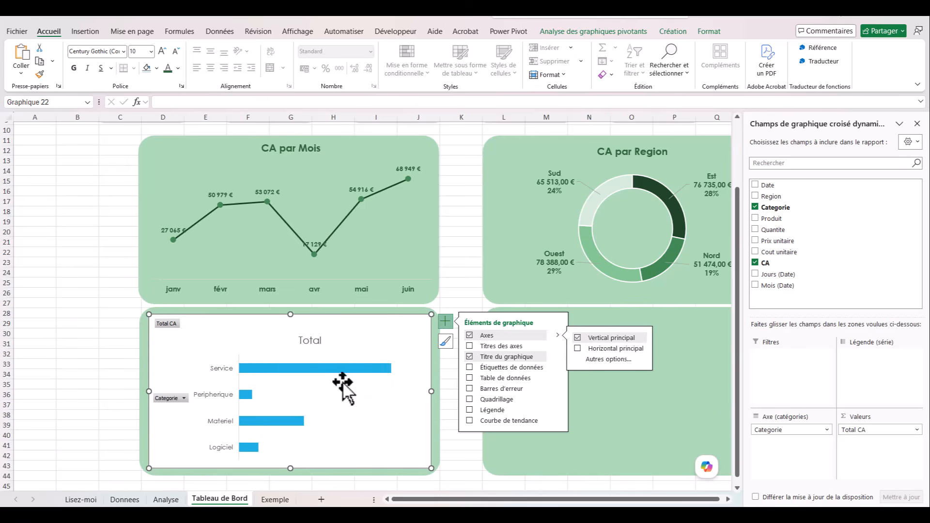
right_click(169, 398)
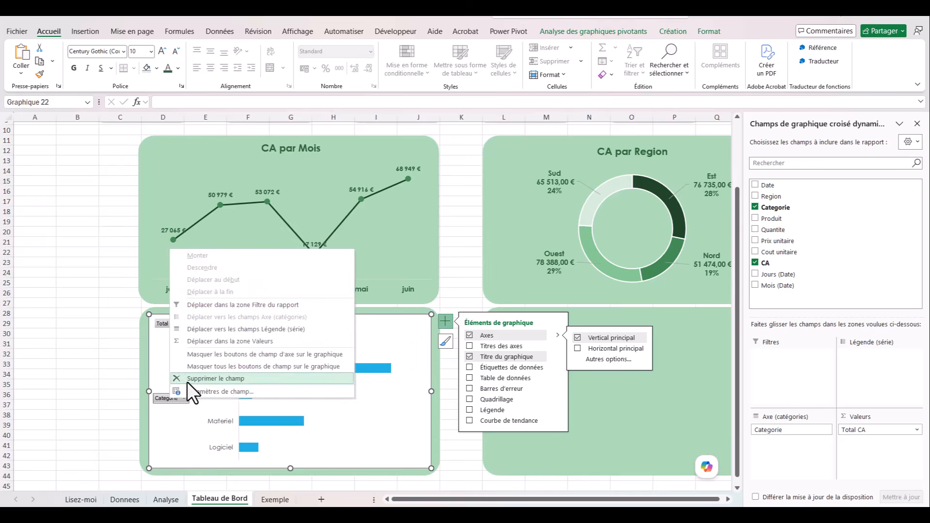
click(207, 366)
Step: Retitle the category bar chart "CA par Catégorie" and make the title and the category axis labels bold and dark green
click(290, 326)
double_click(289, 326)
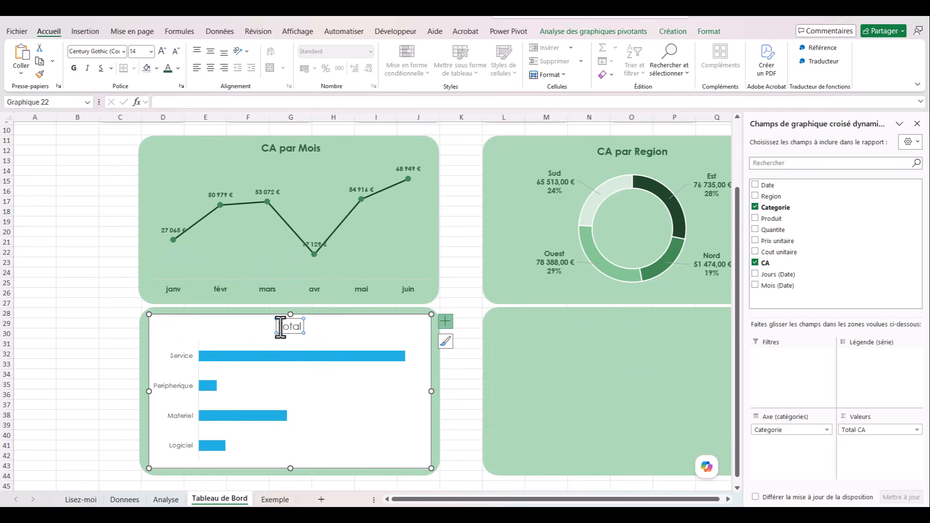
text(C)
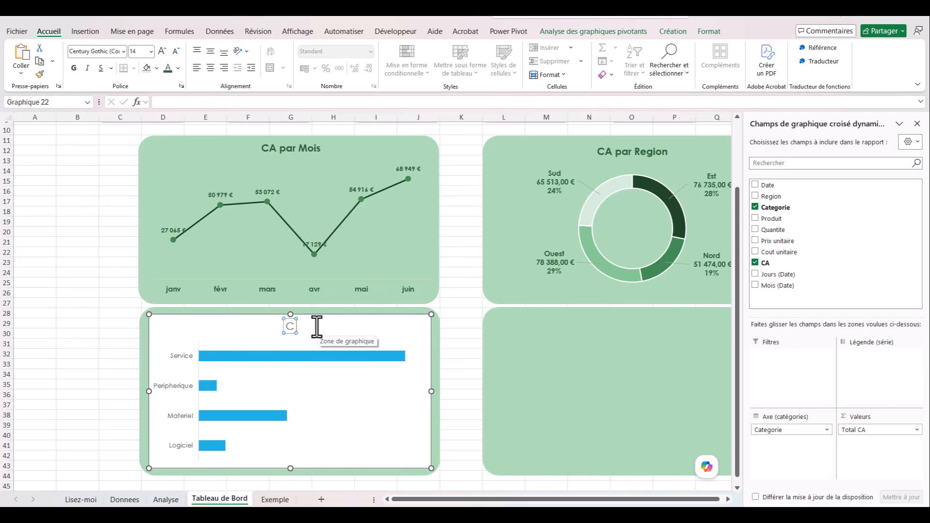
text(A par Catégorie)
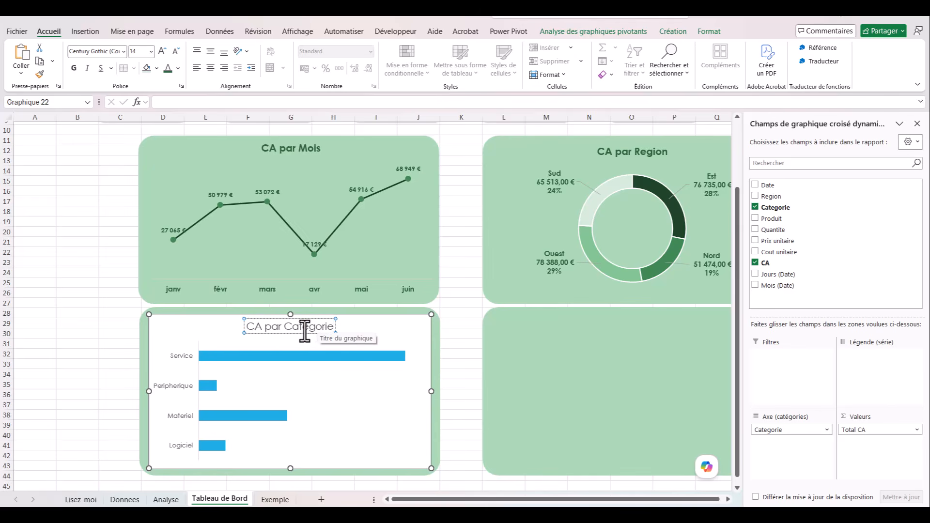
key(Escape)
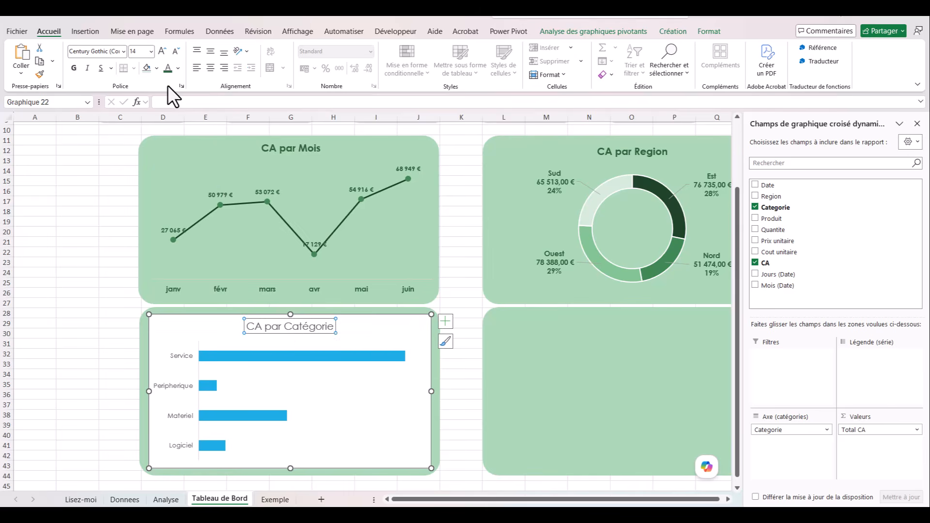
click(76, 67)
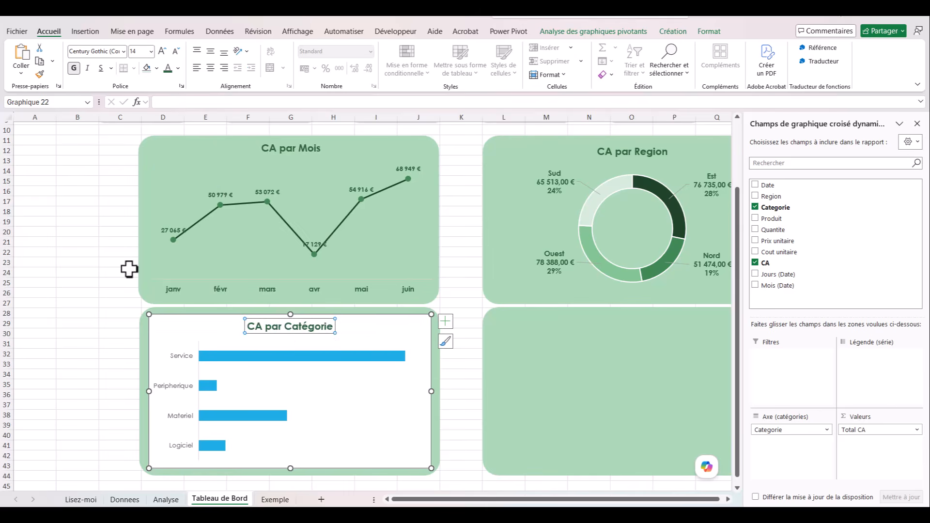
click(183, 387)
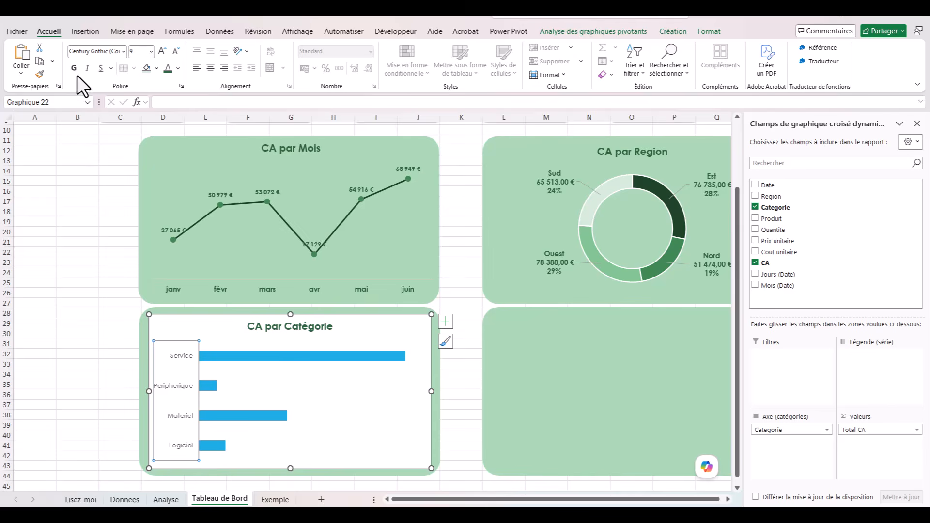
click(76, 68)
Step: Set the CA par Catégorie chart area to no fill so the green background shape shows through
click(380, 328)
click(708, 30)
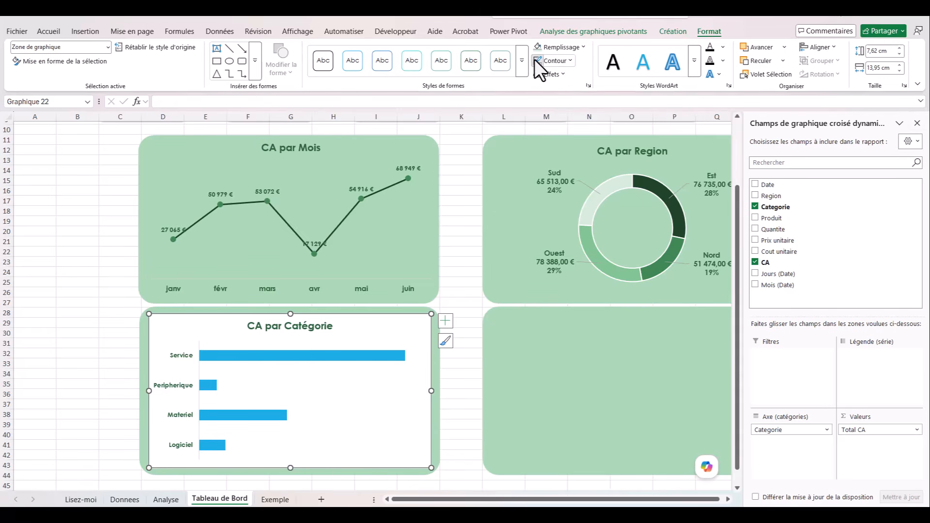
click(537, 46)
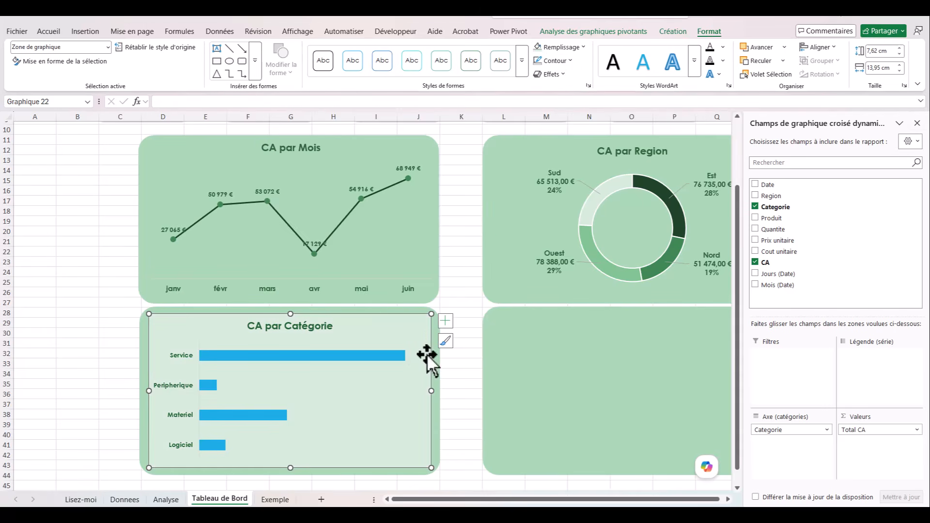
click(584, 47)
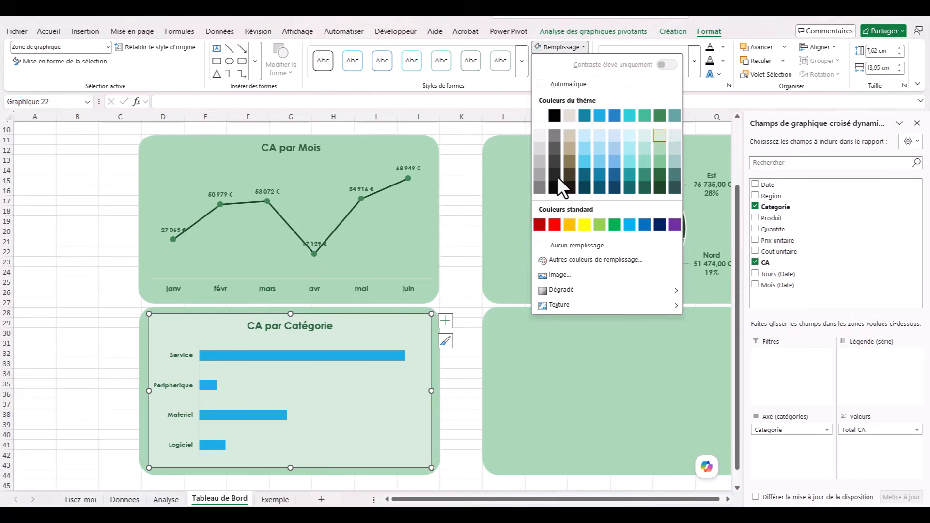
click(560, 242)
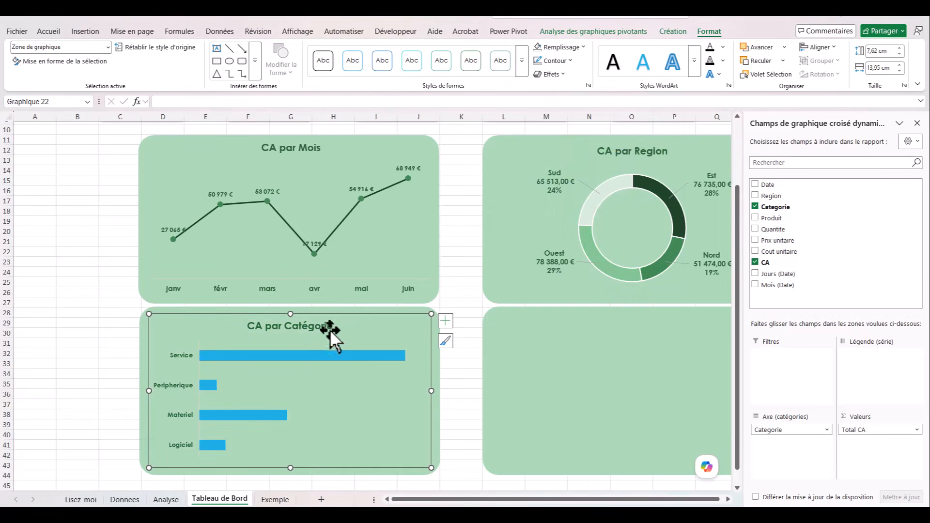
Step: Fill the CA par Catégorie bars with the darkest shade of a green theme colour
click(295, 354)
right_click(295, 354)
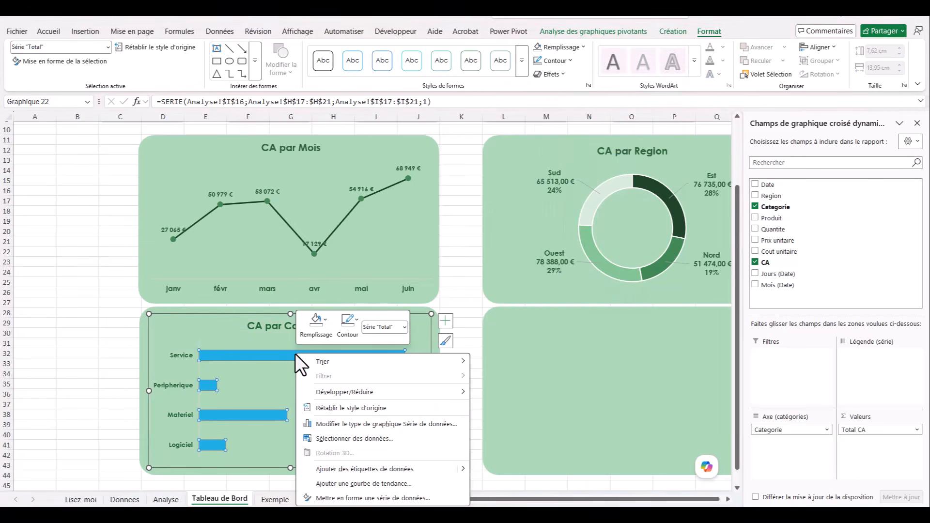
click(327, 321)
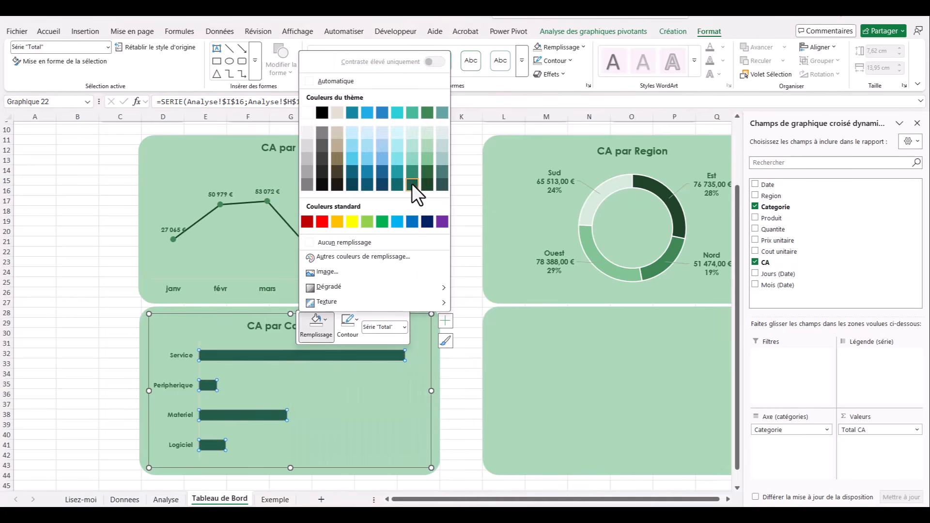
key(Escape)
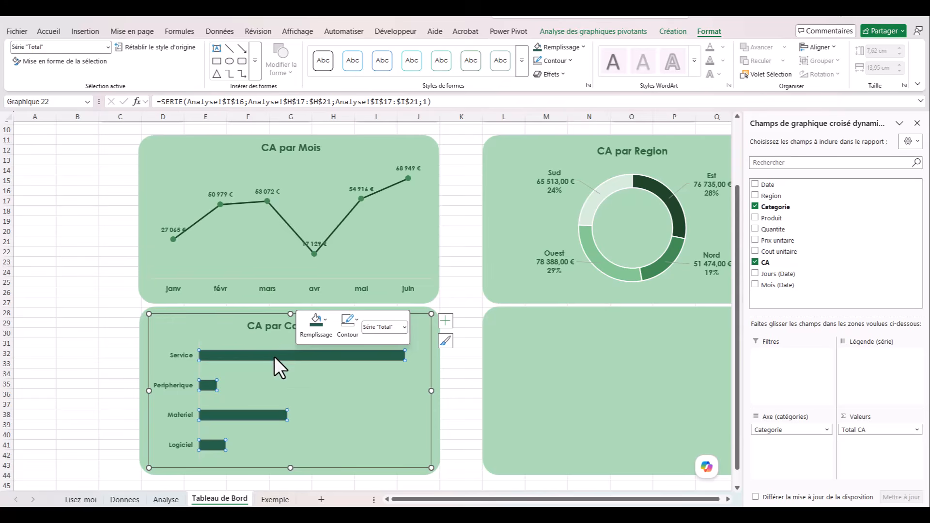
Step: Thicken the CA par Catégorie bars by setting the series gap width (Largeur de l'intervalle) to 91 %
right_click(274, 356)
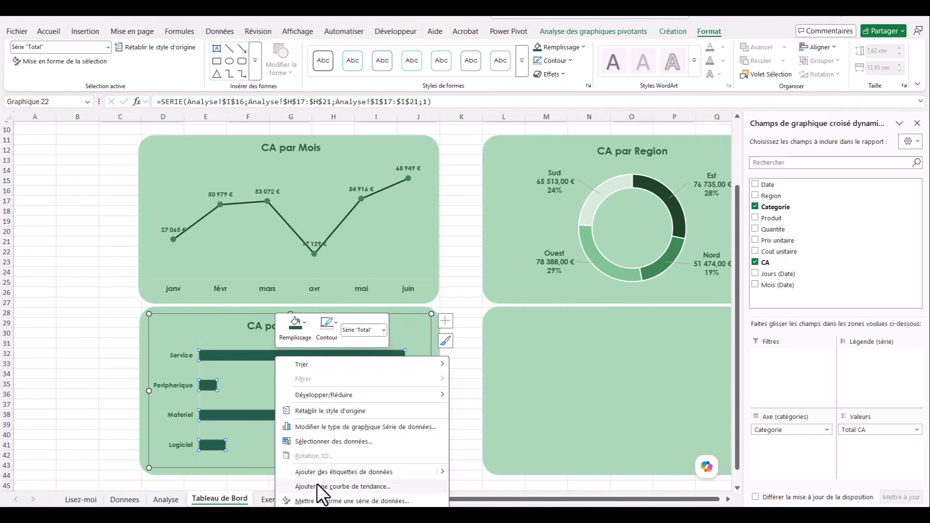
click(329, 501)
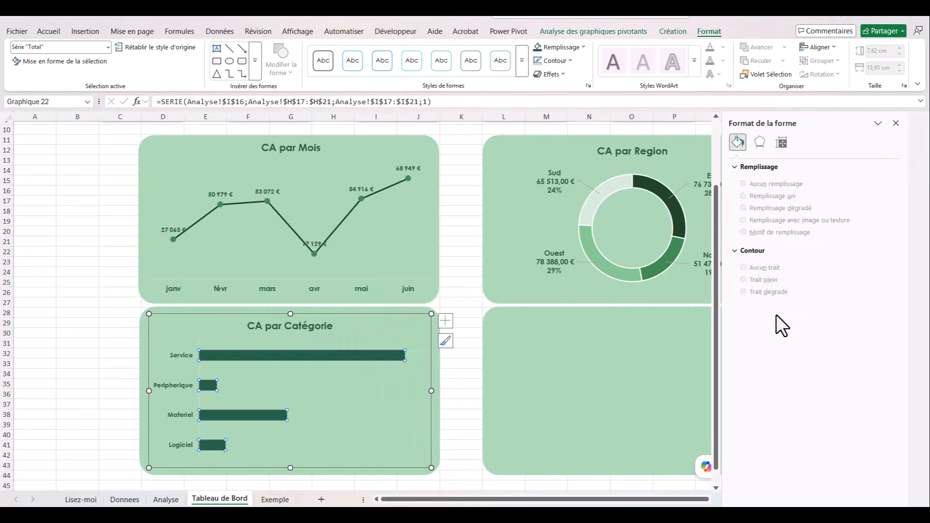
drag(824, 263, 818, 262)
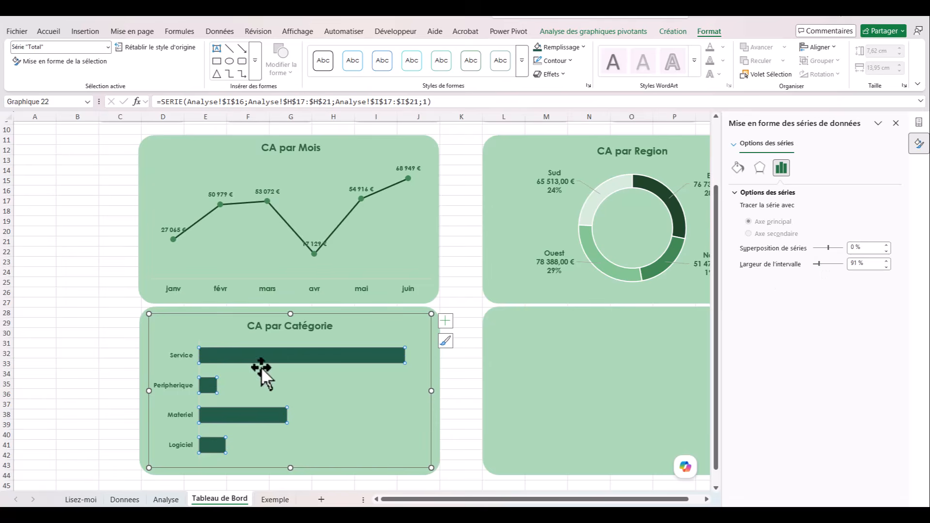
Step: Add data labels at the outside end (Bord extérieur) of the category bars and widen the chart to 14,33 cm
click(446, 321)
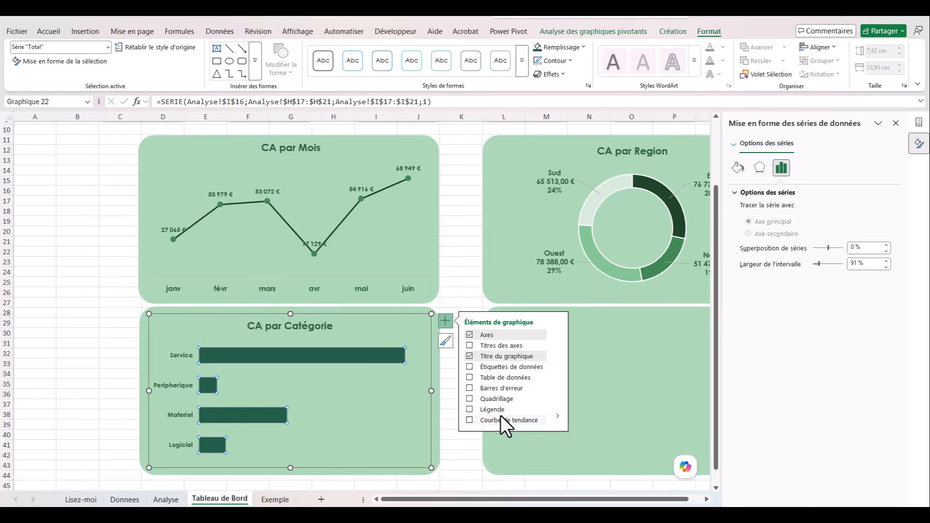
click(496, 366)
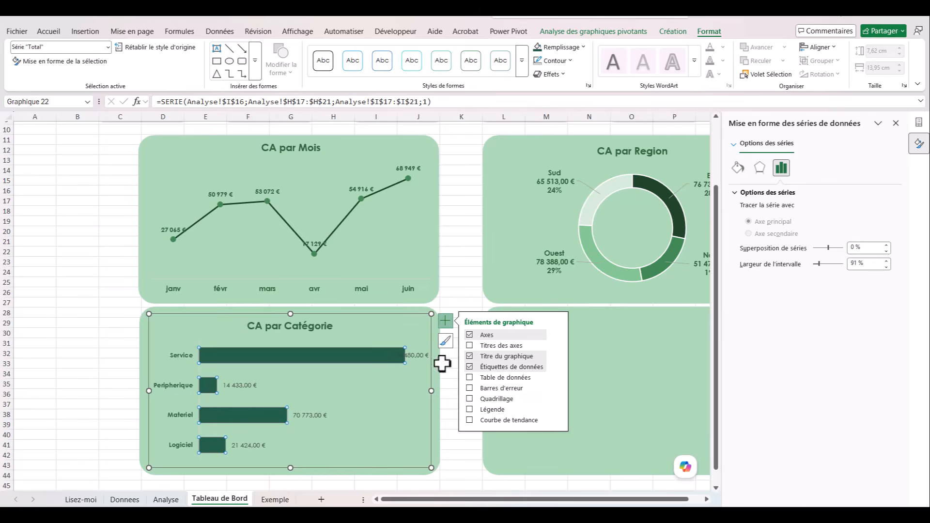
mouse_move(554, 368)
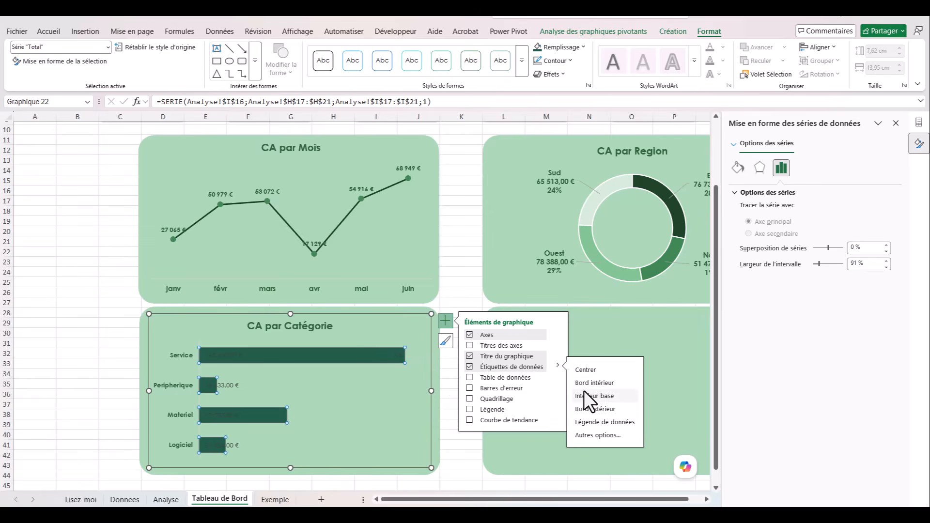
click(601, 384)
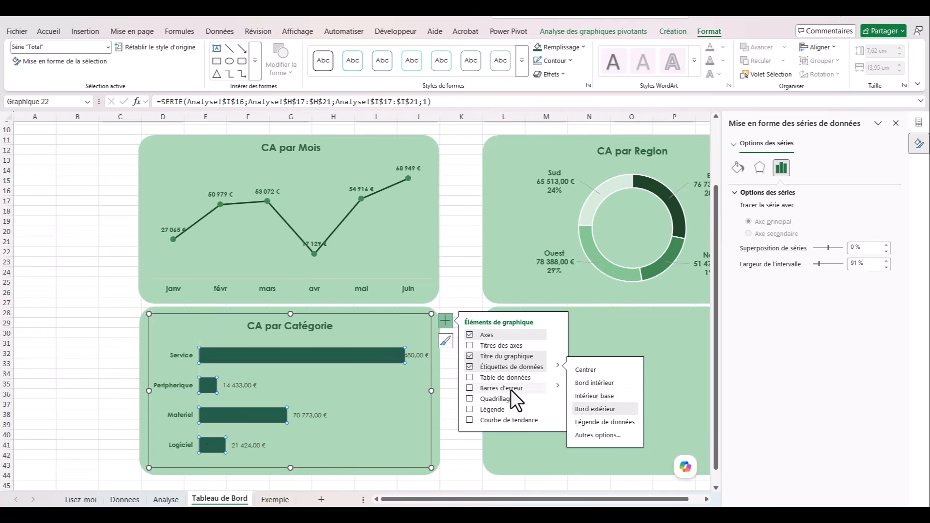
drag(429, 392, 433, 392)
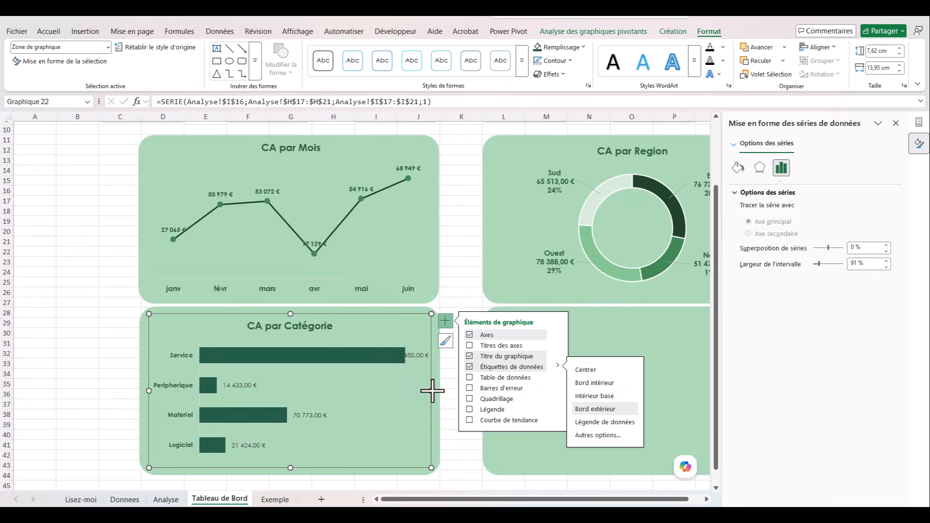
drag(148, 383, 145, 388)
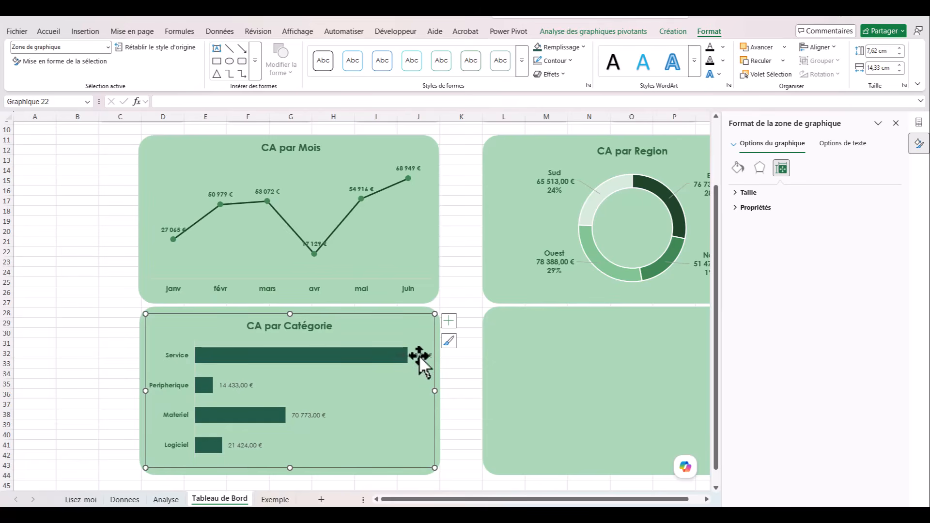
Step: Format the CA par Catégorie data labels as Monétaire numbers with 0 decimals and the € symbol
click(309, 413)
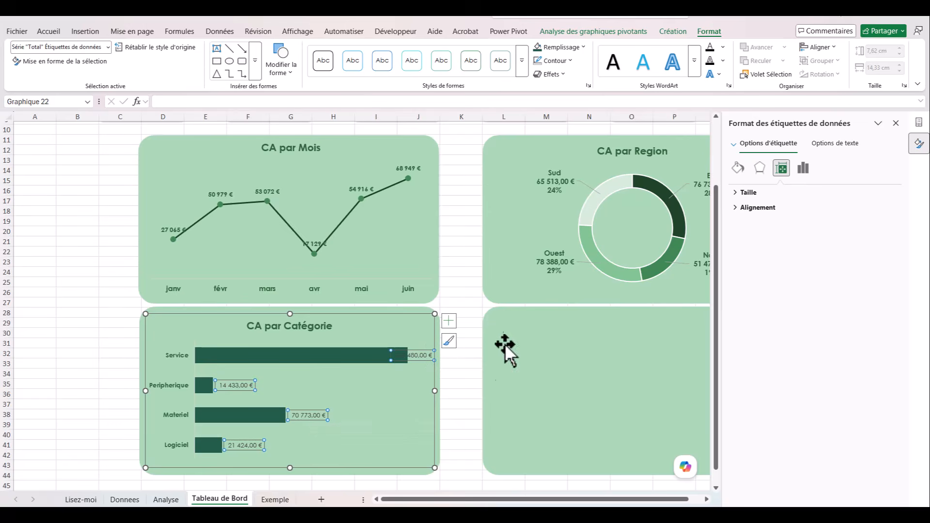
click(450, 321)
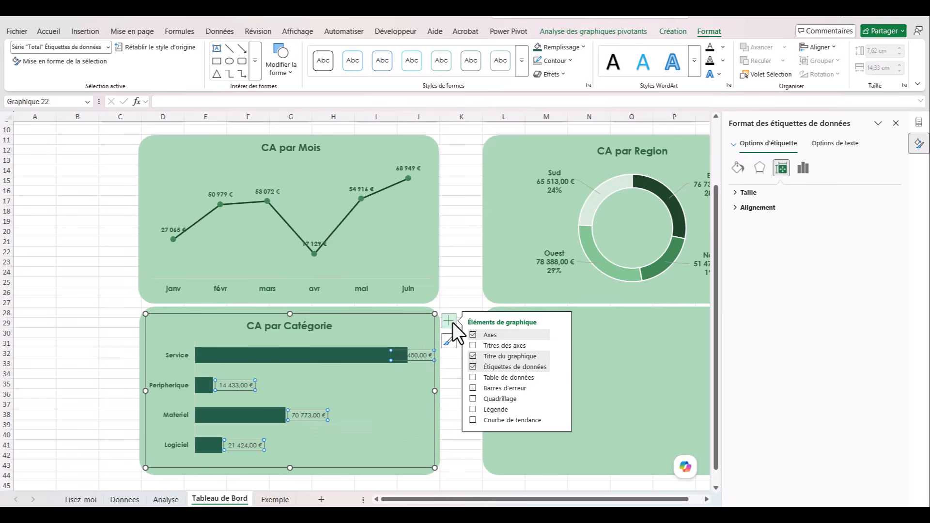
mouse_move(556, 367)
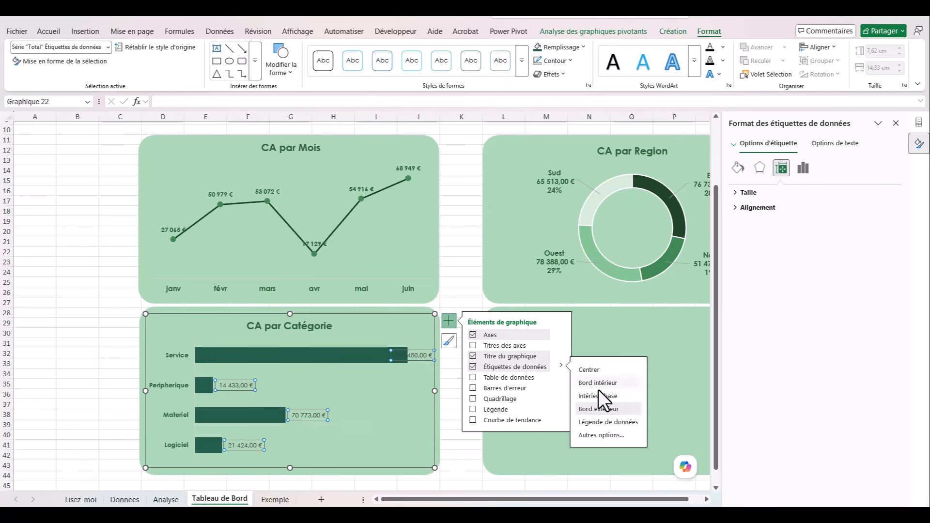
click(600, 435)
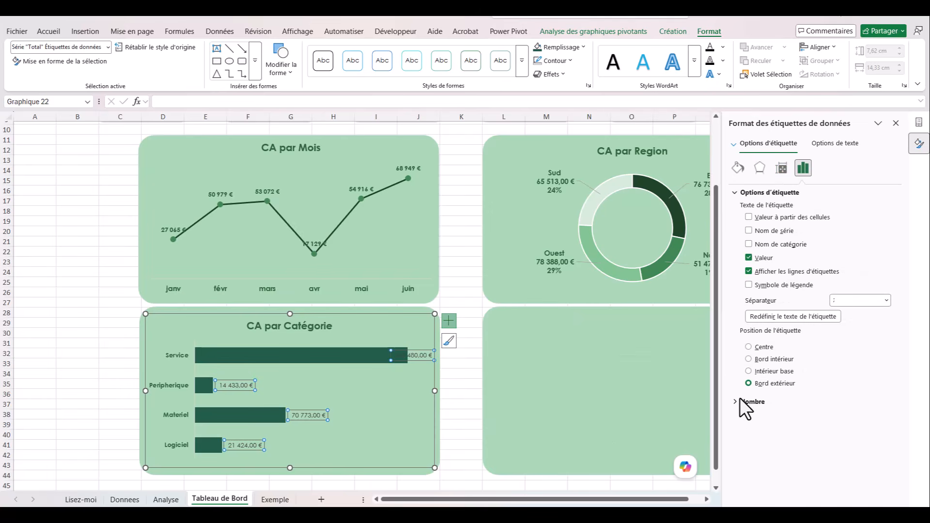
click(781, 402)
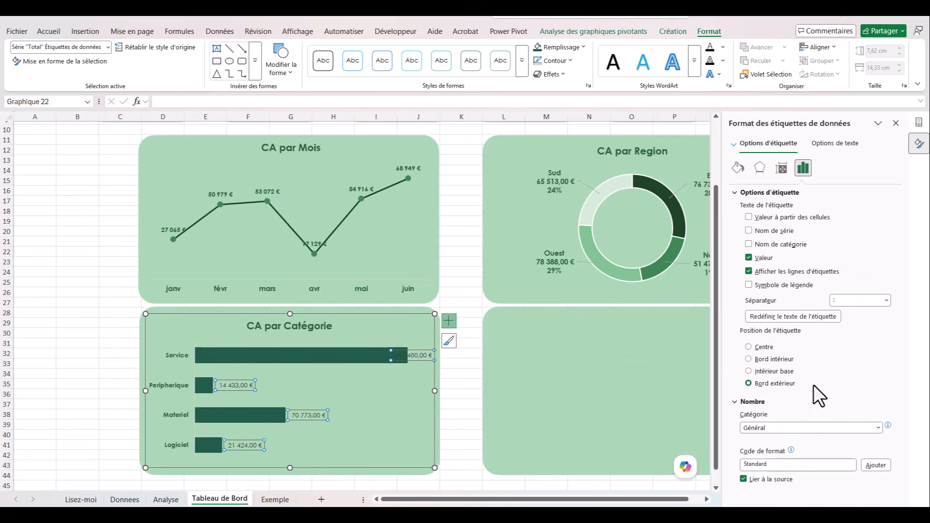
click(875, 428)
click(760, 300)
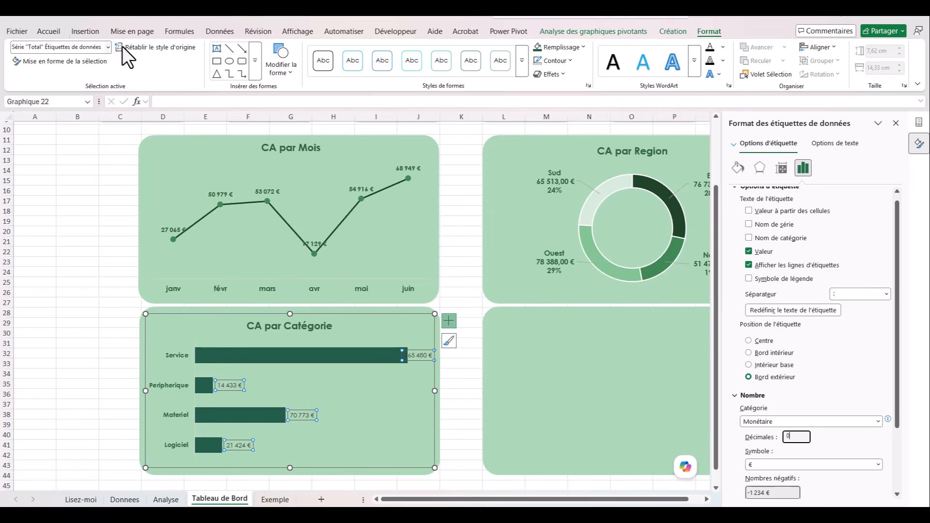
Step: Set the CA par Catégorie data labels to font size 10 and bold
click(49, 31)
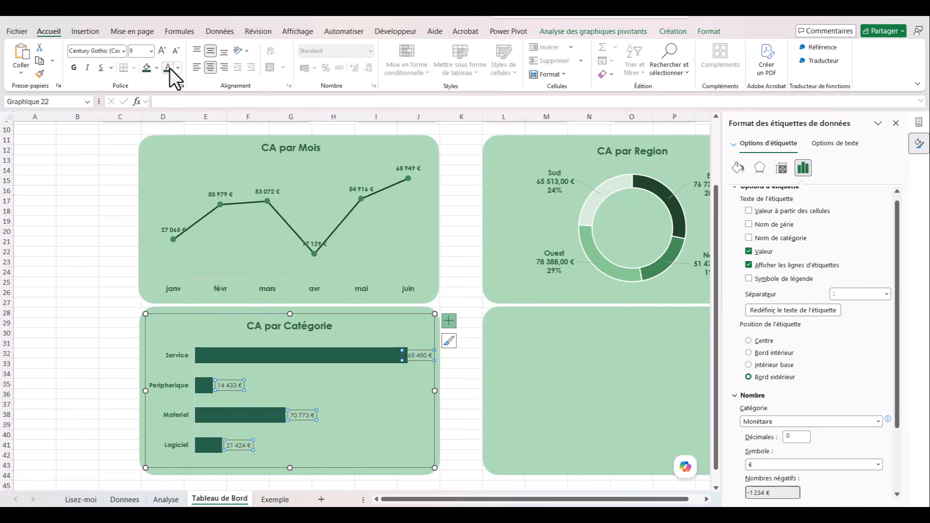
click(162, 50)
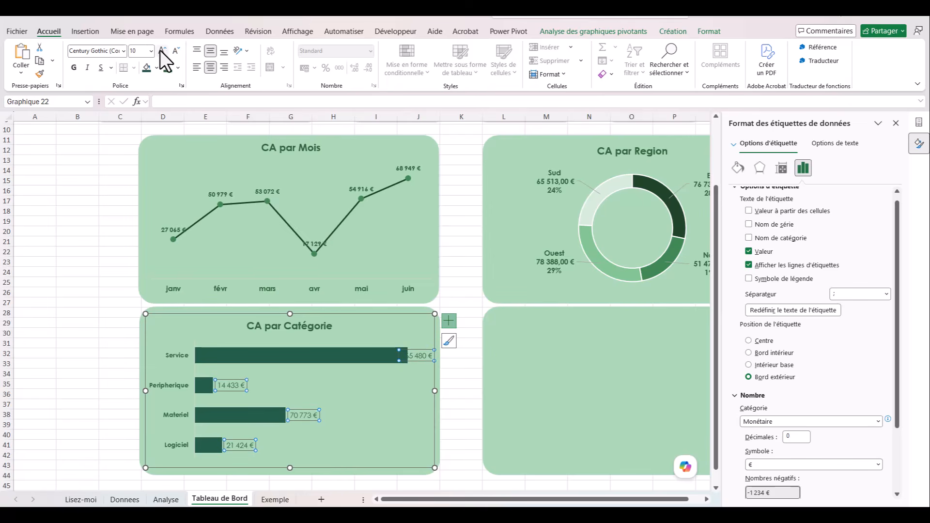
click(74, 68)
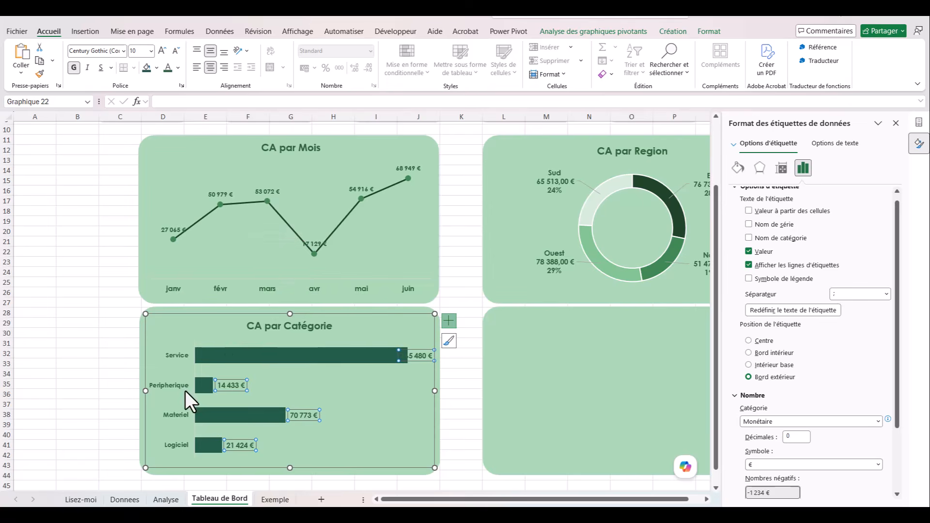
click(89, 285)
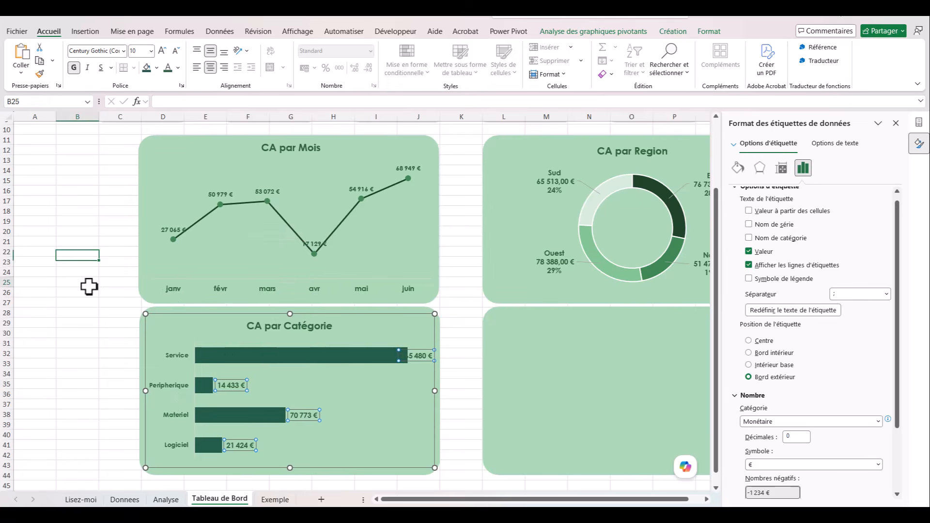
key(Escape)
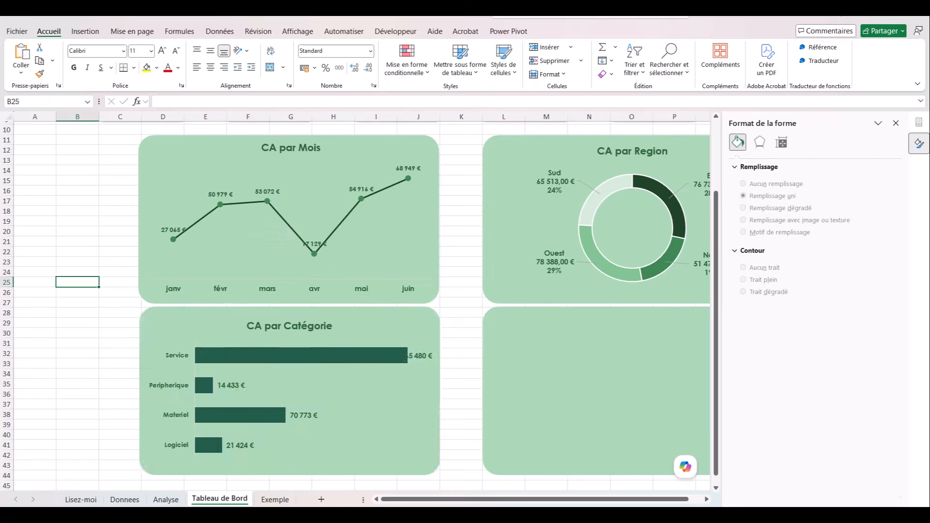
Step: Insert a clustered column pivot chart (Histogramme groupé) from the Top 5 Produit pivot table on the Analyse sheet
click(169, 500)
click(521, 328)
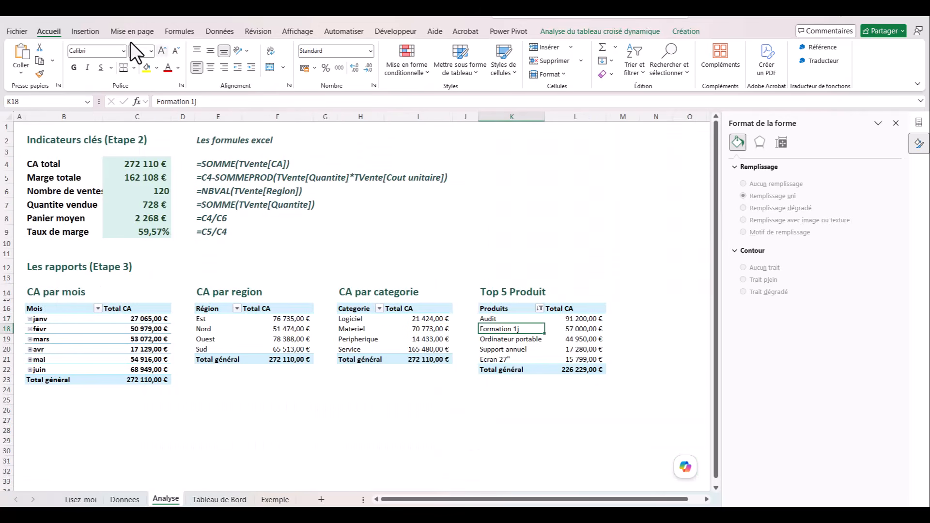
click(93, 31)
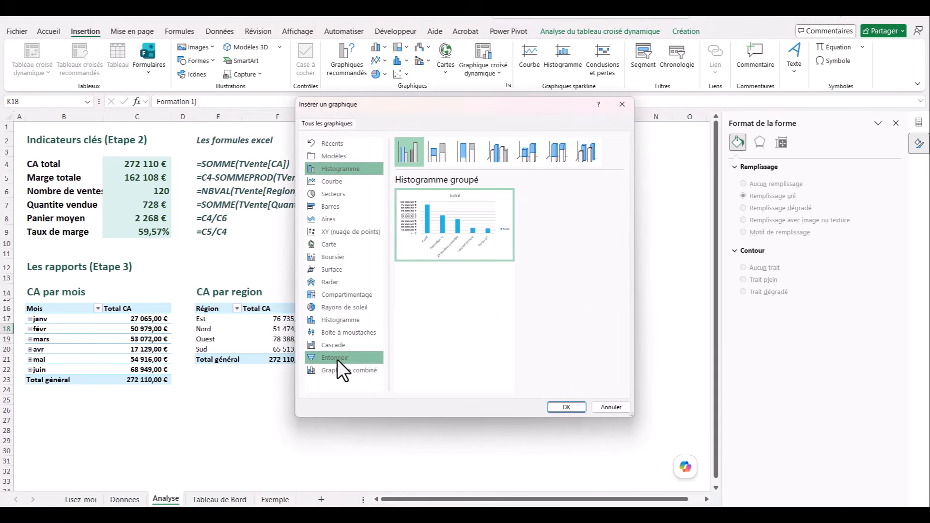
click(555, 408)
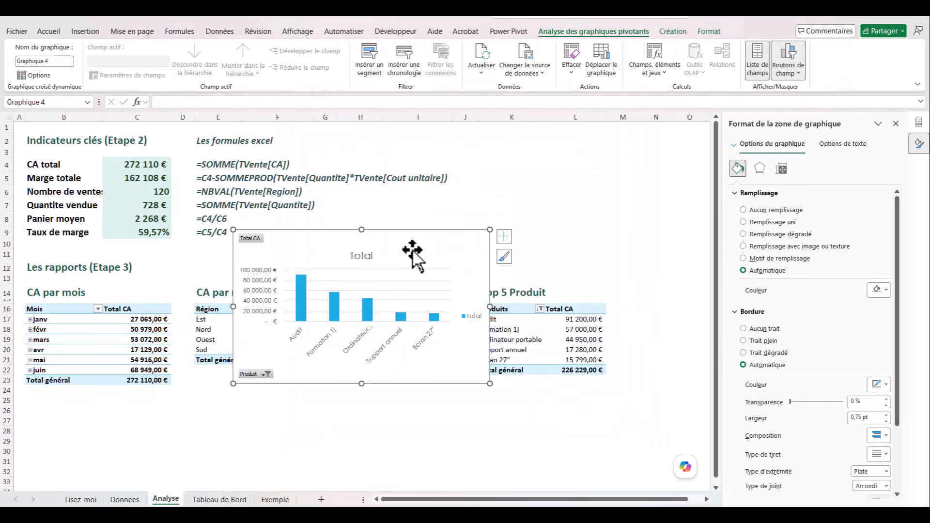
Step: Move the new product chart to the Tableau de Bord sheet, onto the empty green shape below CA par Region
key(Delete)
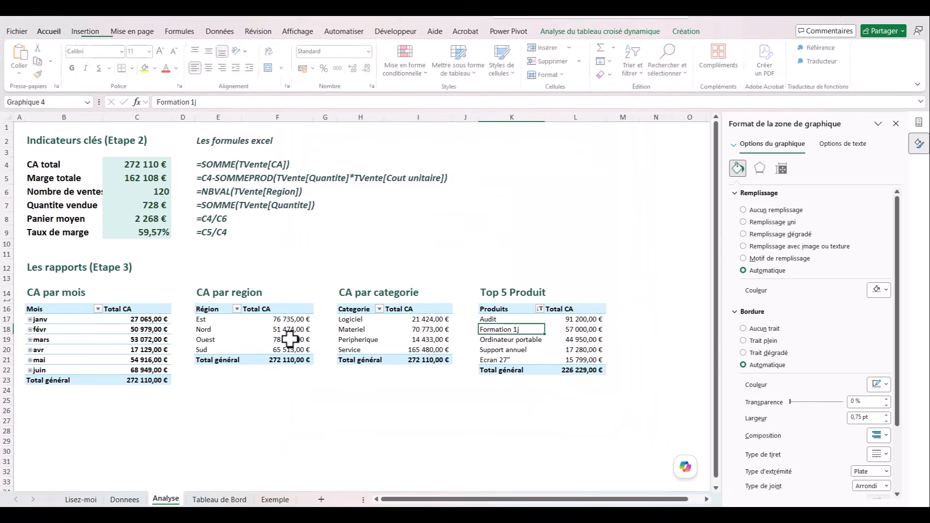
click(230, 498)
click(93, 363)
key(ctrl+v)
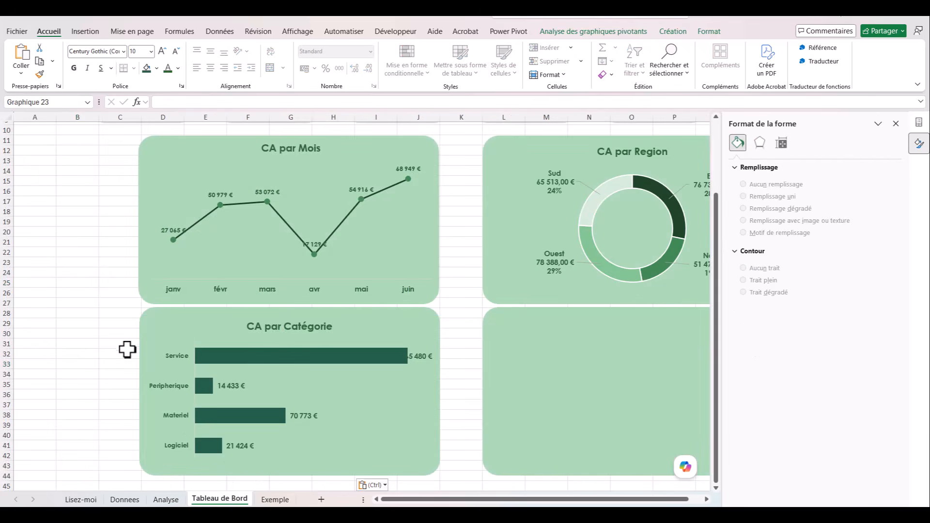
mouse_move(184, 380)
mouse_down()
mouse_move(554, 357)
mouse_move(594, 322)
mouse_up()
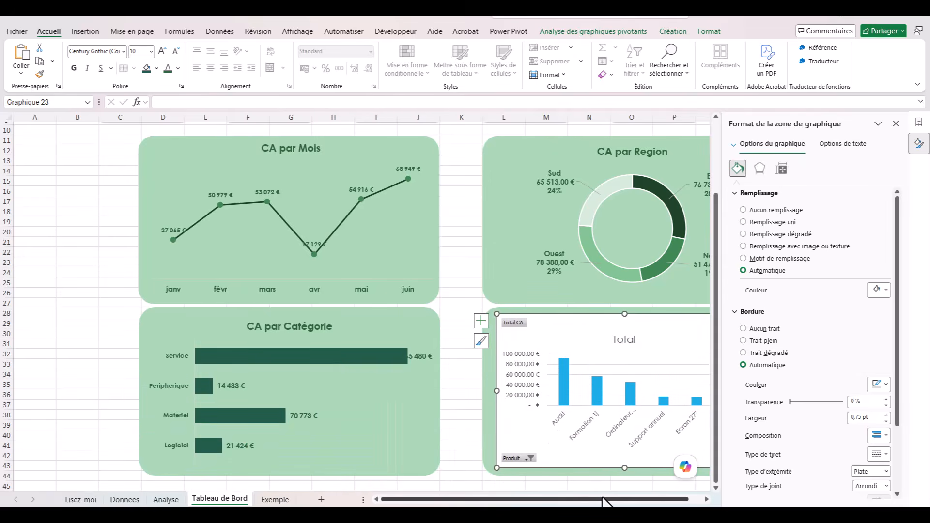
Step: Enlarge the product chart to about 7,79 cm high and 13,97 cm wide to fit its green shape
drag(606, 499, 706, 502)
click(707, 499)
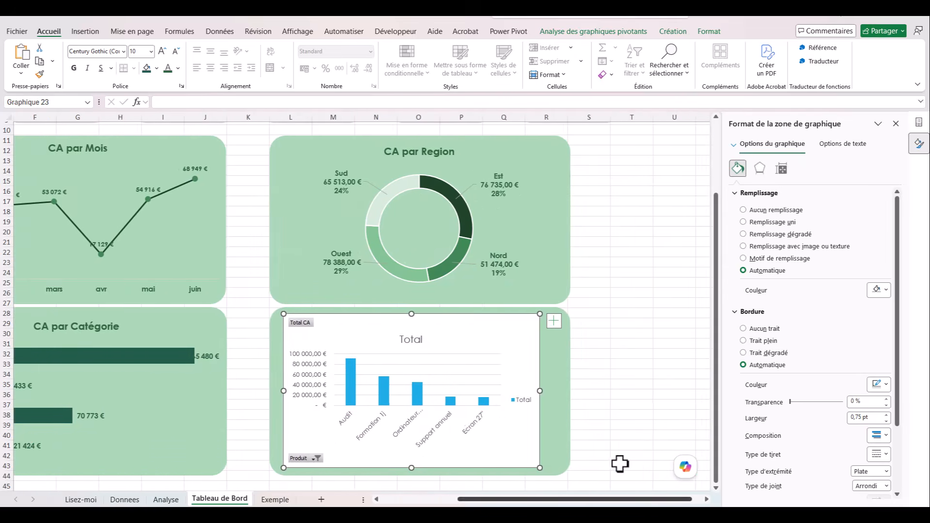
drag(541, 391, 559, 391)
drag(421, 467, 421, 470)
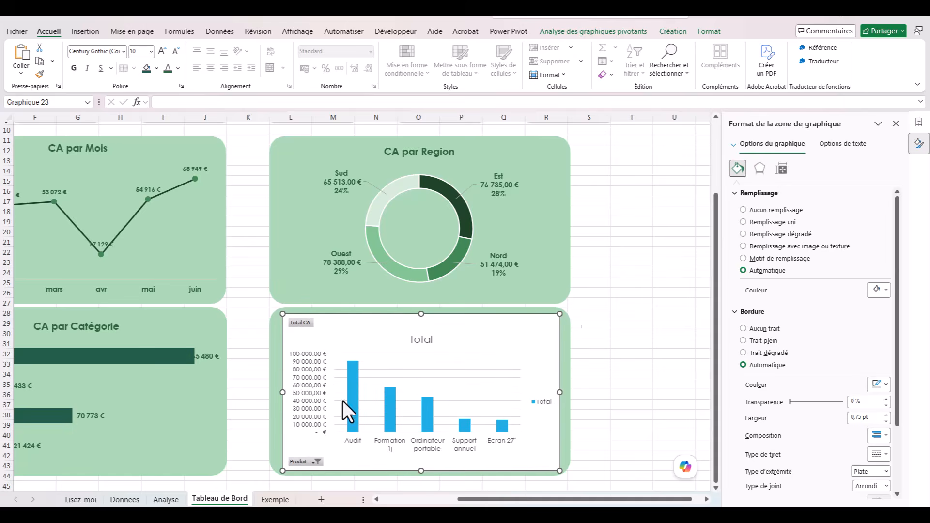
drag(282, 393, 277, 393)
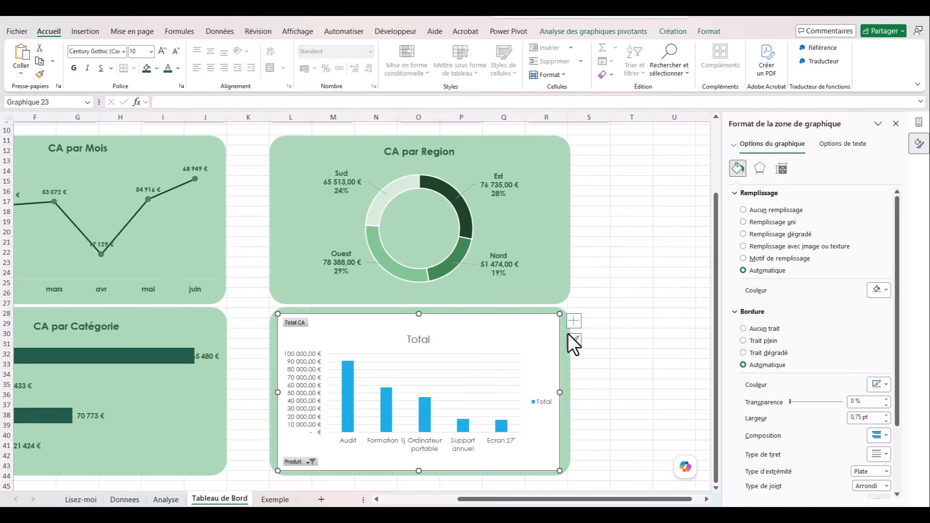
Step: Remove the legend and gridlines from the product chart and show its data labels
click(573, 317)
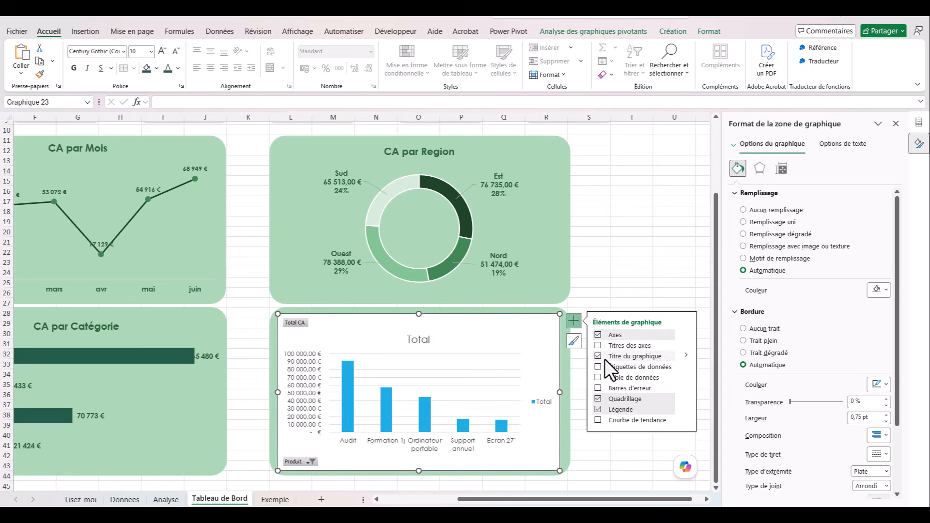
click(598, 410)
click(597, 399)
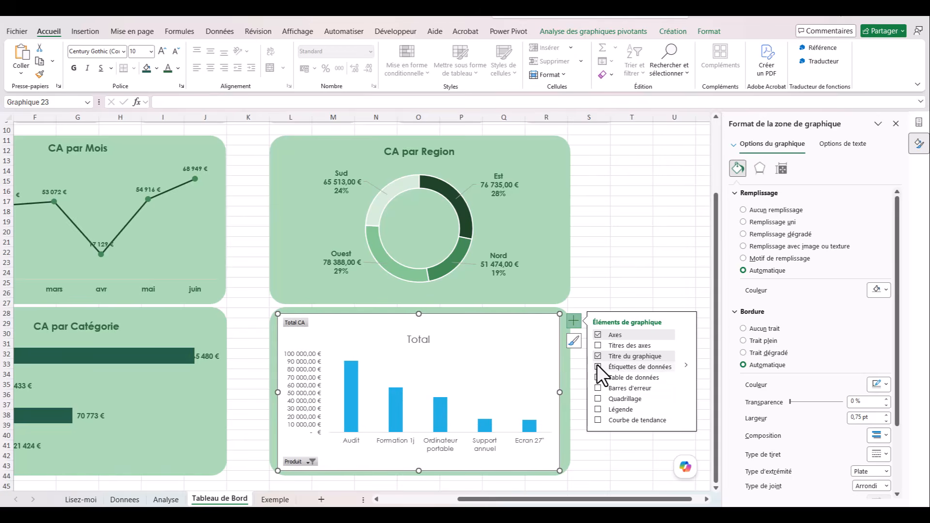
click(596, 365)
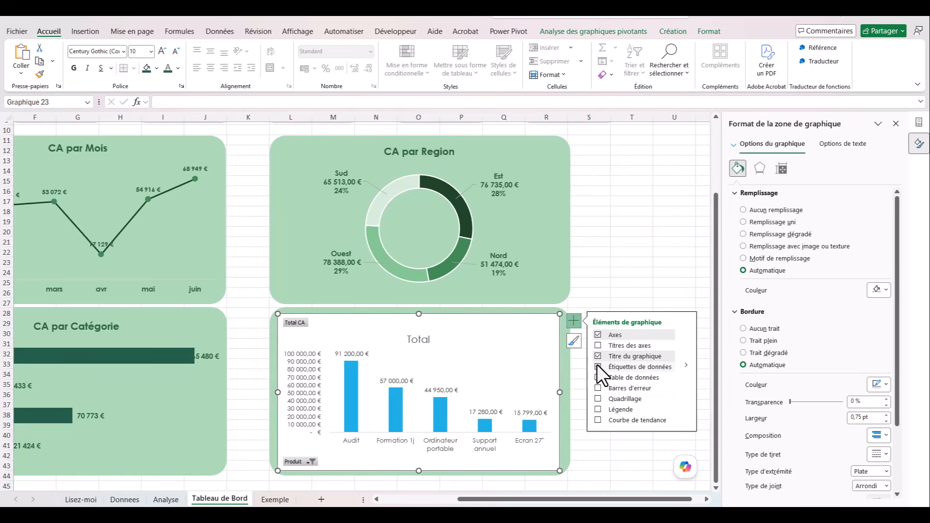
Step: Hide the main vertical axis and all field buttons on the product chart
click(684, 333)
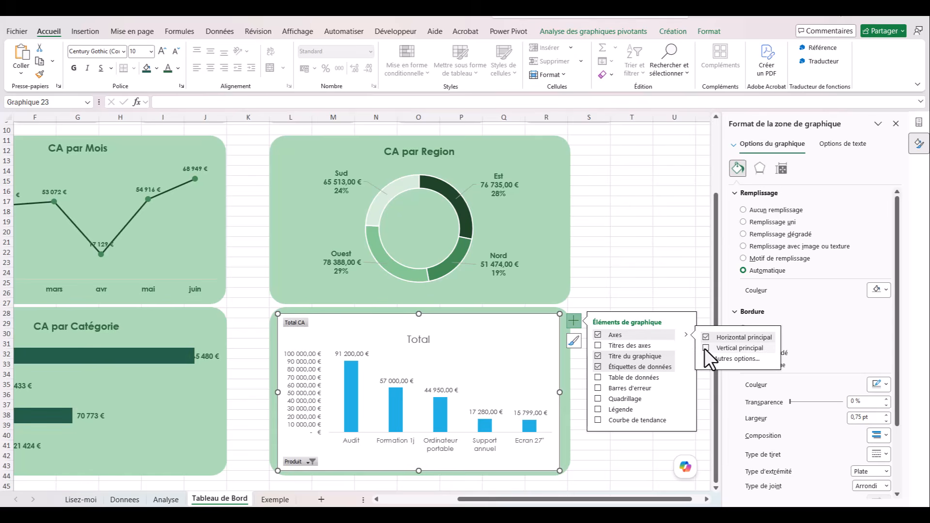
click(705, 347)
right_click(307, 464)
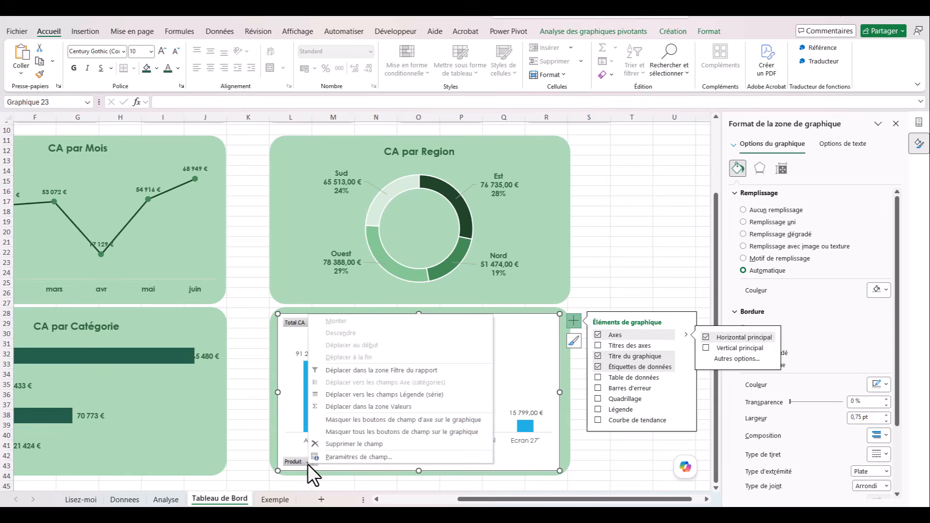
key(Escape)
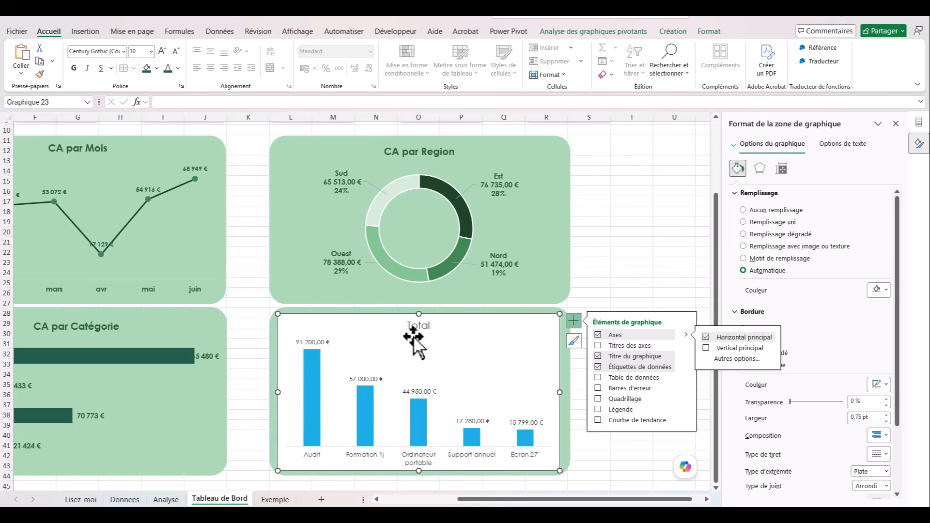
Step: Retitle the product chart "Top 5 Produit" and make the title bold dark green
click(411, 326)
drag(405, 325, 439, 327)
text(Topn)
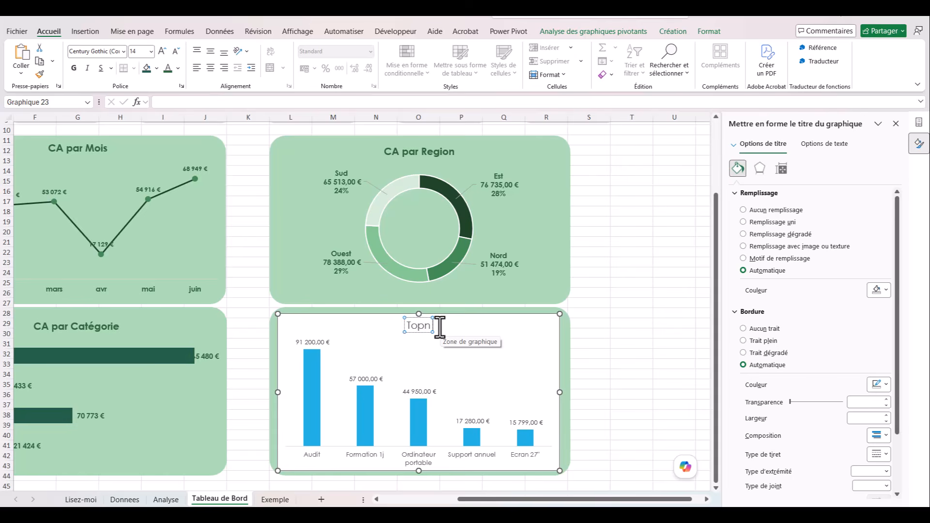
key(BackSpace)
text(5 Produit)
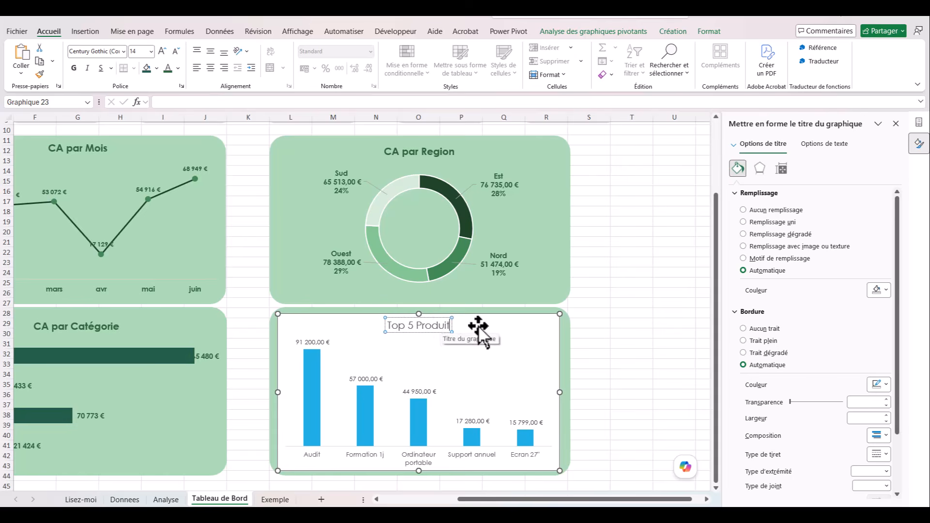
key(Escape)
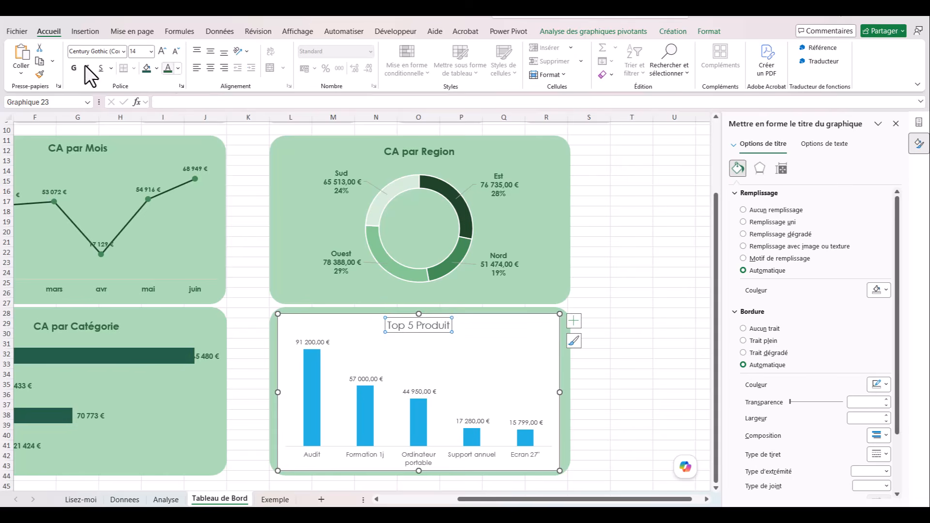
click(308, 322)
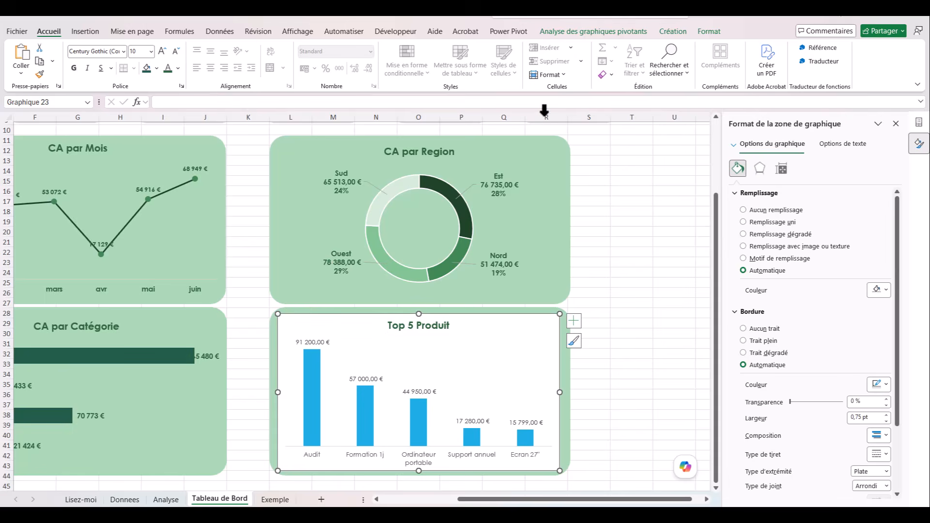
Step: Set the Top 5 Produit chart area to no outline and no fill
click(708, 31)
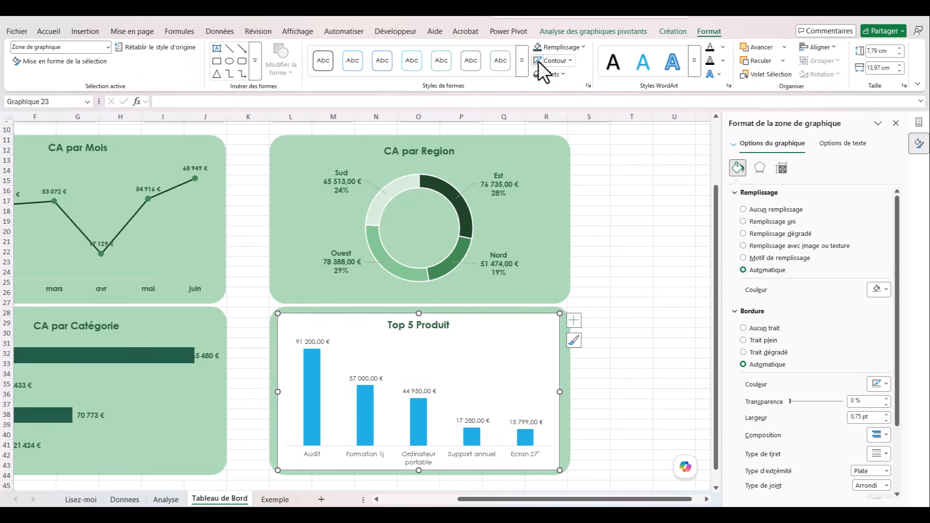
click(581, 47)
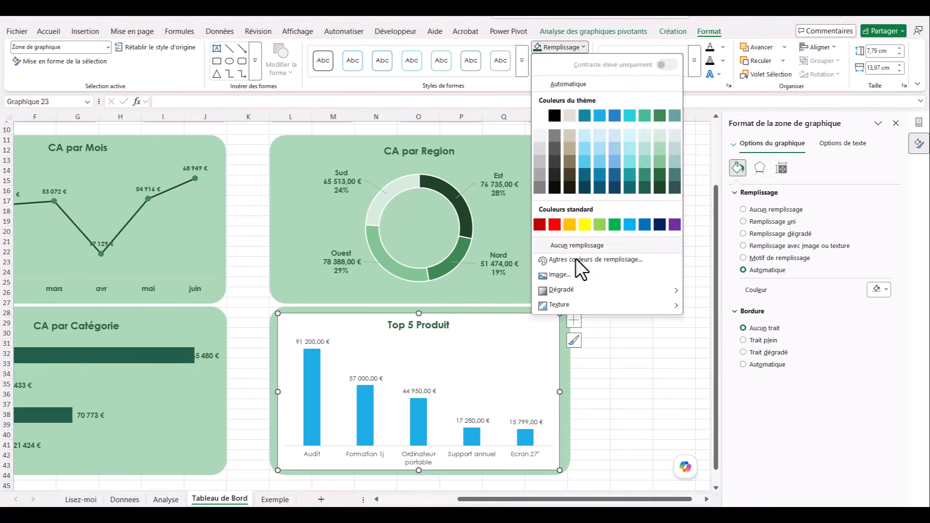
click(576, 259)
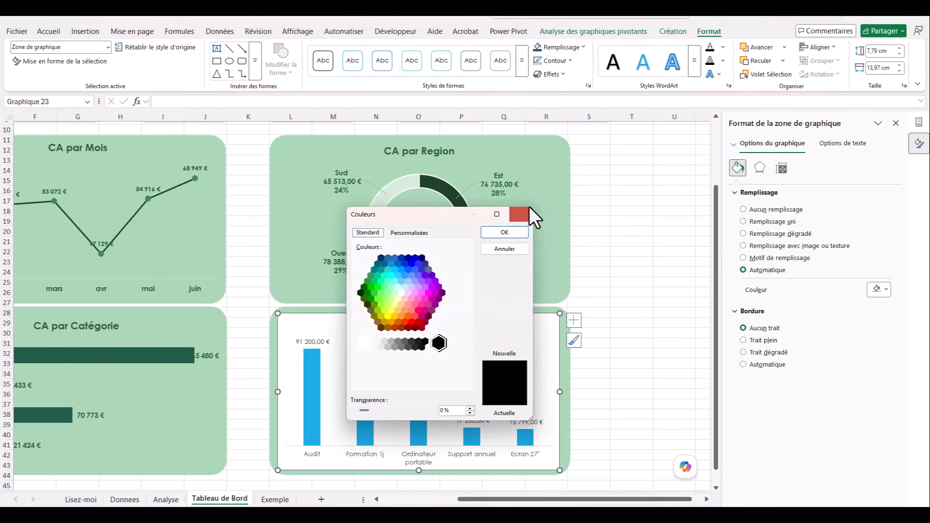
key(Escape)
click(582, 47)
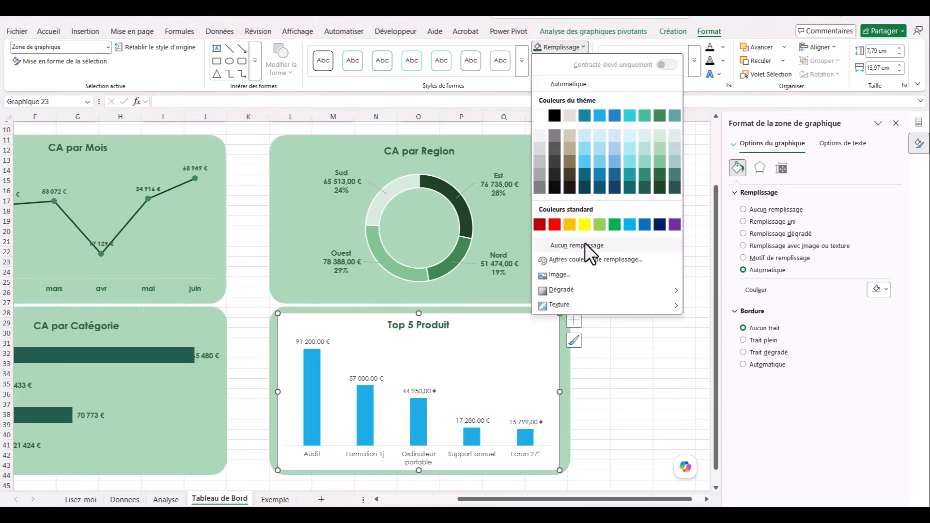
click(584, 244)
Step: Format the Top 5 Produit data labels as euro currency with 0 decimals and make them bold dark green
click(312, 340)
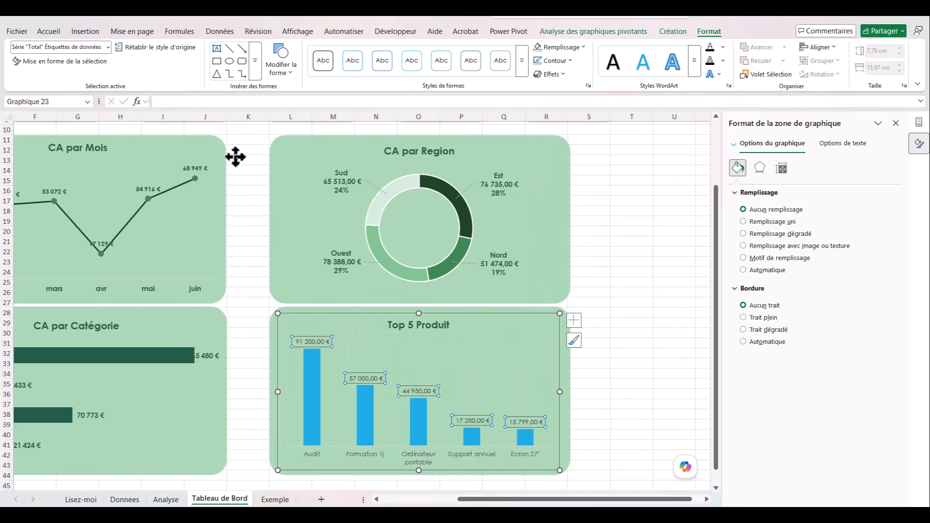
right_click(312, 342)
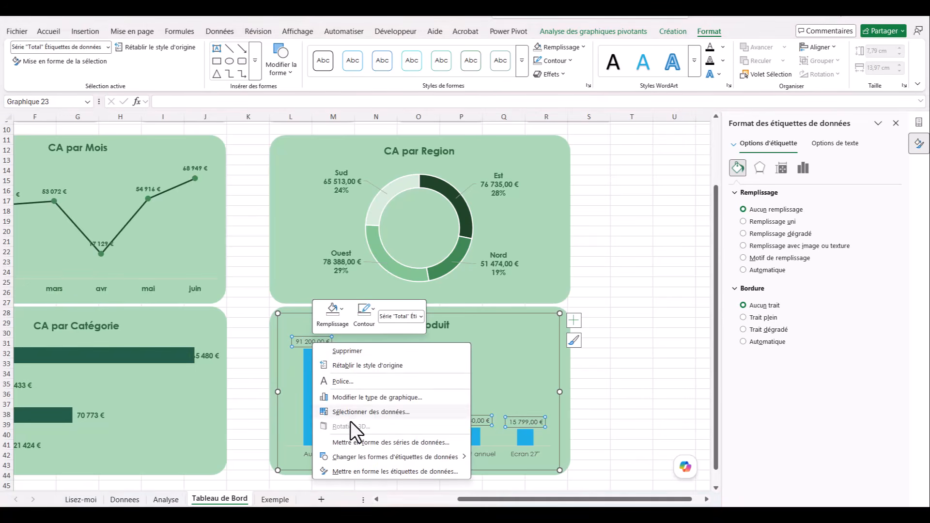
click(368, 471)
click(821, 403)
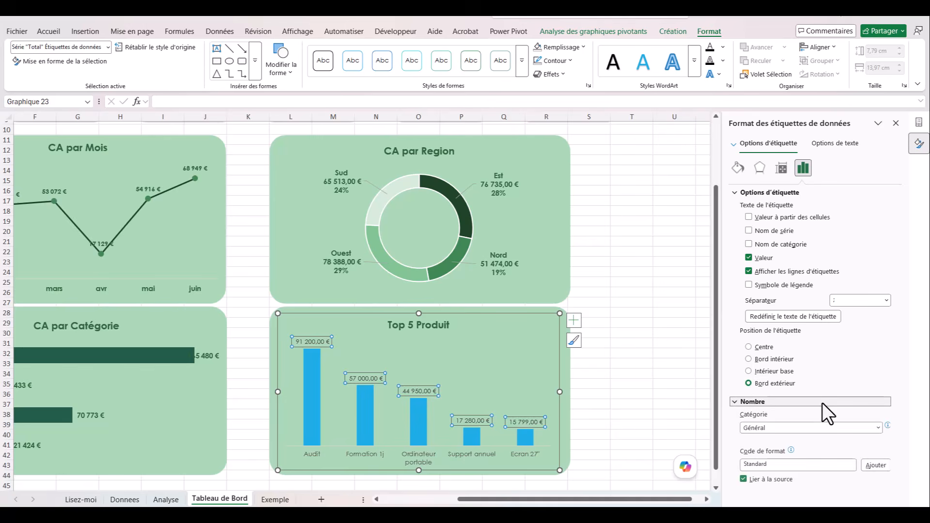
click(878, 427)
click(757, 297)
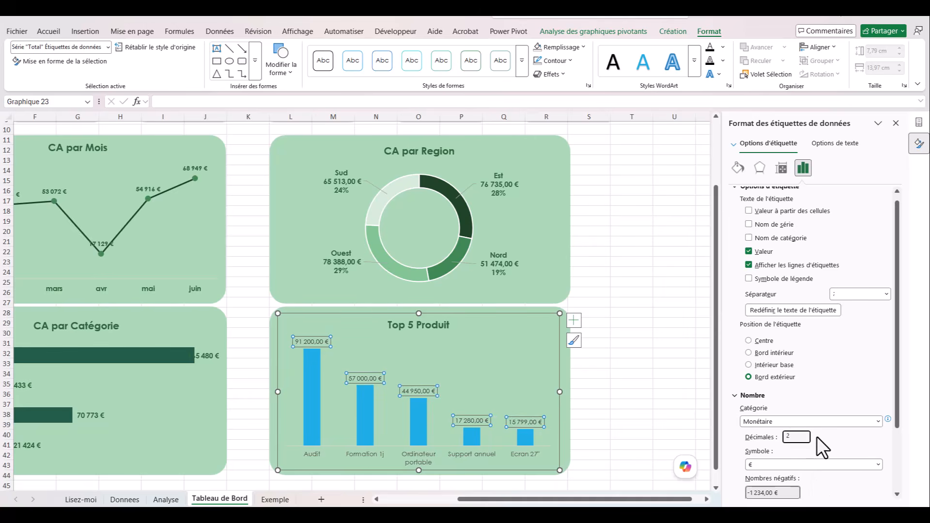
key(Return)
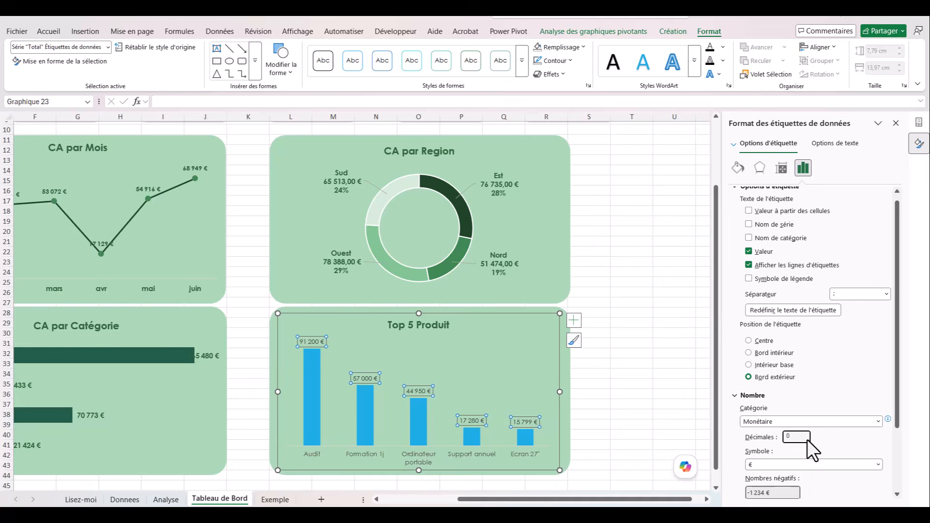
click(50, 31)
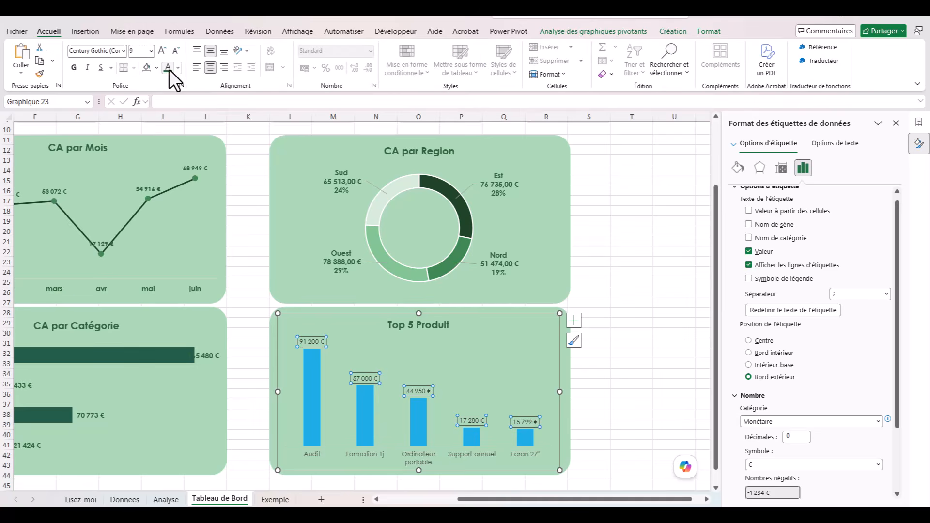
click(74, 67)
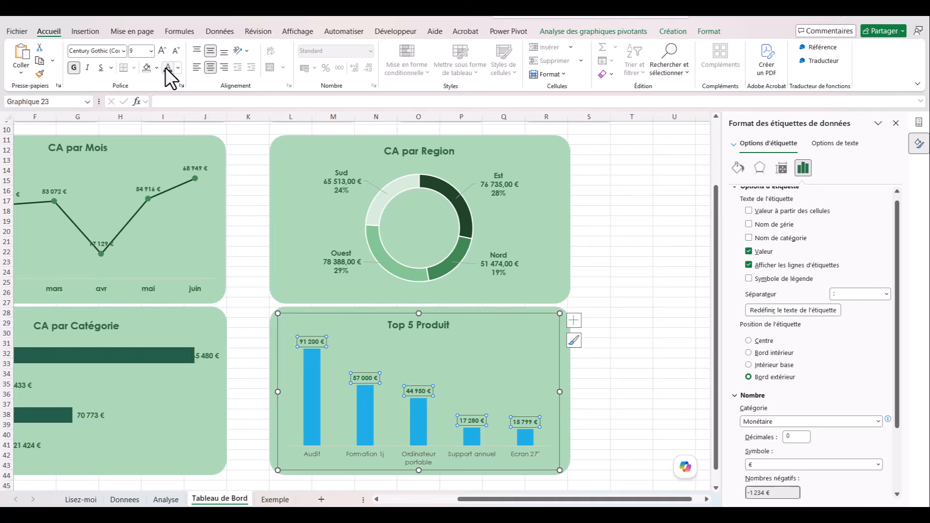
Step: Fill the columns of the Top 5 Produit chart with the dark green used for the CA par Catégorie bars
click(315, 367)
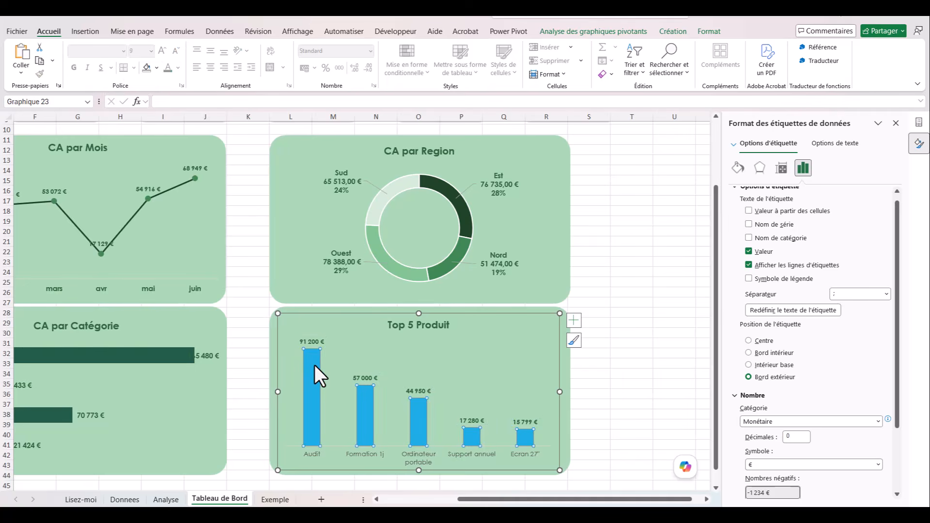
right_click(315, 374)
click(344, 328)
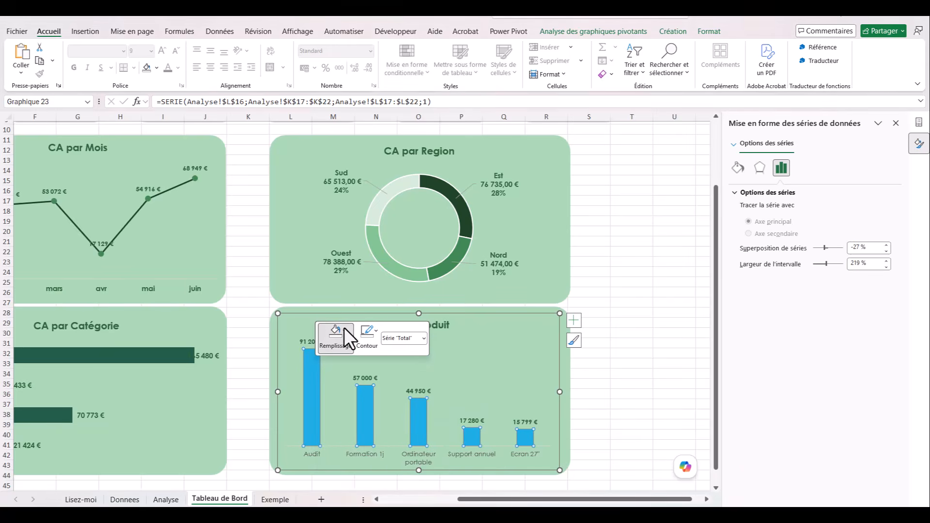
click(446, 124)
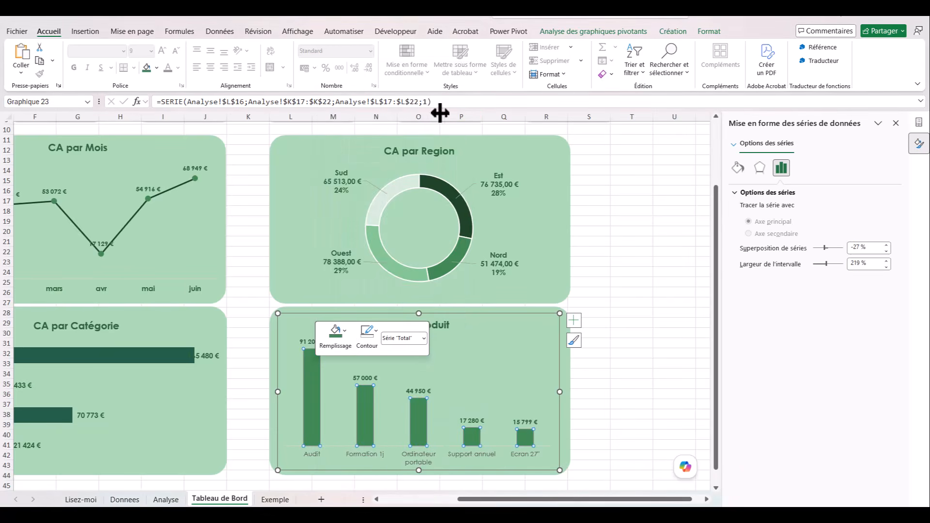
click(345, 331)
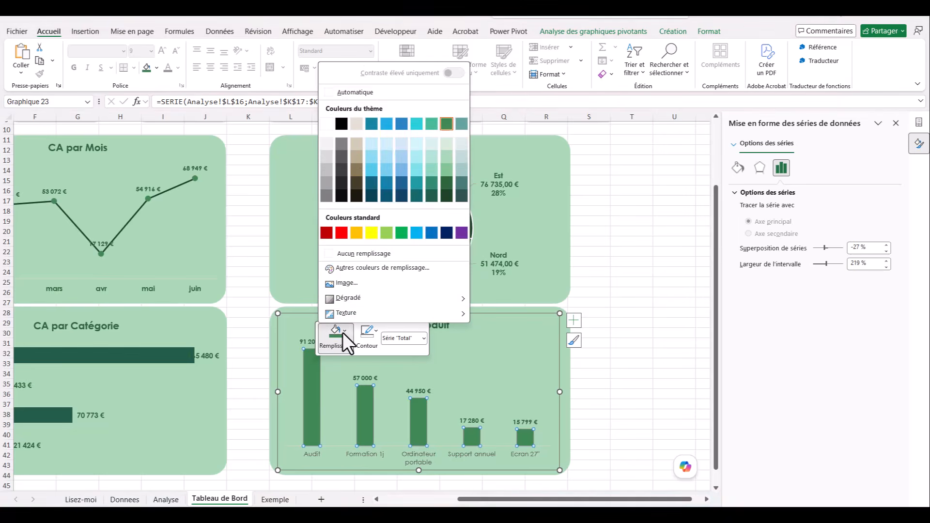
click(434, 199)
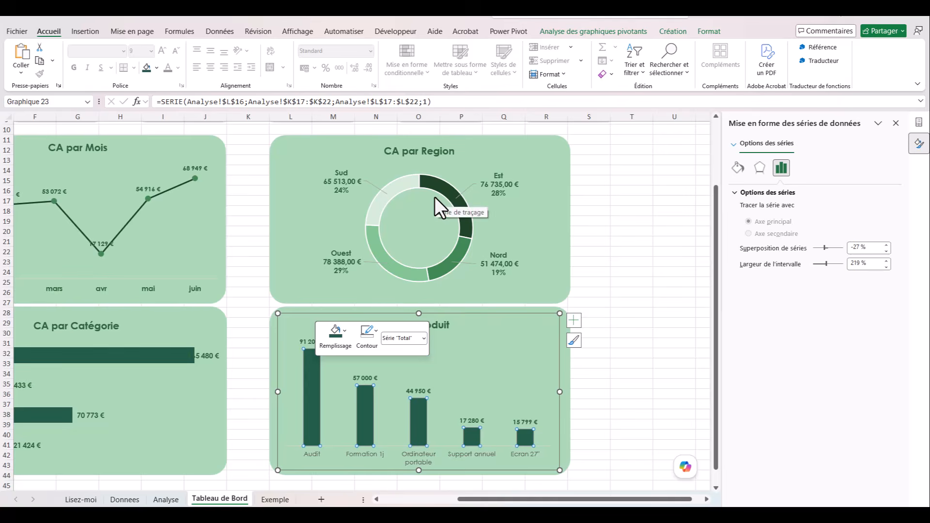
Step: Make the product names on the Top 5 Produit horizontal axis bold dark green and close the formatting pane
click(365, 452)
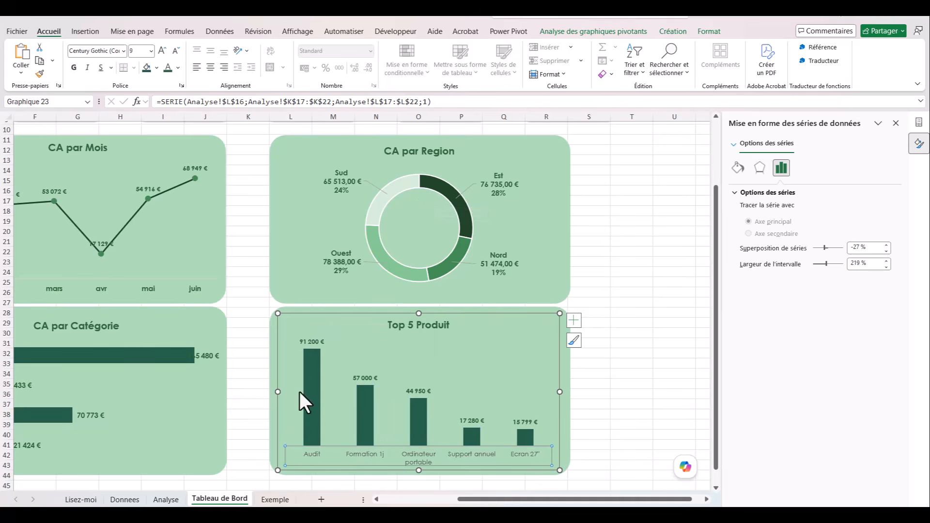
click(73, 68)
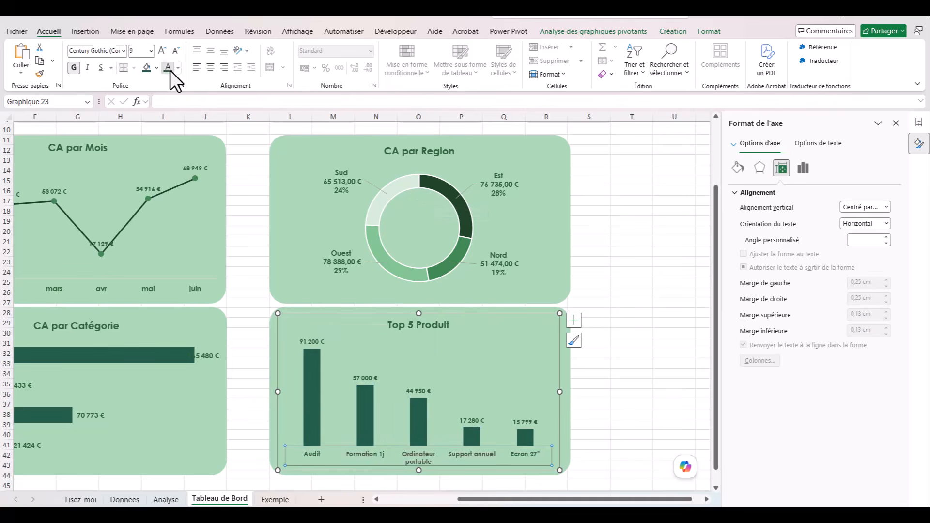
click(596, 242)
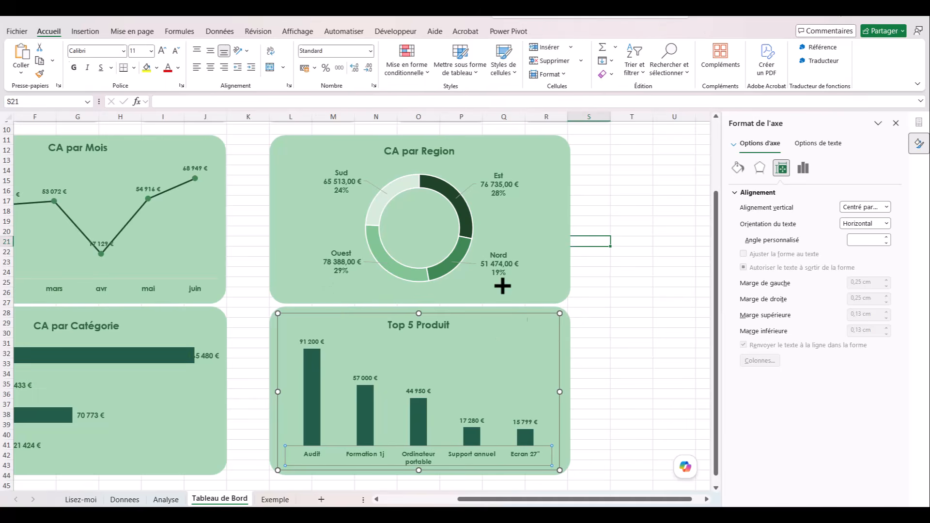
drag(590, 503, 513, 499)
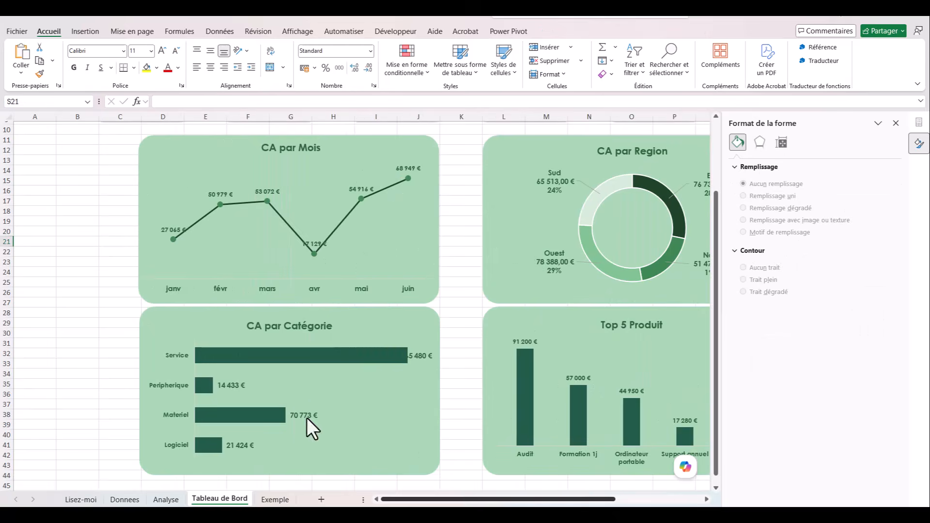
click(895, 123)
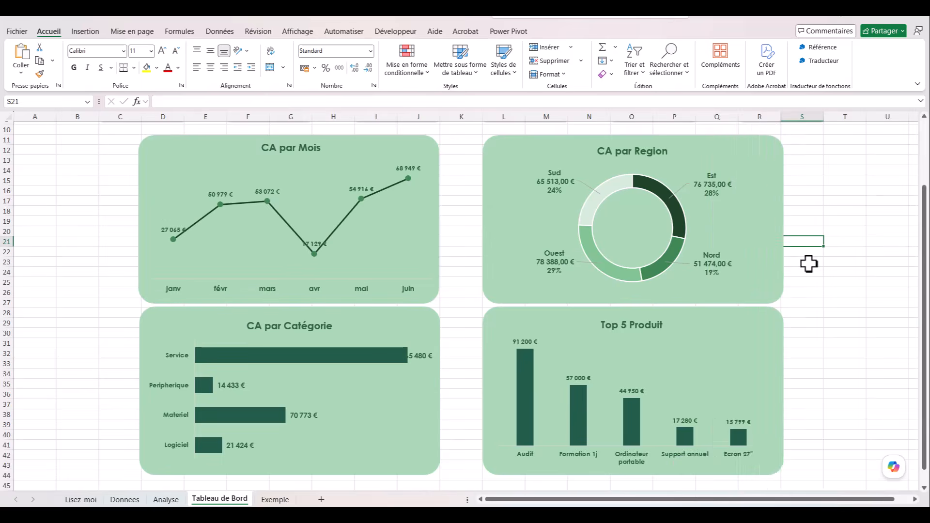
Step: Duplicate the "CA total" label, place the copy in columns A-B beside the CA par Mois chart, and remove its cell link
scroll(809, 263, up, 3)
click(54, 228)
click(148, 176)
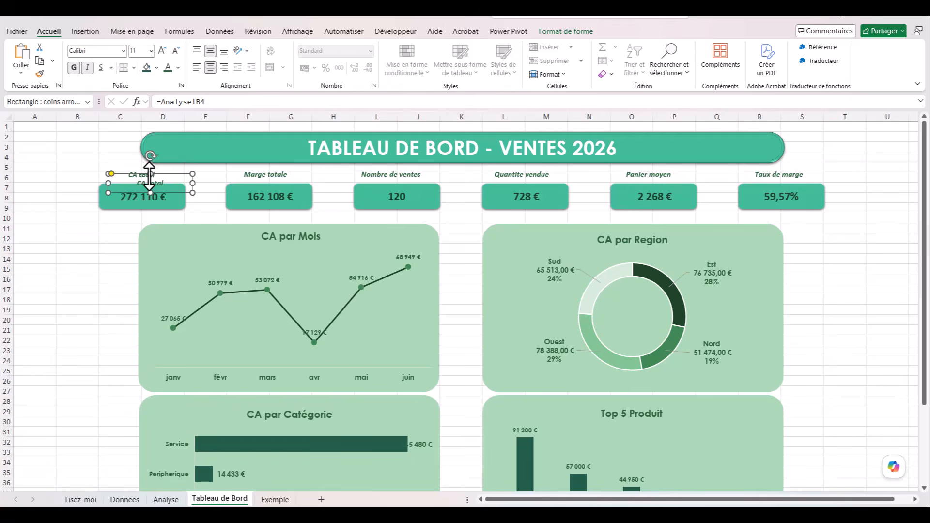
drag(160, 175, 60, 229)
drag(214, 101, 101, 101)
key(BackSpace)
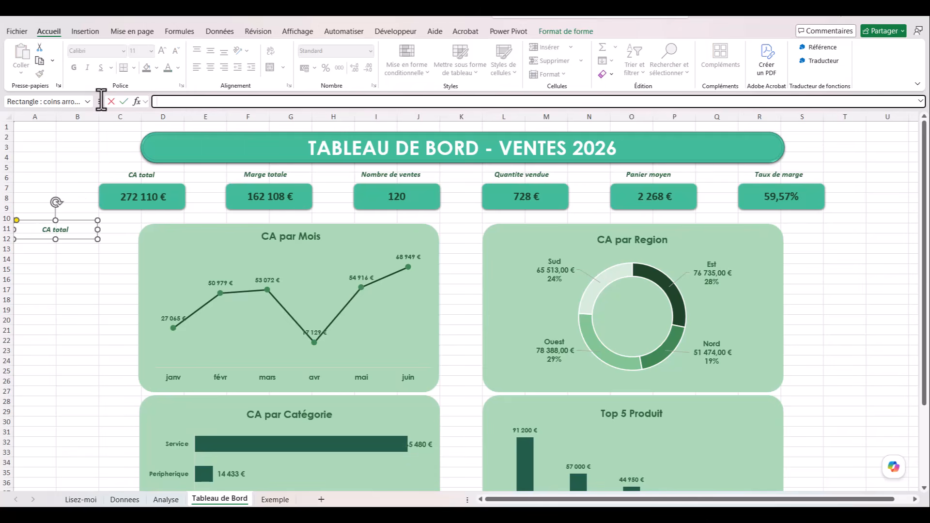
key(Return)
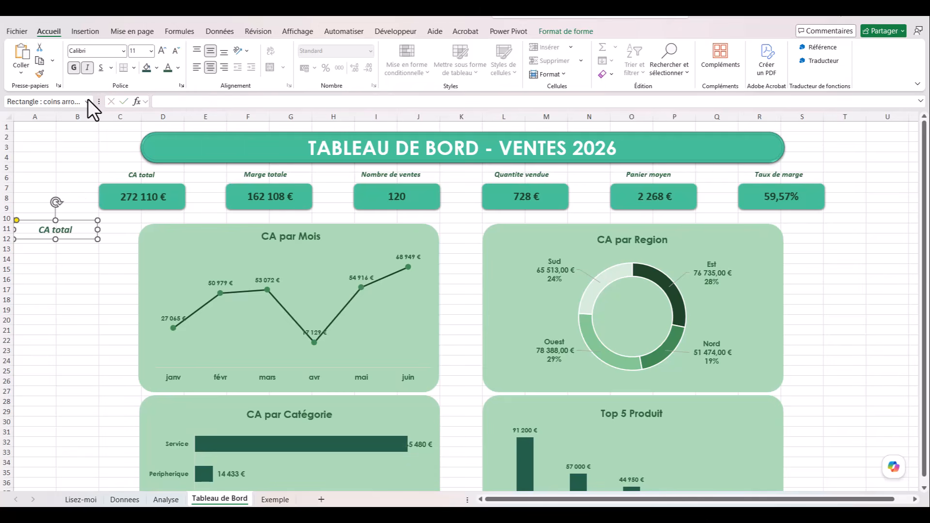
Step: Replace the copied label's text with "PILOTAGE" and nudge it slightly lower at rows 11-12
drag(38, 230, 69, 228)
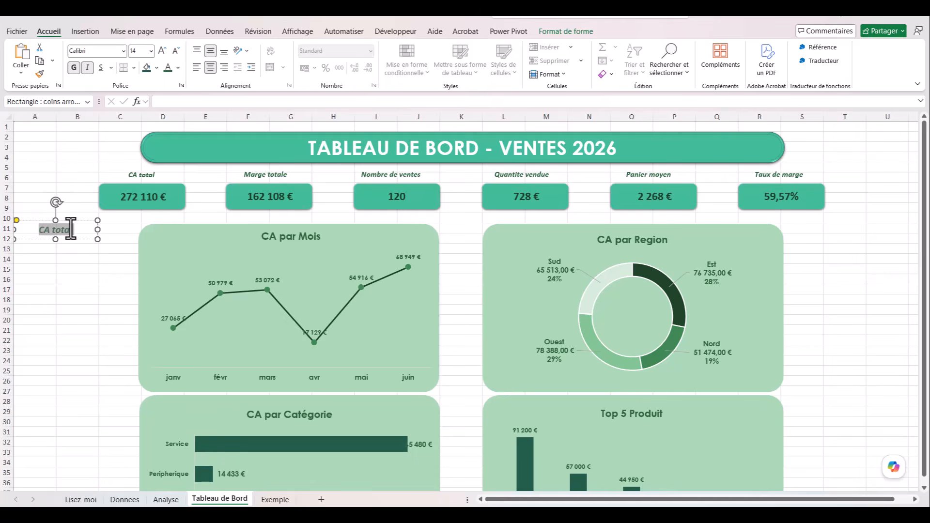
text(PILOTAGE)
click(87, 301)
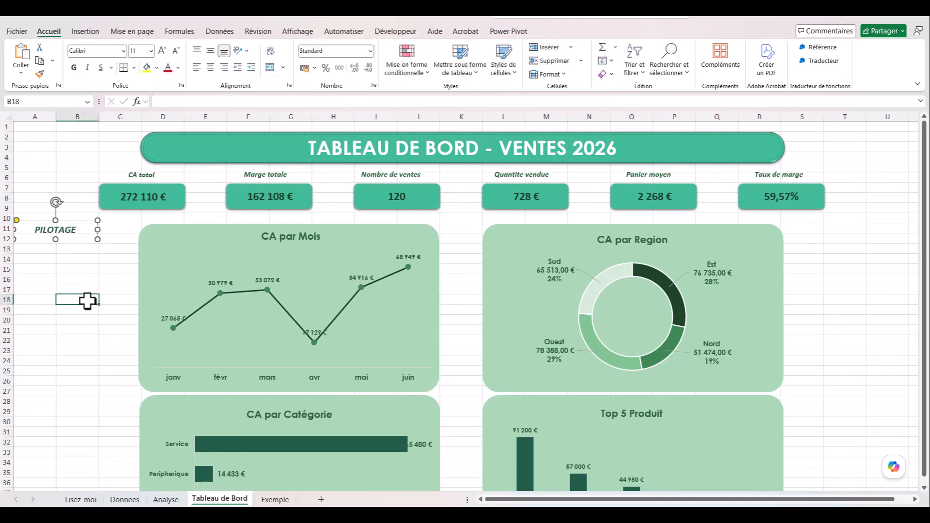
click(69, 230)
drag(79, 239, 83, 241)
click(86, 289)
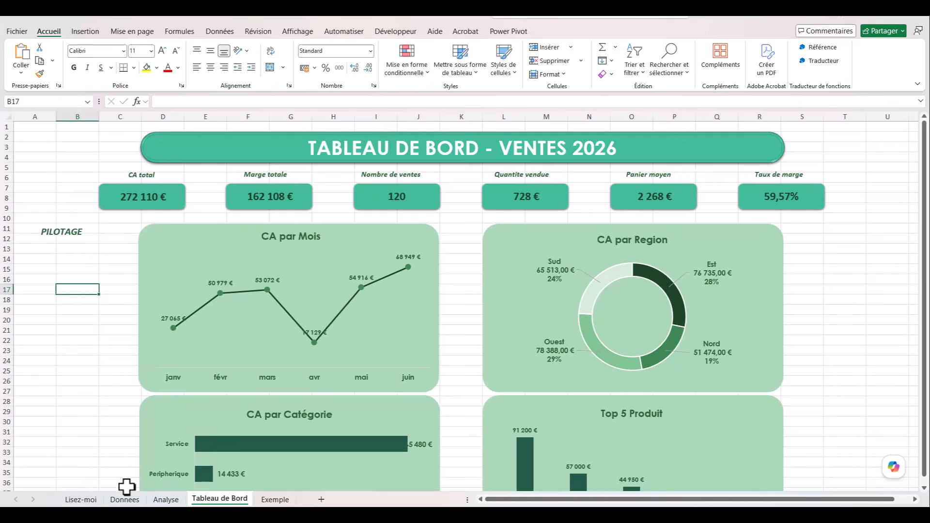
Step: Insert Categorie and Mois (Date) slicers from the CA par mois pivot table on the Analyse sheet
click(166, 499)
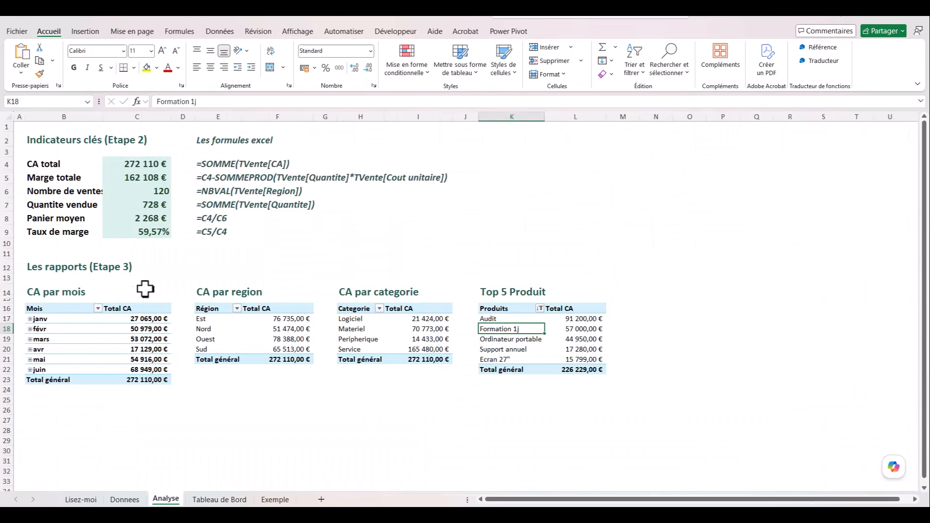
click(122, 330)
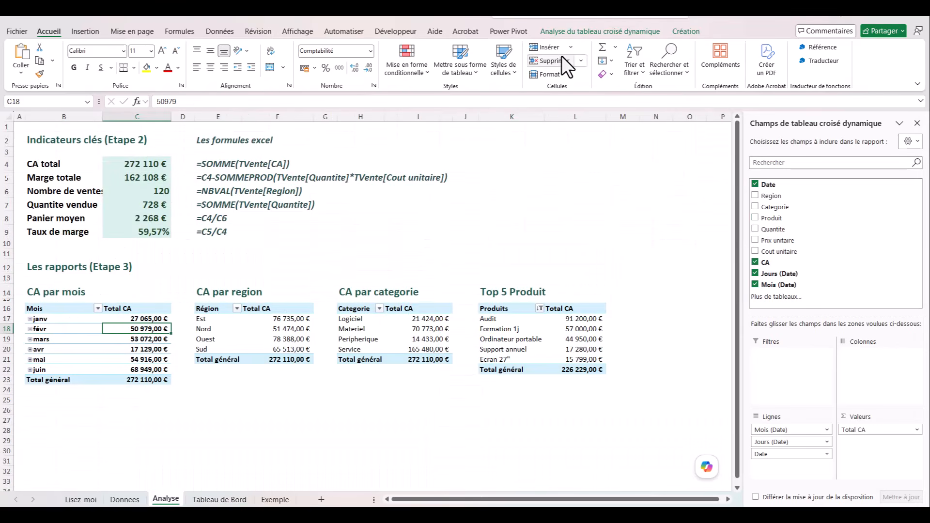
click(580, 30)
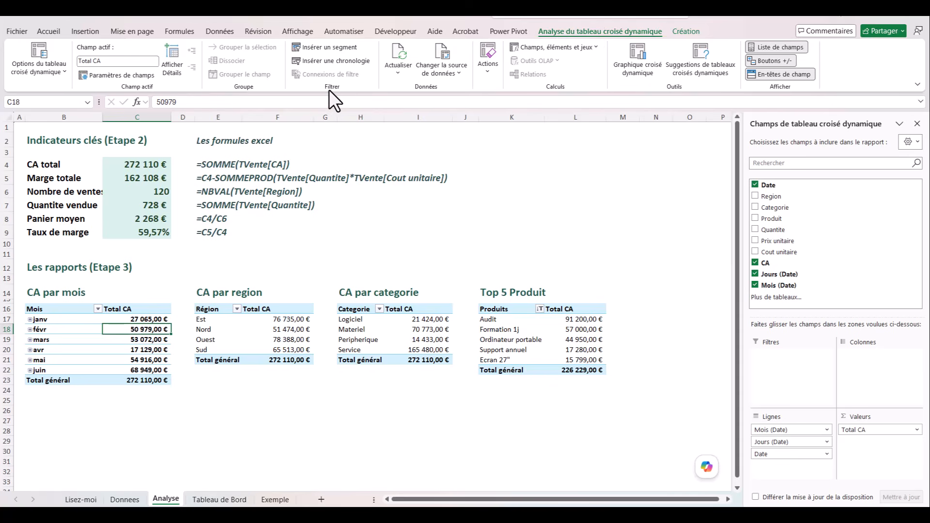
click(320, 47)
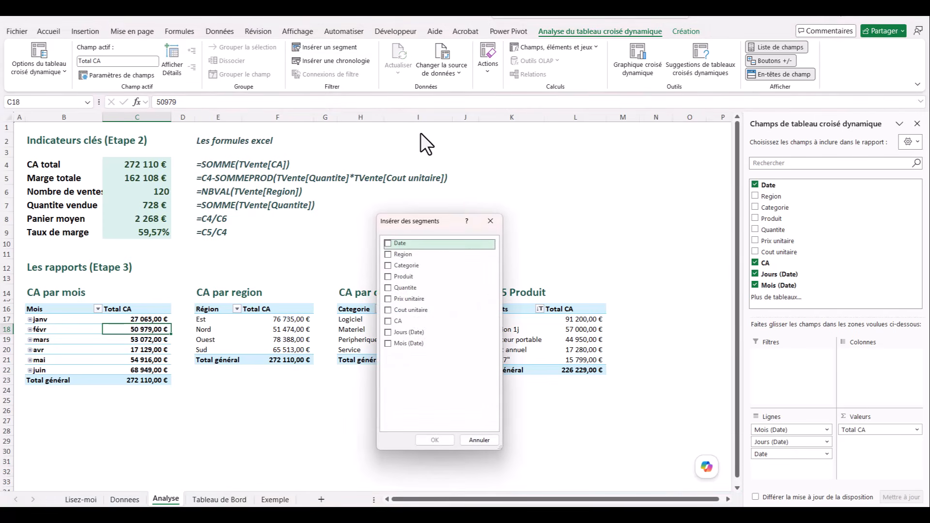
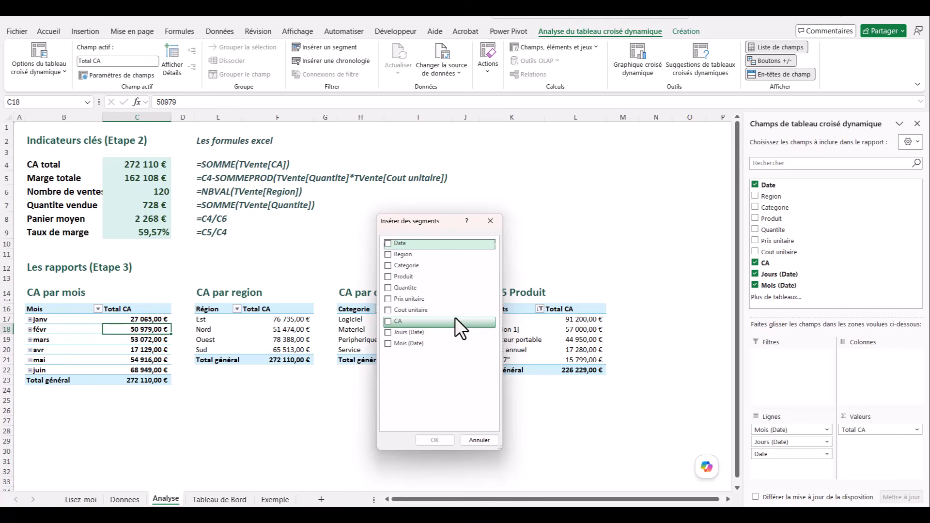
click(388, 266)
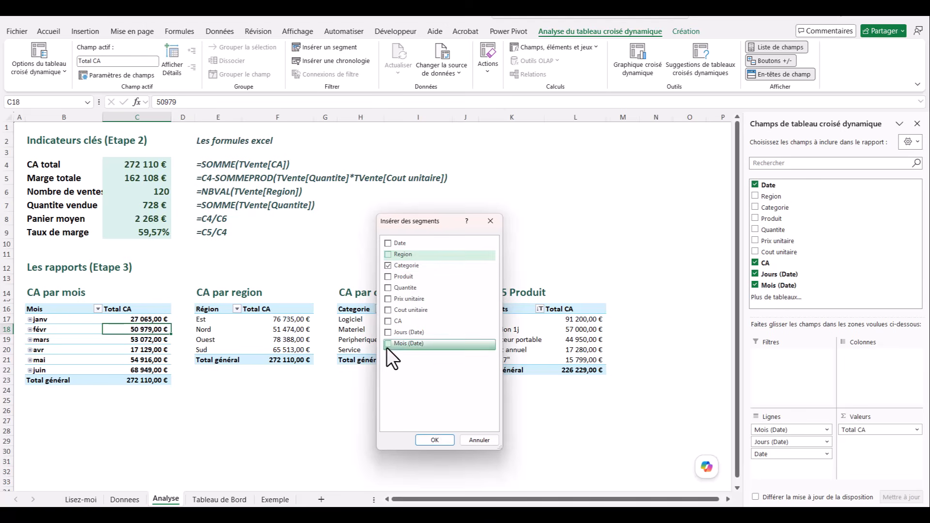
click(435, 440)
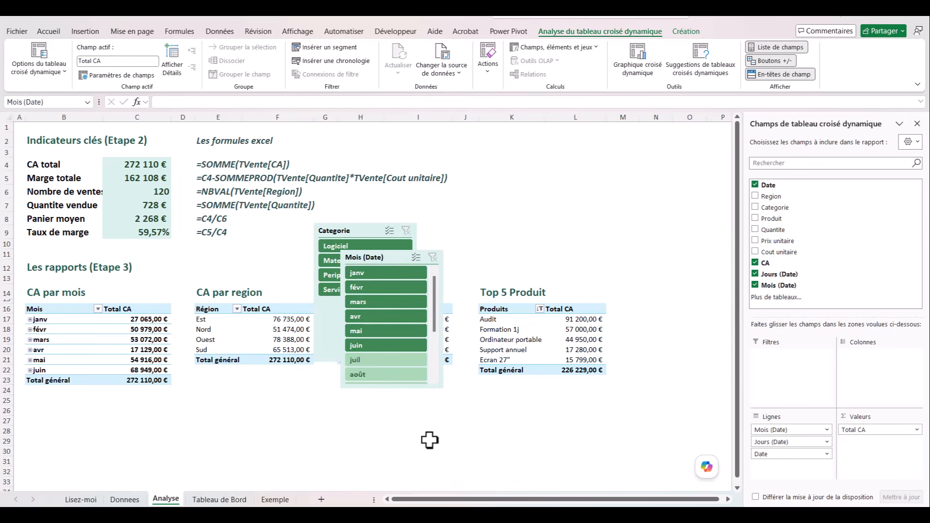
Step: Separate the two slicers, placing Mois (Date) beside the Top 5 Produit table and Categorie over the CA par categorie table
ctrl+click(359, 231)
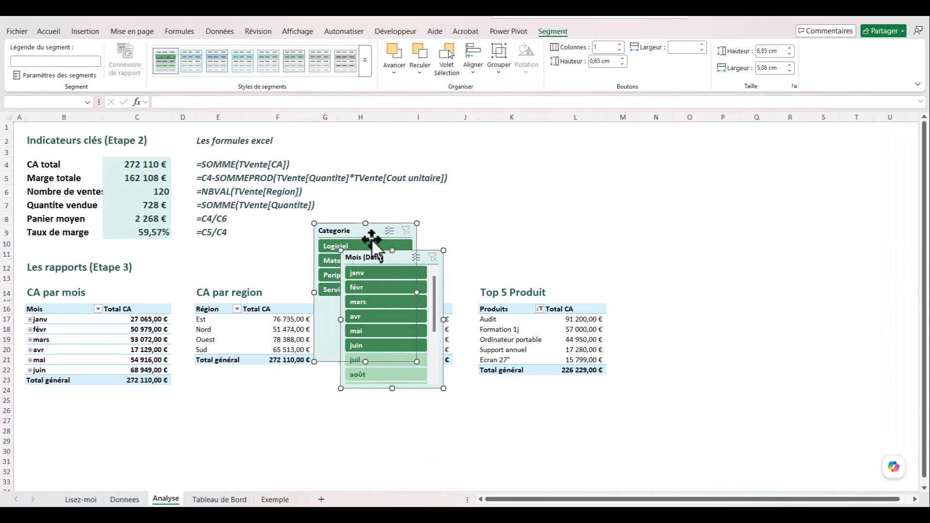
drag(423, 256, 556, 262)
click(376, 417)
drag(529, 260, 672, 253)
drag(511, 243, 384, 240)
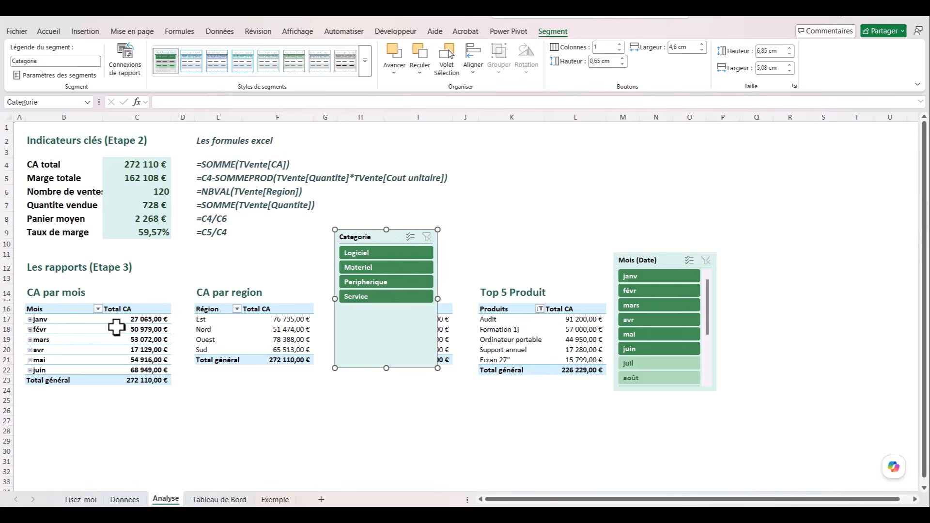
Step: Insert a Region slicer from the CA par mois pivot table and place it over the CA par region table
right_click(75, 332)
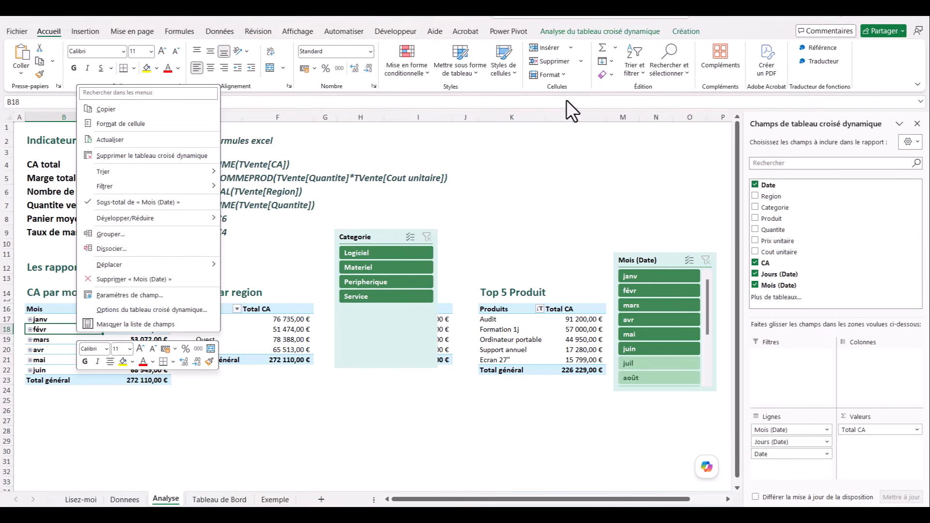
click(585, 28)
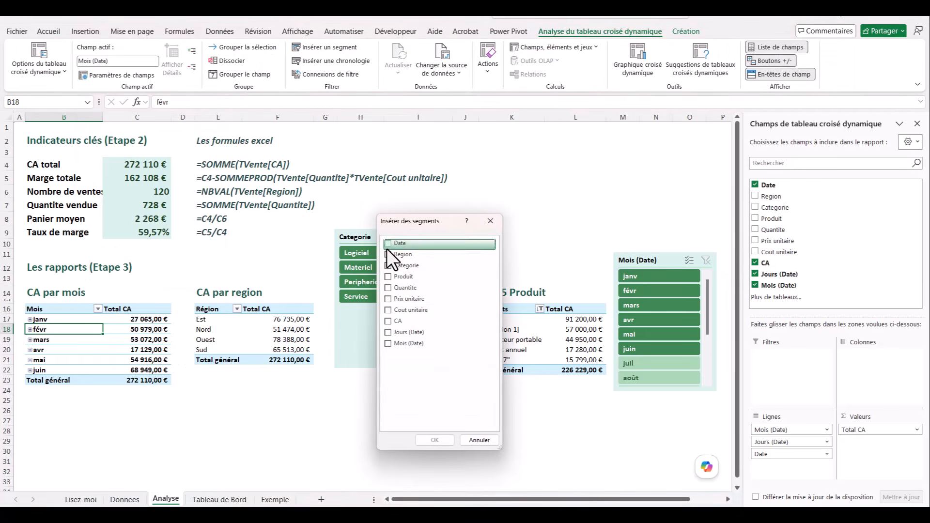
click(386, 255)
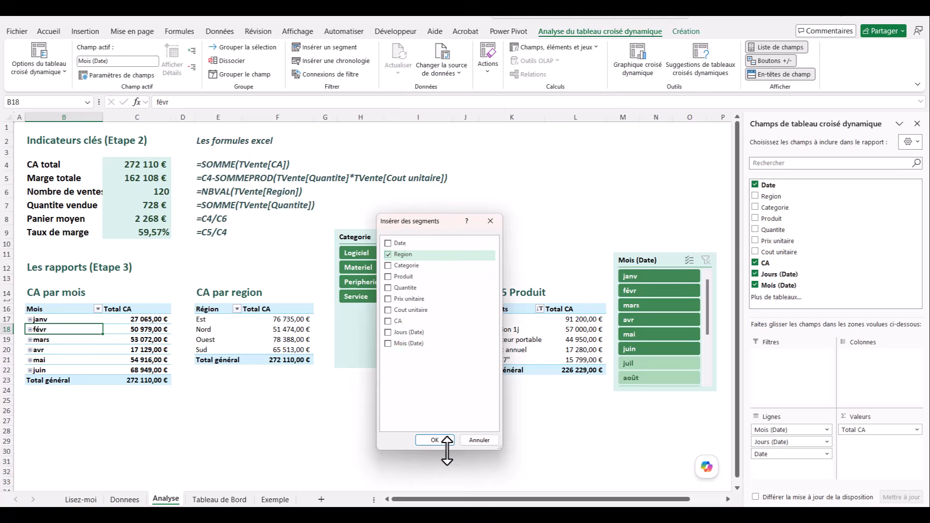
click(434, 439)
drag(370, 245, 248, 248)
Step: Cut the Region, Categorie and Mois (Date) slicers together, paste them into the Tableau de Bord sheet, and shift them down to about row 24
ctrl+click(365, 238)
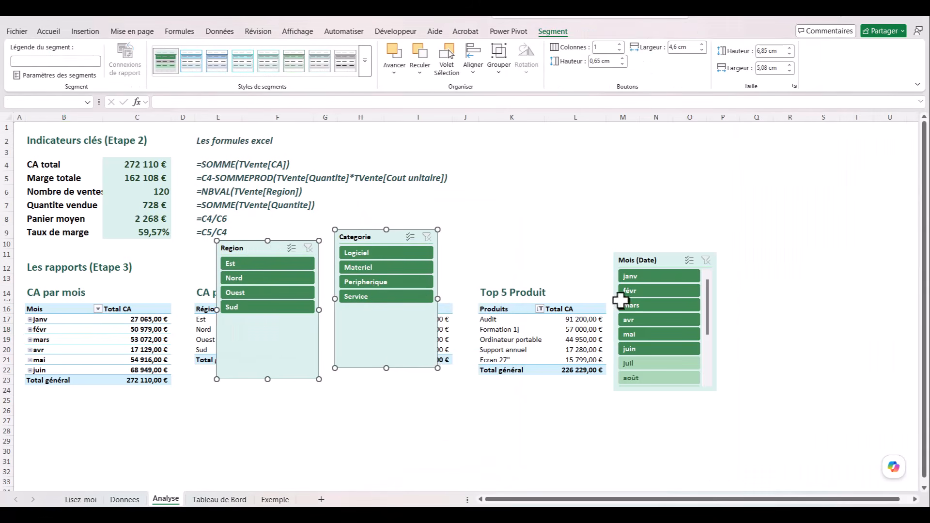
ctrl+click(662, 261)
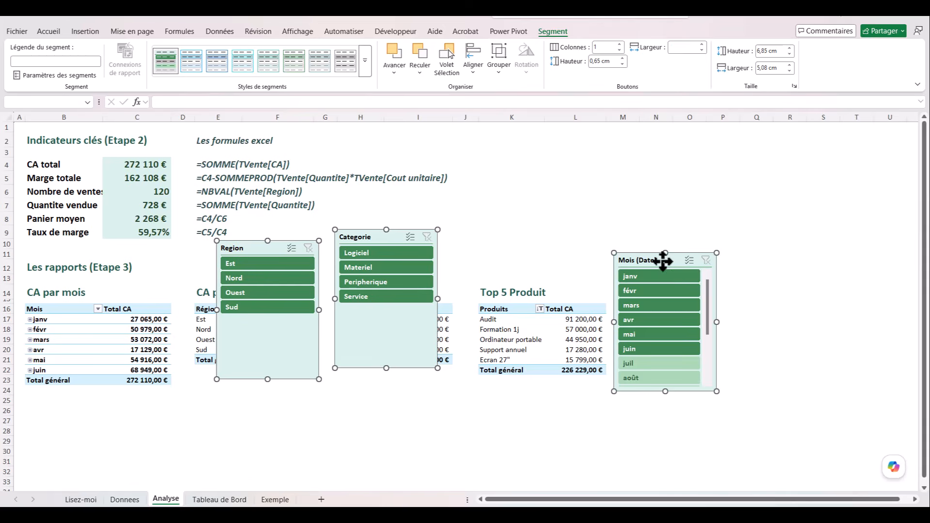
key(ctrl+x)
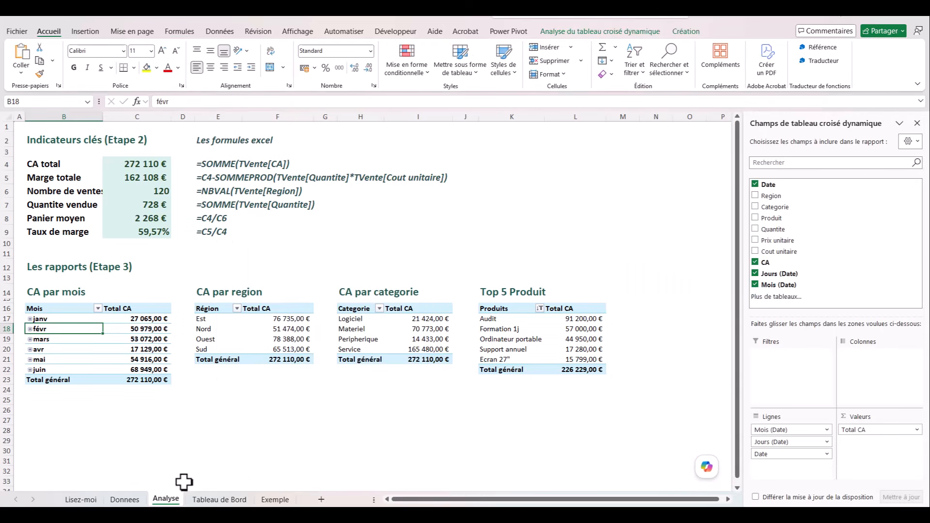
click(219, 500)
click(53, 270)
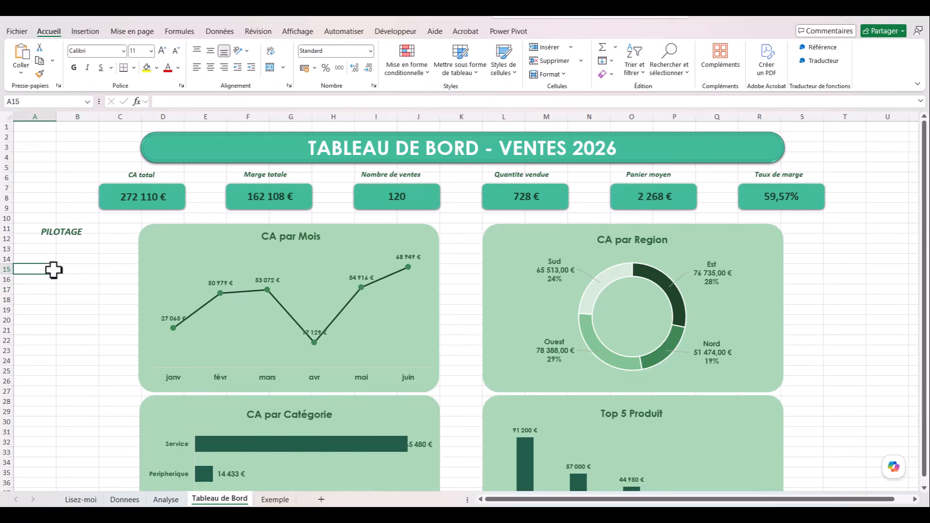
key(ctrl+v)
drag(54, 270, 58, 357)
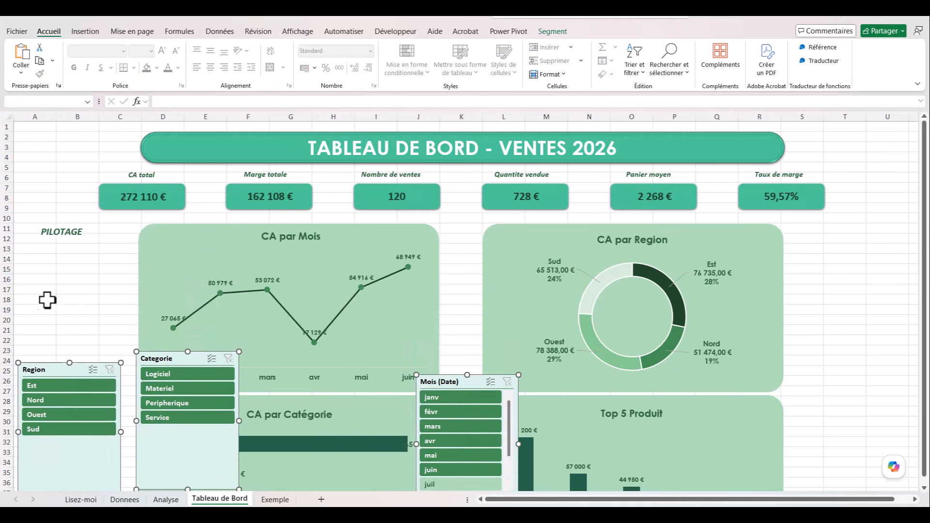
Step: Move the Mois (Date) slicer directly under the PILOTAGE label and place the Region slicer beneath it
click(46, 291)
drag(440, 380, 47, 251)
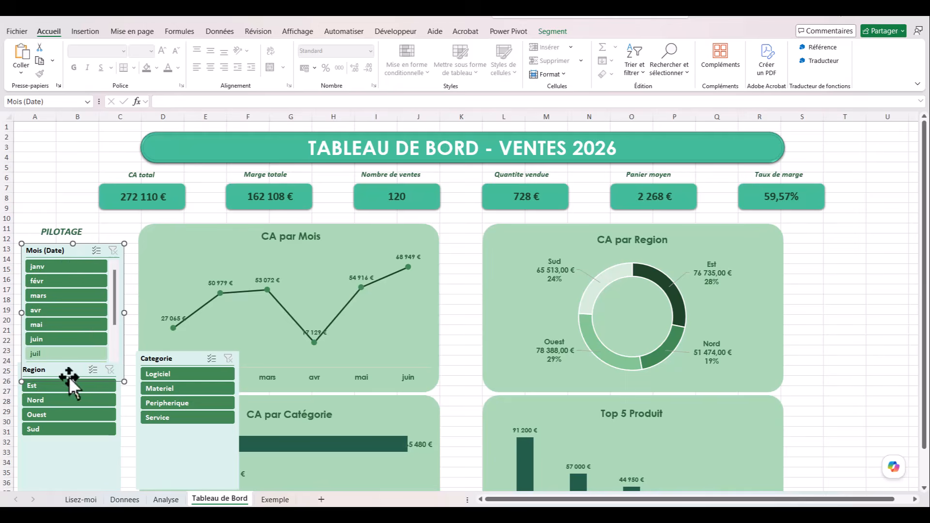
drag(85, 440, 81, 462)
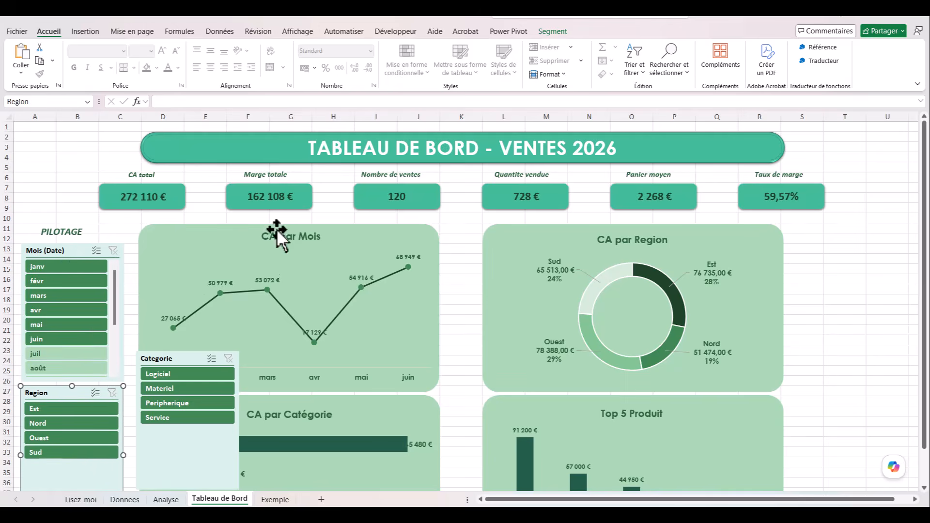
Step: Set the Region, Categorie and Mois (Date) slicers to two button columns each
click(551, 31)
click(617, 45)
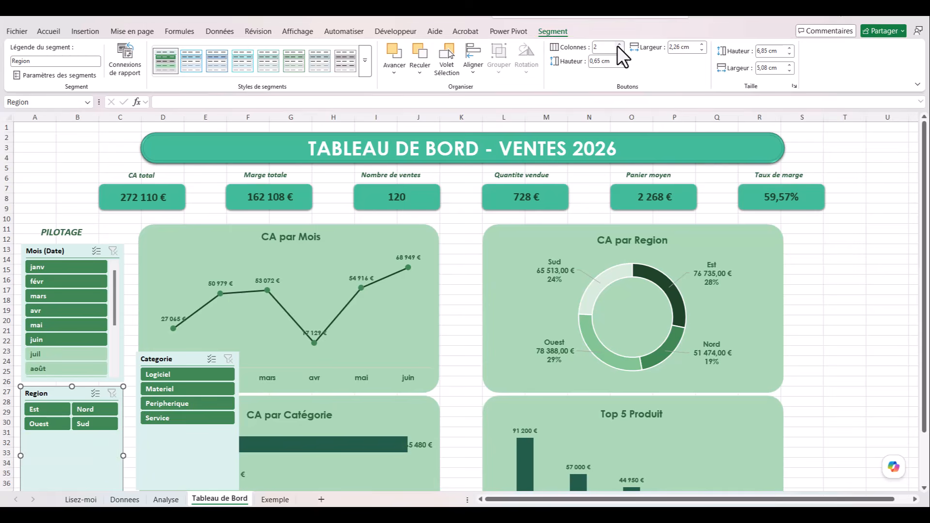
click(197, 359)
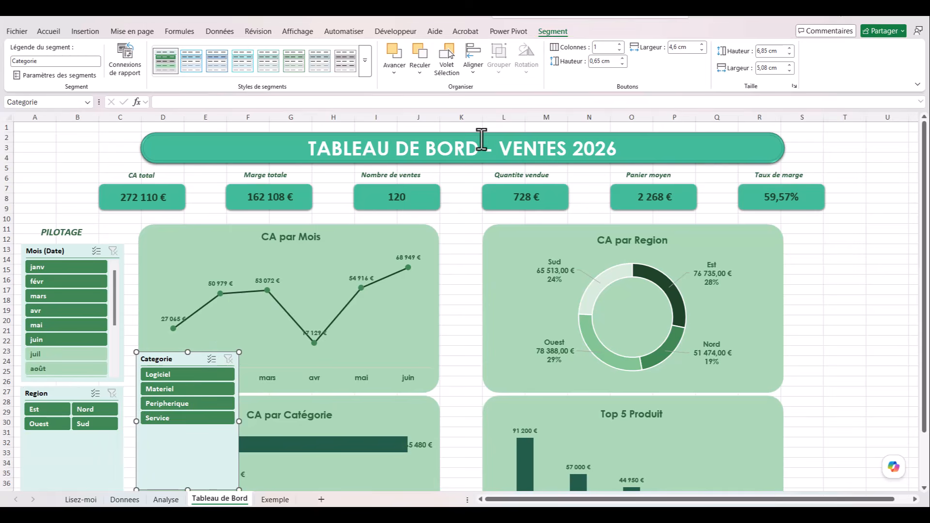
click(619, 46)
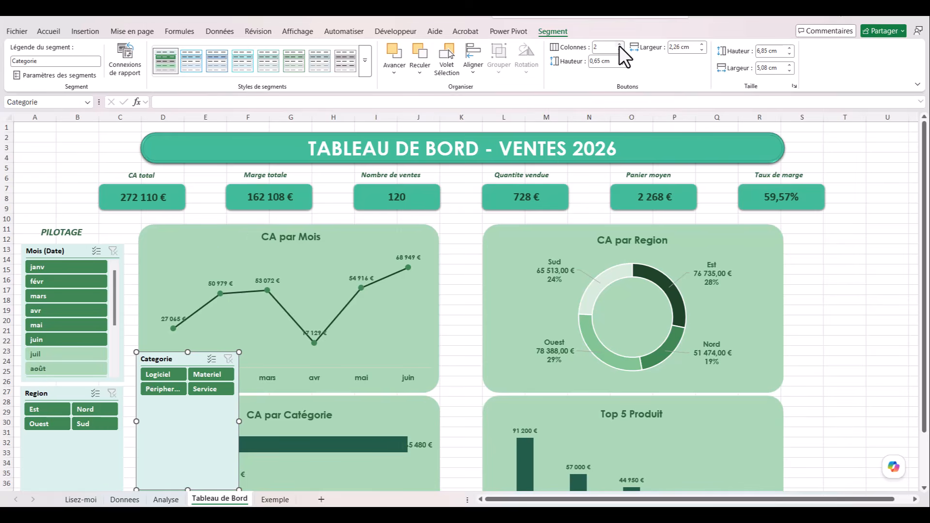
click(68, 248)
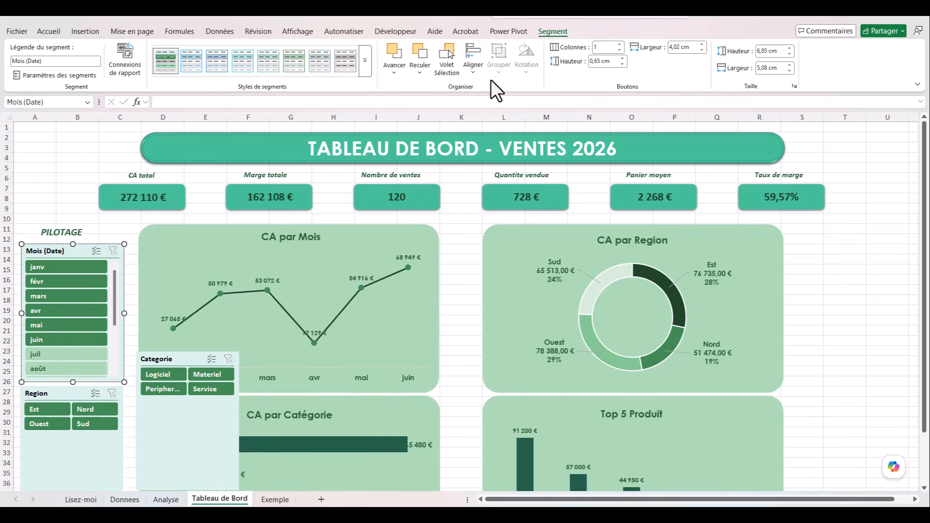
click(617, 45)
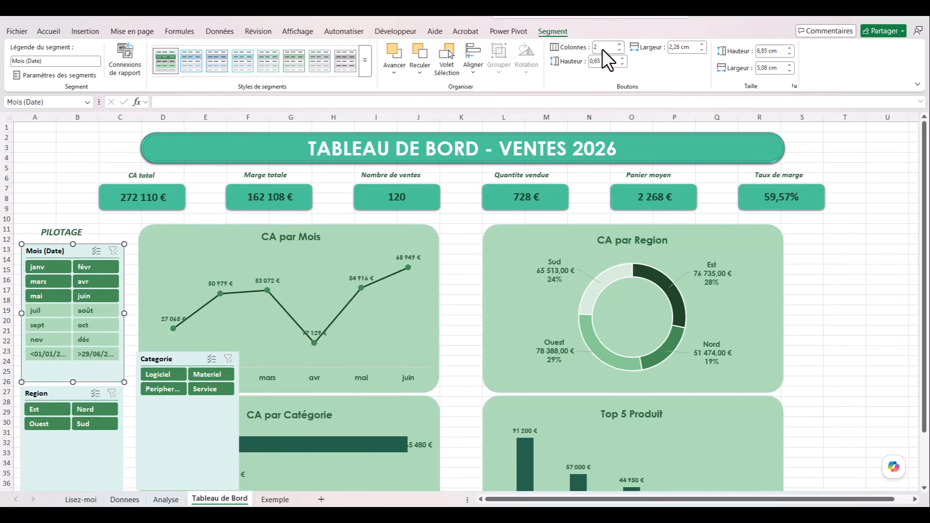
Step: Hide items without data in the Mois (Date) slicer's settings
right_click(72, 251)
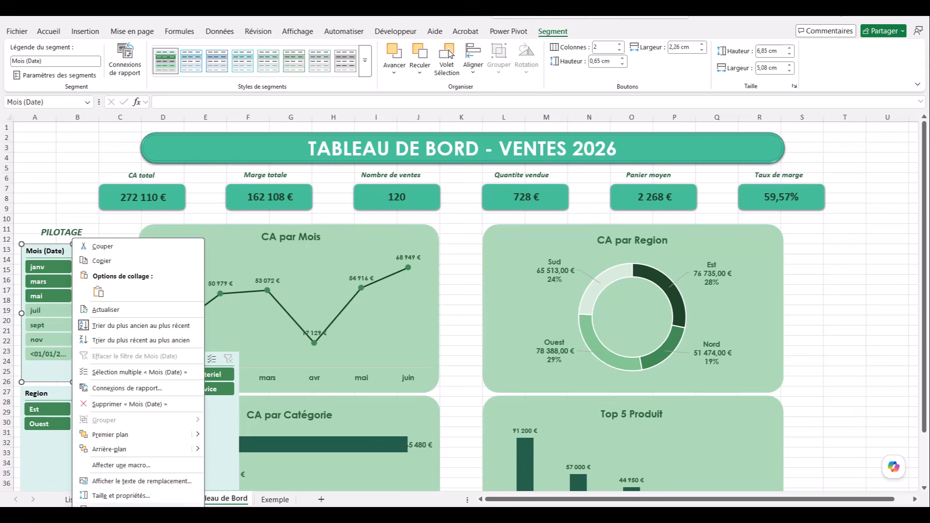
click(122, 508)
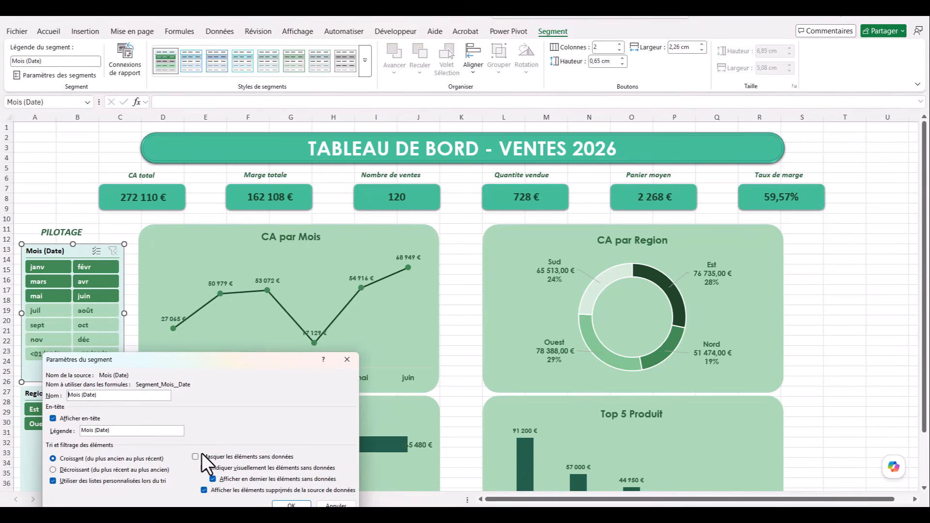
click(195, 457)
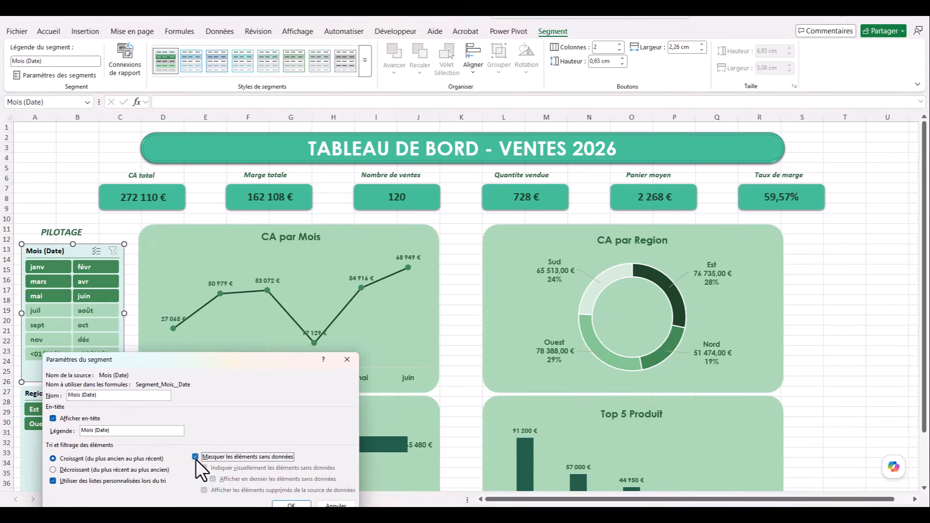
click(291, 504)
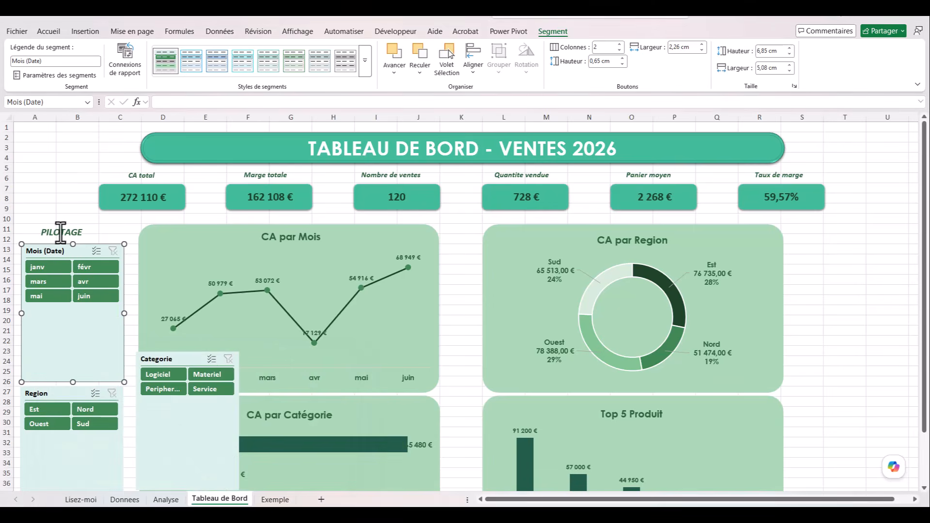
Step: Change the Mois (Date) slicer's caption to "Période"
click(36, 61)
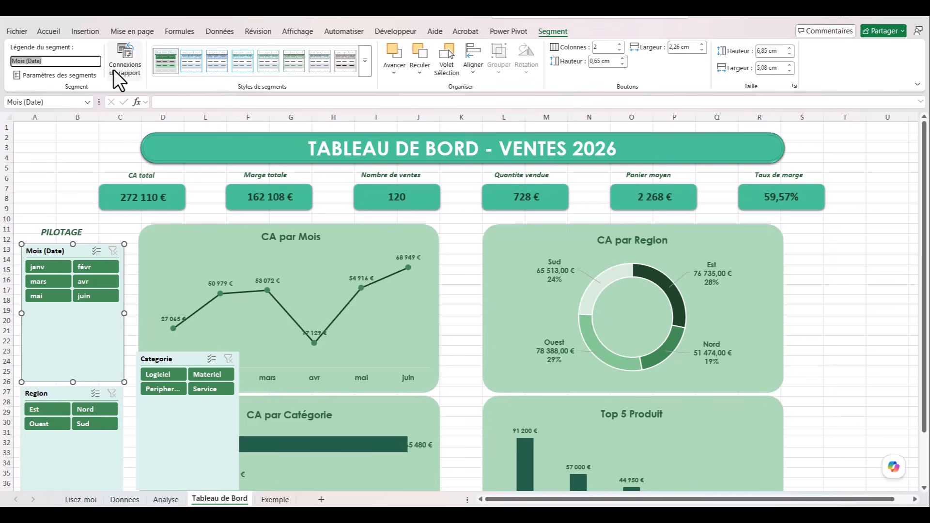
text(Préd)
key(BackSpace)
key(BackSpace)
key(BackSpace)
key(BackSpace)
text(Période)
key(Return)
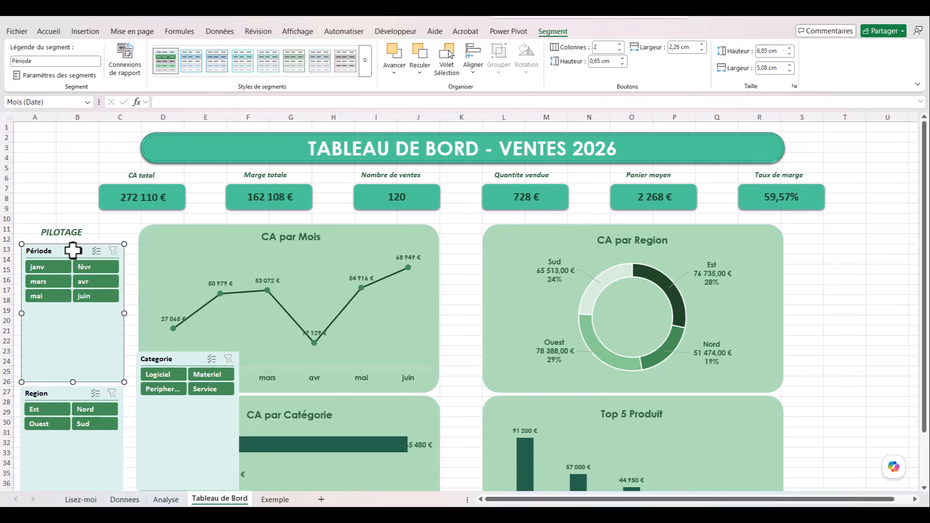
Step: Shorten the Période and Region slicers and stack Region just below Période, starting around row 24
drag(72, 382, 72, 347)
drag(72, 381, 72, 367)
drag(924, 264, 924, 310)
drag(74, 436, 77, 356)
Step: Move the Categorie slicer below Region, shorten it to about 3.07 cm high, and align it with the Region slicer
drag(172, 293, 58, 370)
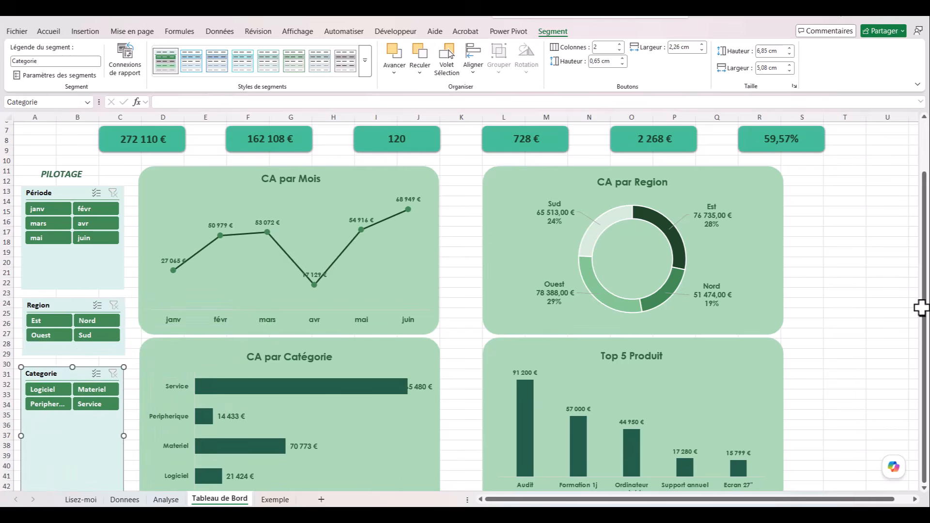
drag(926, 348, 926, 374)
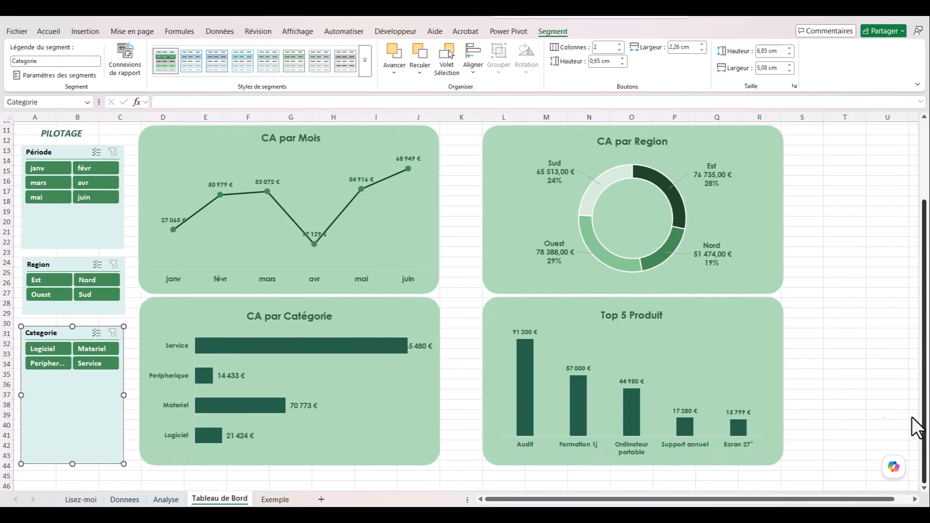
drag(71, 465, 83, 388)
drag(78, 333, 79, 333)
click(847, 272)
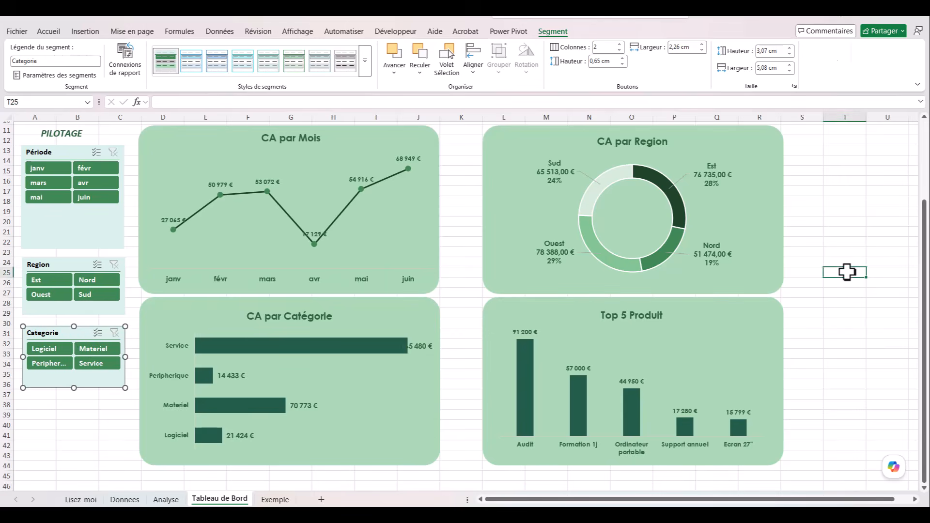
Step: Fill all cells of the Tableau de Bord sheet with the lightest tint of the teal-green theme colour
scroll(846, 271, up, 4)
click(62, 148)
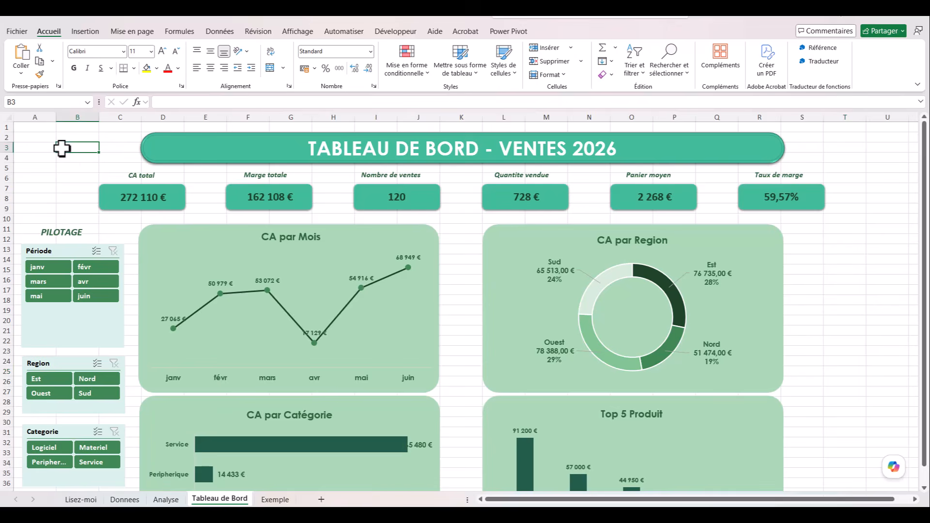
key(ctrl+a)
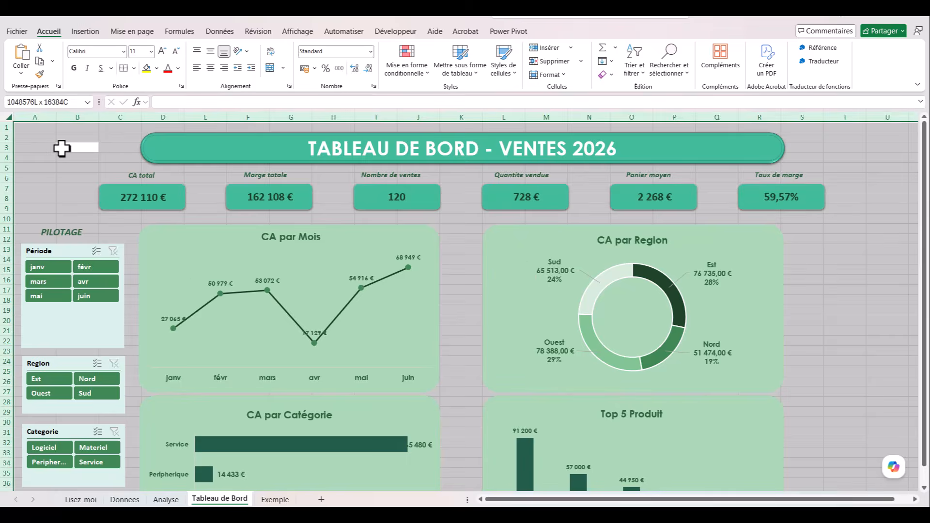
click(158, 68)
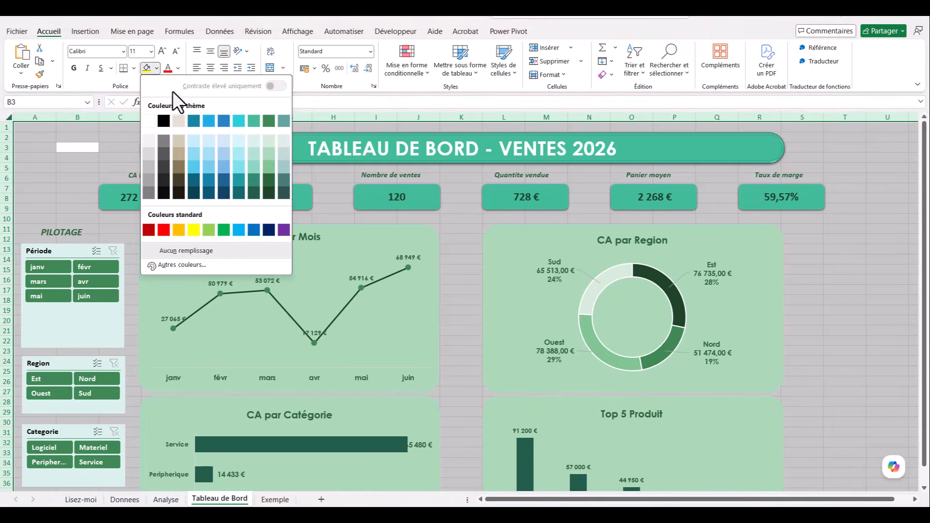
click(253, 138)
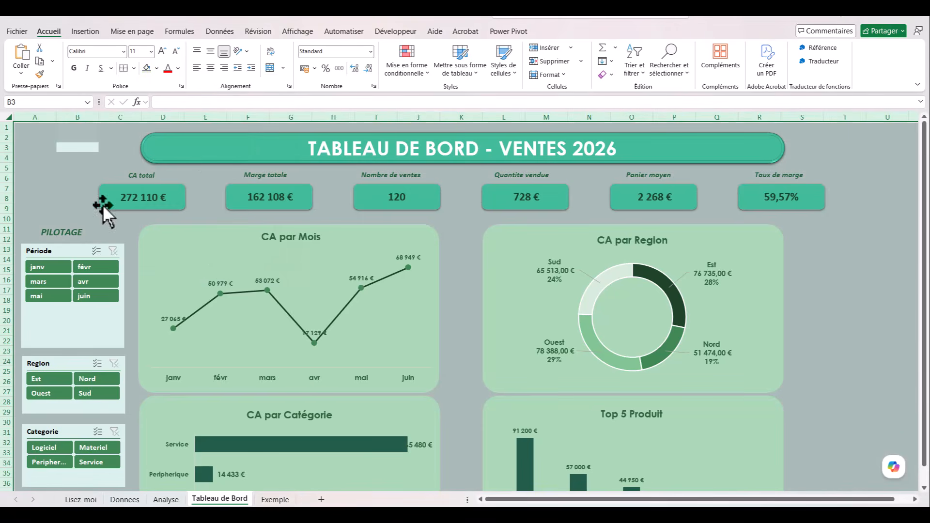
click(69, 198)
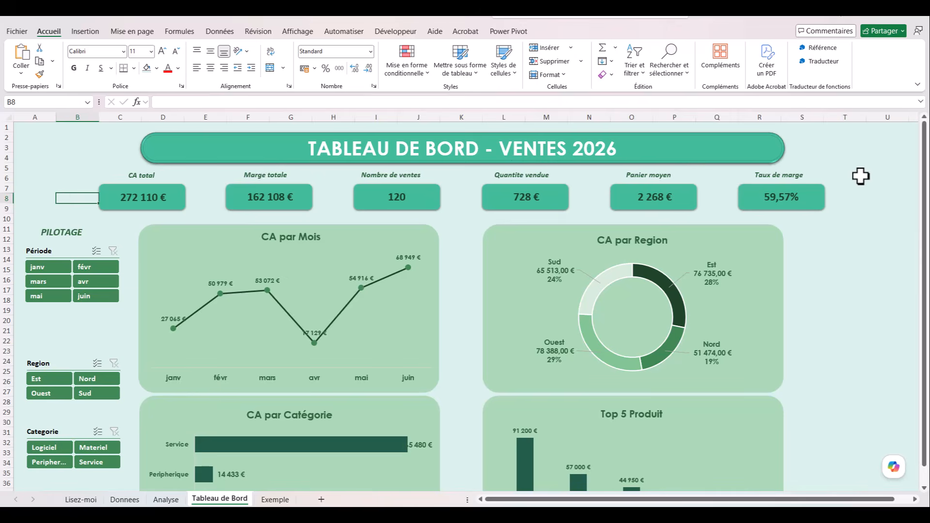
click(896, 290)
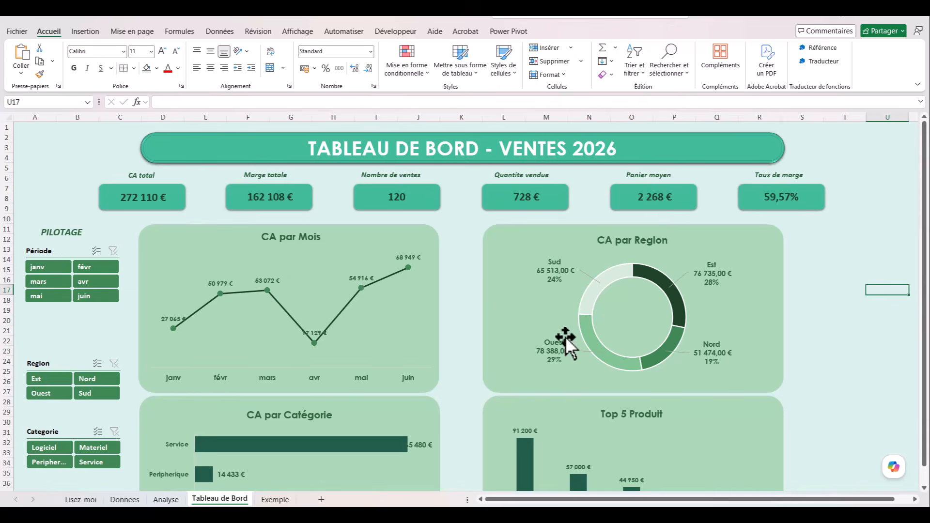
Step: Connect the Période slicer to the tcd_CA_Region, tcd_CA_Categorie and tccd_CA_Top5 pivot tables and disconnect it from tcd_CA_Mois
right_click(62, 254)
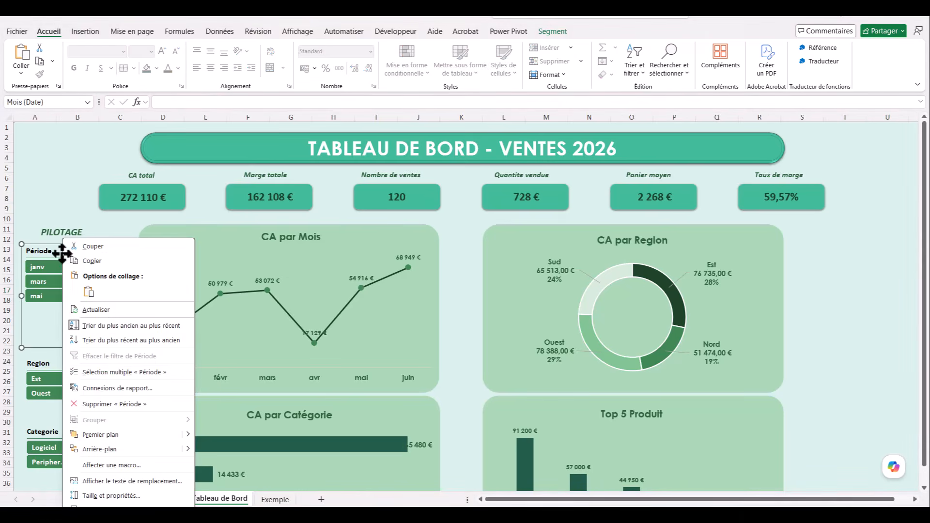
click(112, 387)
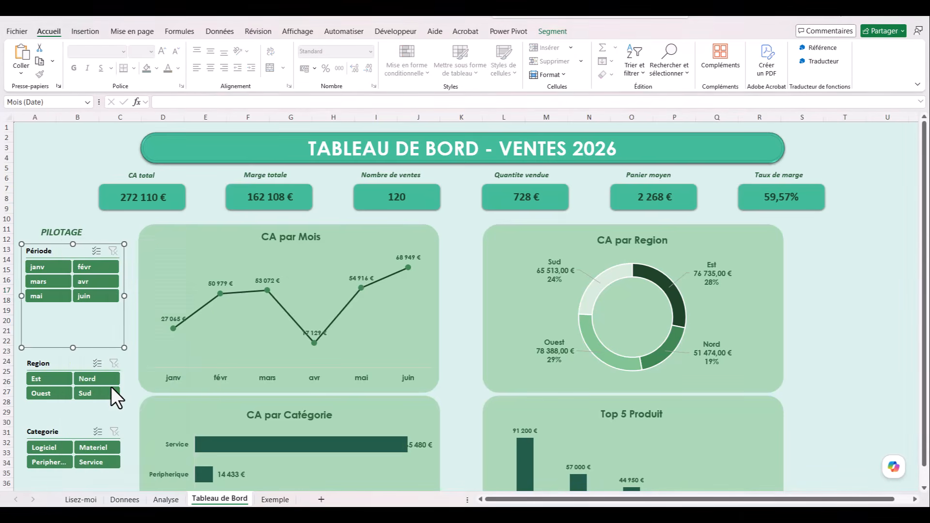
drag(173, 345, 381, 232)
drag(546, 339, 540, 382)
drag(387, 241, 640, 232)
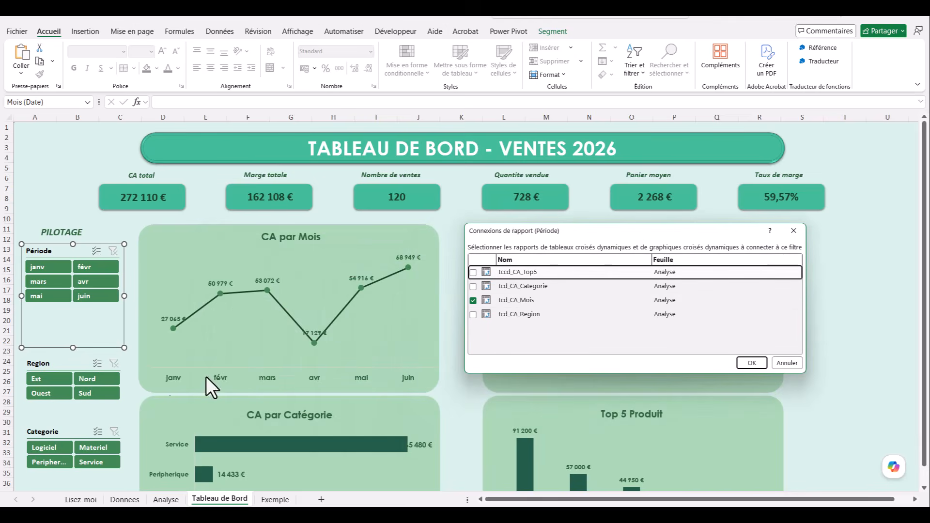
click(472, 300)
click(474, 315)
click(474, 314)
click(473, 287)
click(473, 272)
click(756, 362)
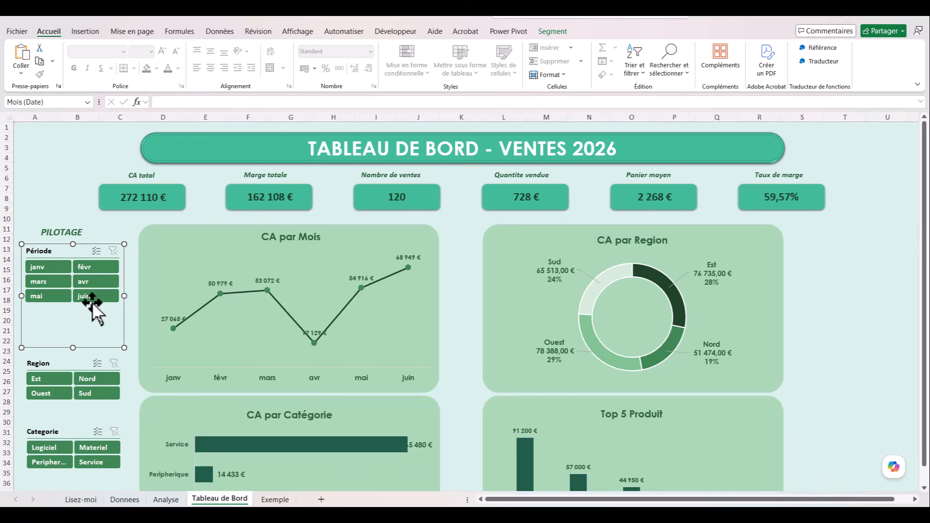
Step: Test the Période slicer by filtering the dashboard on janv and clearing the filter
click(39, 269)
click(113, 251)
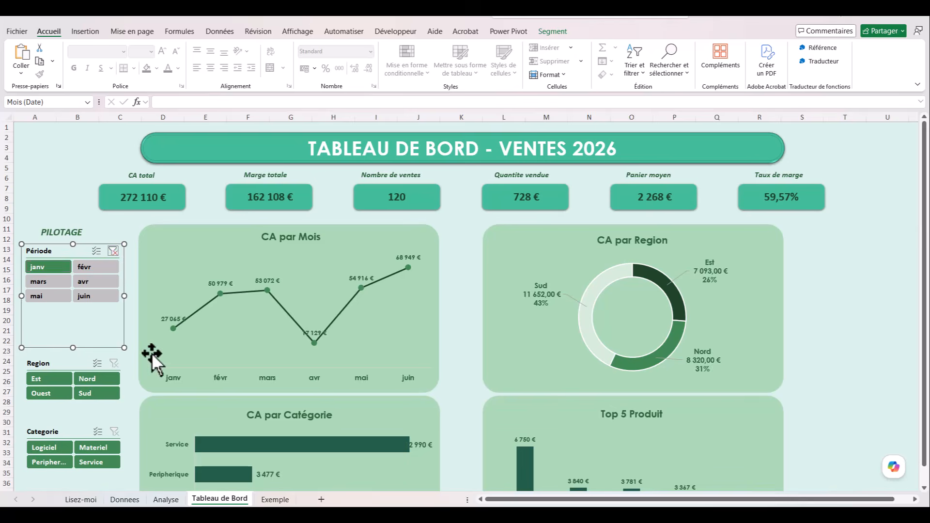
Step: Connect the Region slicer to the tccd_CA_Top5 and tcd_CA_Categorie pivot tables, keeping tcd_CA_Mois connected
click(62, 370)
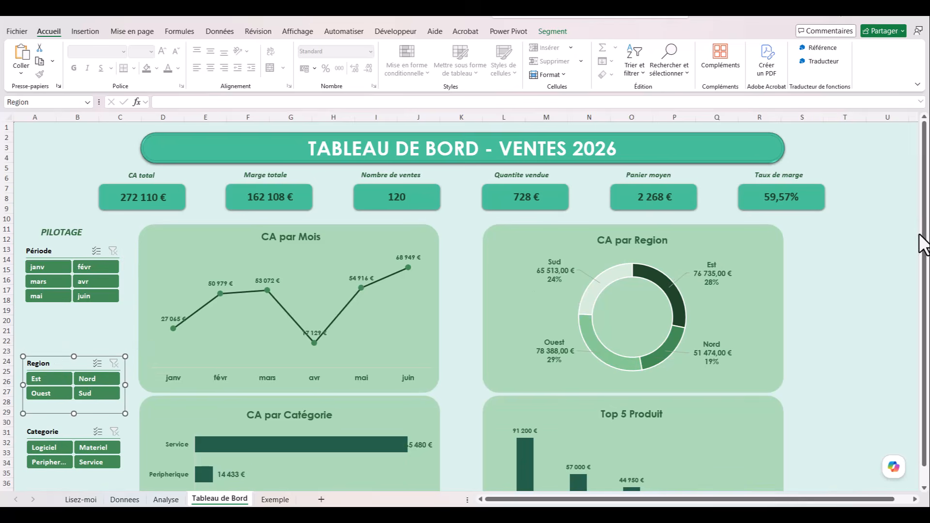
drag(924, 243, 924, 260)
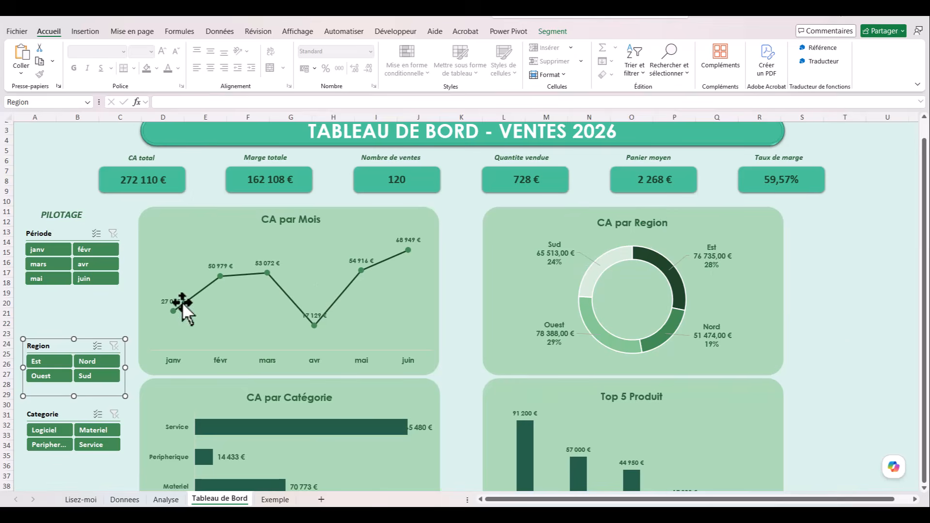
right_click(76, 345)
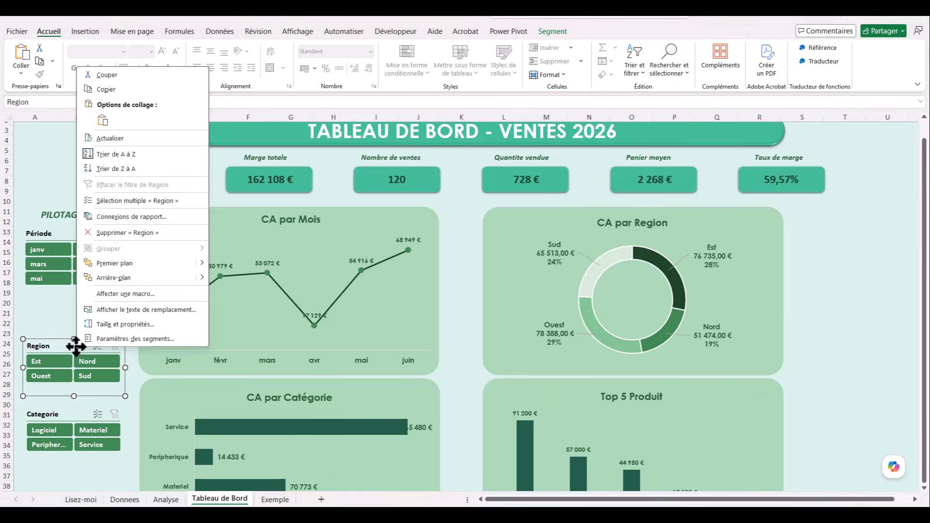
click(110, 217)
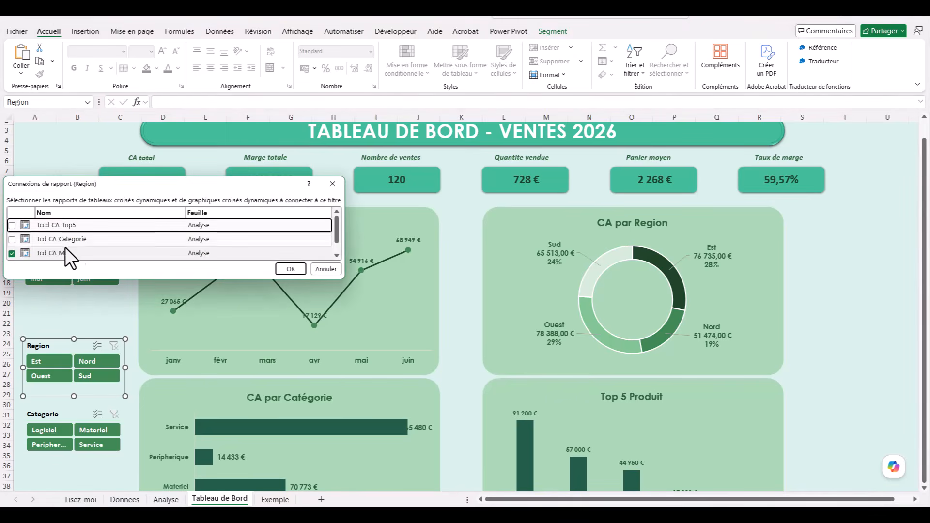
click(9, 240)
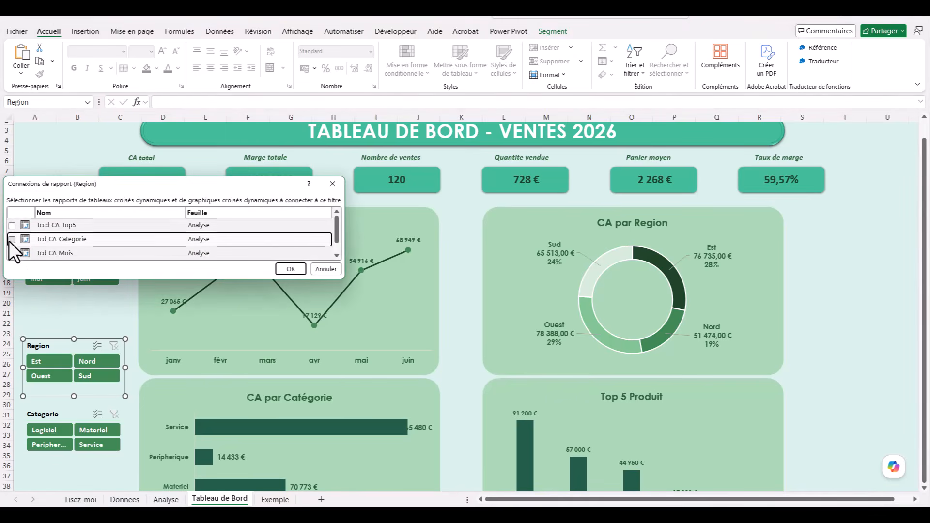
click(12, 228)
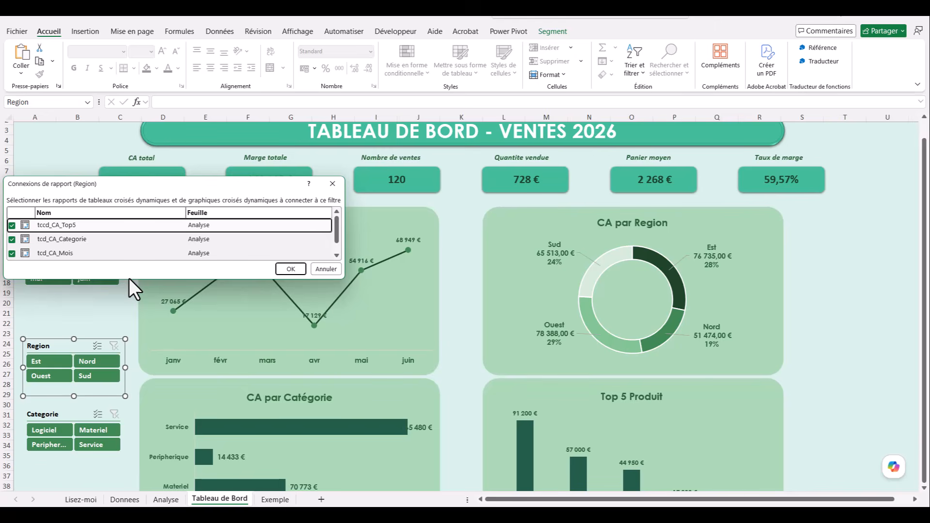
drag(129, 280, 133, 310)
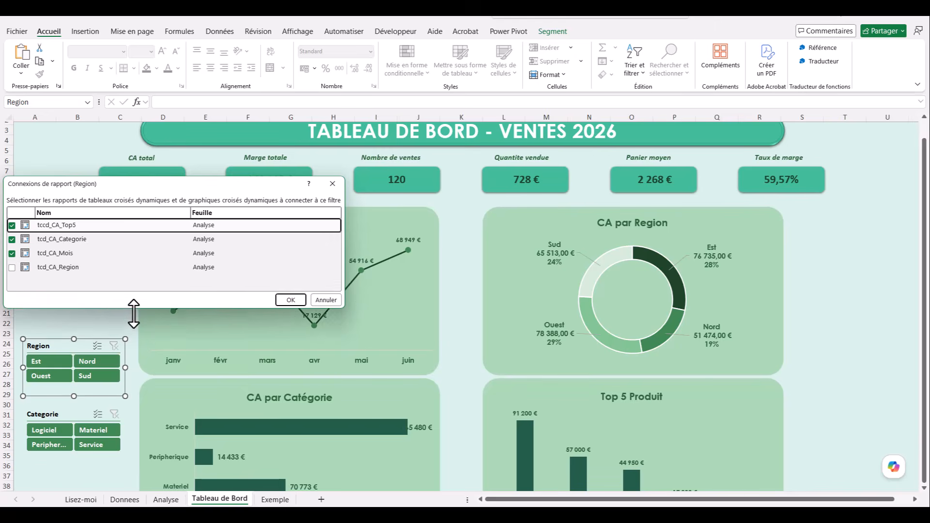
click(286, 304)
Step: Test the Region slicer by filtering the dashboard on Est, Sud and Ouest in turn, and clear the filter
click(45, 361)
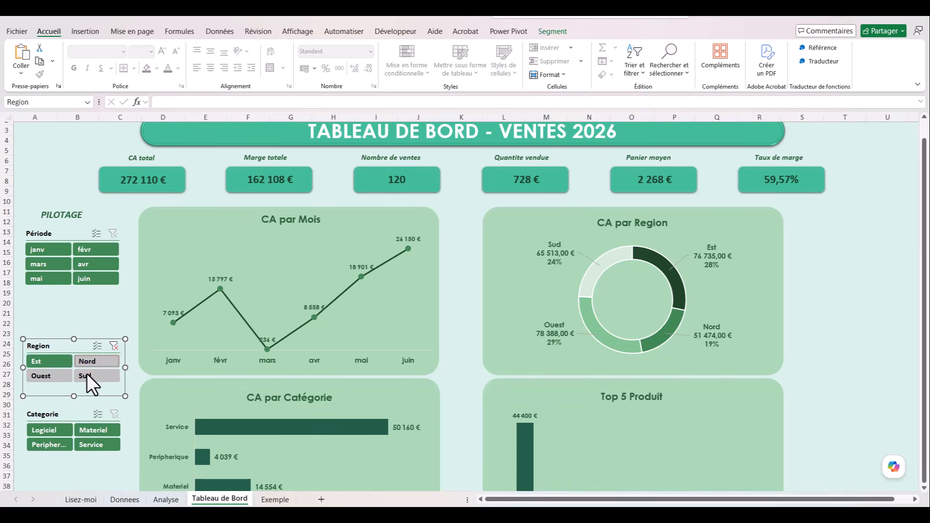
click(88, 374)
click(52, 373)
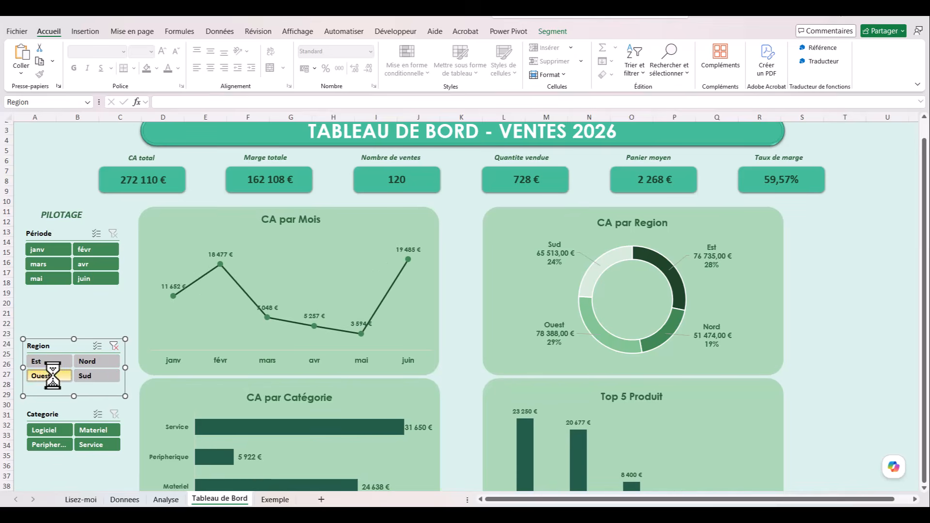
click(113, 345)
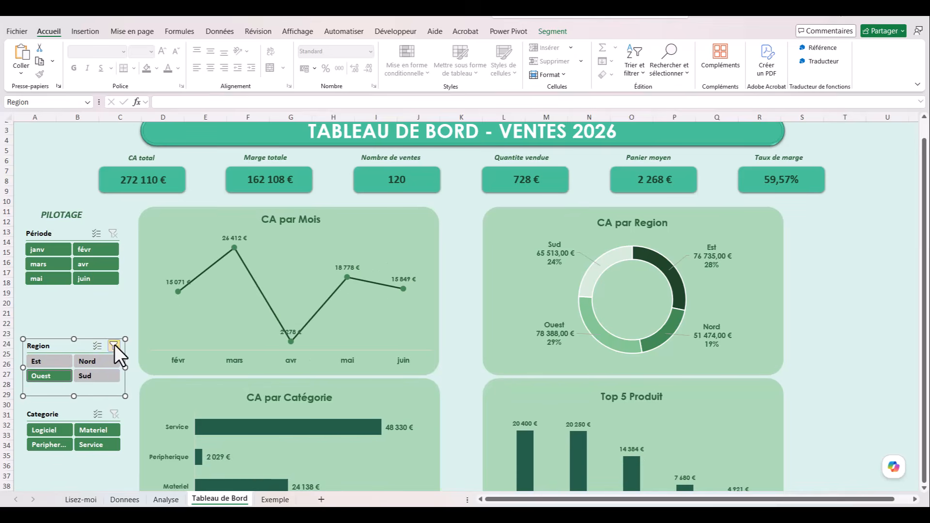
Step: Connect the Categorie slicer to the tccd_CA_Top5 and tcd_CA_Region pivot tables, keeping tcd_CA_Mois connected
click(70, 413)
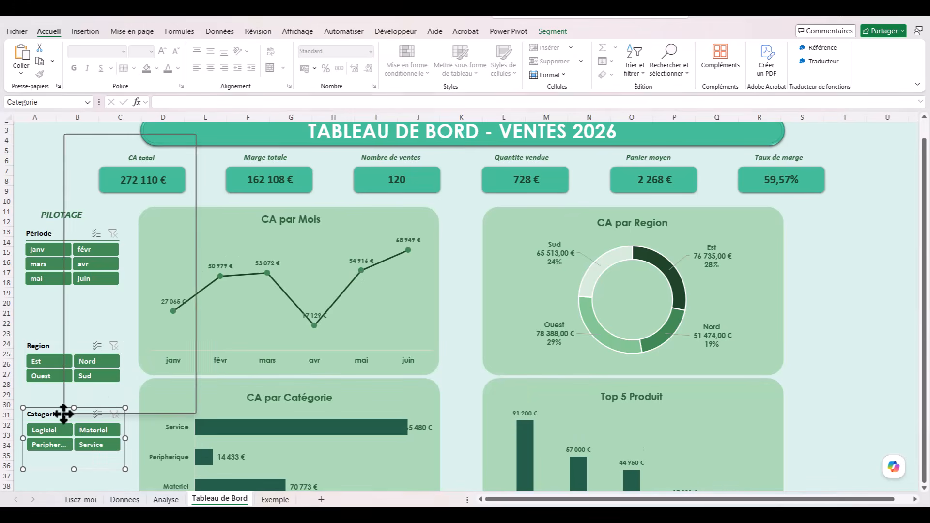
right_click(64, 414)
click(116, 283)
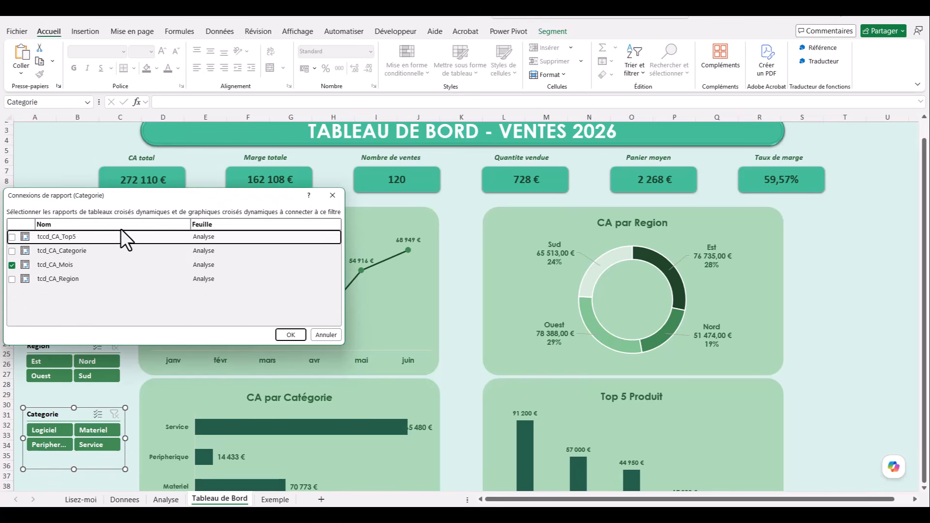
click(13, 237)
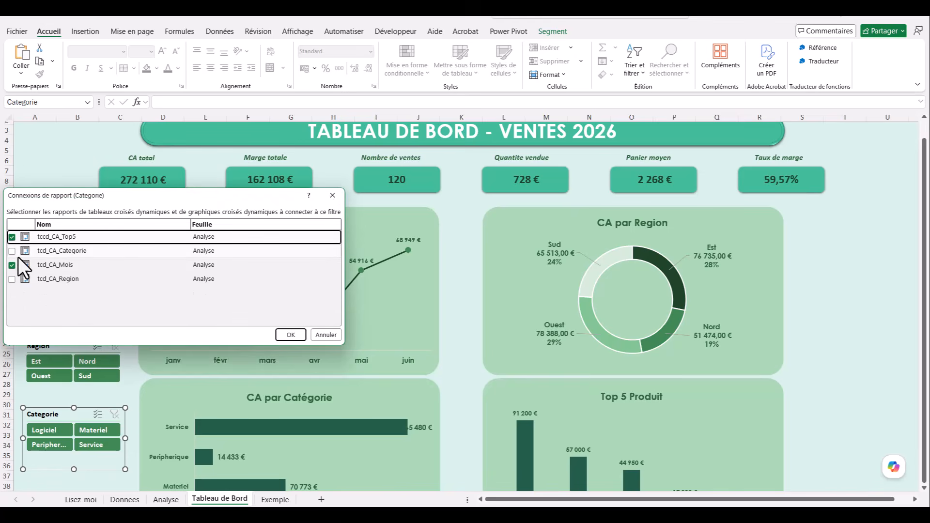
click(12, 280)
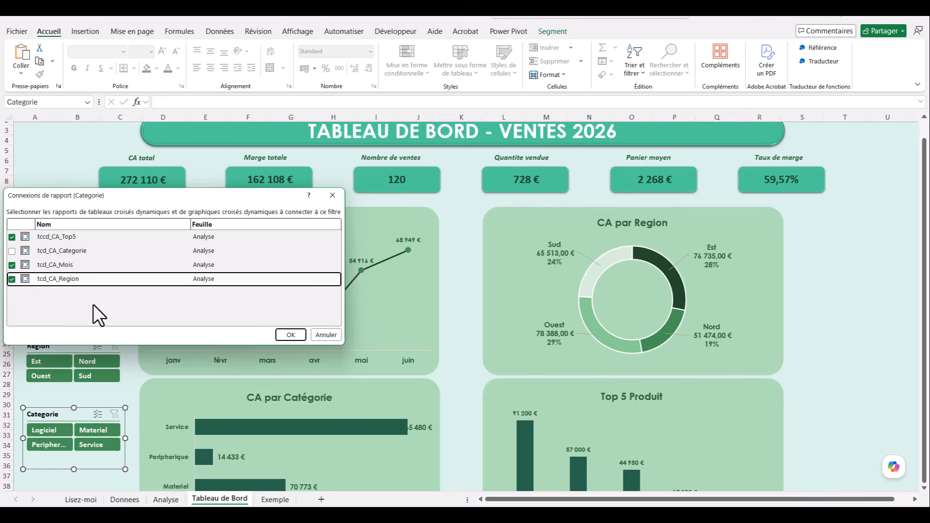
click(290, 334)
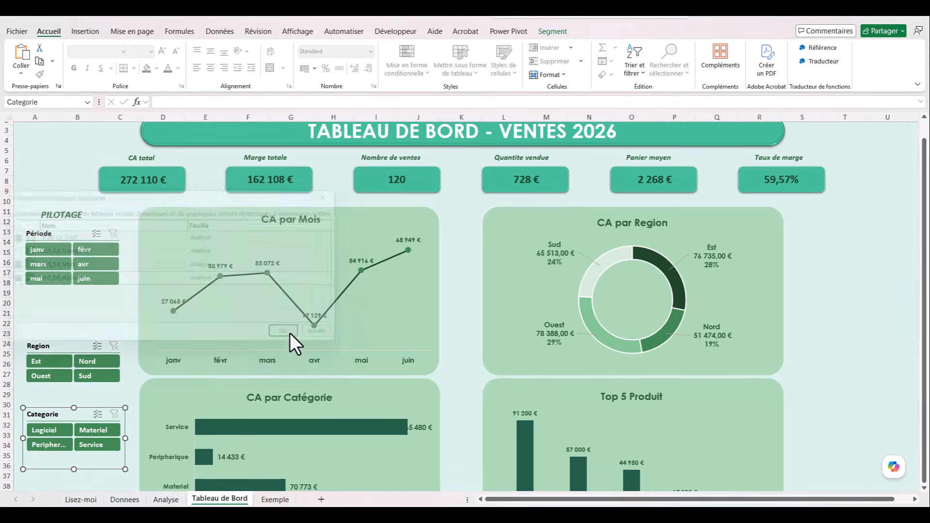
Step: Test the Categorie slicer by filtering on Logiciel, Service and Materiel in turn, clear the filter and deselect the slicer
click(55, 430)
click(80, 444)
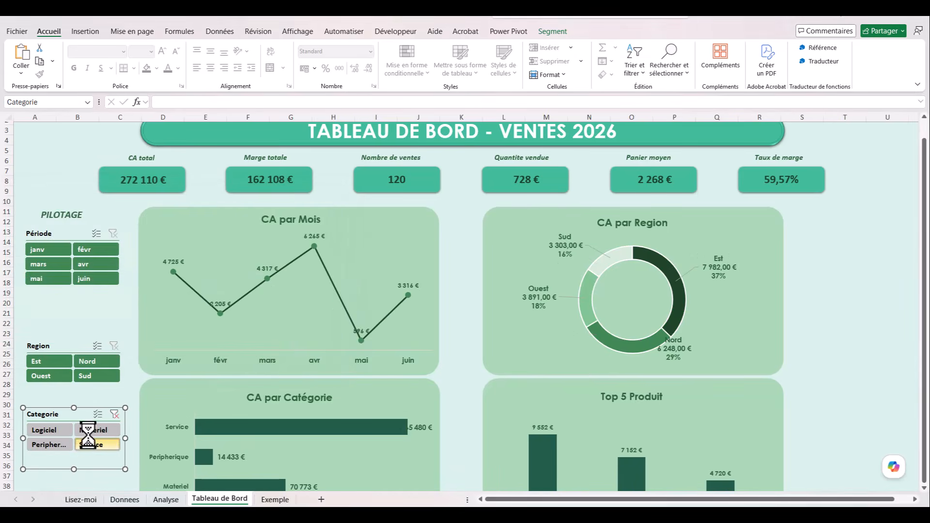
click(93, 429)
click(115, 414)
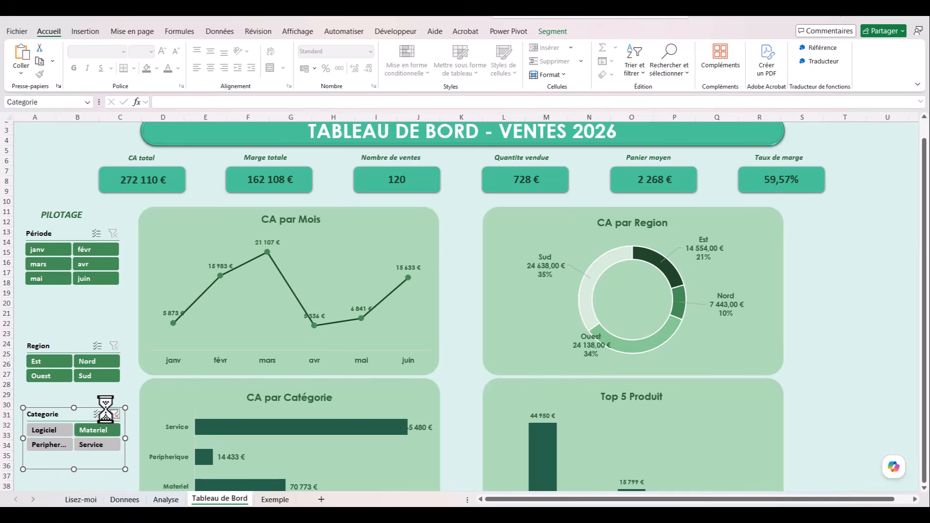
click(74, 150)
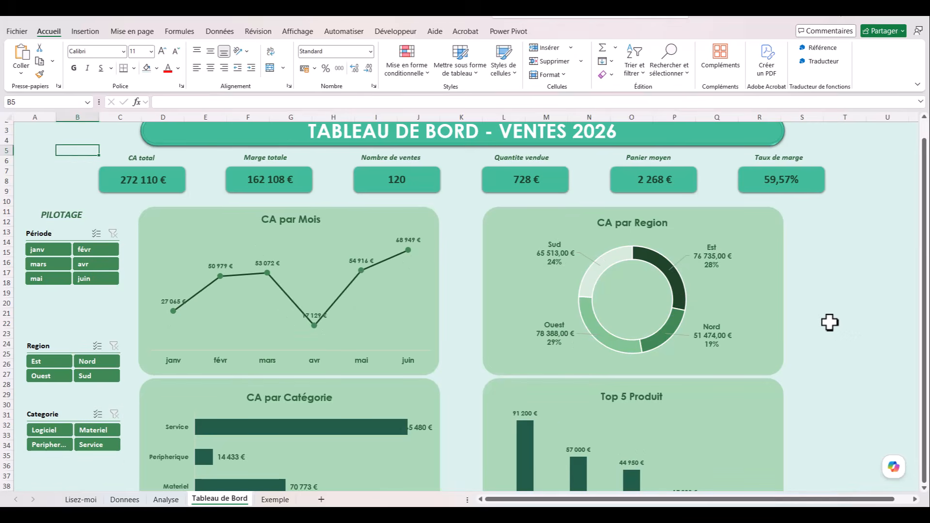
Step: Hide the gridlines, the row and column headings and the formula bar on the Tableau de Bord sheet
scroll(855, 302, up, 1)
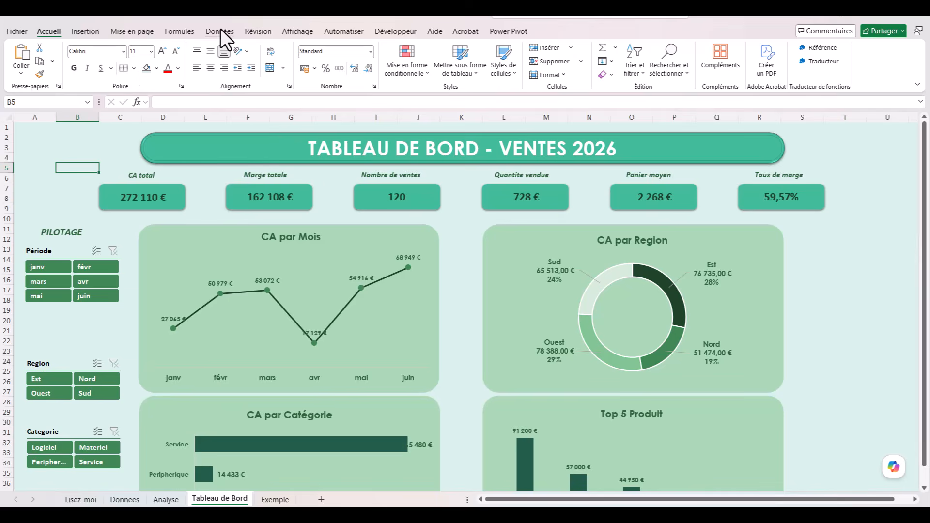
click(300, 31)
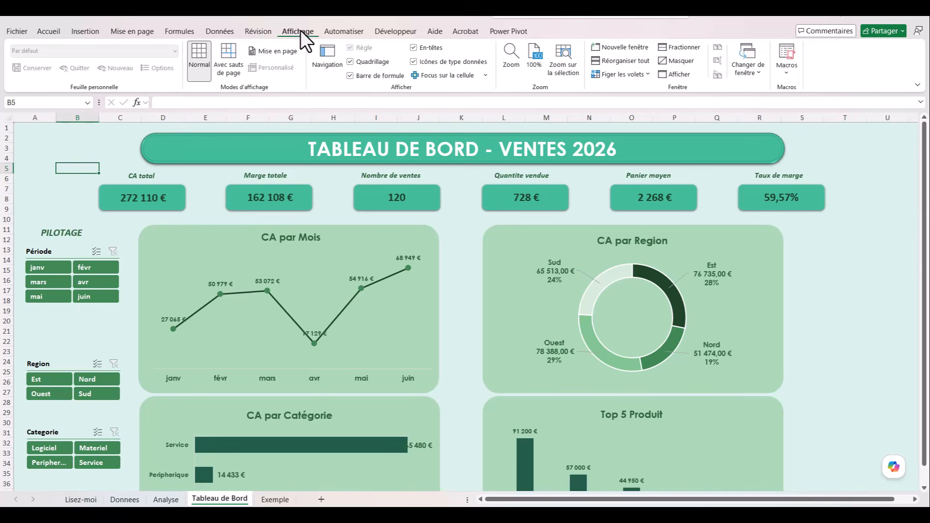
click(349, 76)
click(413, 47)
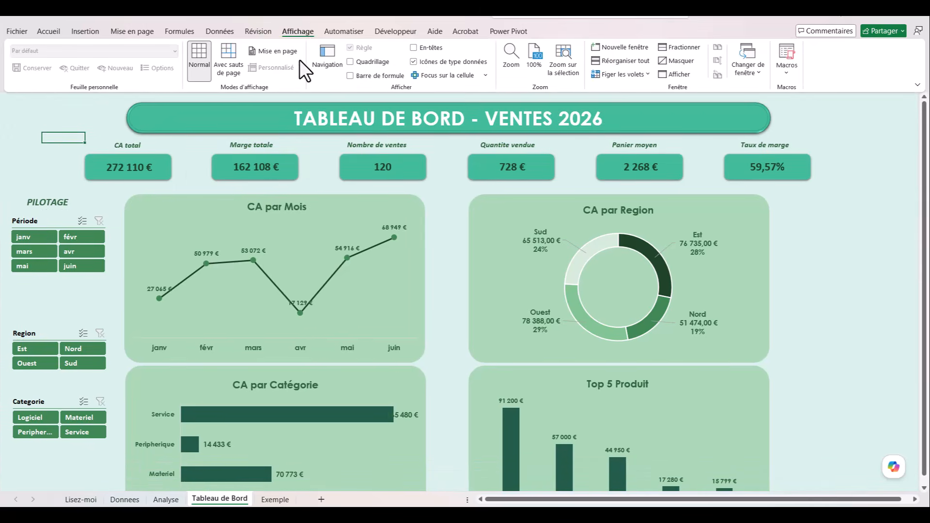
Step: Switch the dashboard to full-screen mode and select an empty cell beside the charts
click(917, 85)
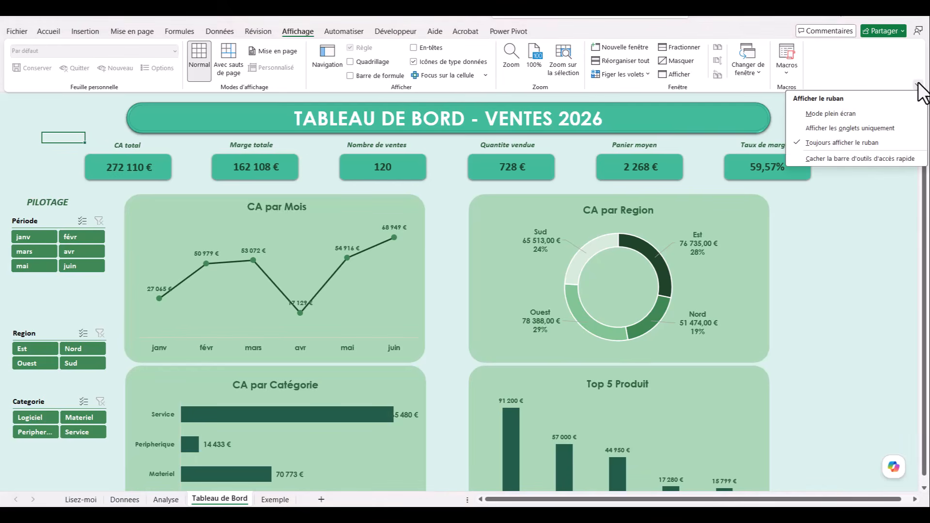
click(832, 116)
click(856, 219)
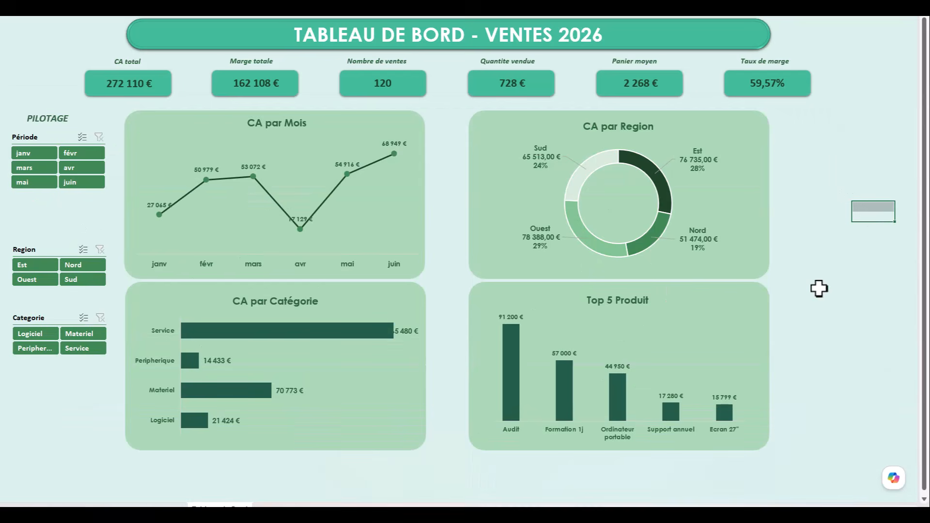